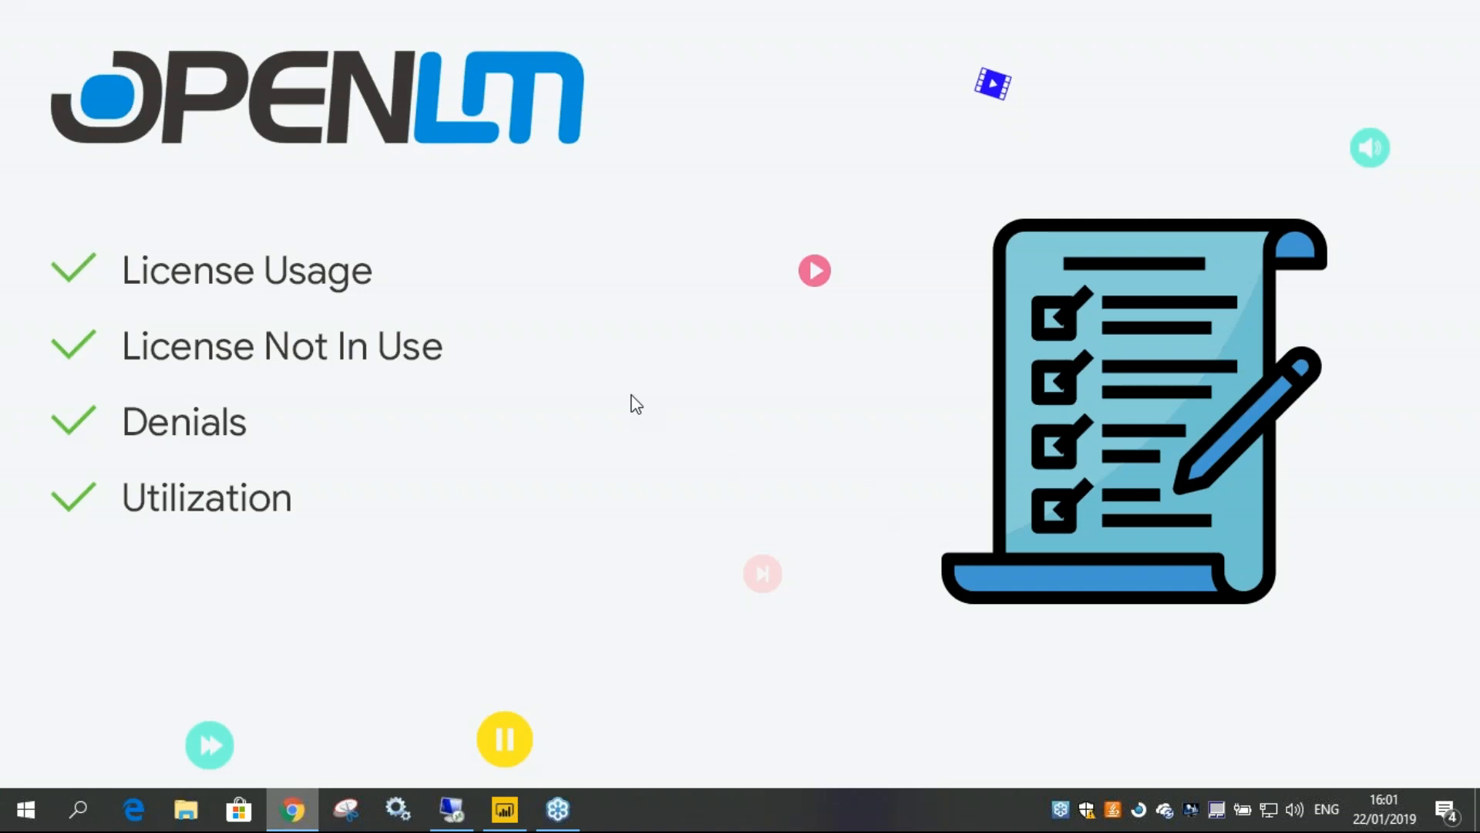
# - Exit the slideshow and switch to the OpenLM interface with the License Usage report
pyautogui.press('Escape')
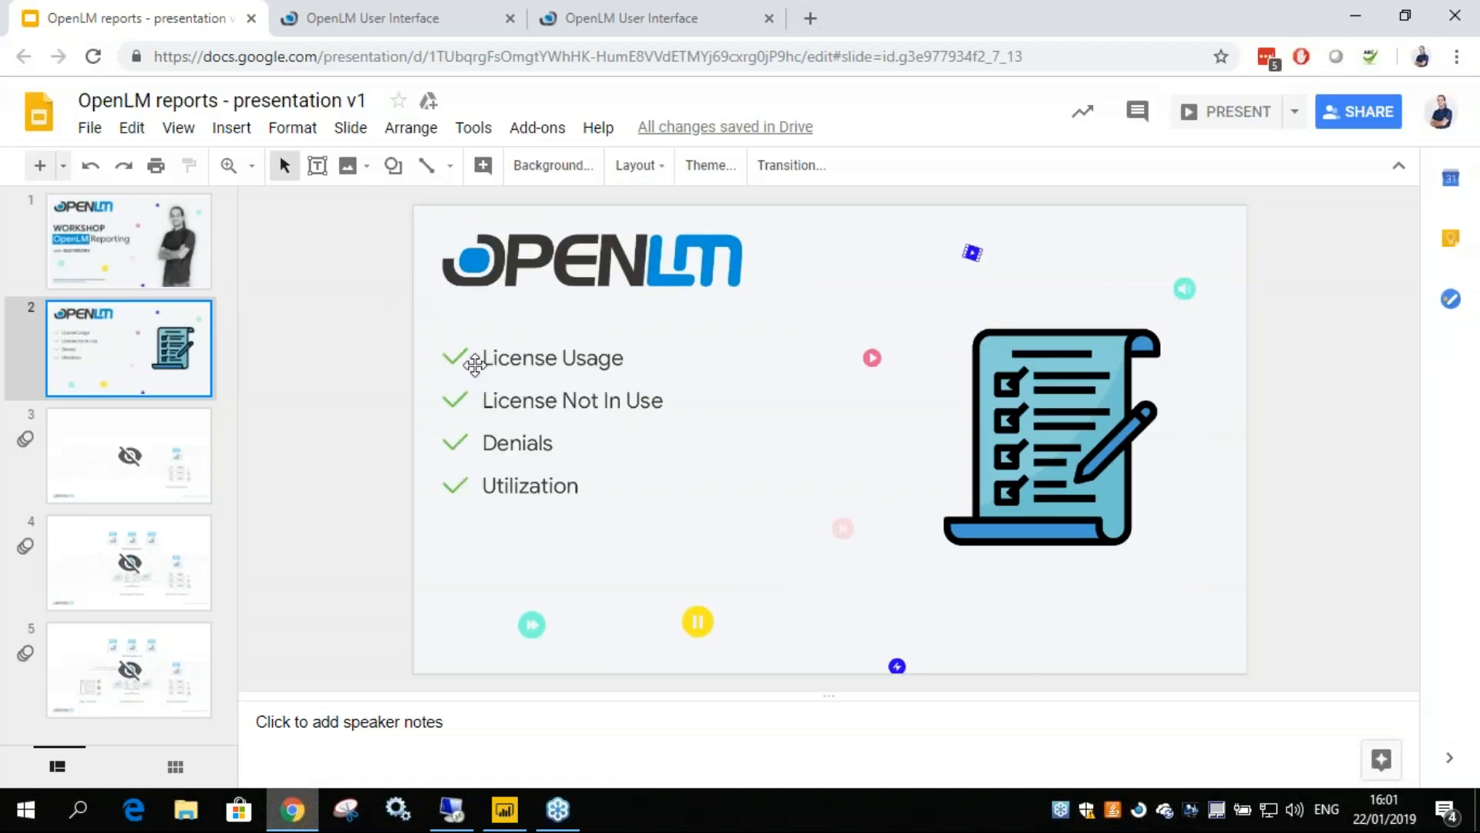
pyautogui.click(390, 16)
pyautogui.click(640, 17)
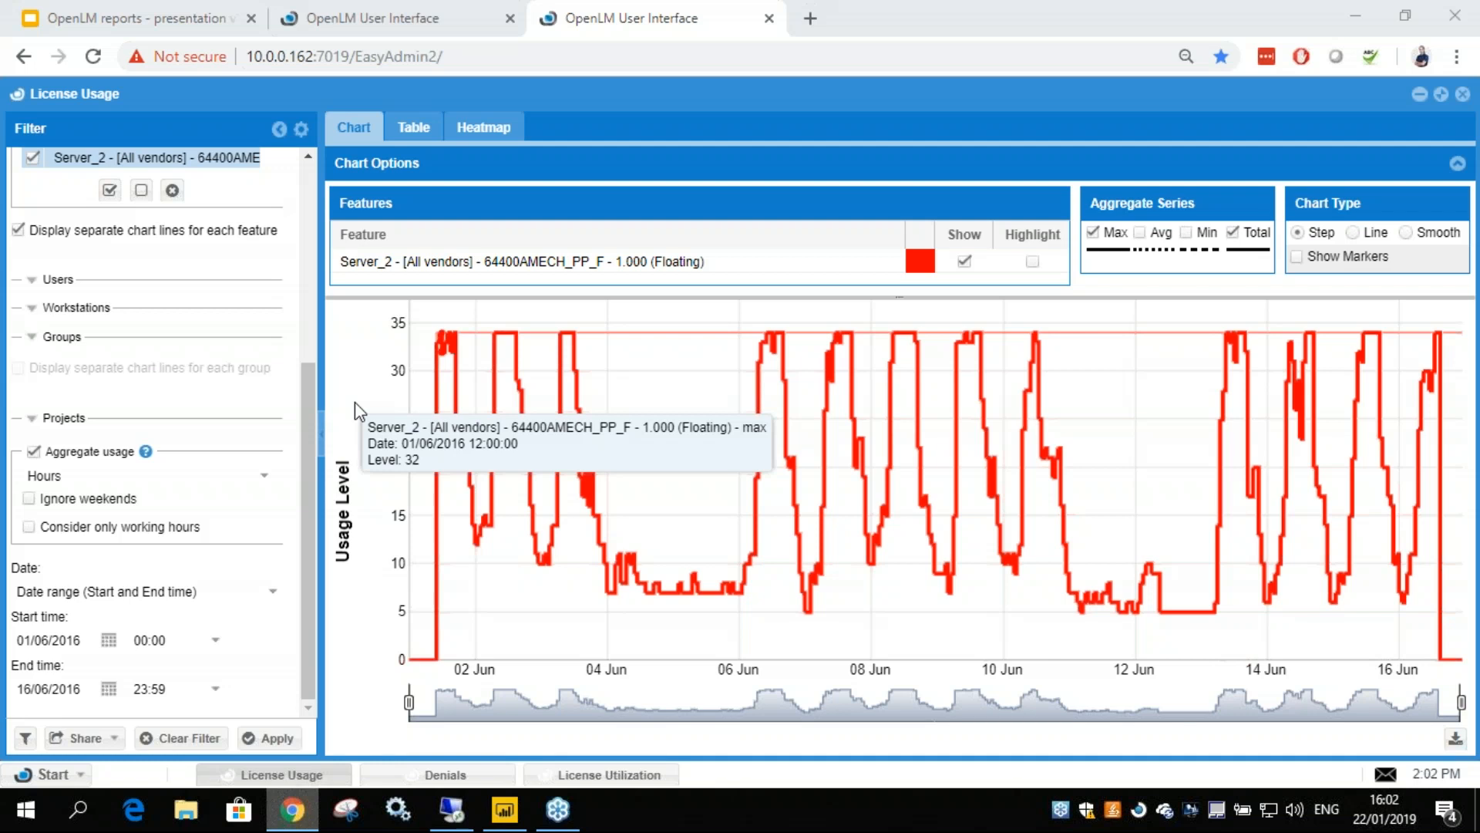
# - Review the License Usage report's filter settings, its place among the available reports, and the maximum and total lines of its chart
pyautogui.scroll(4, 185, 409)
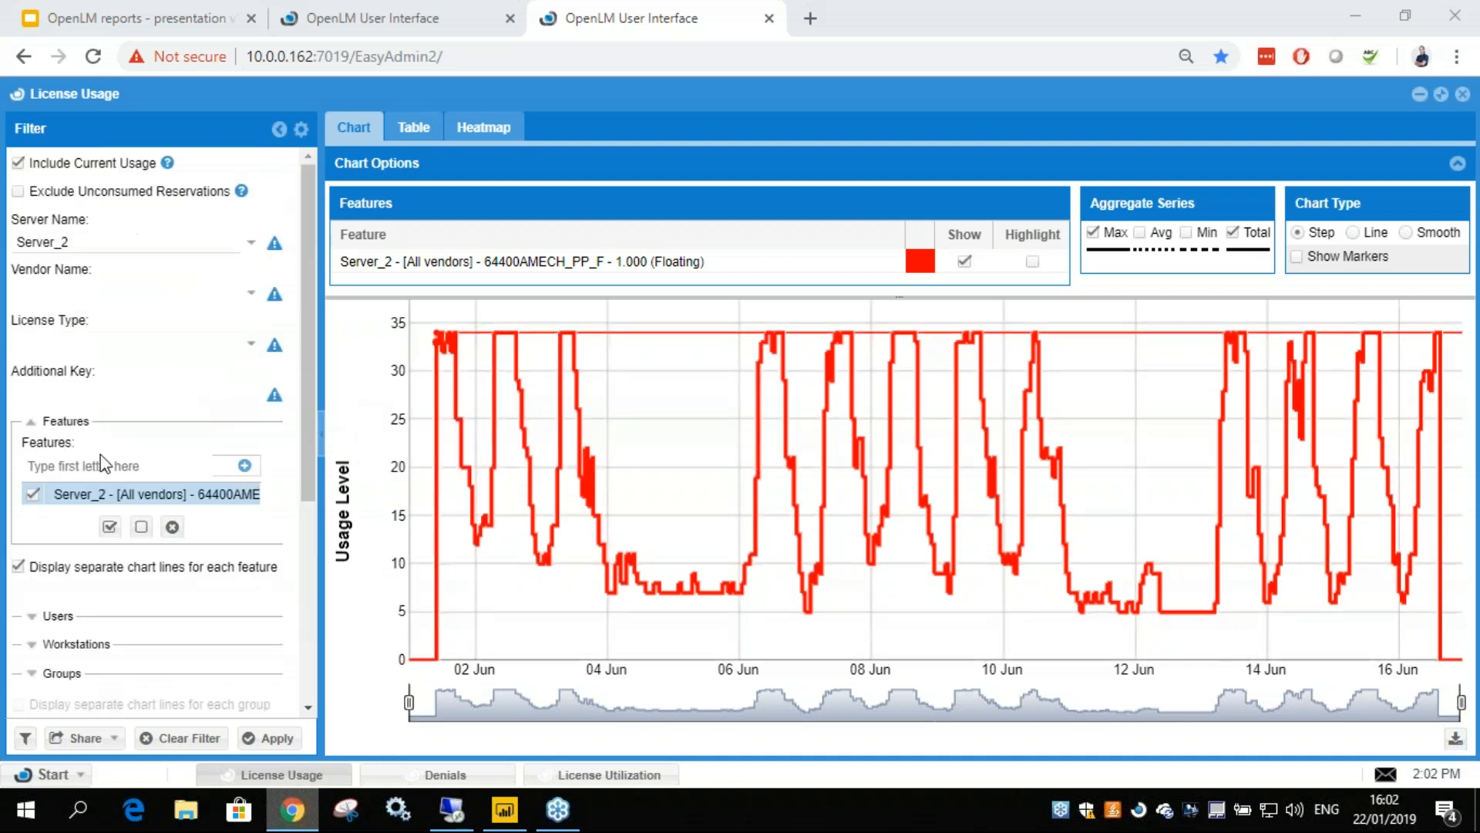
pyautogui.scroll(-4, 186, 498)
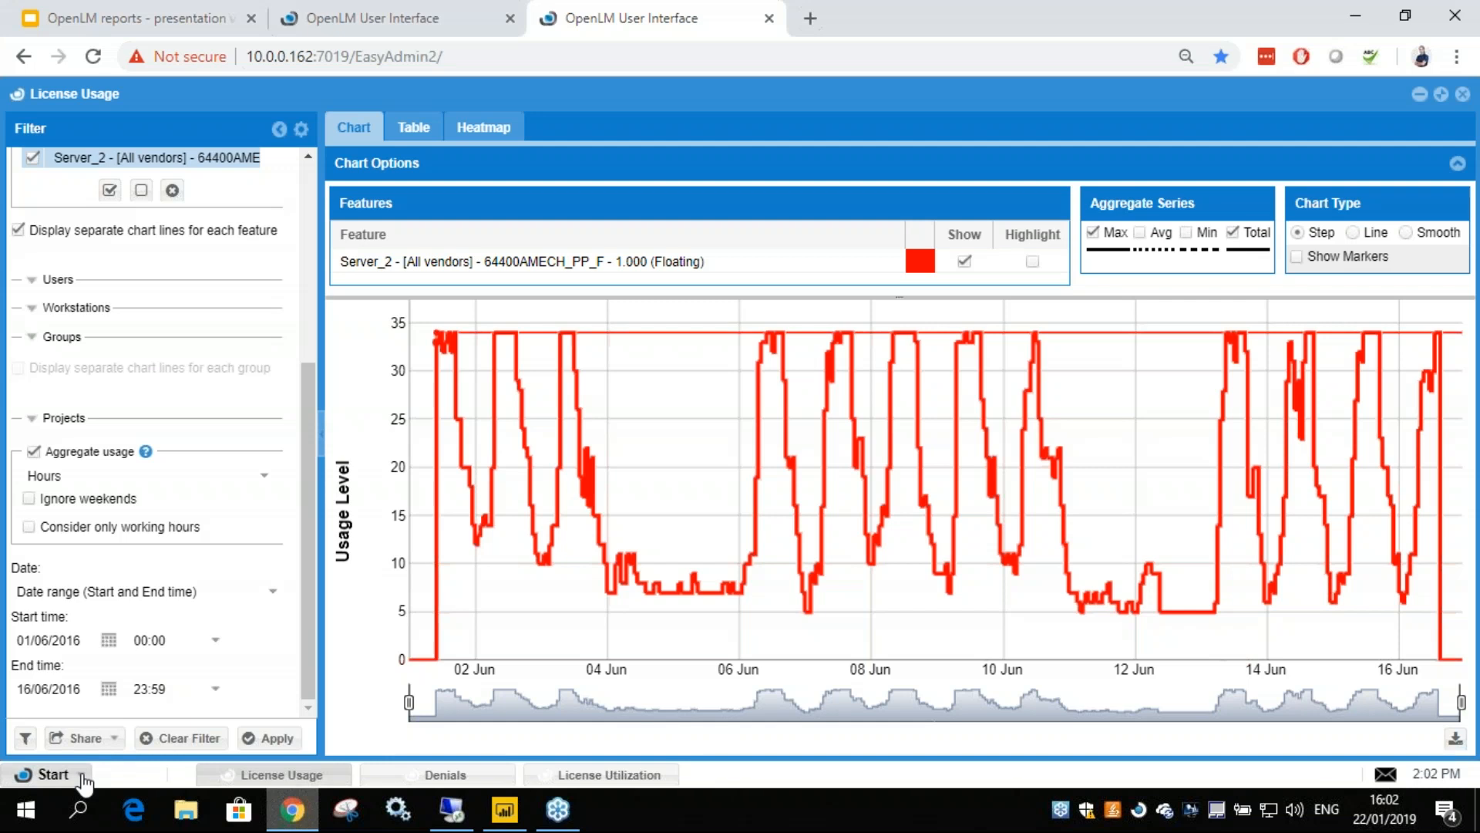
pyautogui.click(38, 775)
pyautogui.moveTo(89, 613)
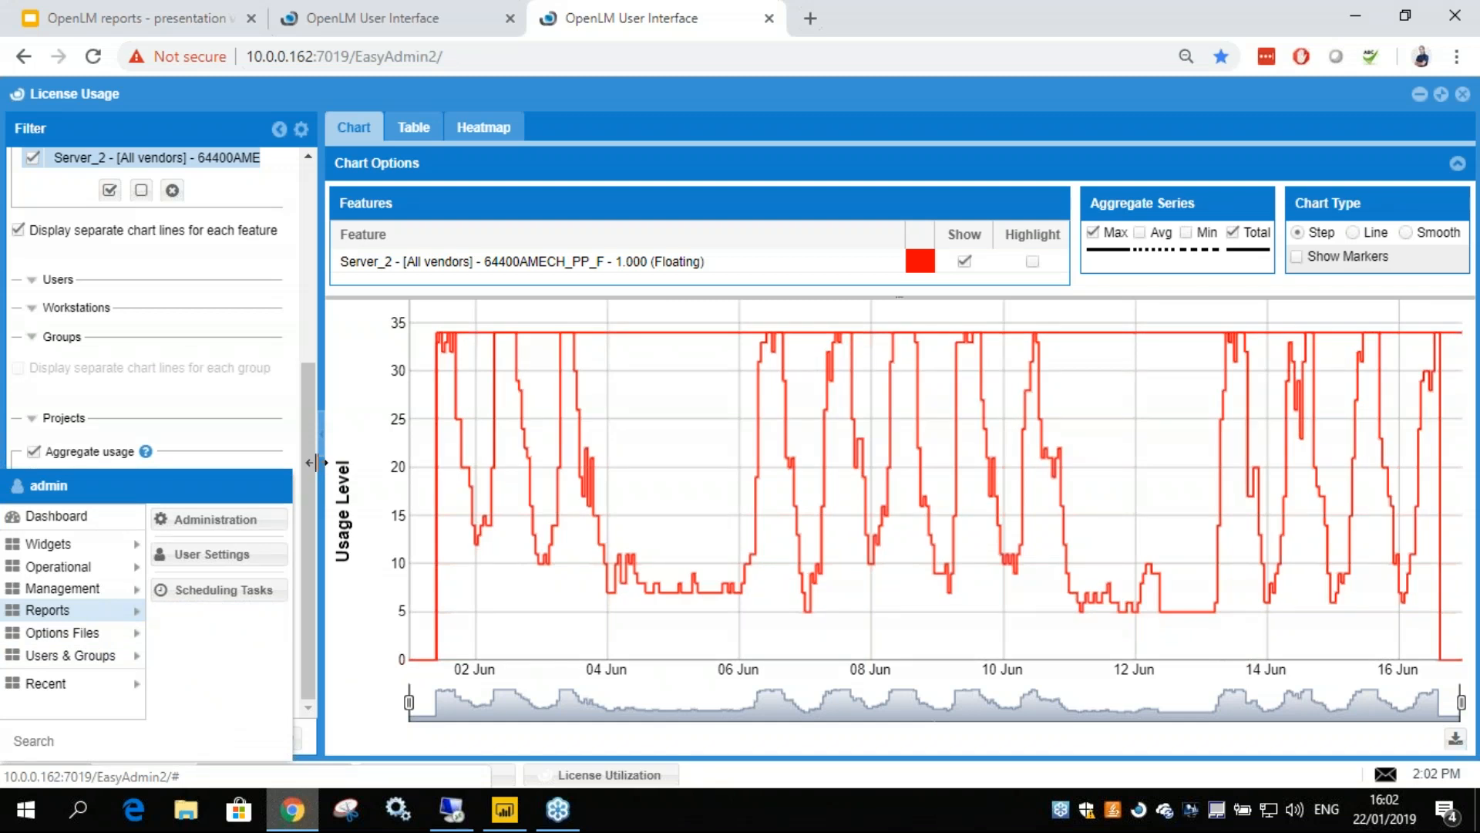
pyautogui.moveTo(306, 450)
pyautogui.mouseDown()
pyautogui.moveTo(317, 281)
pyautogui.moveTo(294, 461)
pyautogui.moveTo(293, 431)
pyautogui.mouseUp()
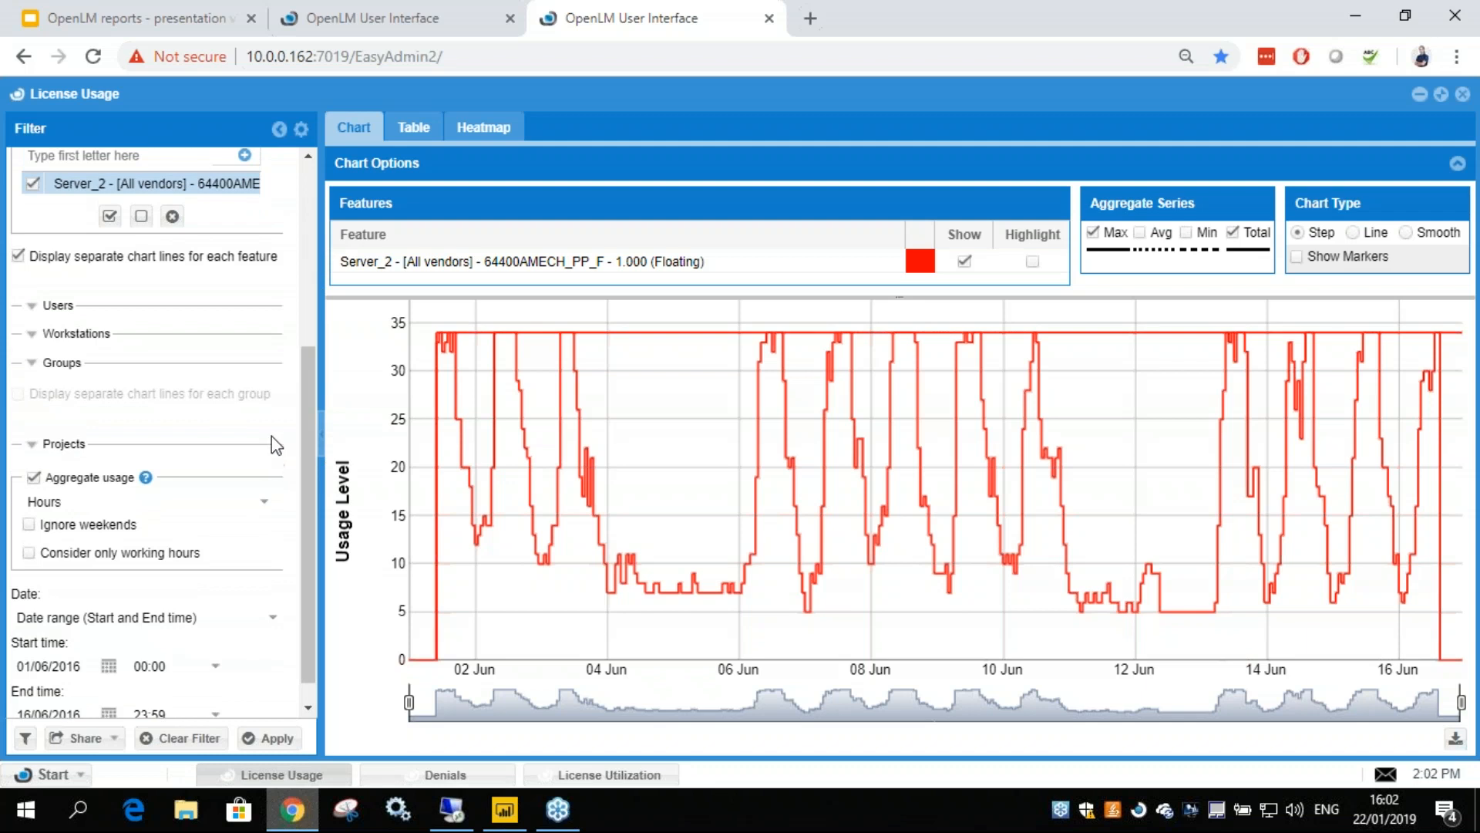
pyautogui.moveTo(486, 366)
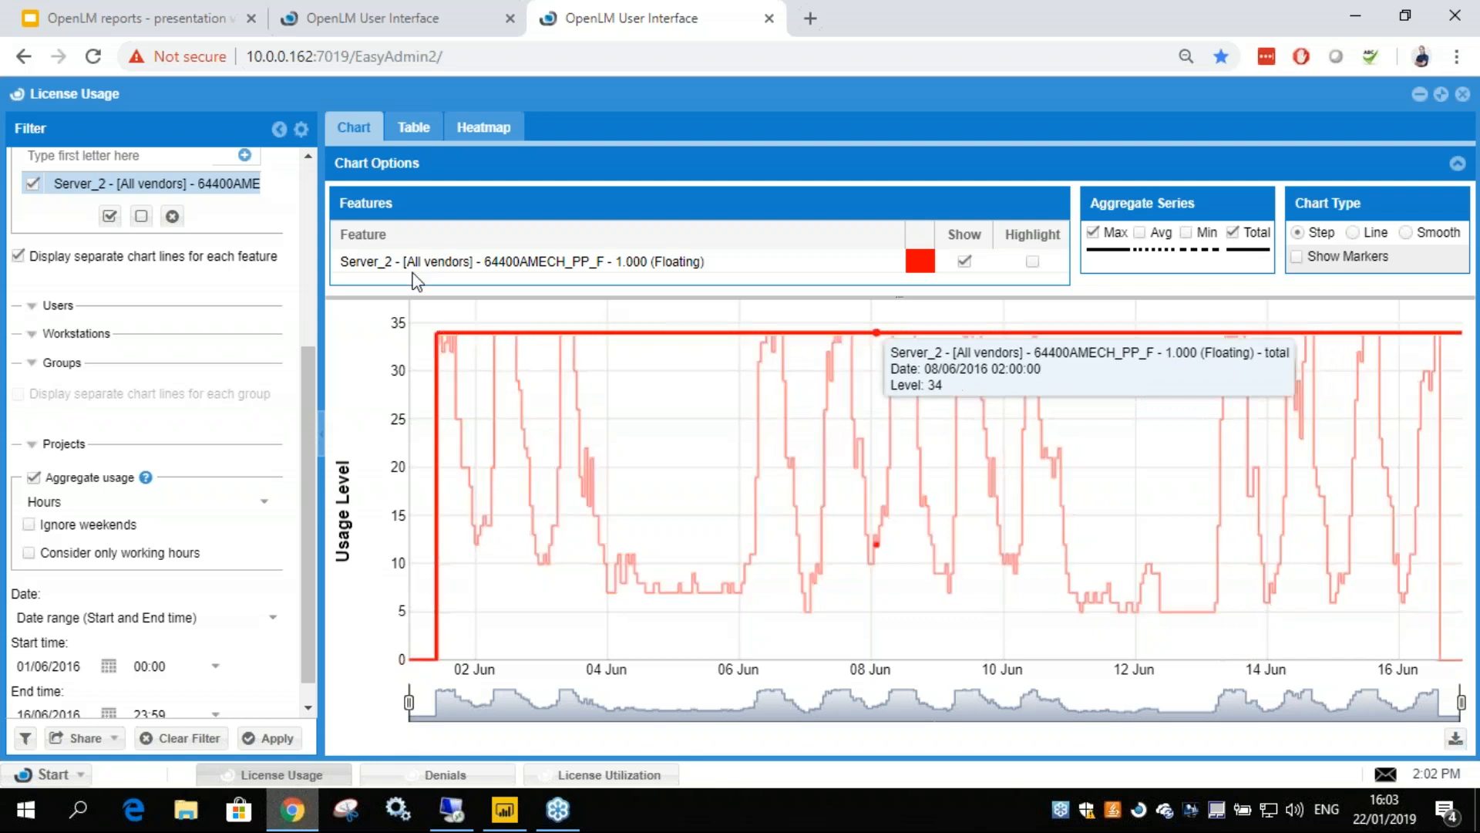
# - Examine the hourly License Usage heatmap for 64400AMECH_PP_F and return to the usage chart
pyautogui.click(477, 136)
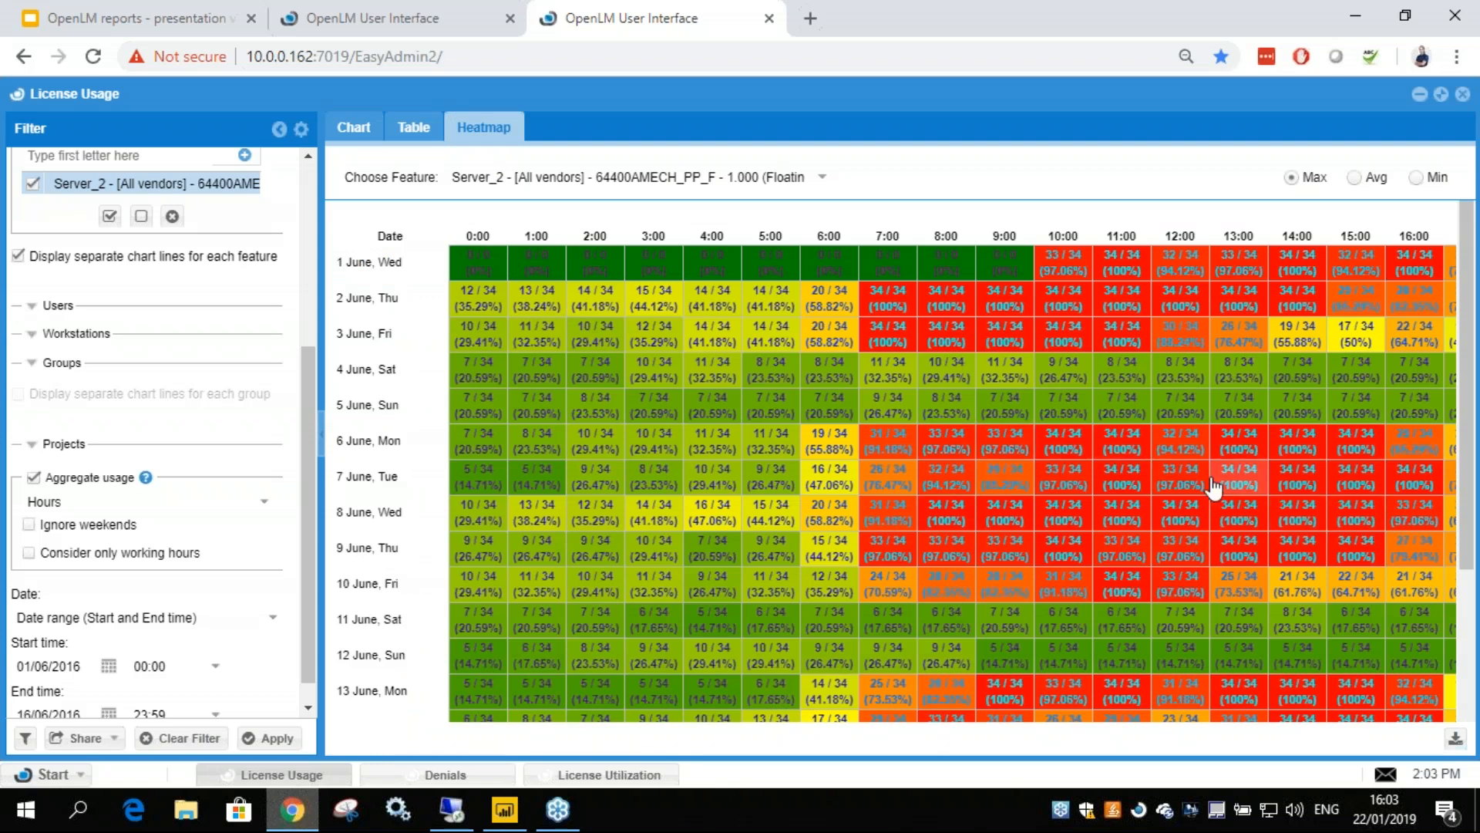
pyautogui.scroll(-3, 1204, 486)
pyautogui.scroll(3, 1205, 486)
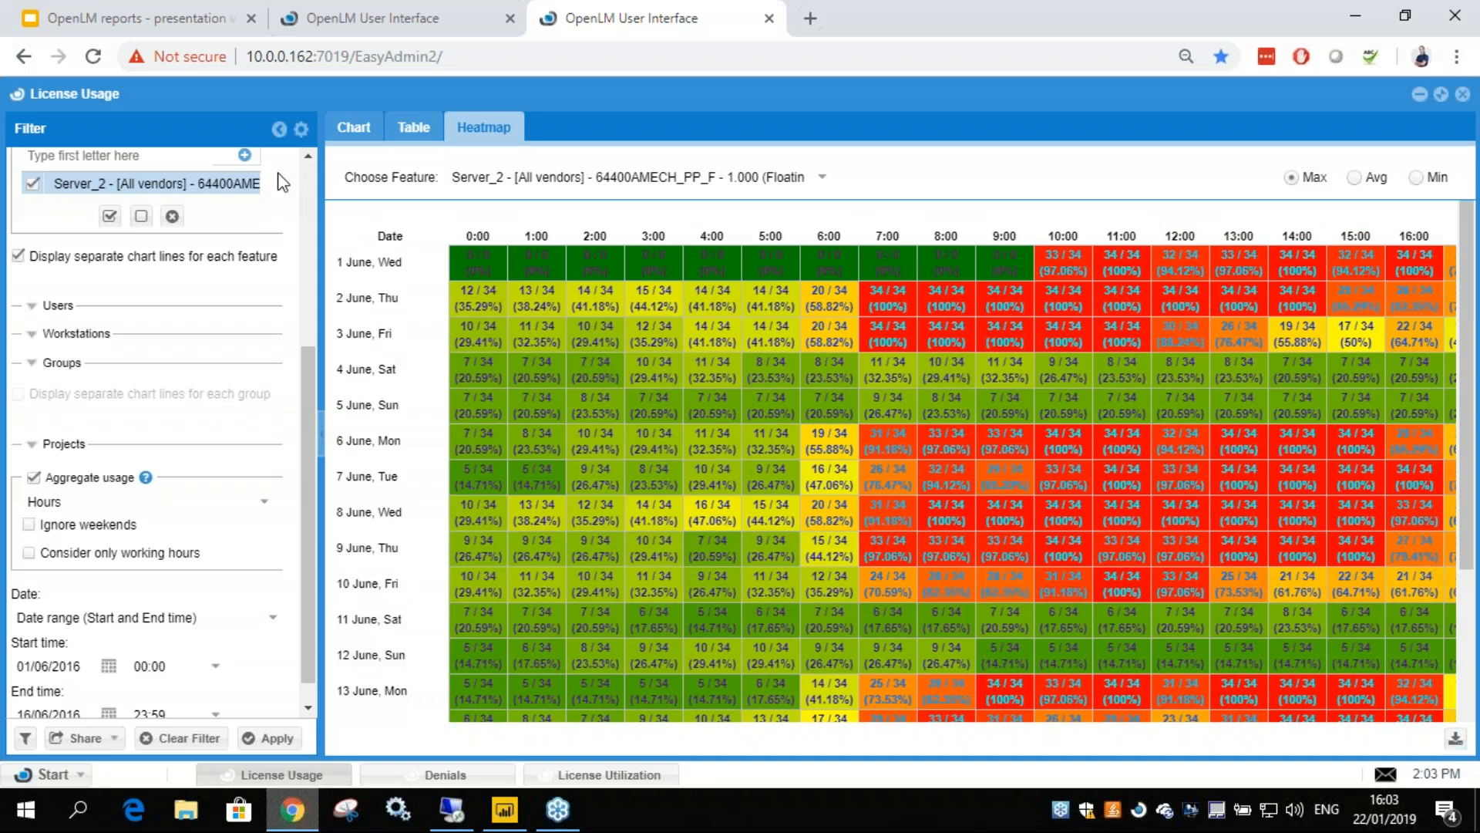
pyautogui.click(355, 136)
pyautogui.moveTo(498, 340)
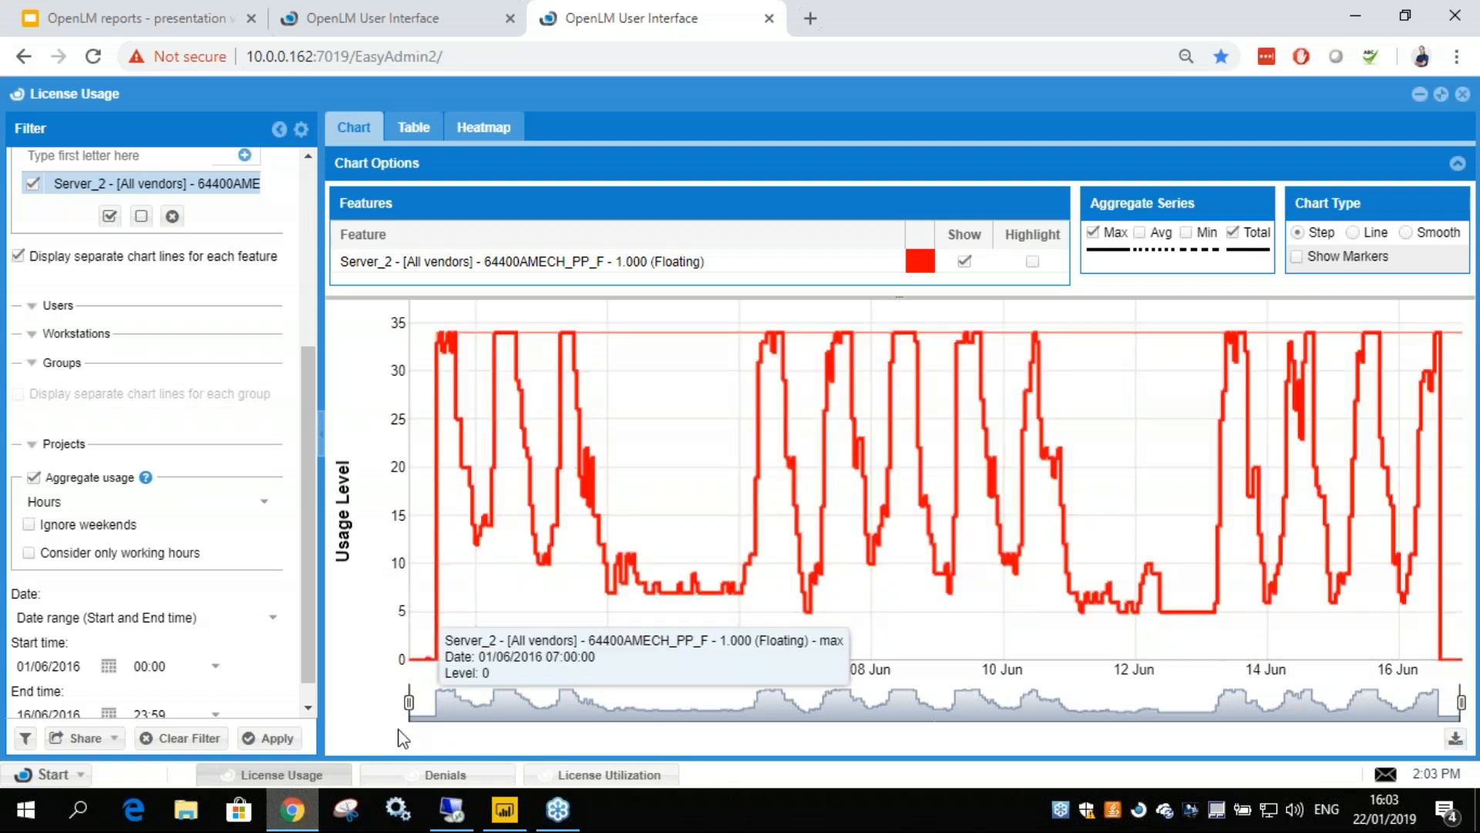
# - Bring up the Denials report for Server_2 and check where it is found among the available reports
pyautogui.click(420, 774)
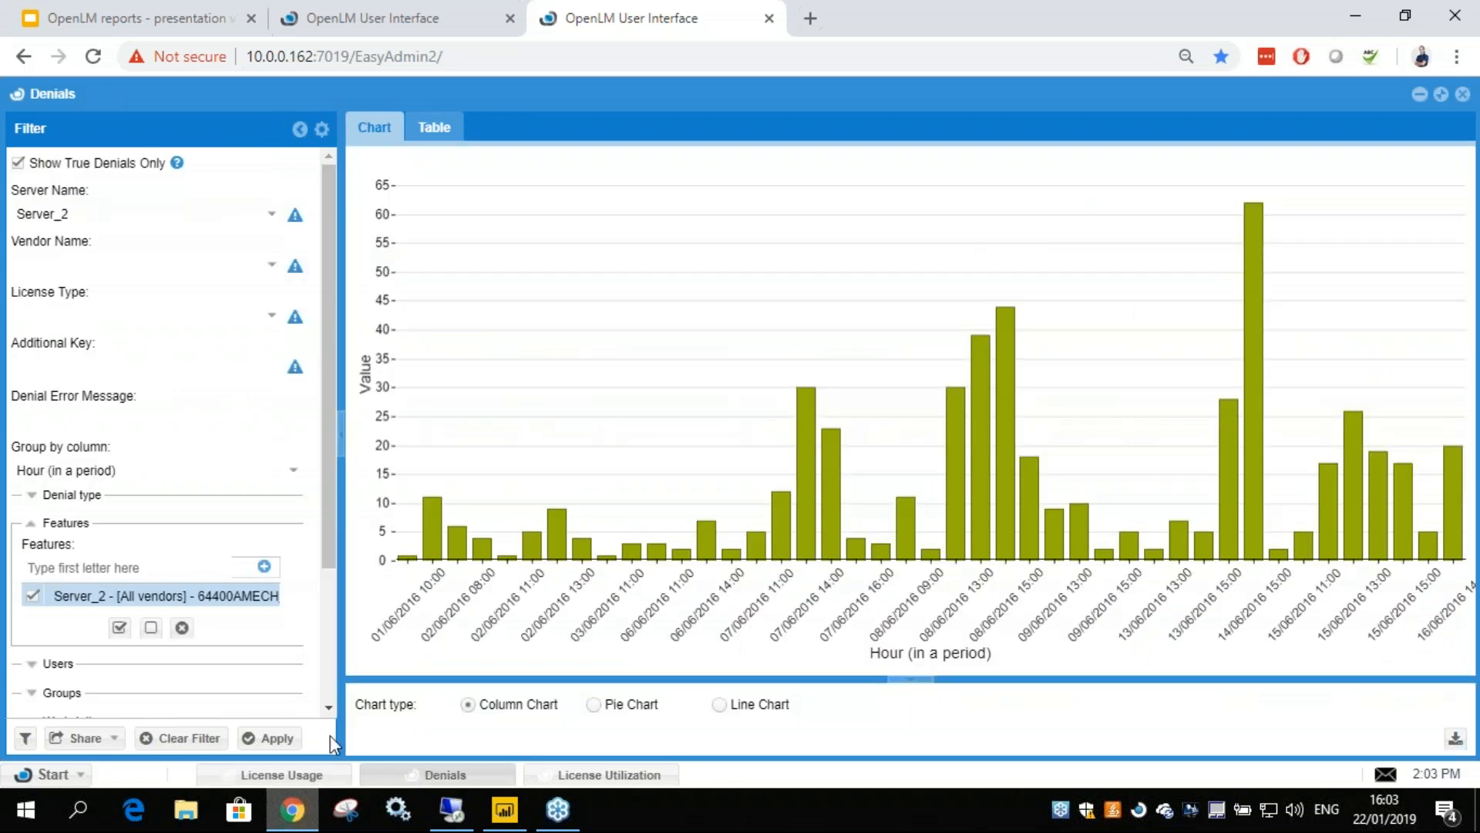
pyautogui.click(42, 775)
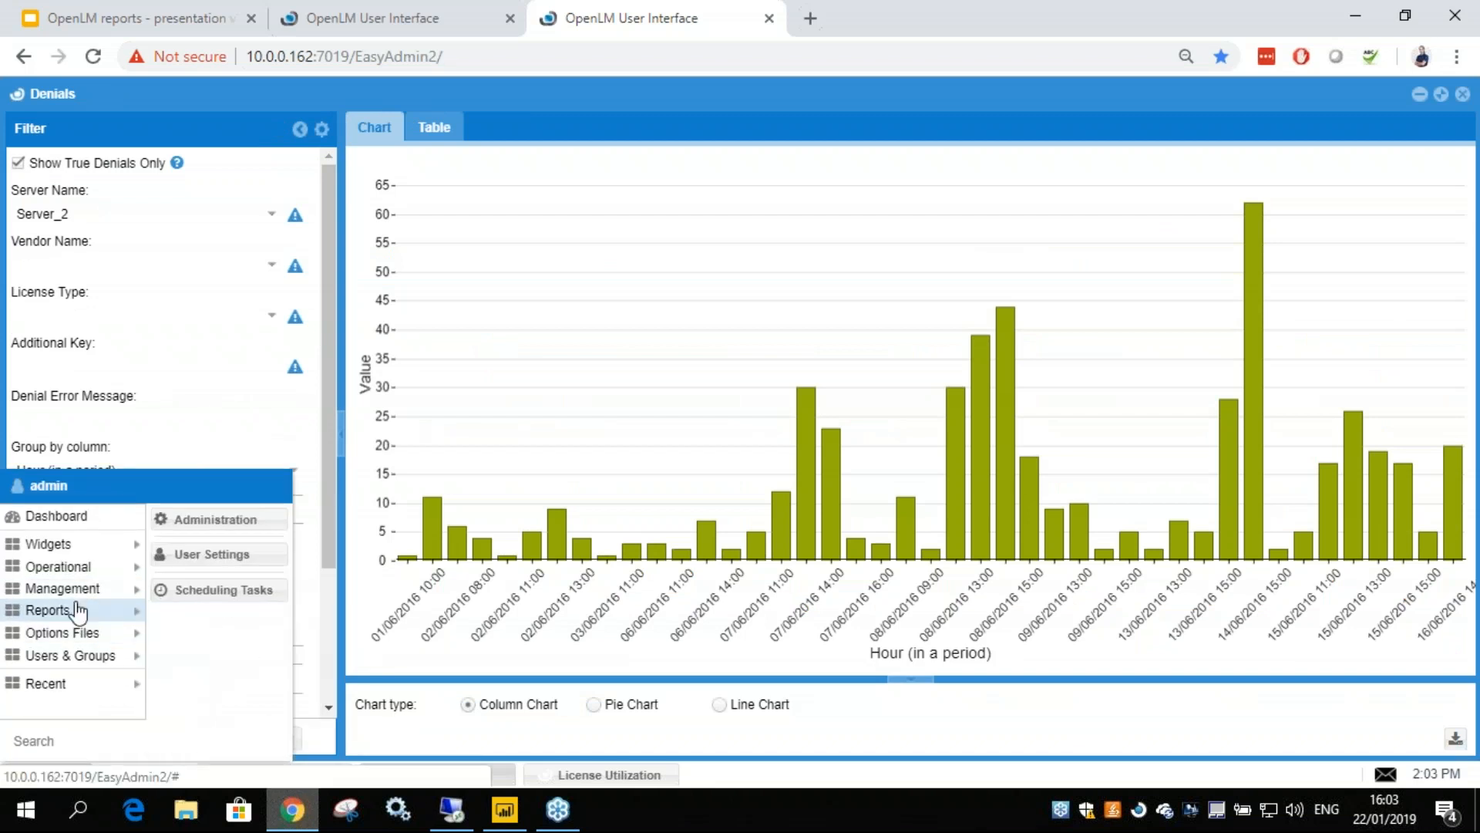
pyautogui.moveTo(133, 609)
pyautogui.click(394, 729)
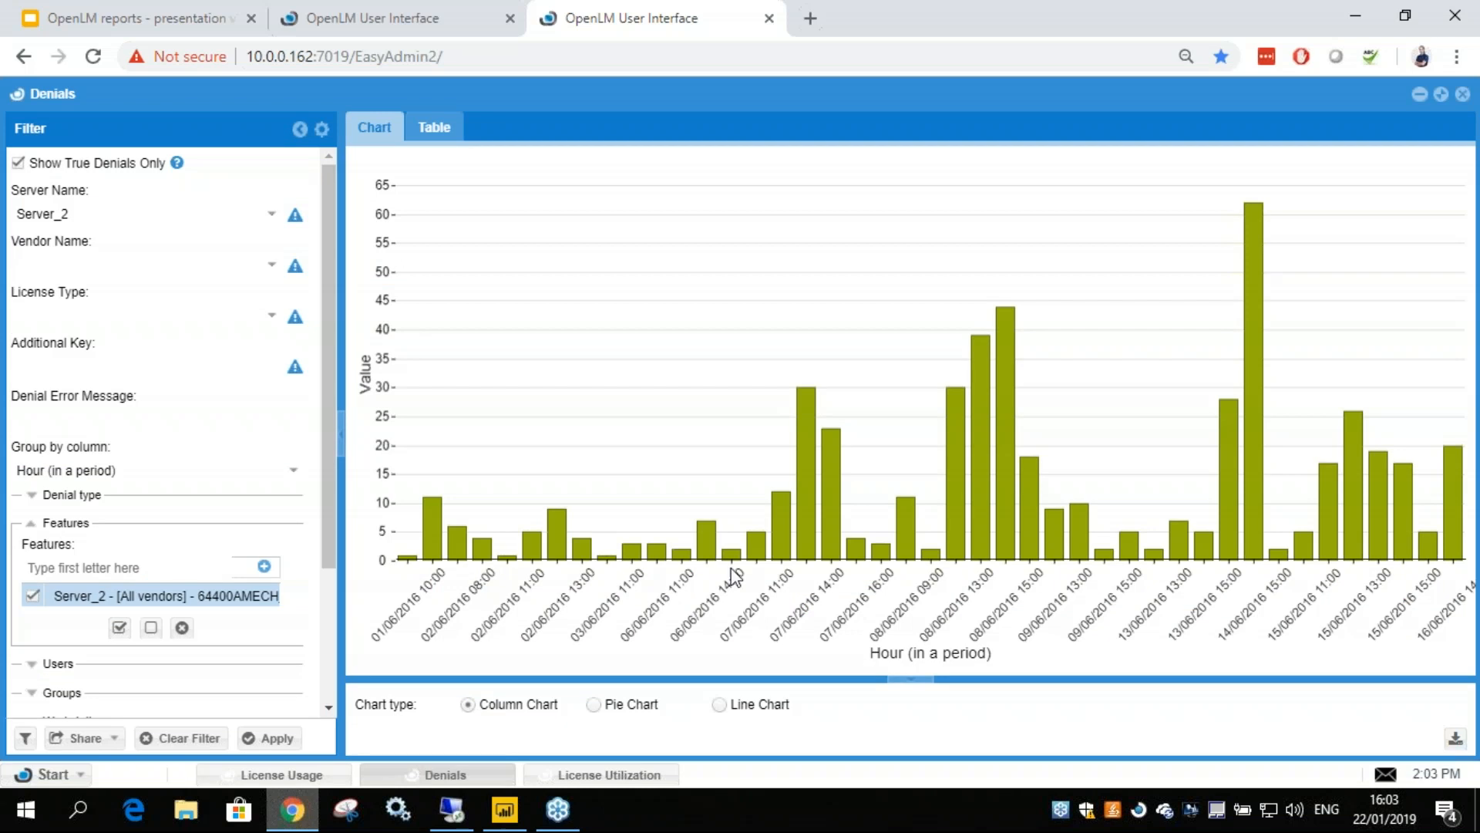
# - Compare the License Usage peaks with the hourly bars of the Denials chart for the same June 2016 period
pyautogui.click(312, 775)
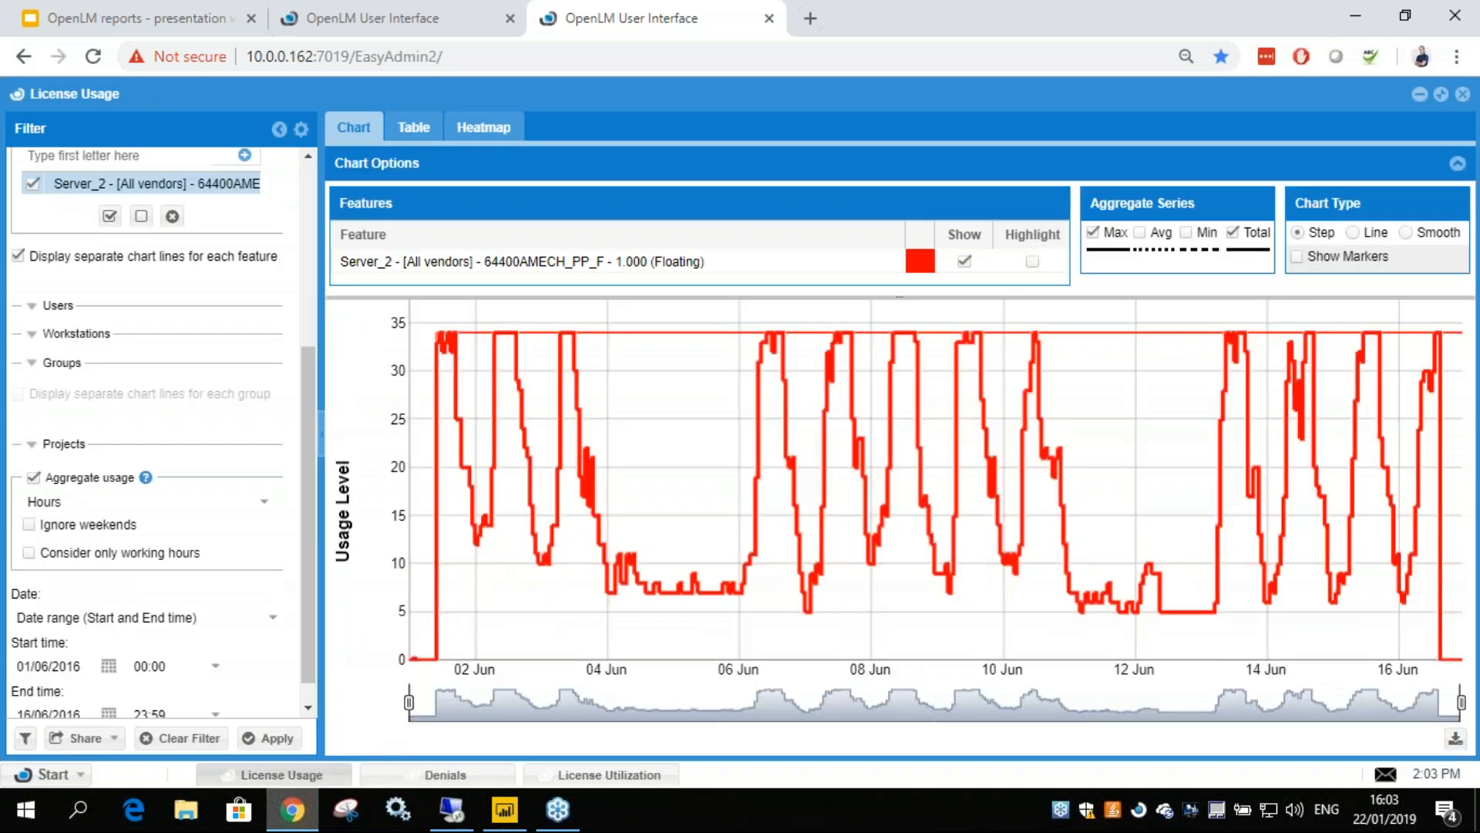
pyautogui.click(388, 778)
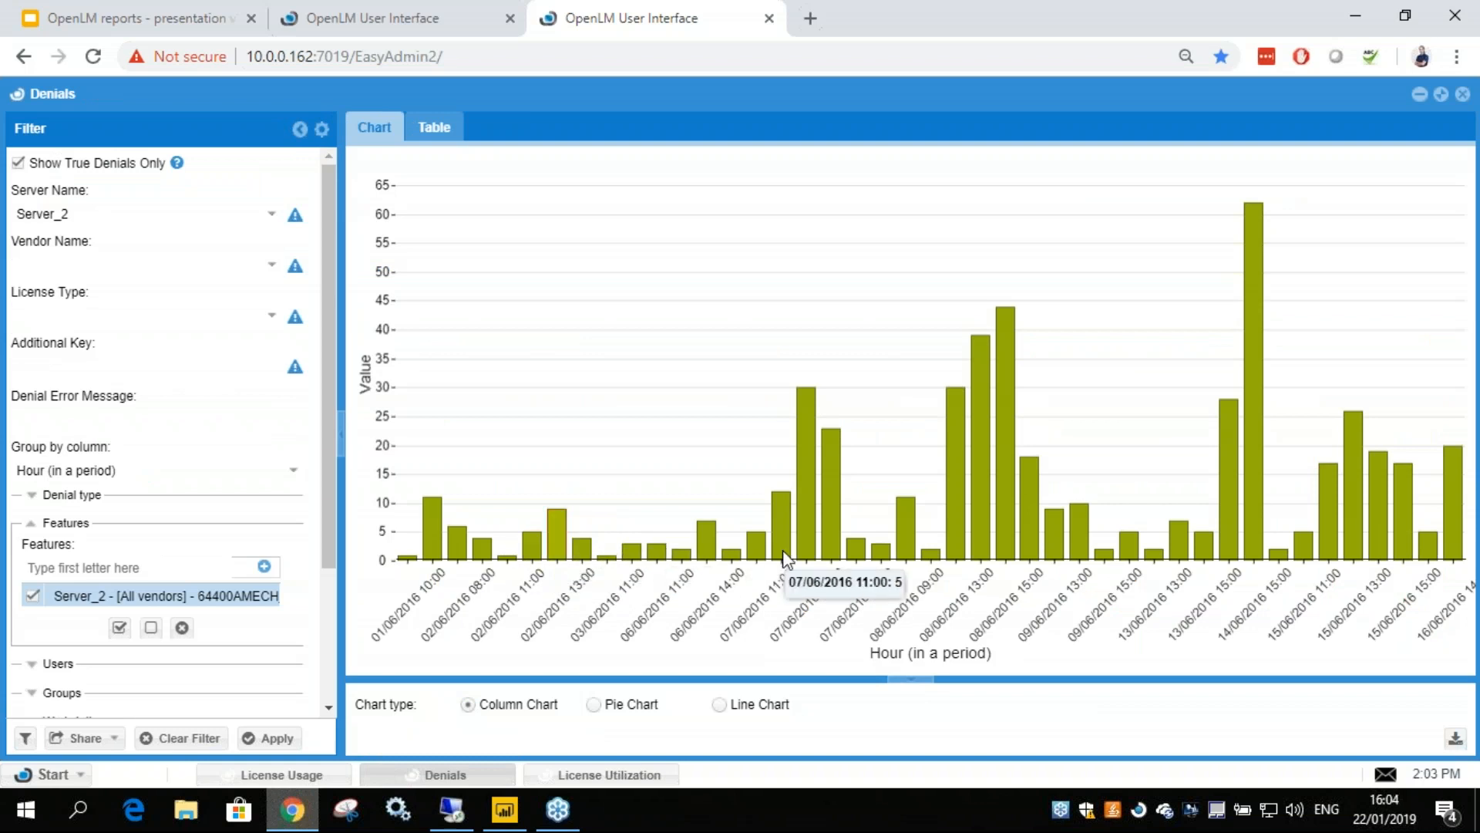
pyautogui.moveTo(1259, 400)
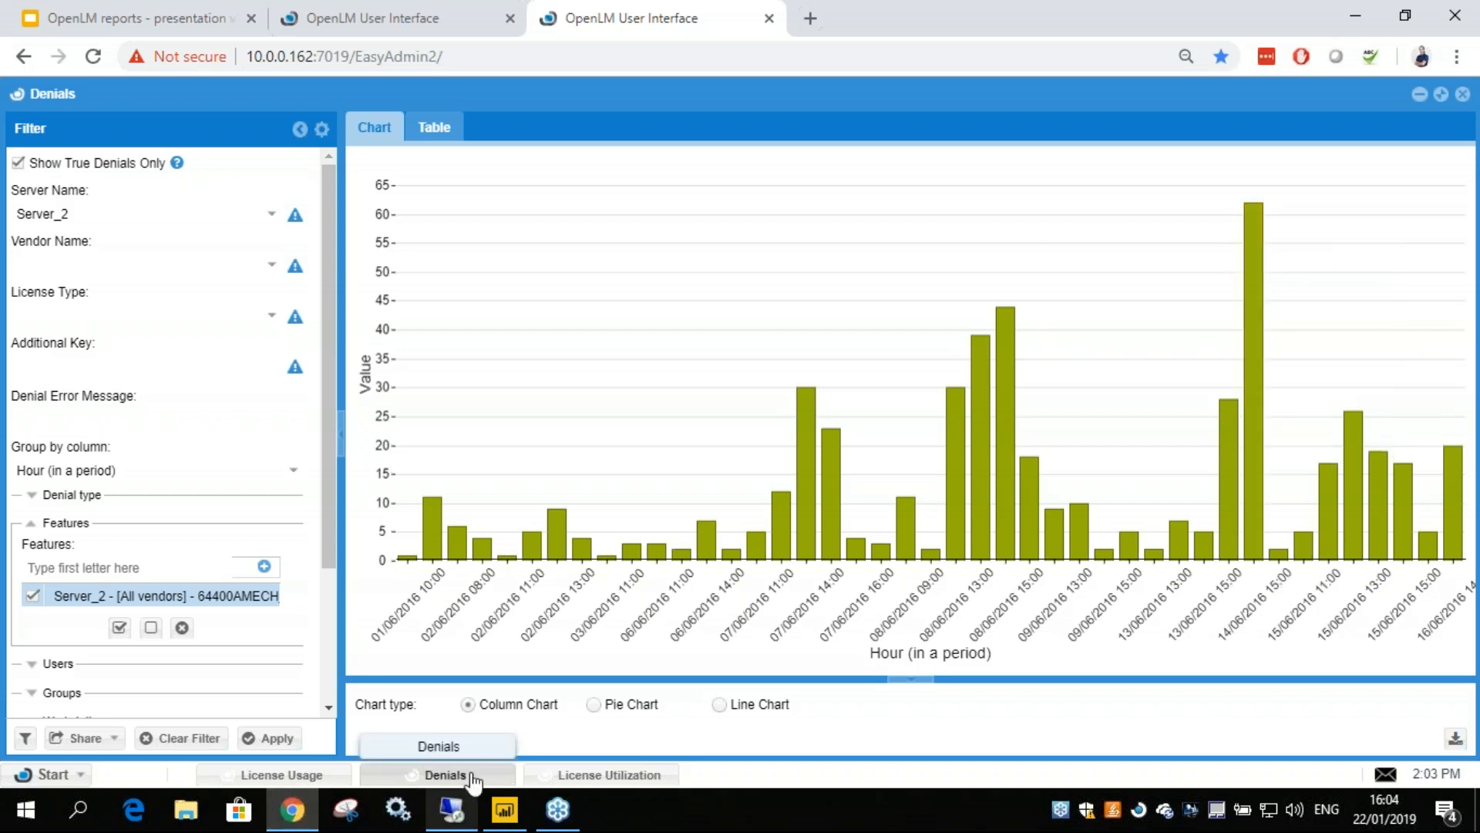
pyautogui.click(291, 777)
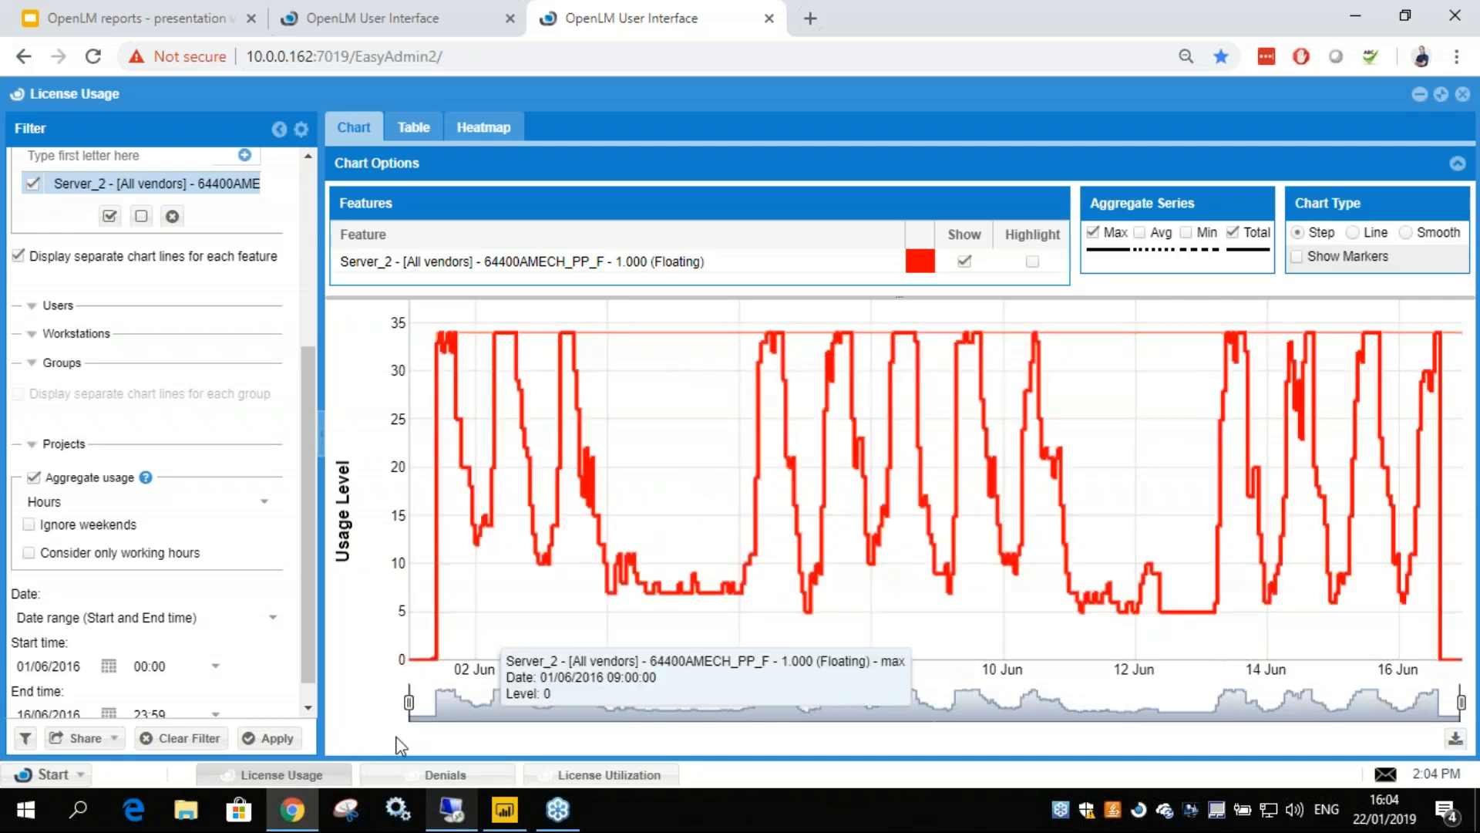
pyautogui.click(436, 774)
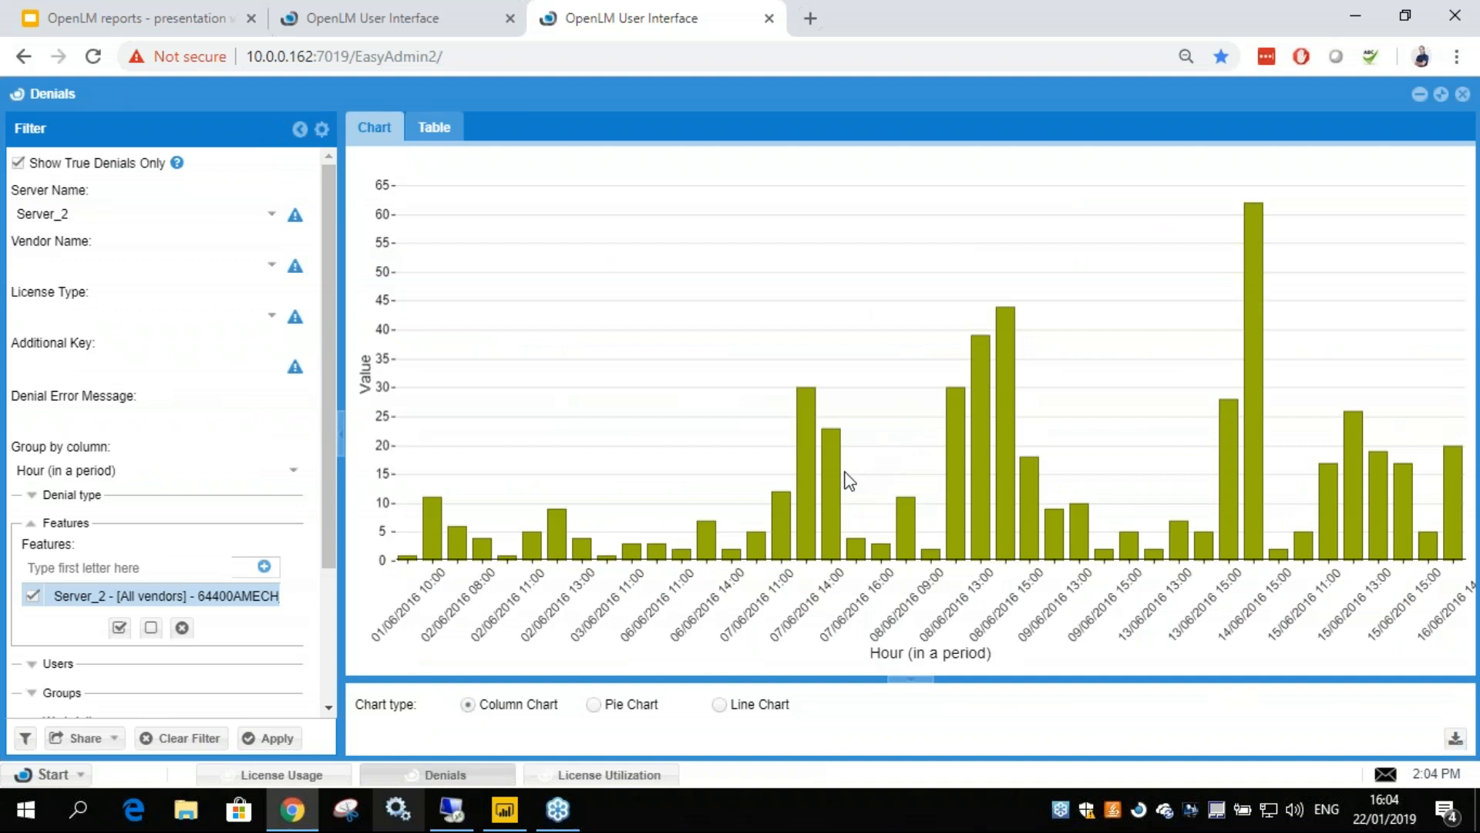
pyautogui.moveTo(807, 484)
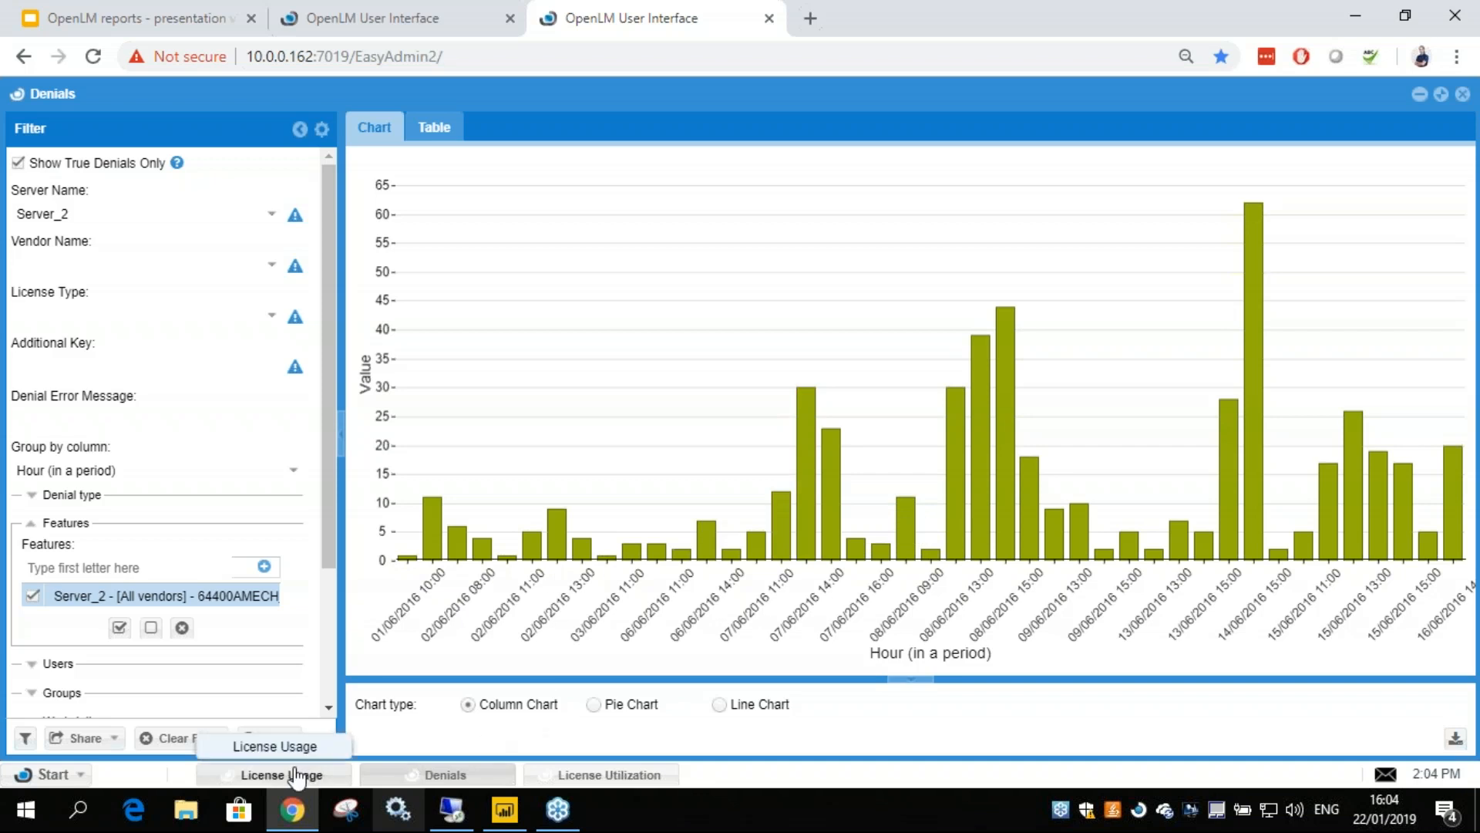
# - Bring up the License Utilization report and display its chart as a line
pyautogui.click(574, 777)
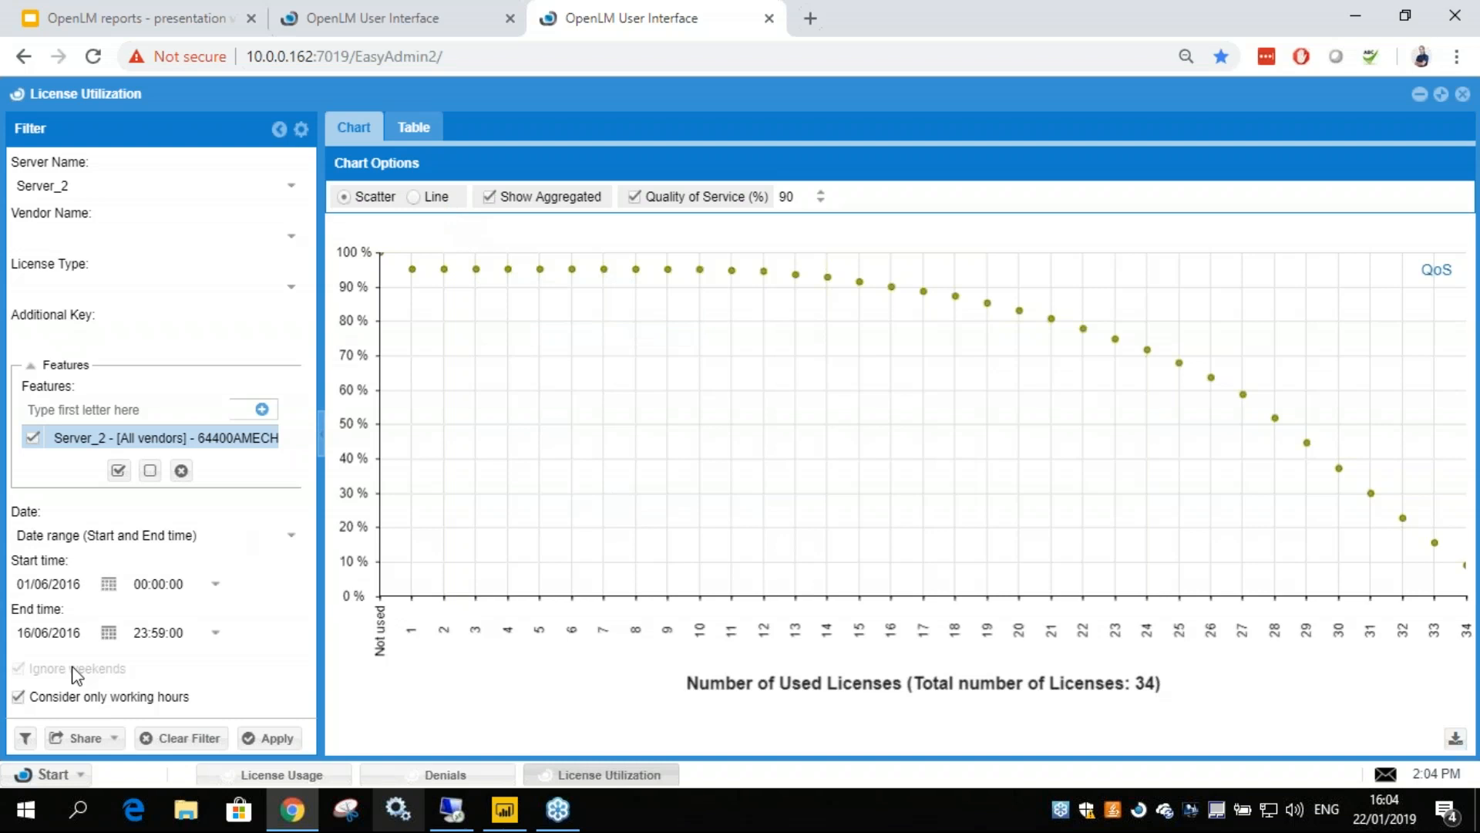
pyautogui.click(50, 774)
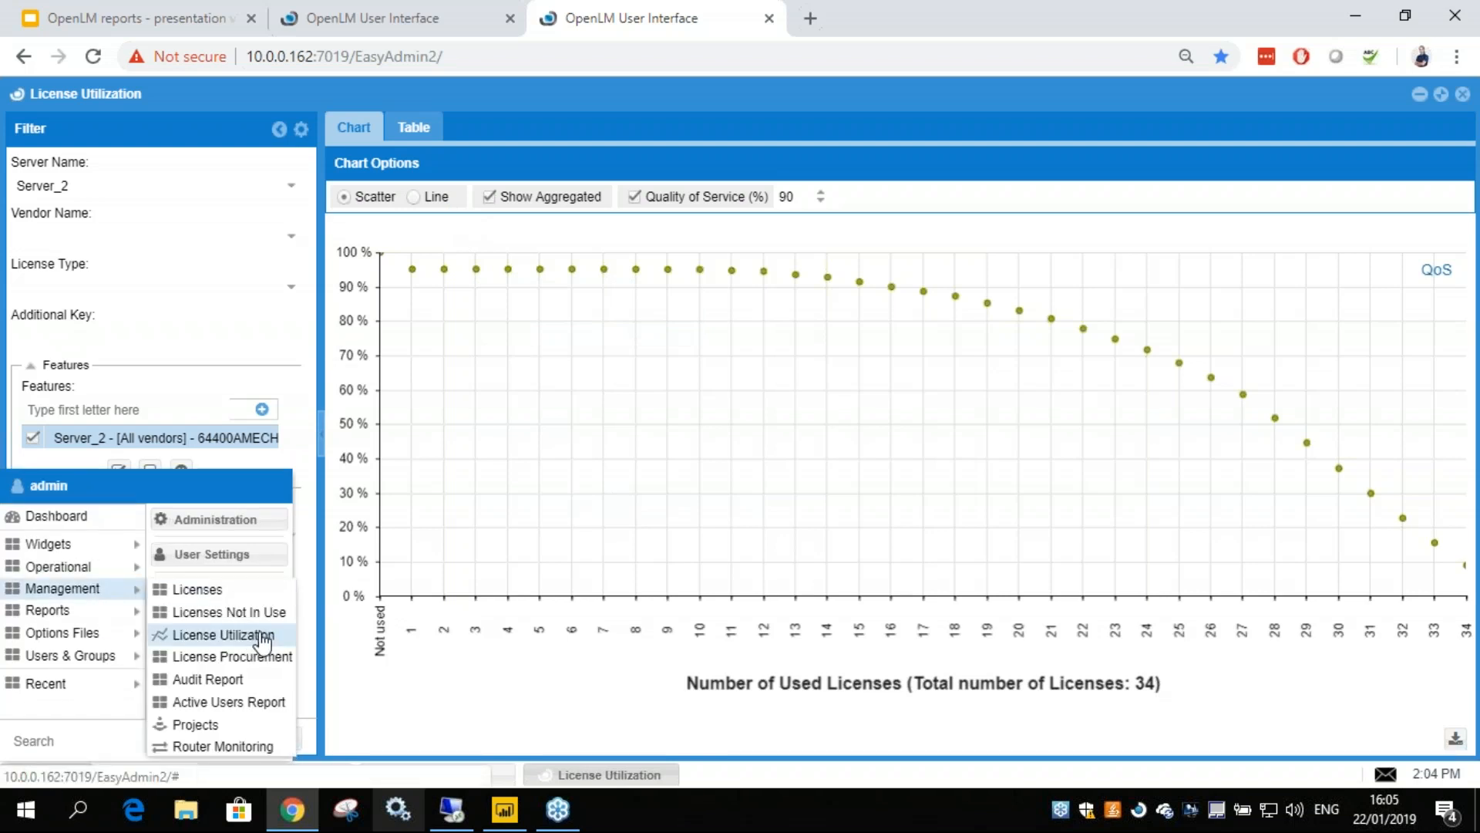
pyautogui.click(430, 198)
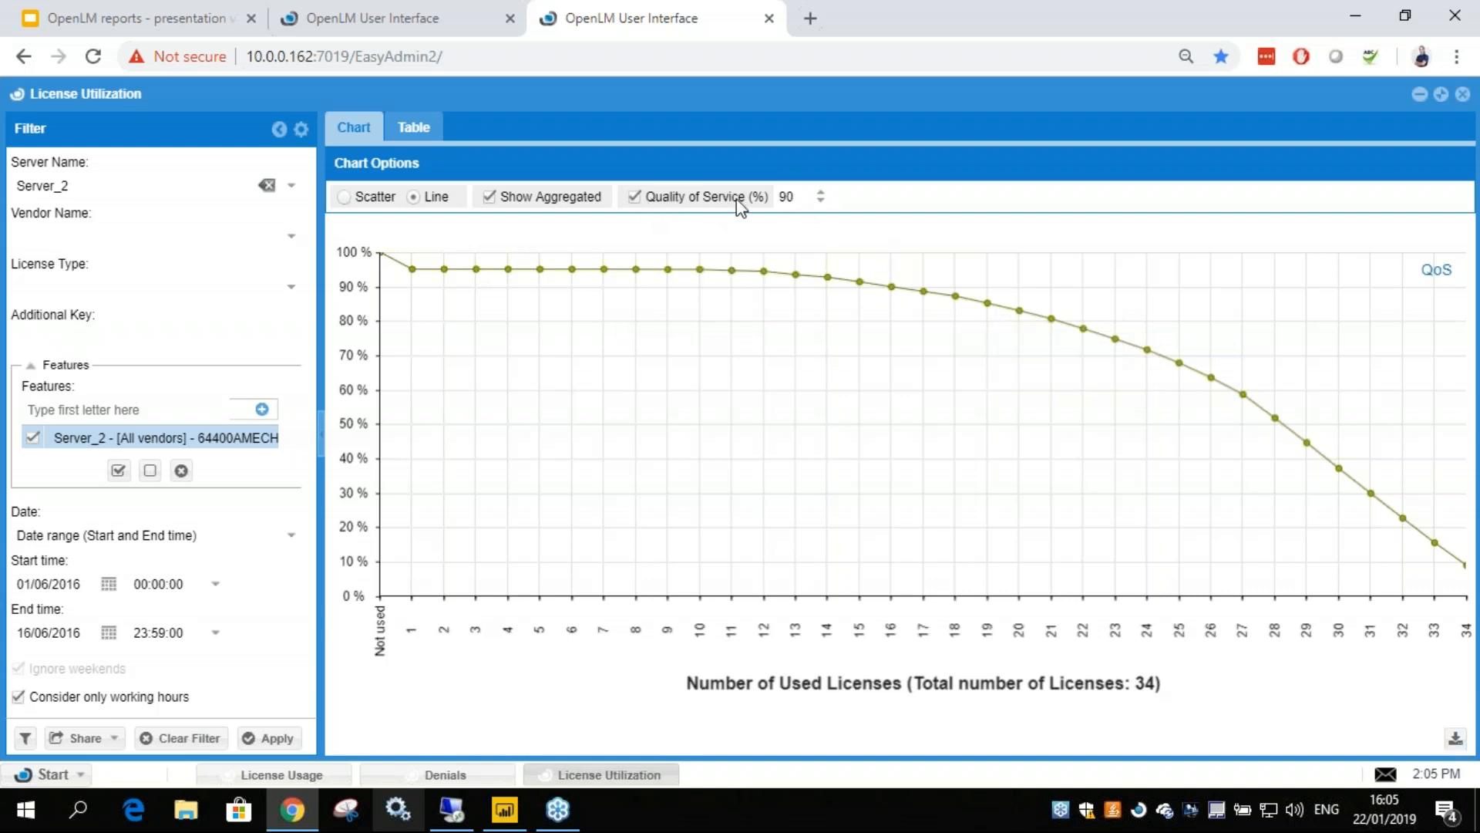
# - Set the utilization chart's Quality of Service to 80%, trying 90% and 85% first
pyautogui.doubleClick(784, 198)
pyautogui.write('9')
pyautogui.doubleClick(787, 194)
pyautogui.write('90')
pyautogui.moveTo(1467, 569)
pyautogui.write('85')
pyautogui.click(776, 191)
pyautogui.press('BackSpace')
pyautogui.write('0')
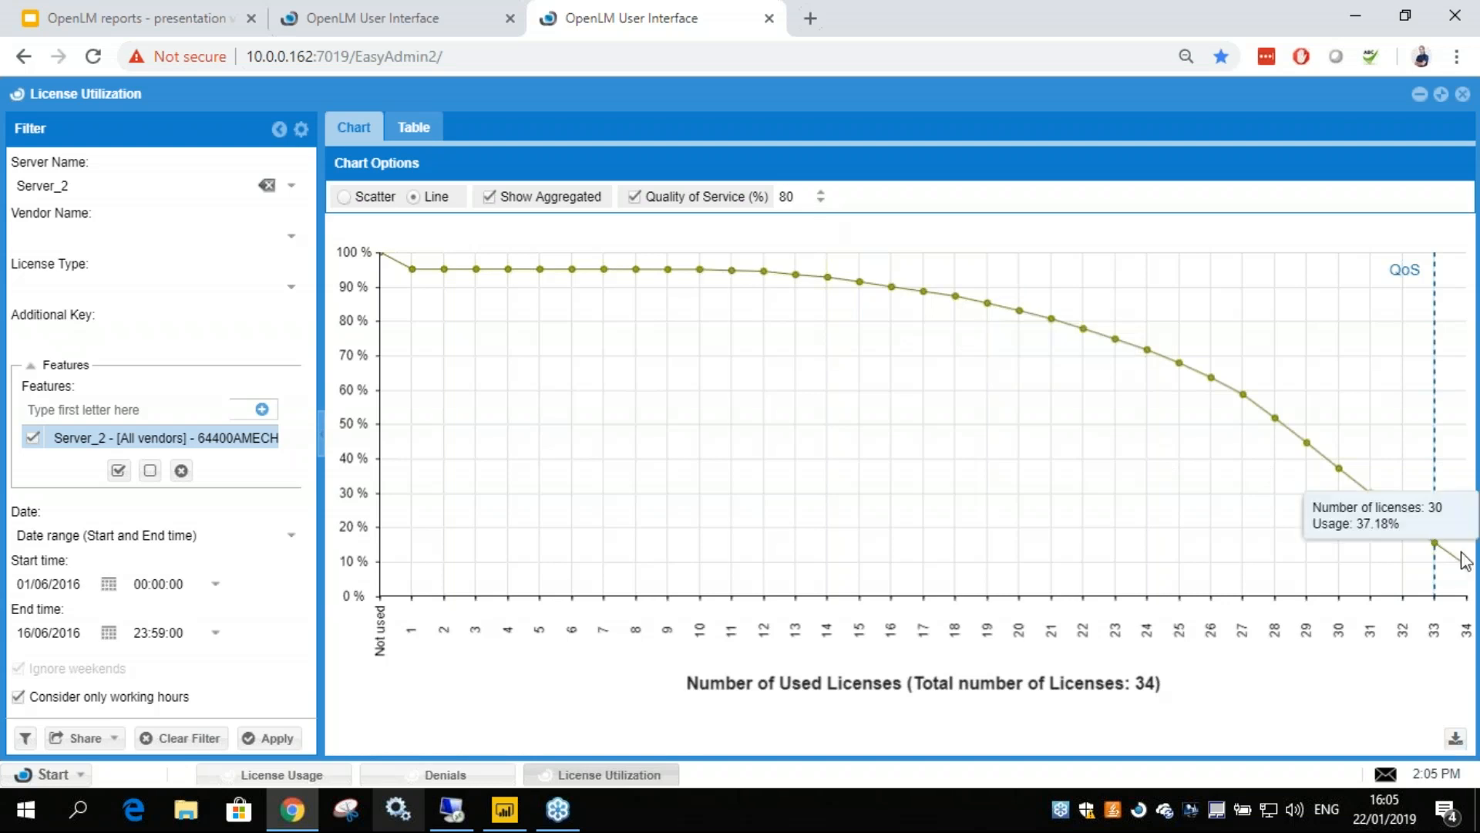
# - Try Quality of Service values of 81% and 88% on the utilization chart and restore it to 80%
pyautogui.doubleClick(786, 196)
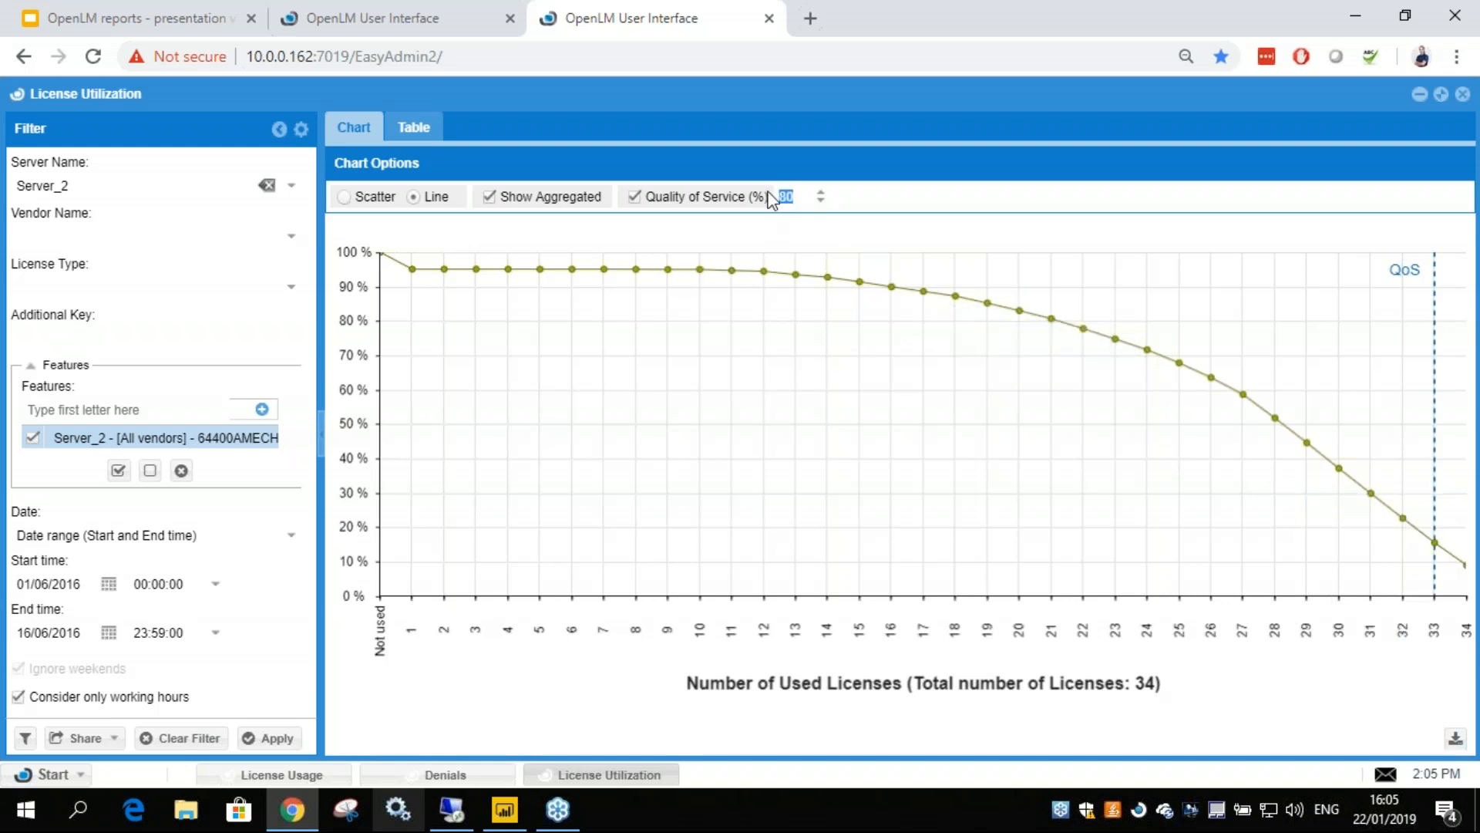
pyautogui.write('8')
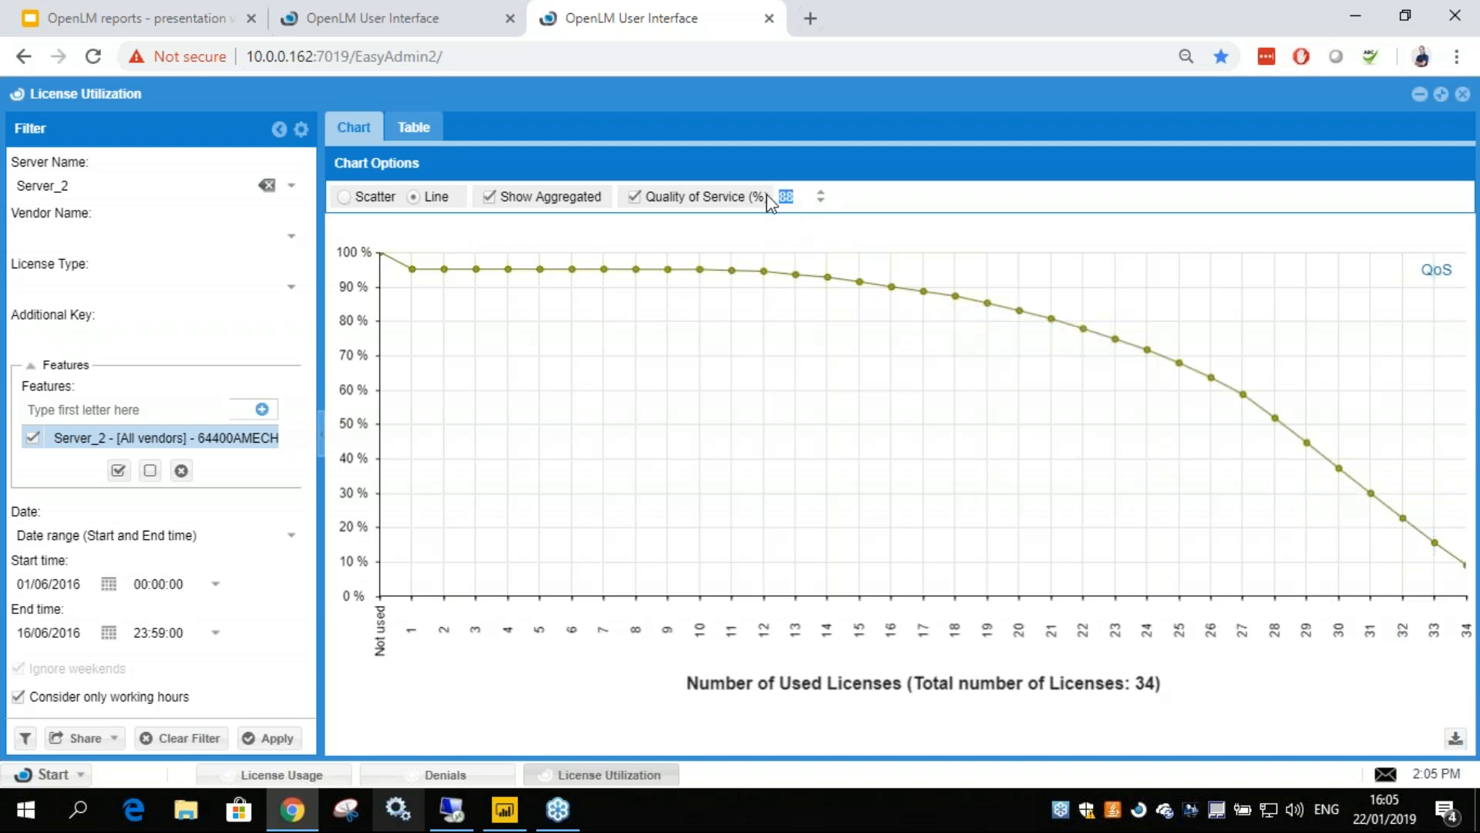
pyautogui.write('1')
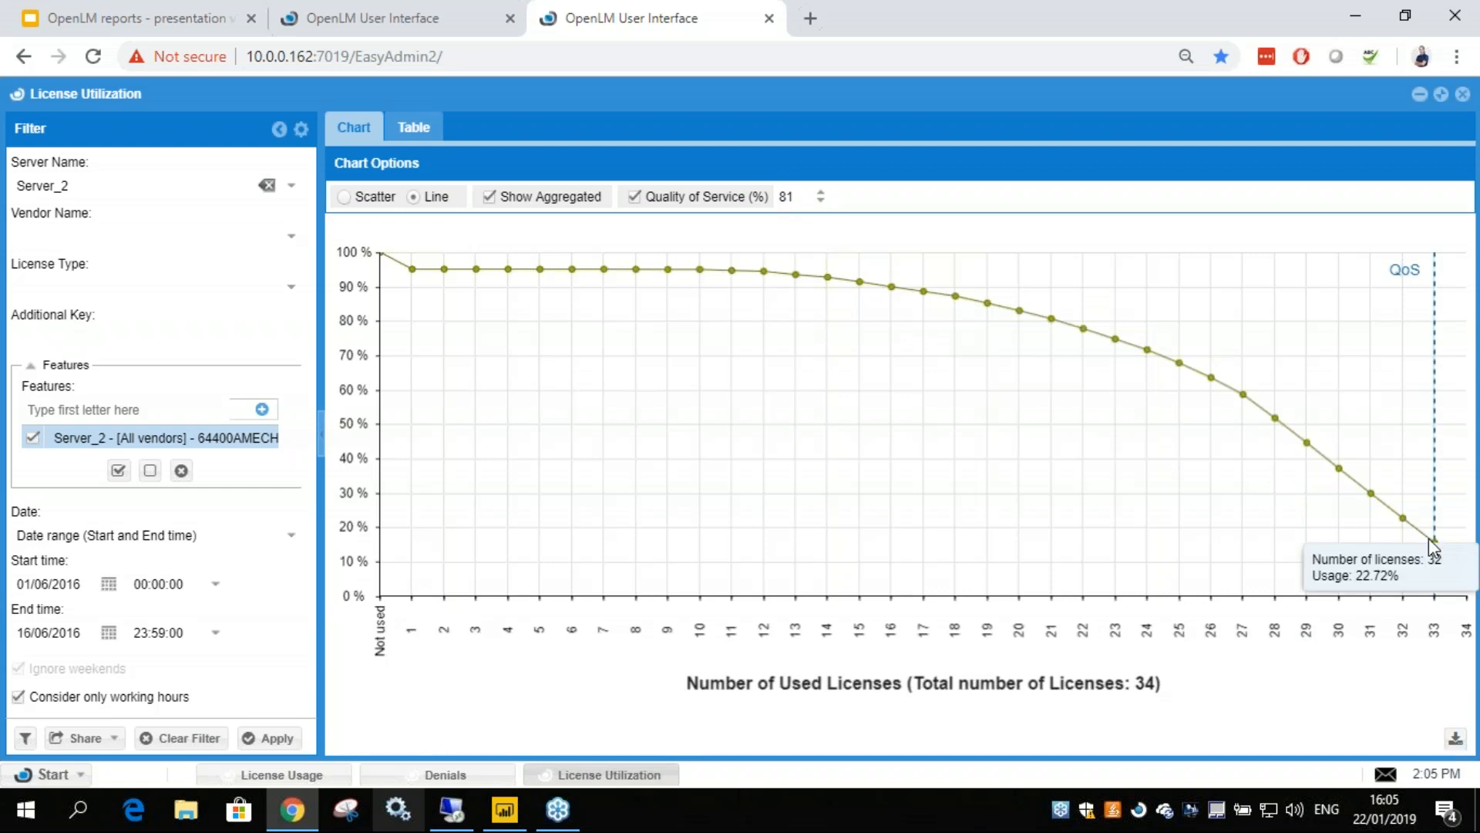
pyautogui.moveTo(1440, 547)
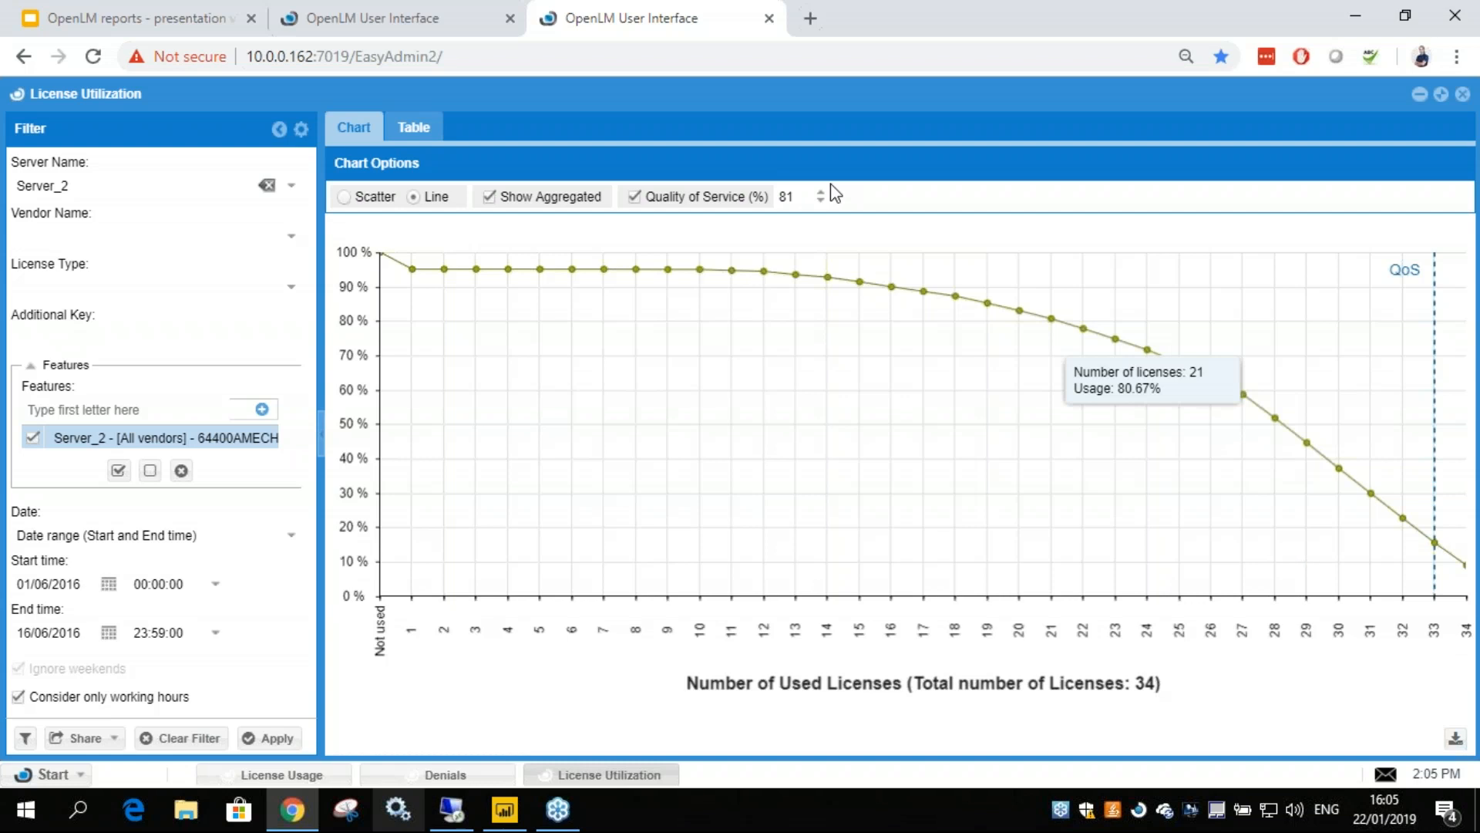
pyautogui.moveTo(798, 194); pyautogui.dragTo(790, 191)
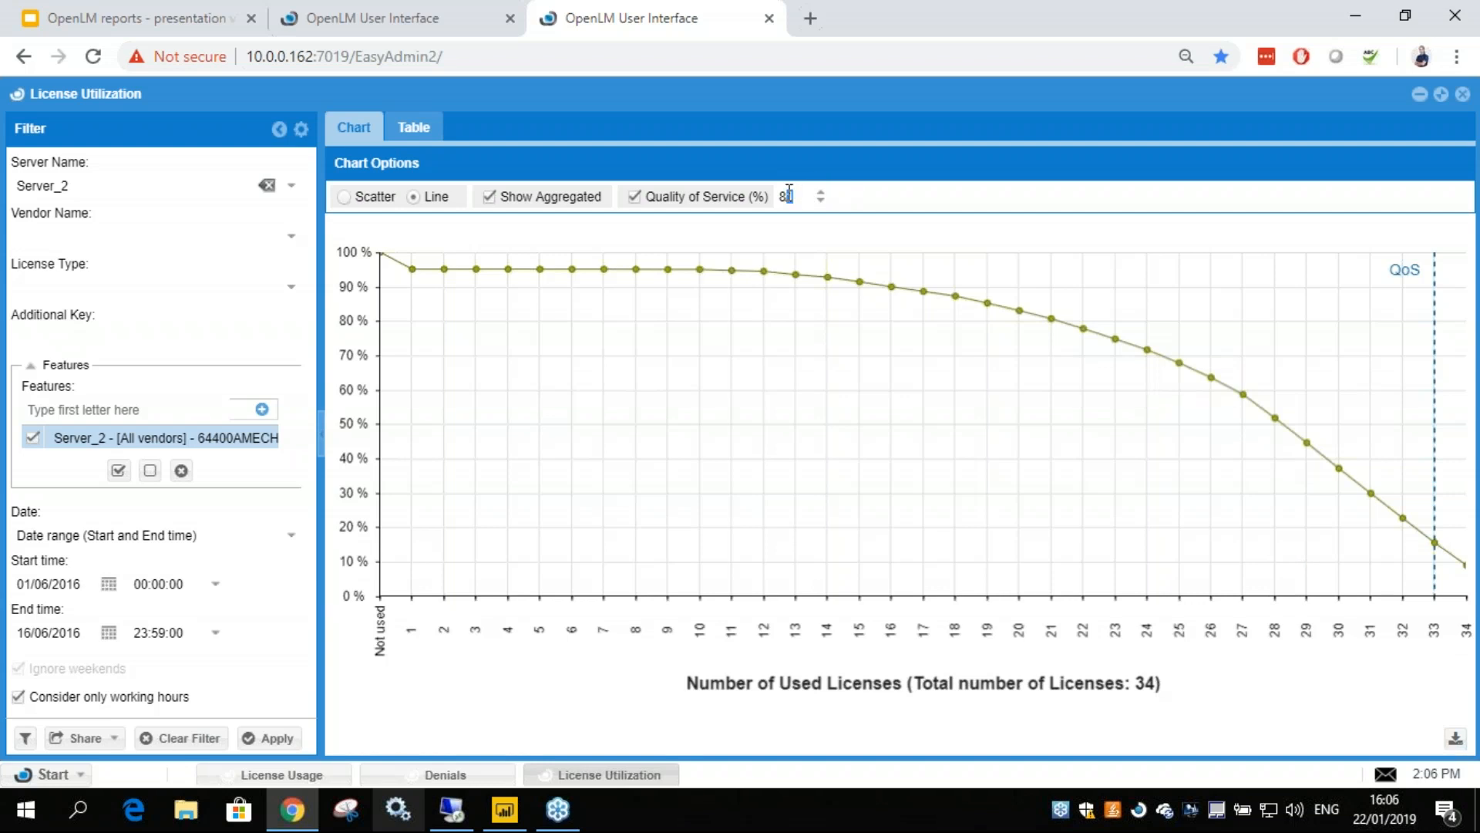
pyautogui.write('4')
pyautogui.press('BackSpace')
pyautogui.write('8')
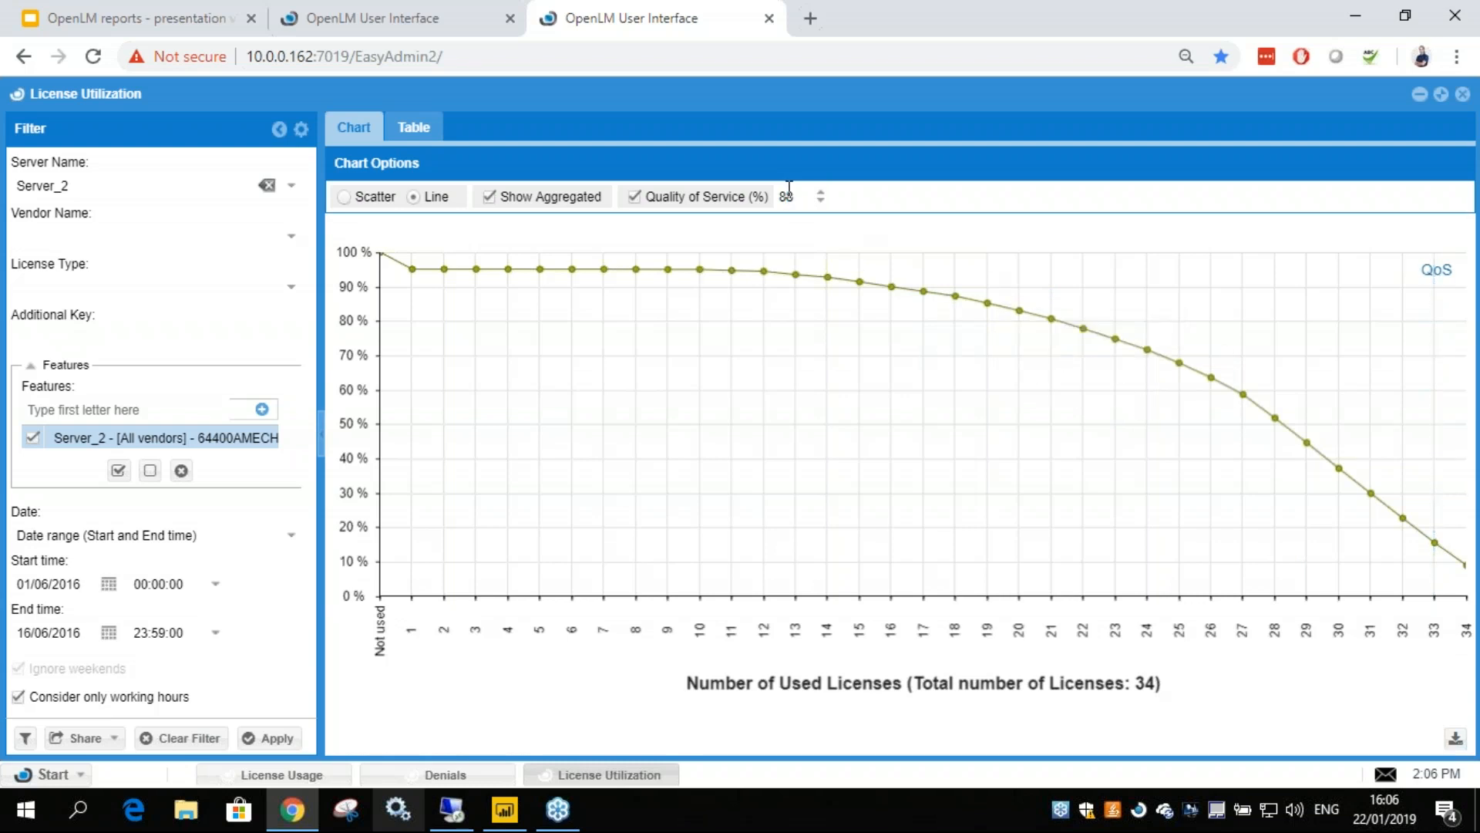
pyautogui.write('6')
pyautogui.press('BackSpace')
pyautogui.press('BackSpace')
pyautogui.write('80')
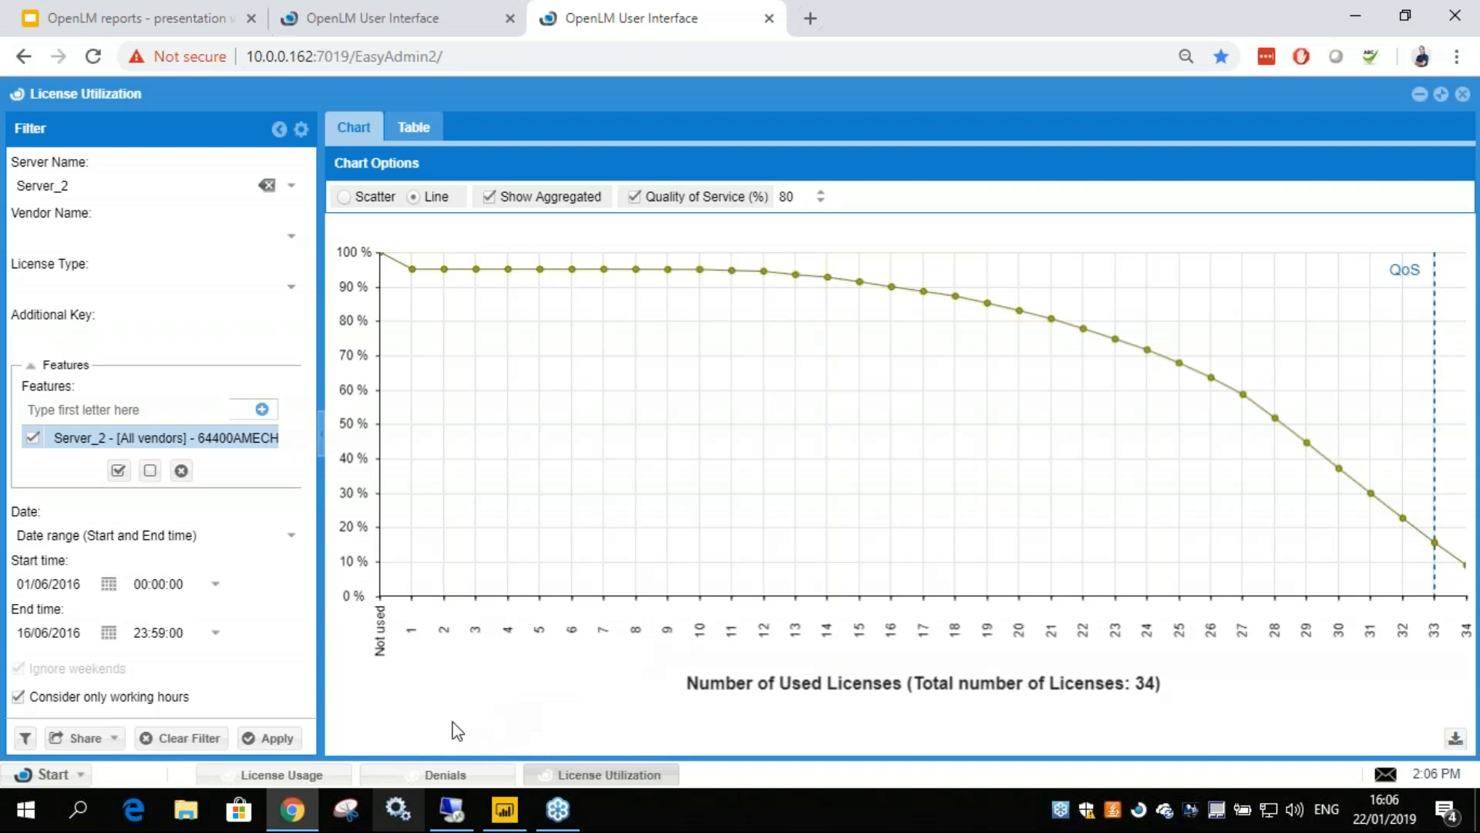
# - Revisit the Denials chart for comparison and return to the License Utilization report
pyautogui.click(328, 775)
pyautogui.click(423, 773)
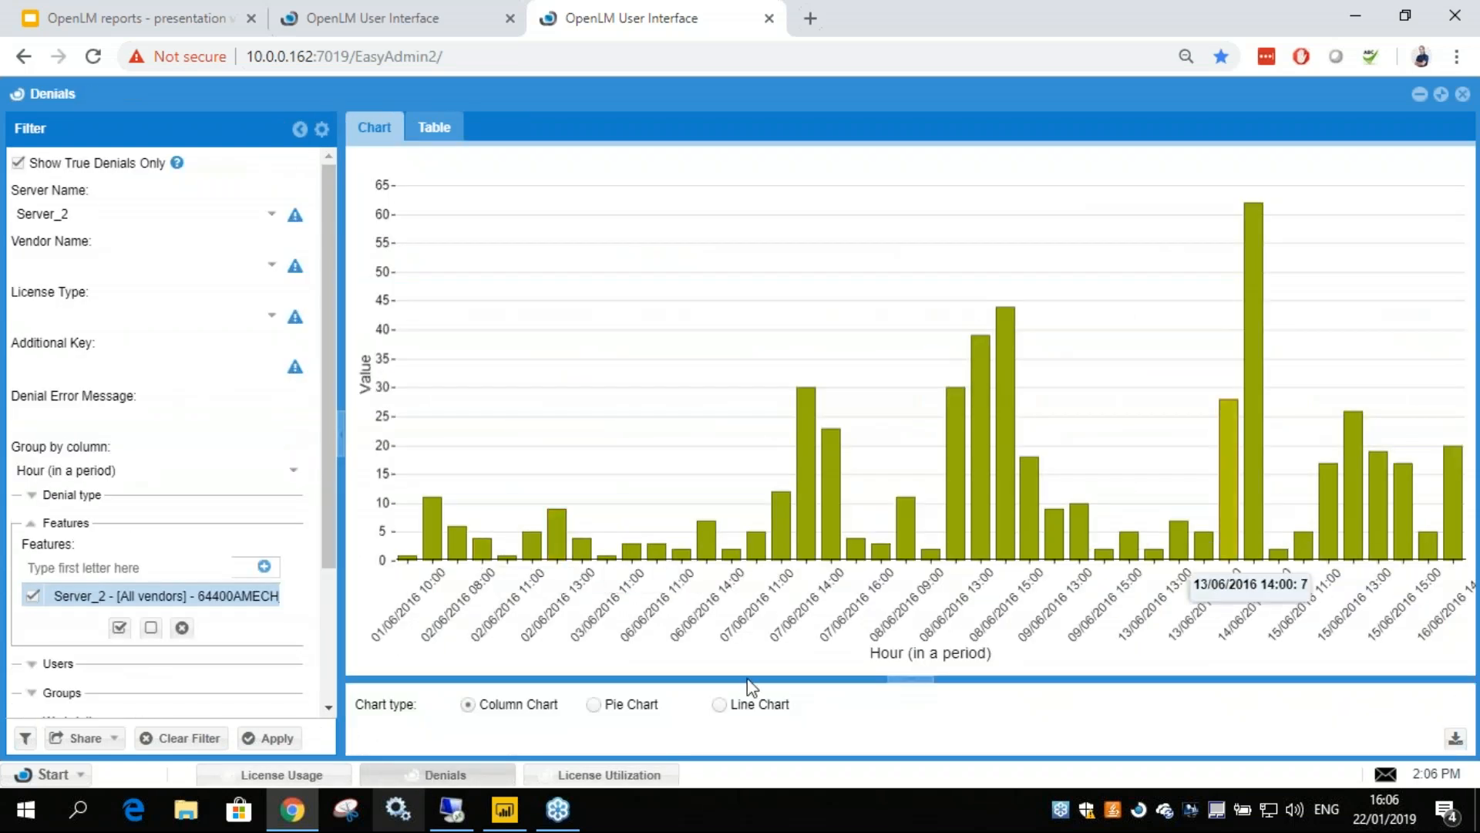
pyautogui.click(550, 774)
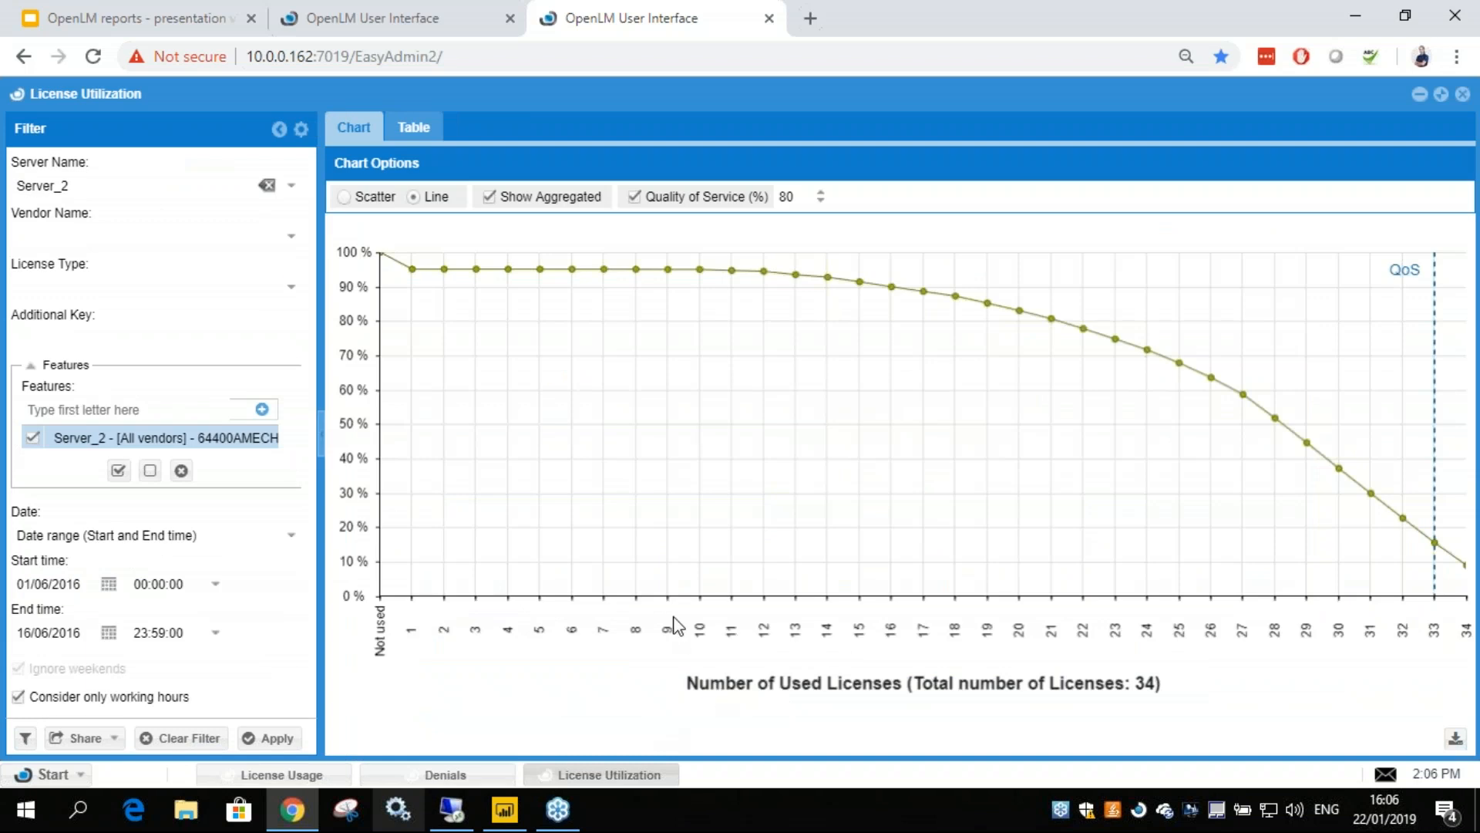
# - Compare the utilization line without and with aggregated values, and inspect the usage at 1 license
pyautogui.click(489, 198)
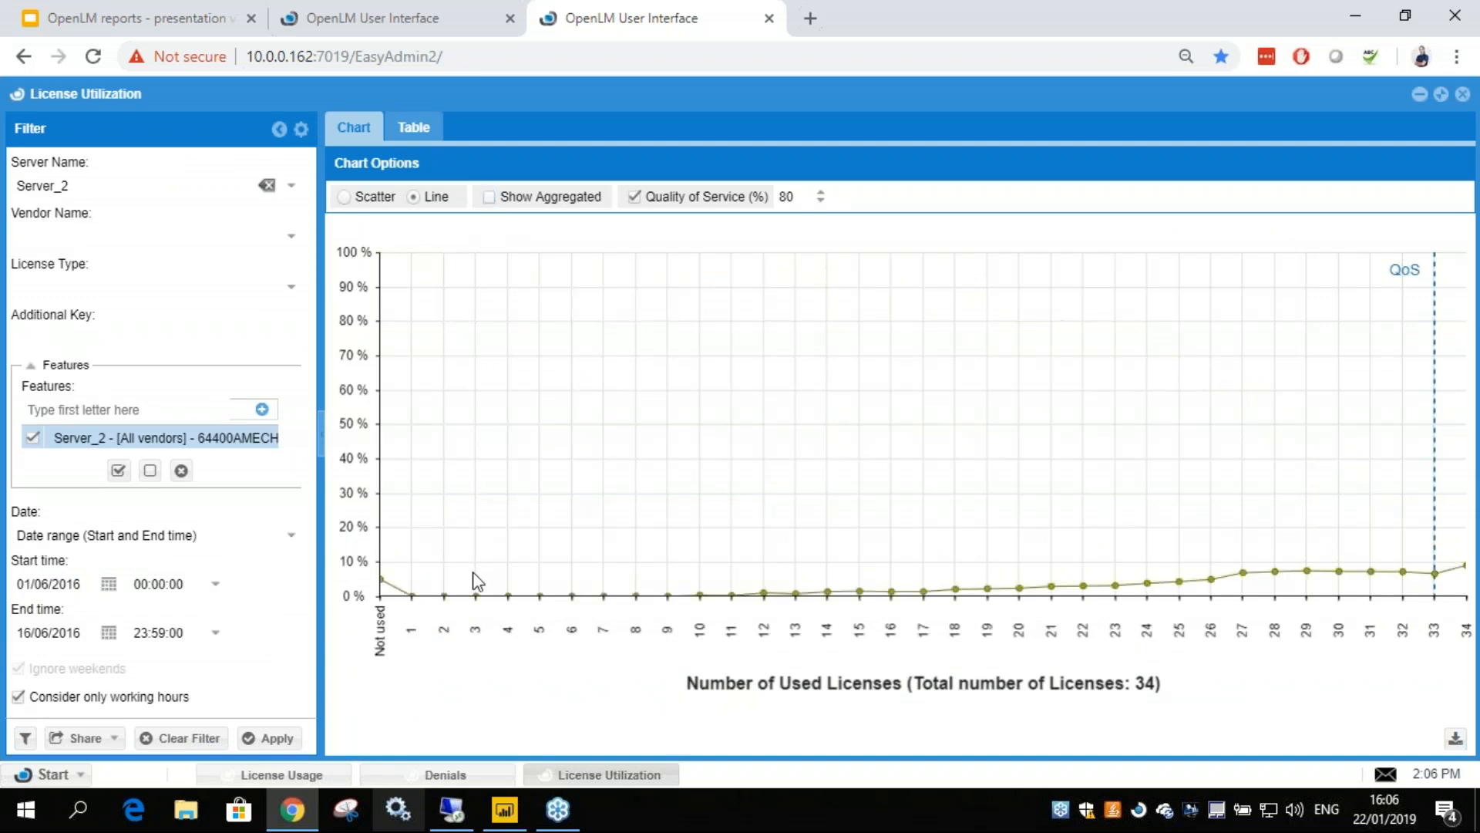
pyautogui.click(489, 197)
pyautogui.click(489, 198)
pyautogui.click(489, 197)
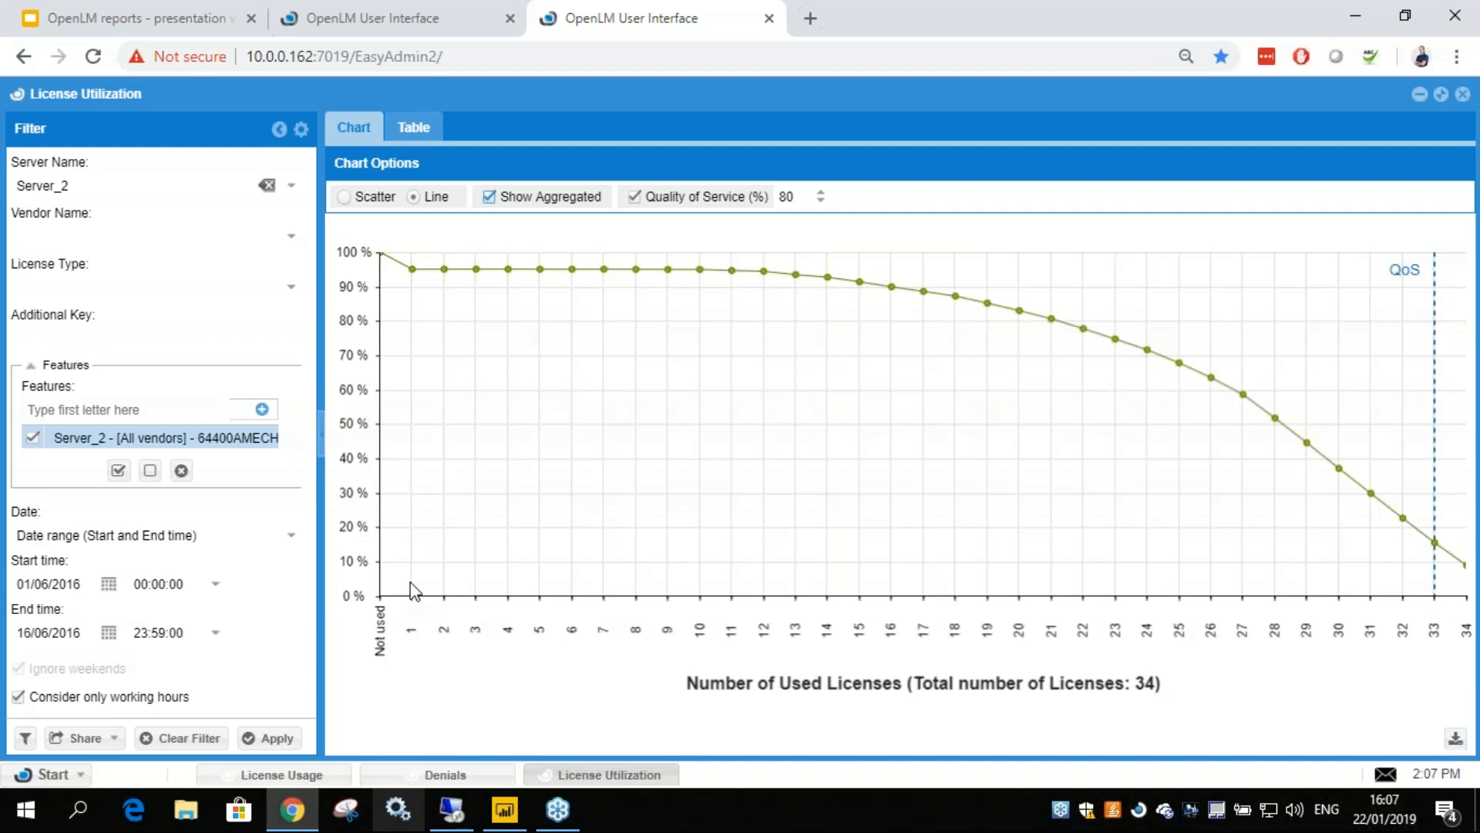
pyautogui.moveTo(413, 272)
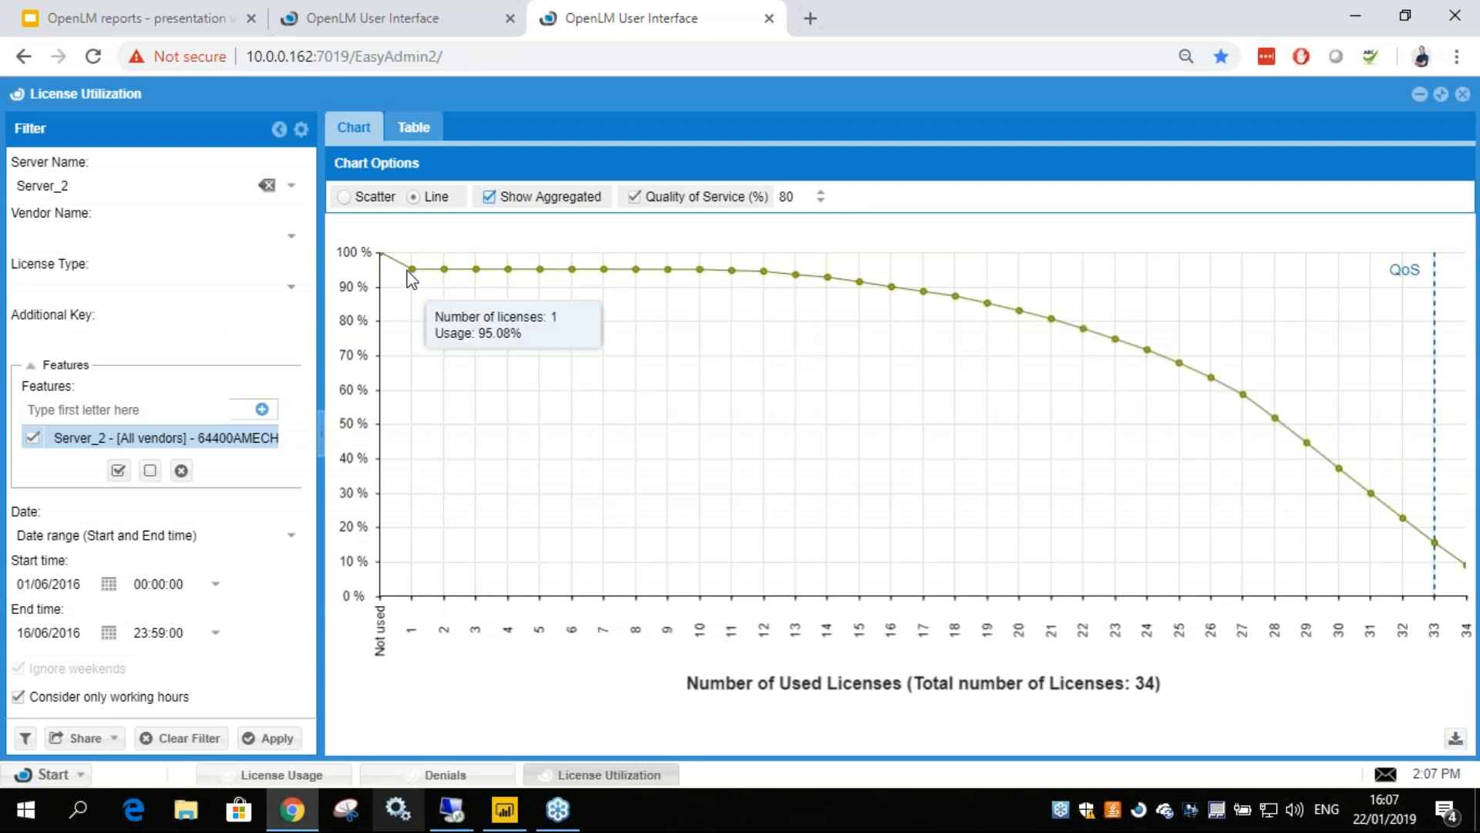
# - Switch the utilization line between non-aggregated and aggregated values and inspect the usage at higher license counts, leaving aggregation on
pyautogui.click(490, 199)
pyautogui.moveTo(414, 598)
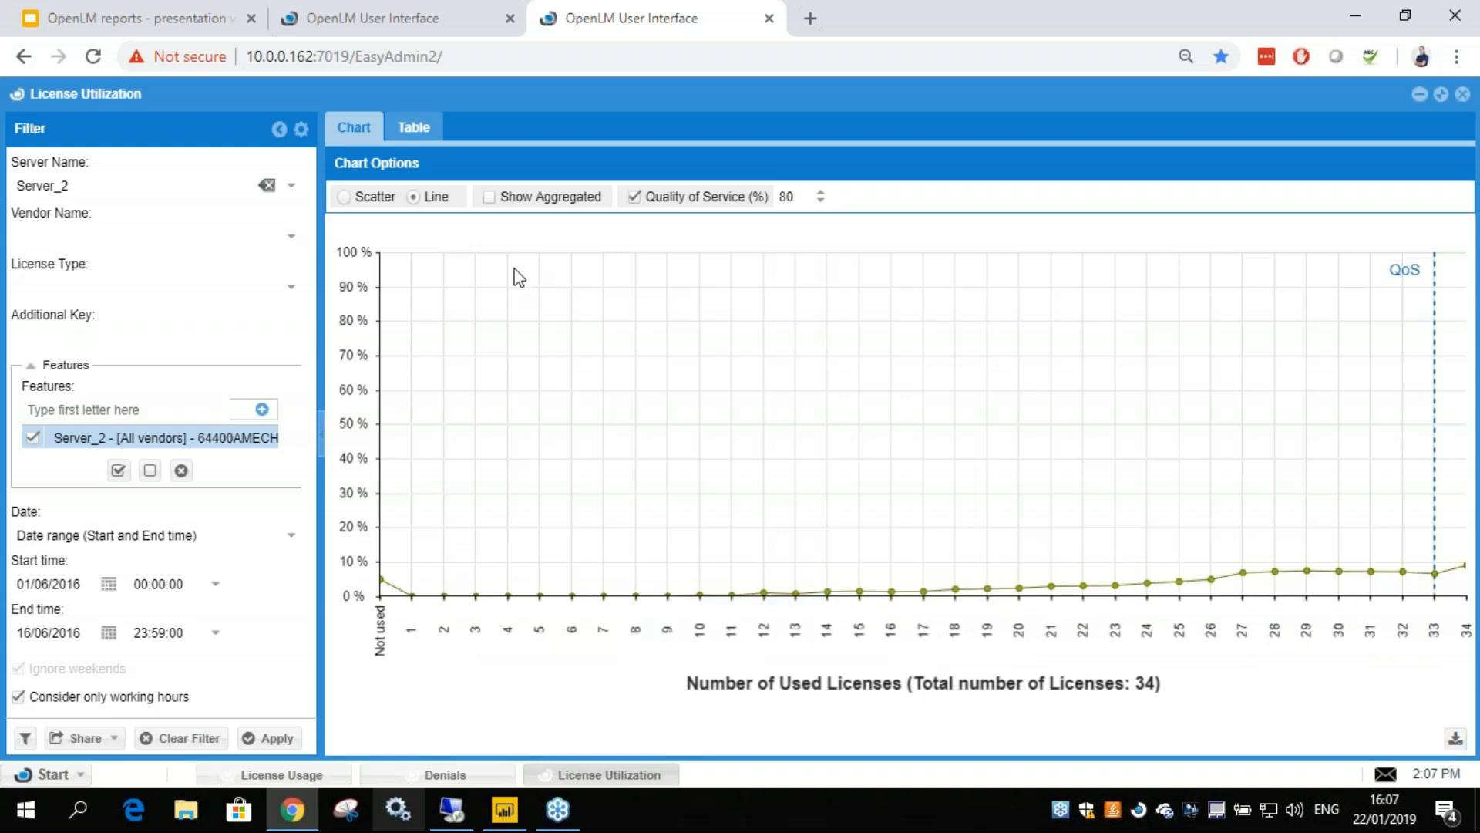
pyautogui.click(490, 197)
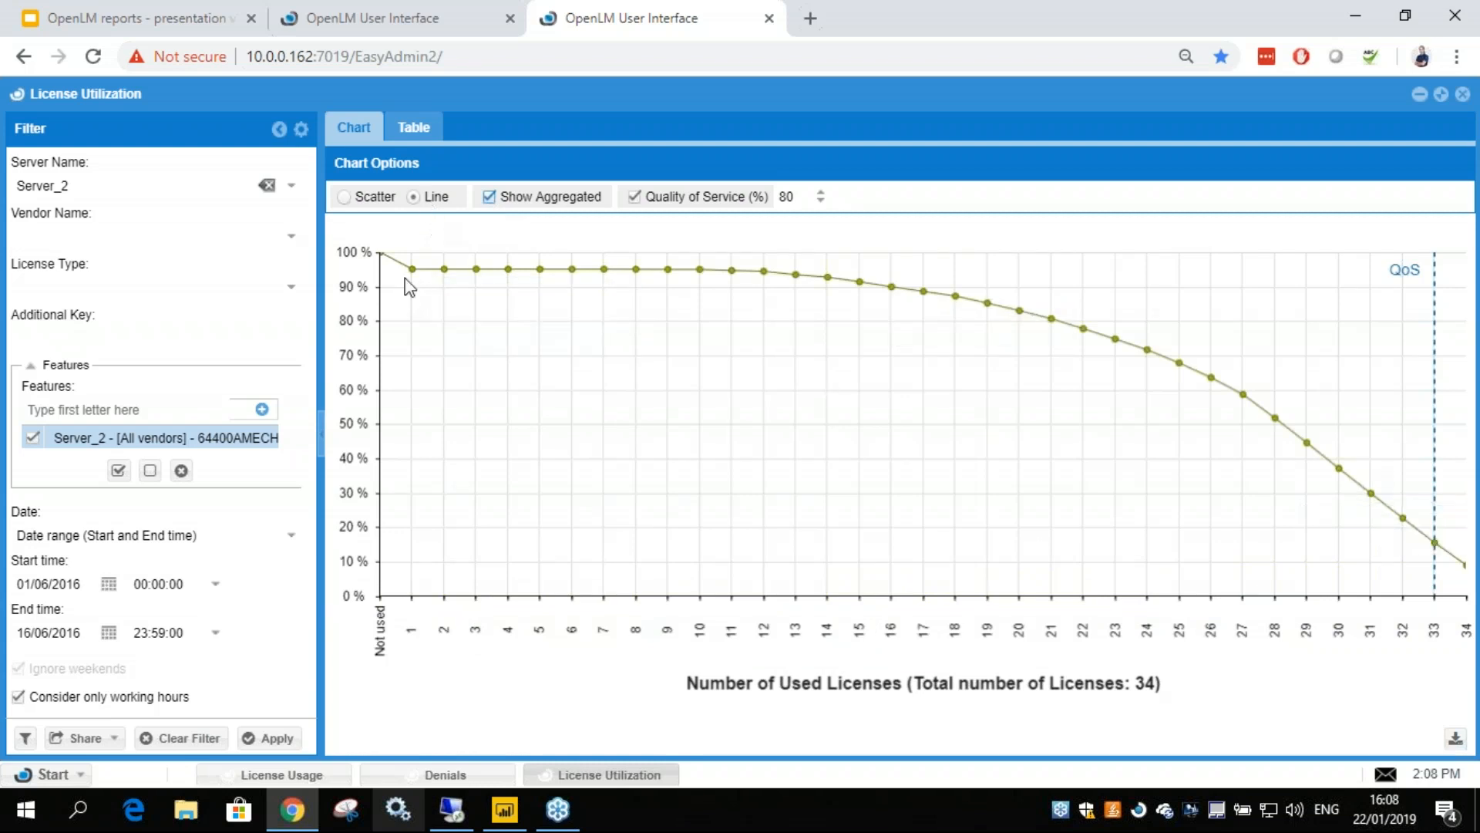
pyautogui.moveTo(1036, 307)
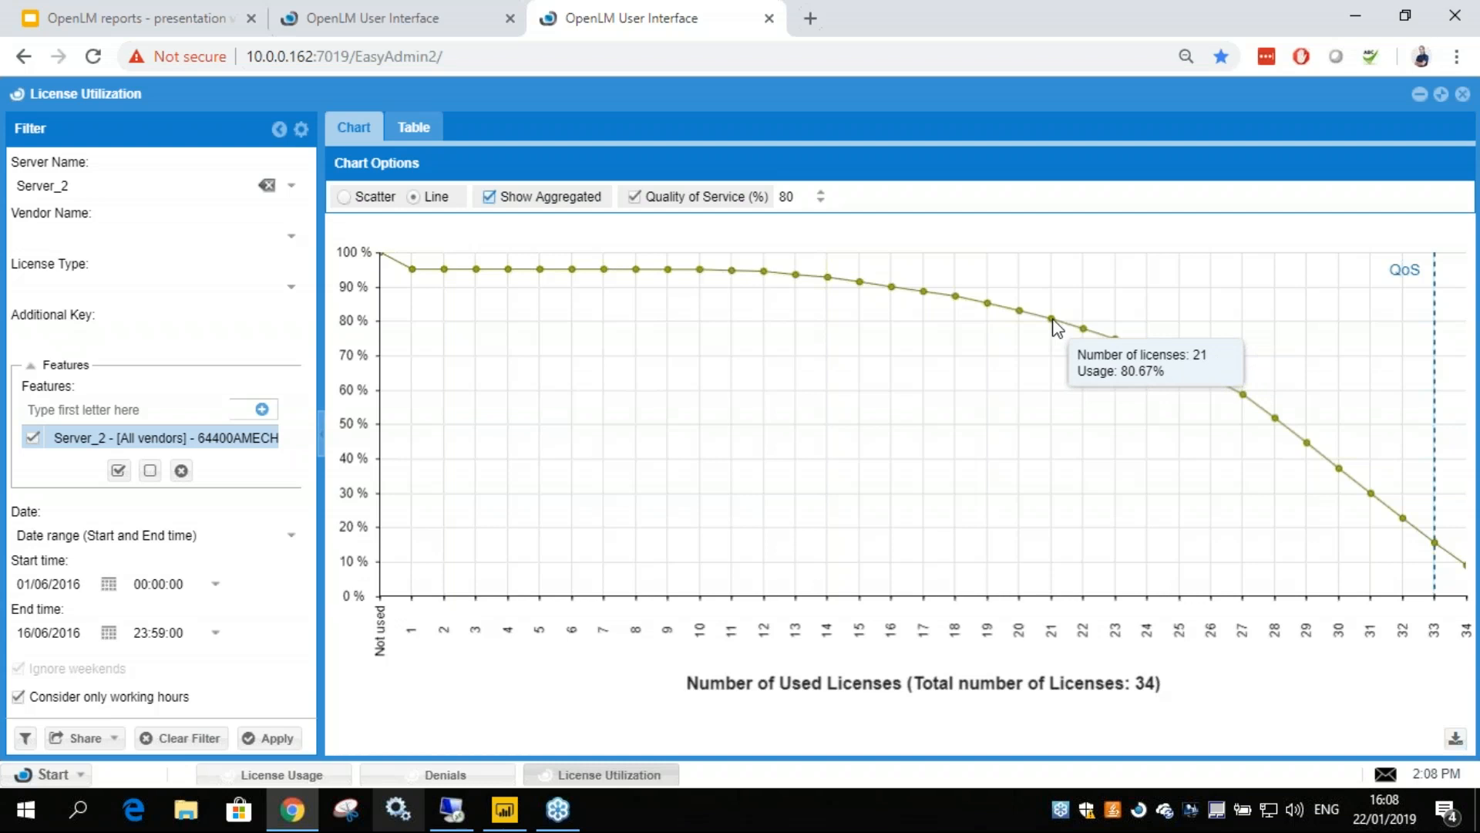
pyautogui.moveTo(1460, 551)
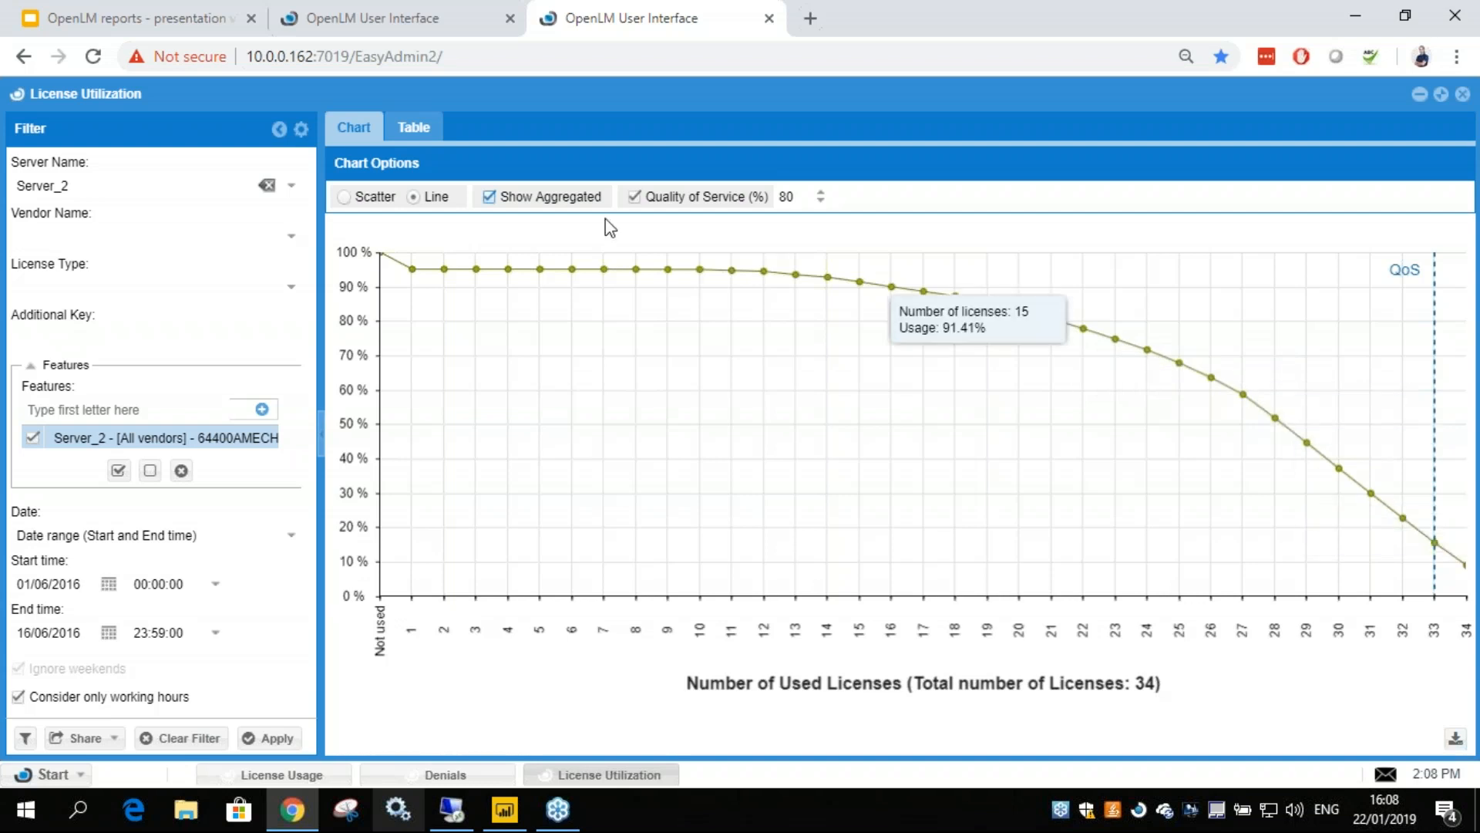
pyautogui.click(490, 197)
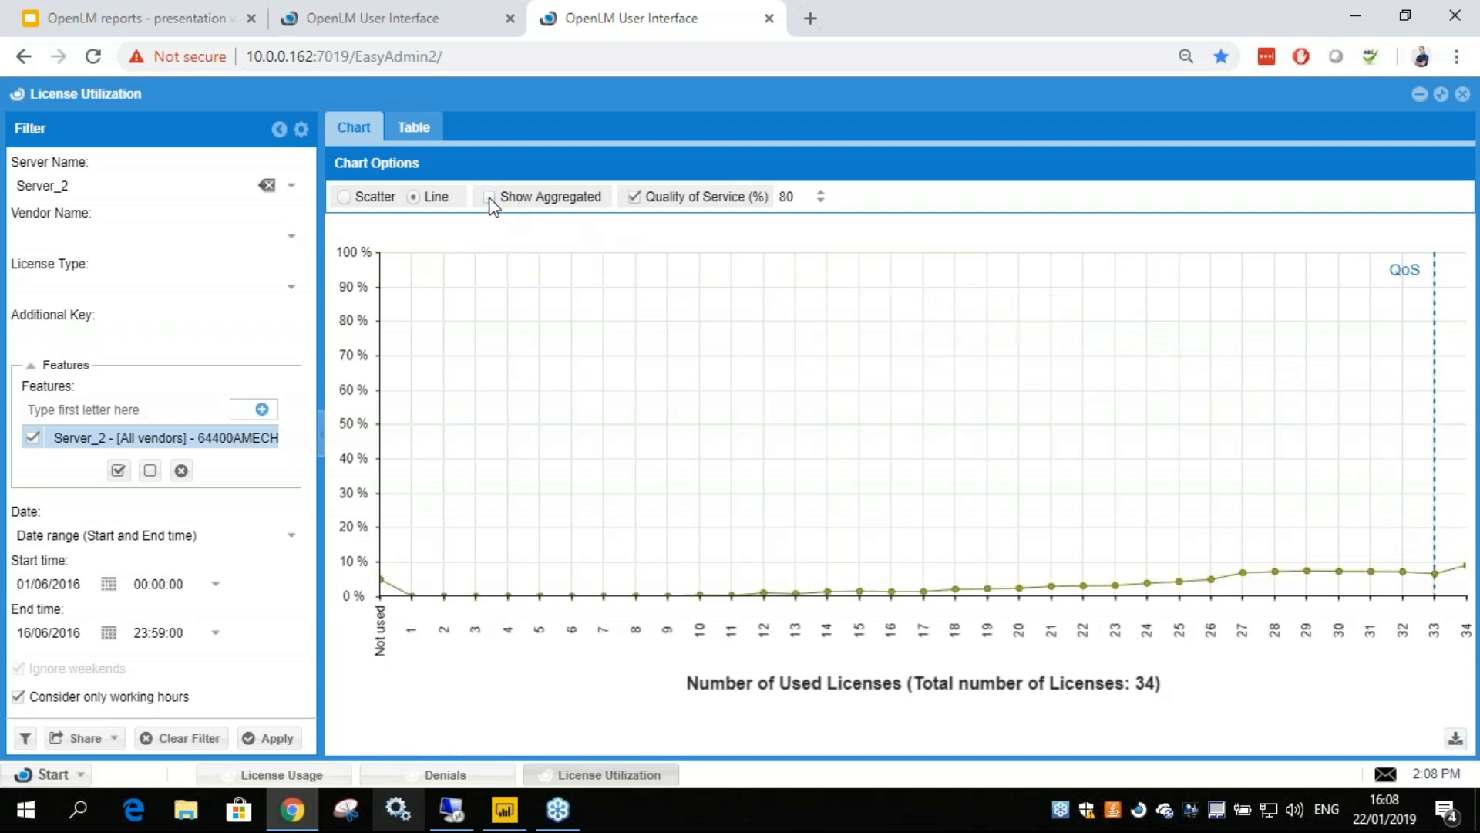
pyautogui.click(490, 198)
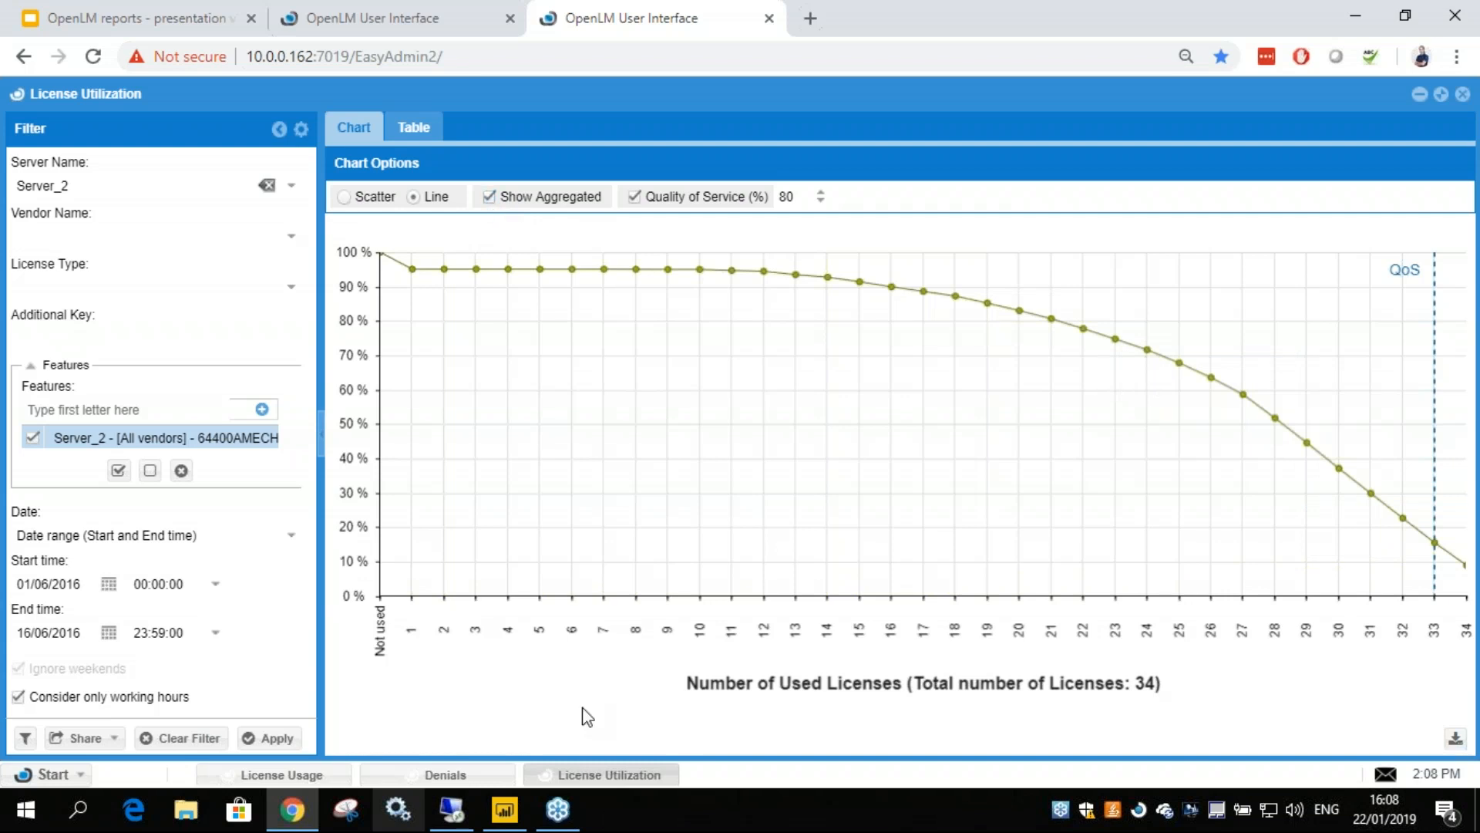
# - Try a Quality of Service of 99% on the utilization chart and dismiss the notification
pyautogui.doubleClick(781, 196)
pyautogui.write('100')
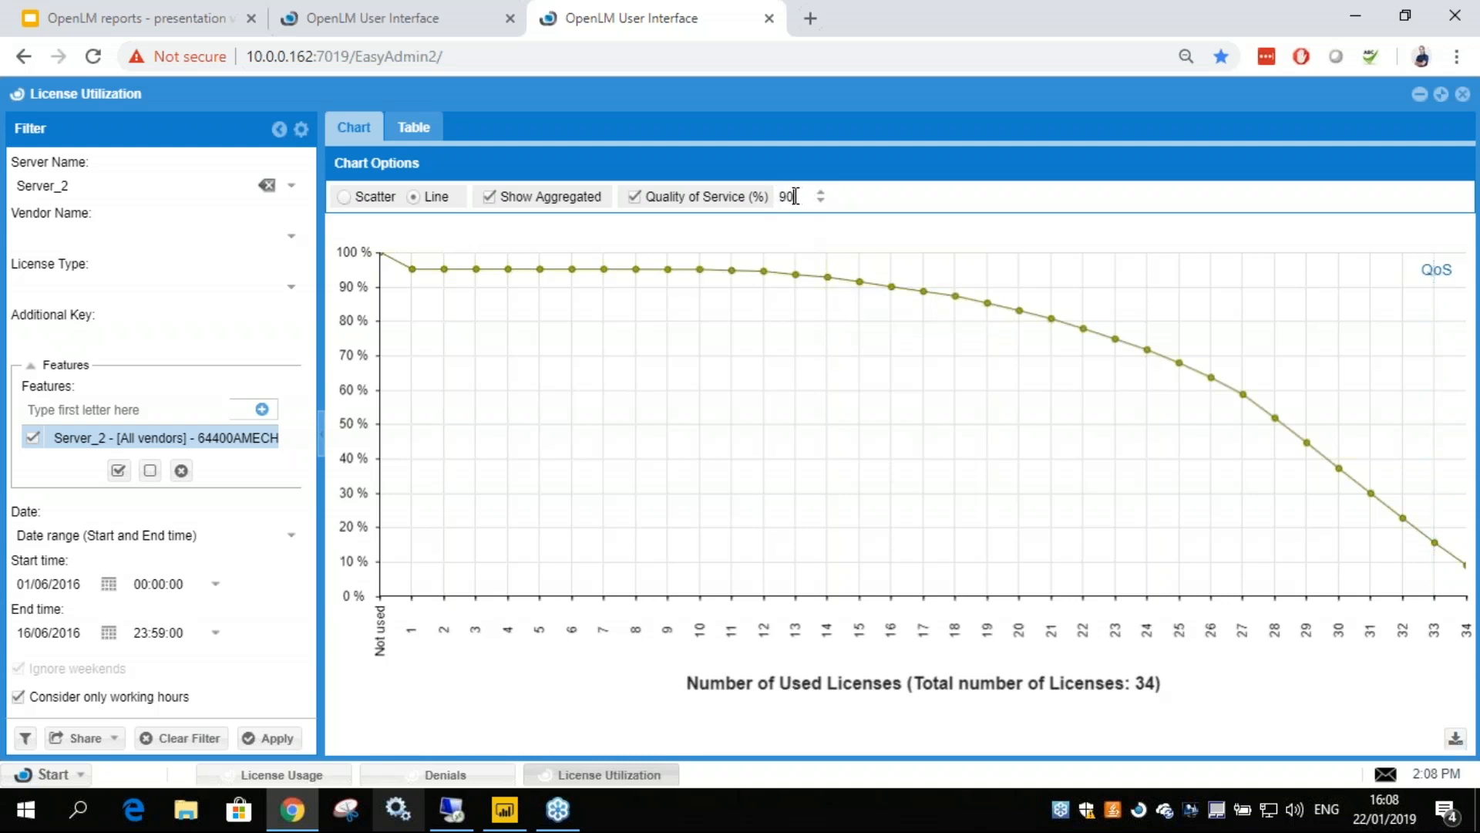
pyautogui.press('Down')
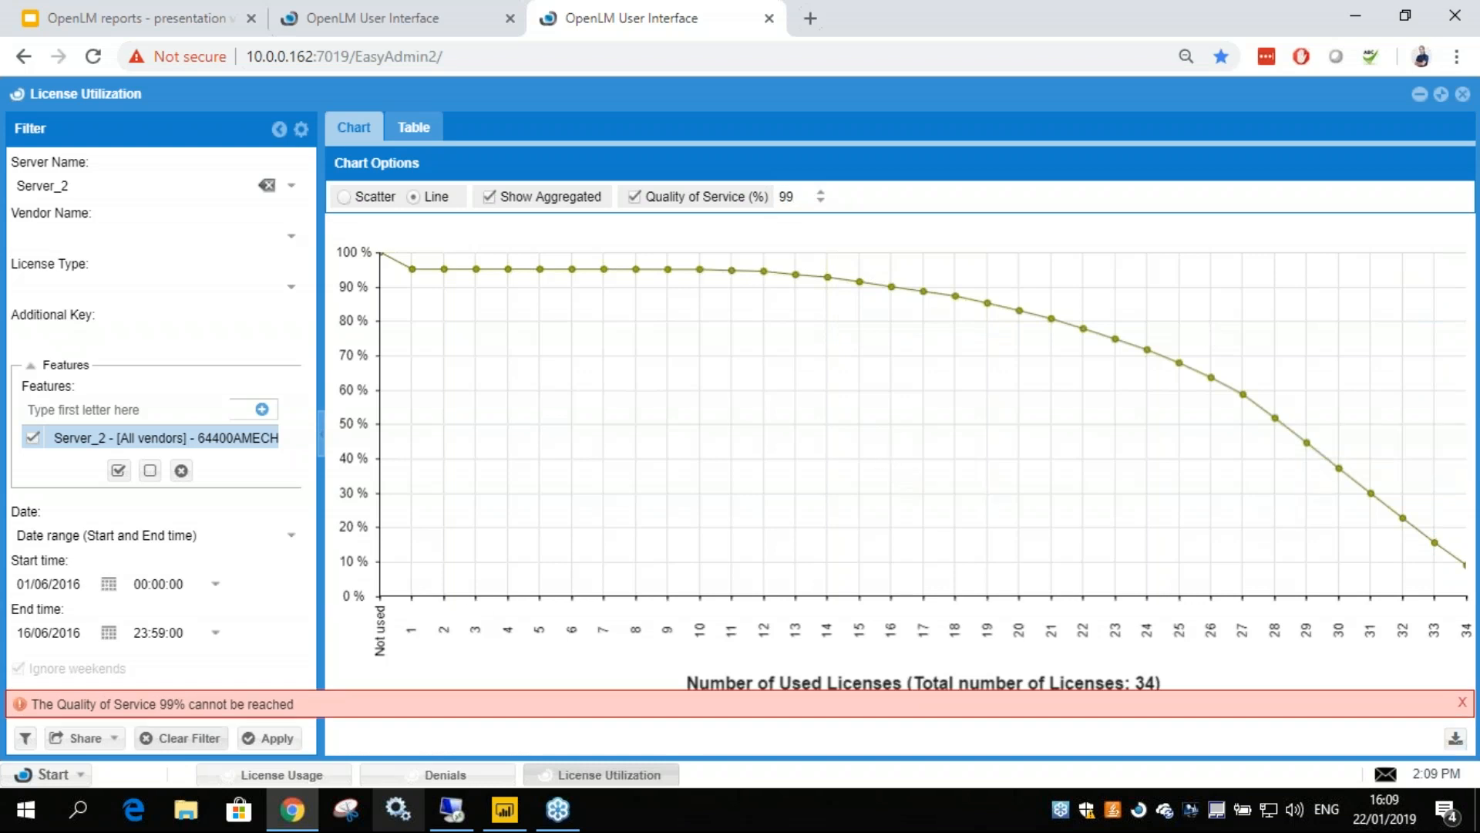
pyautogui.moveTo(277, 704); pyautogui.dragTo(34, 704)
pyautogui.click(275, 674)
pyautogui.click(1462, 702)
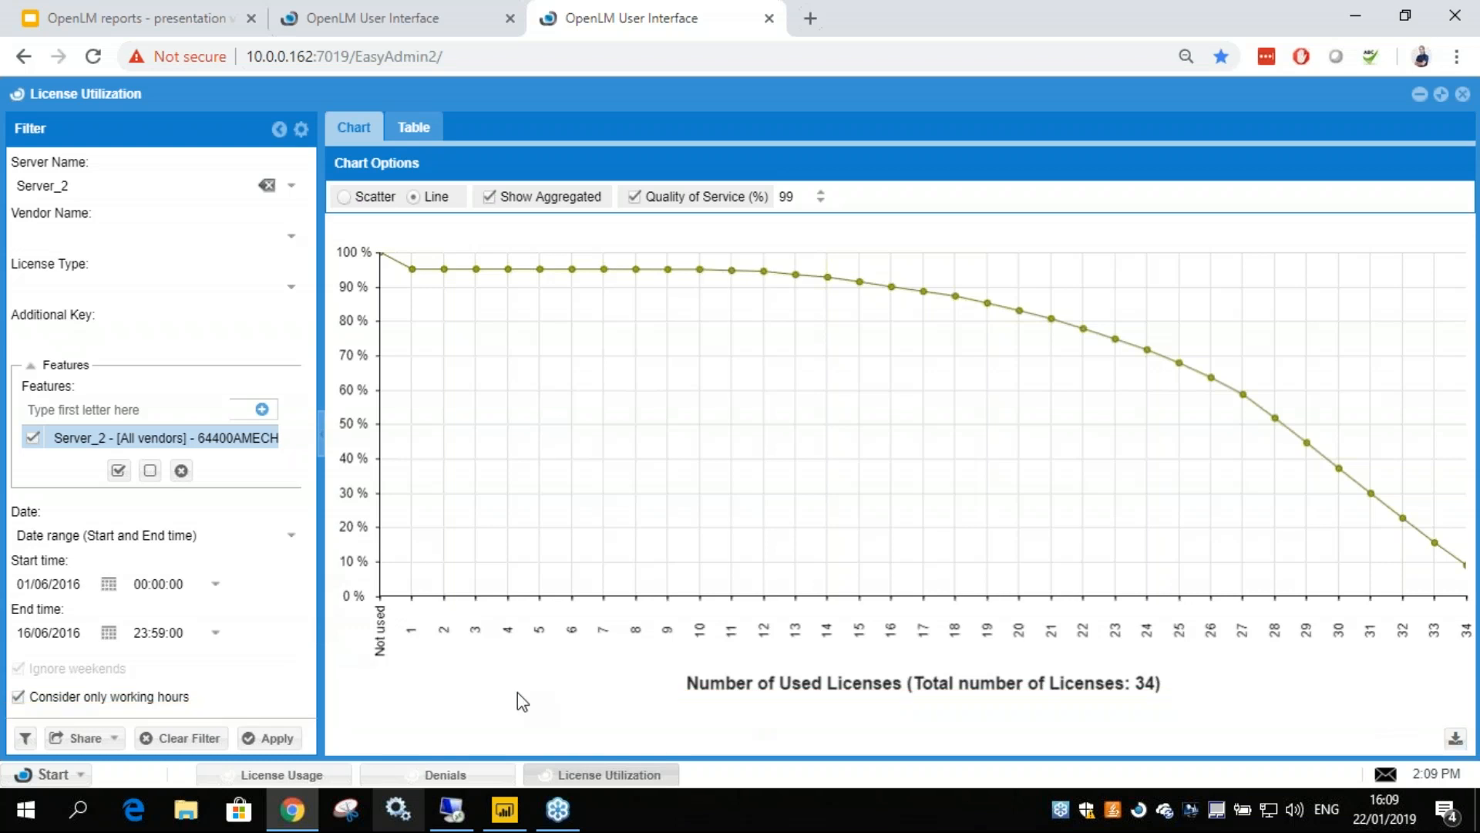
# - Switch to Power BI Desktop, enlarge the Denials and Denied Users chart, and examine its bars for hour 8
pyautogui.click(505, 809)
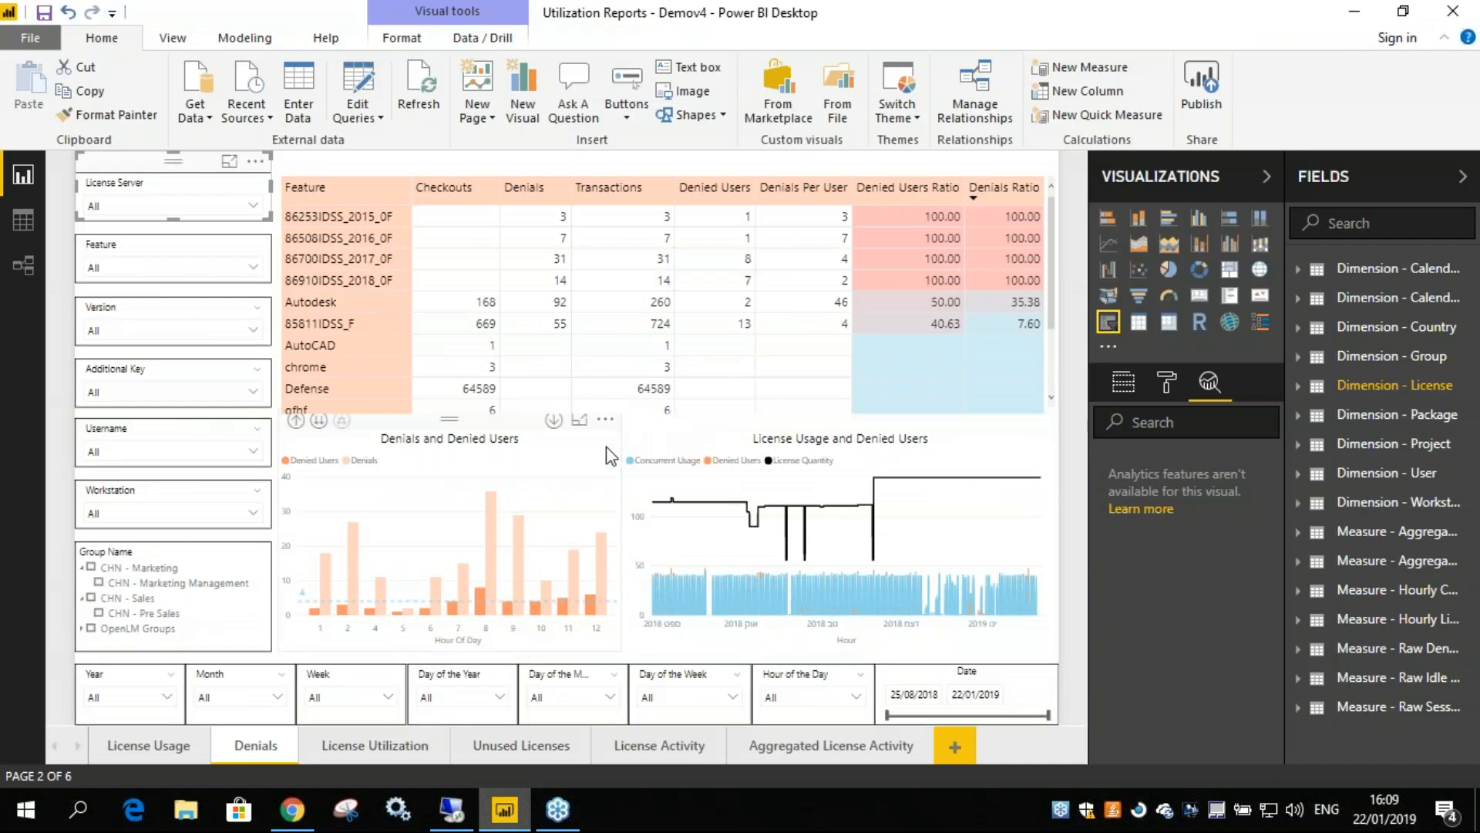
pyautogui.click(567, 461)
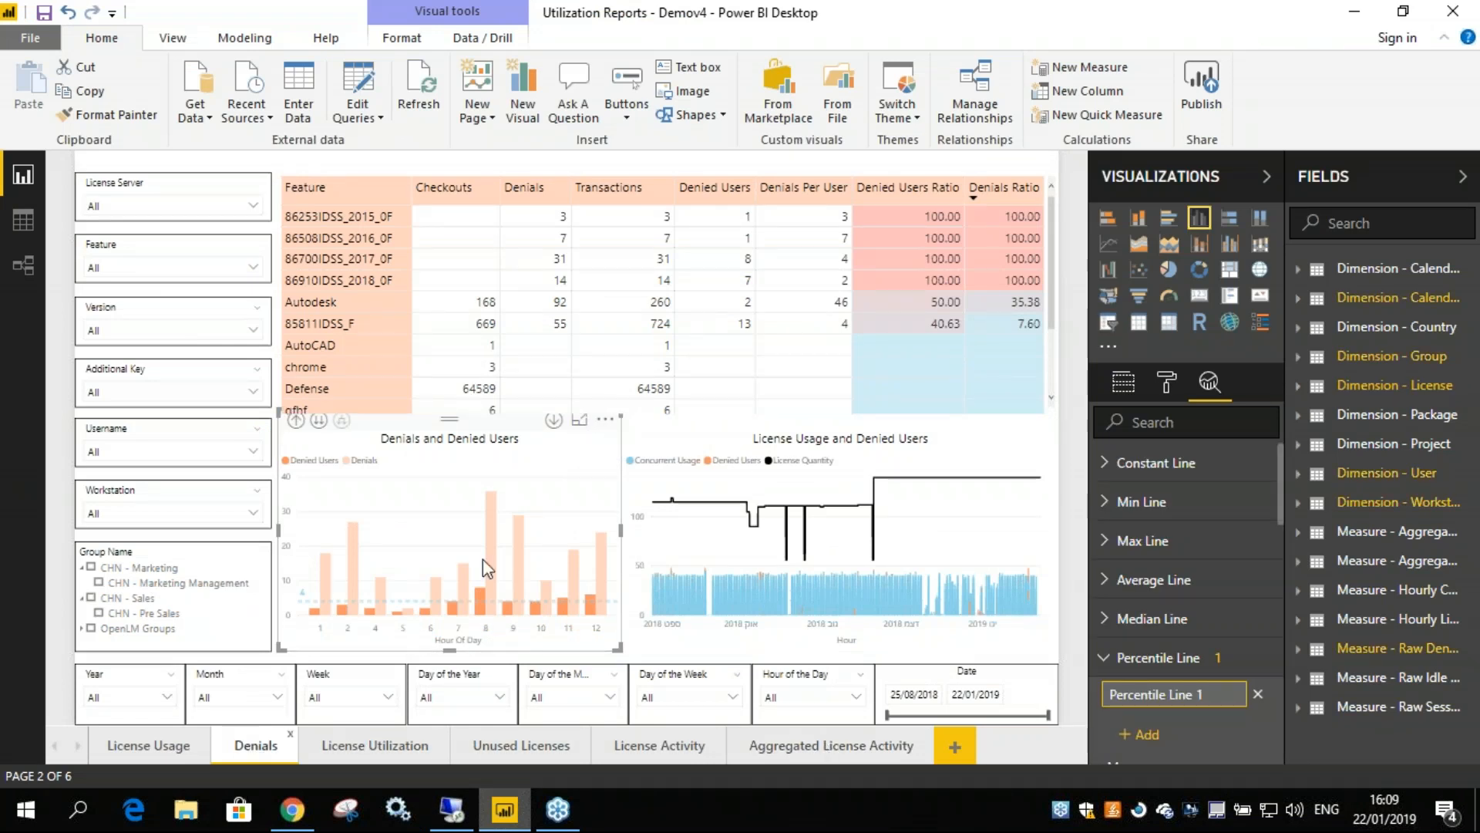
pyautogui.click(580, 420)
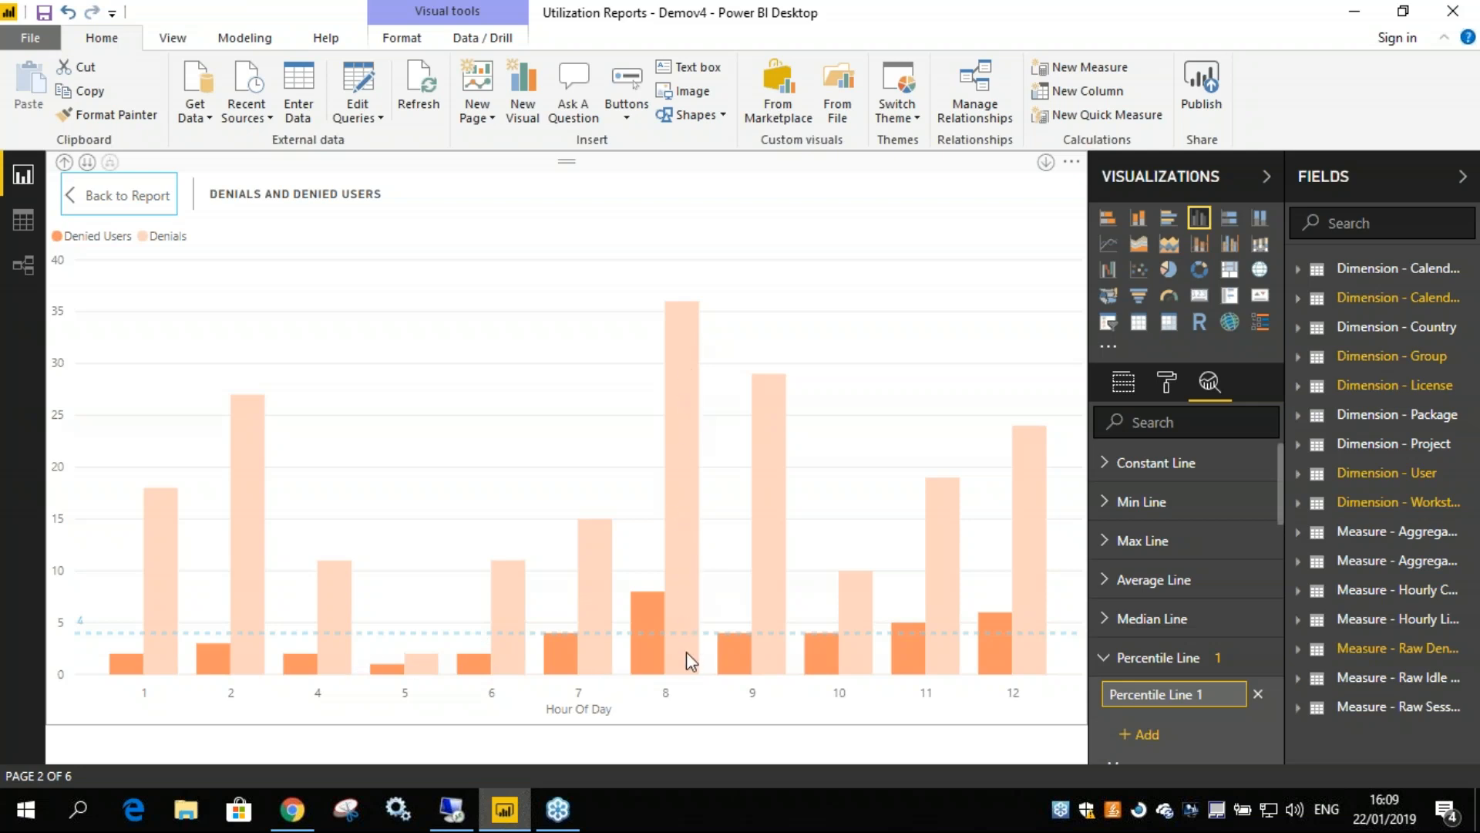
pyautogui.moveTo(646, 622)
pyautogui.moveTo(684, 341)
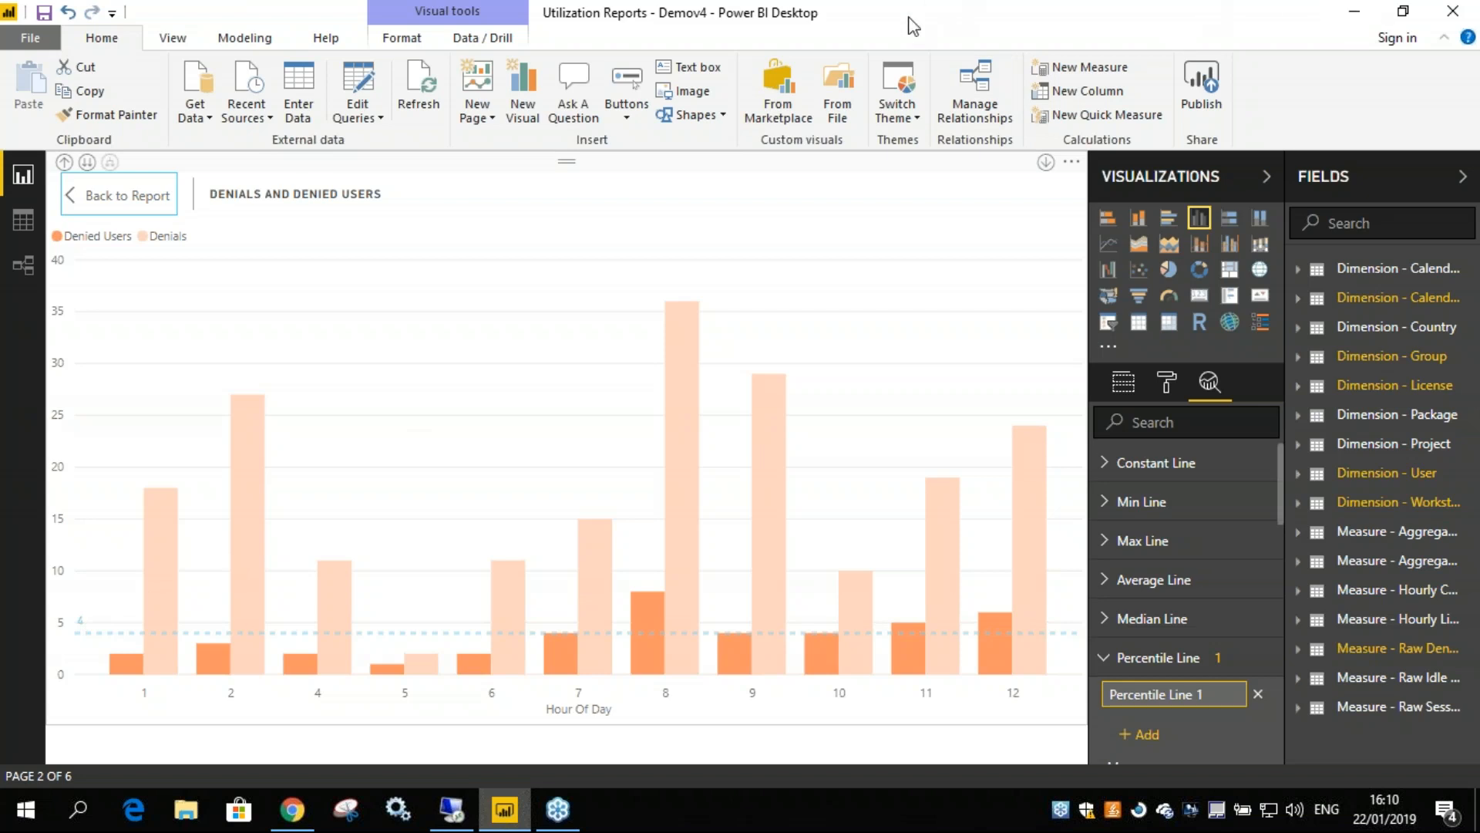
# - Return to OpenLM's License Usage report and compare it with the Denials and Denied Users chart in Power BI
pyautogui.click(1353, 24)
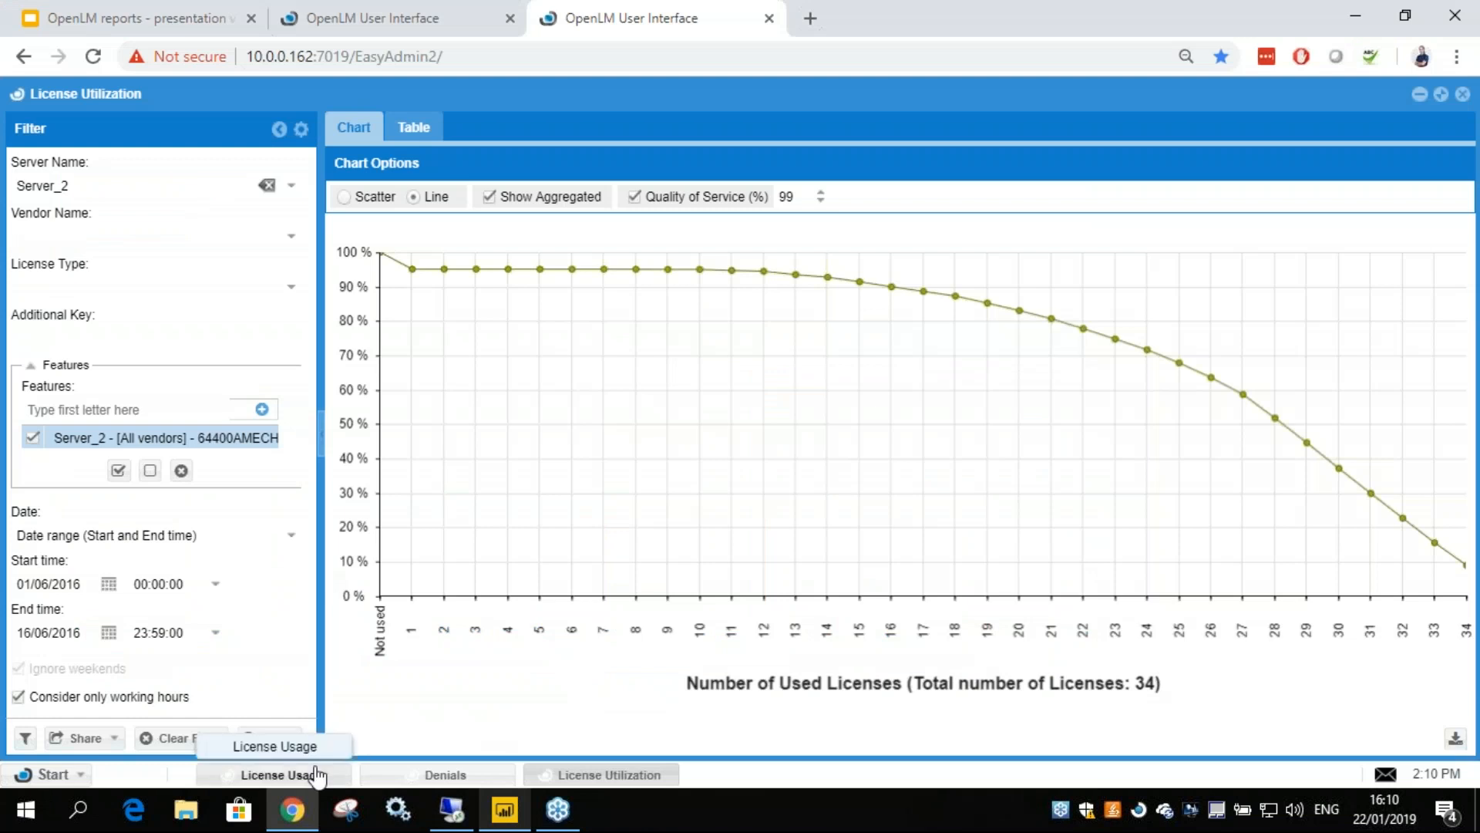
pyautogui.click(317, 775)
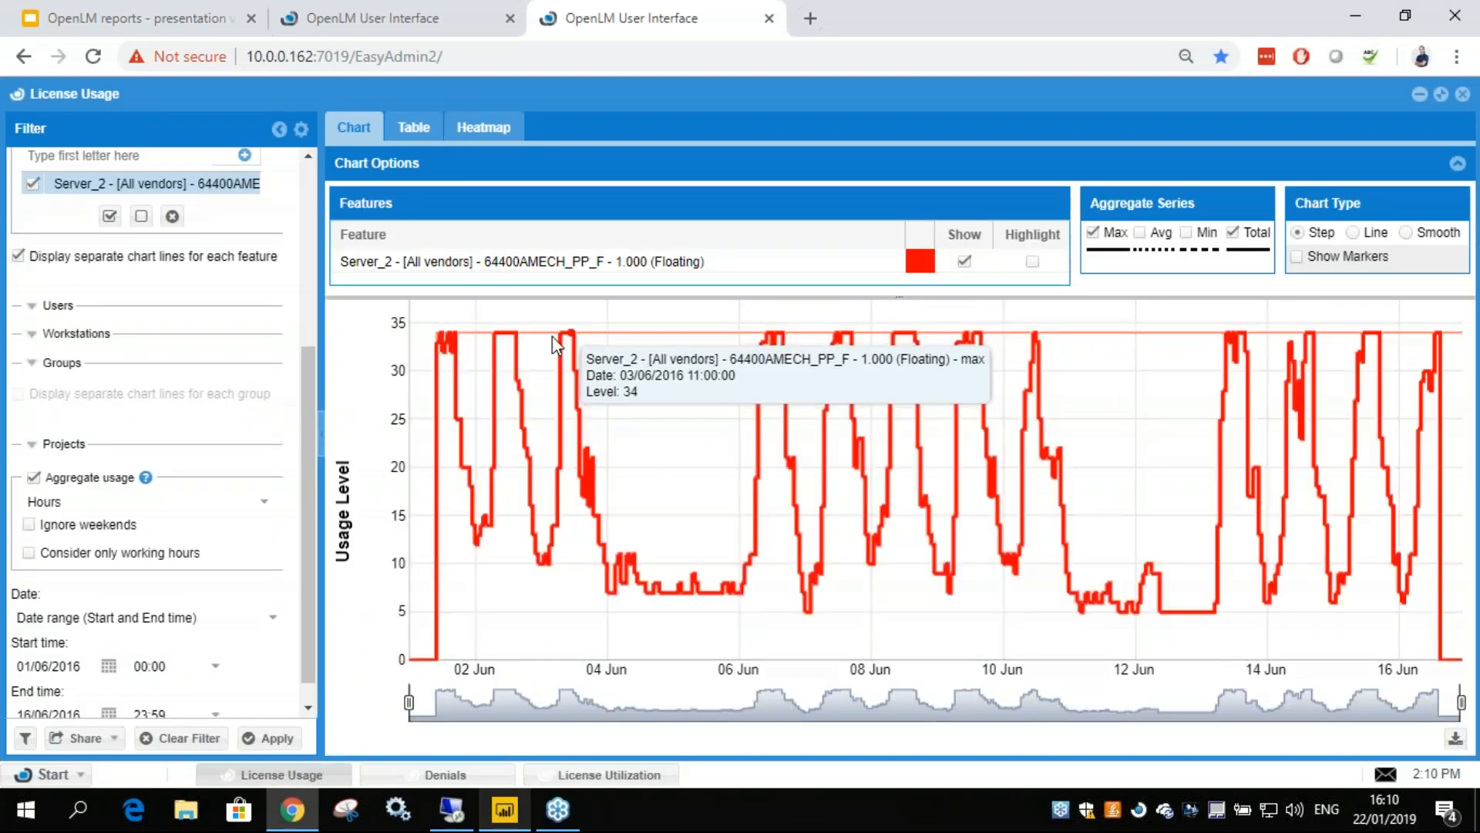
pyautogui.click(495, 770)
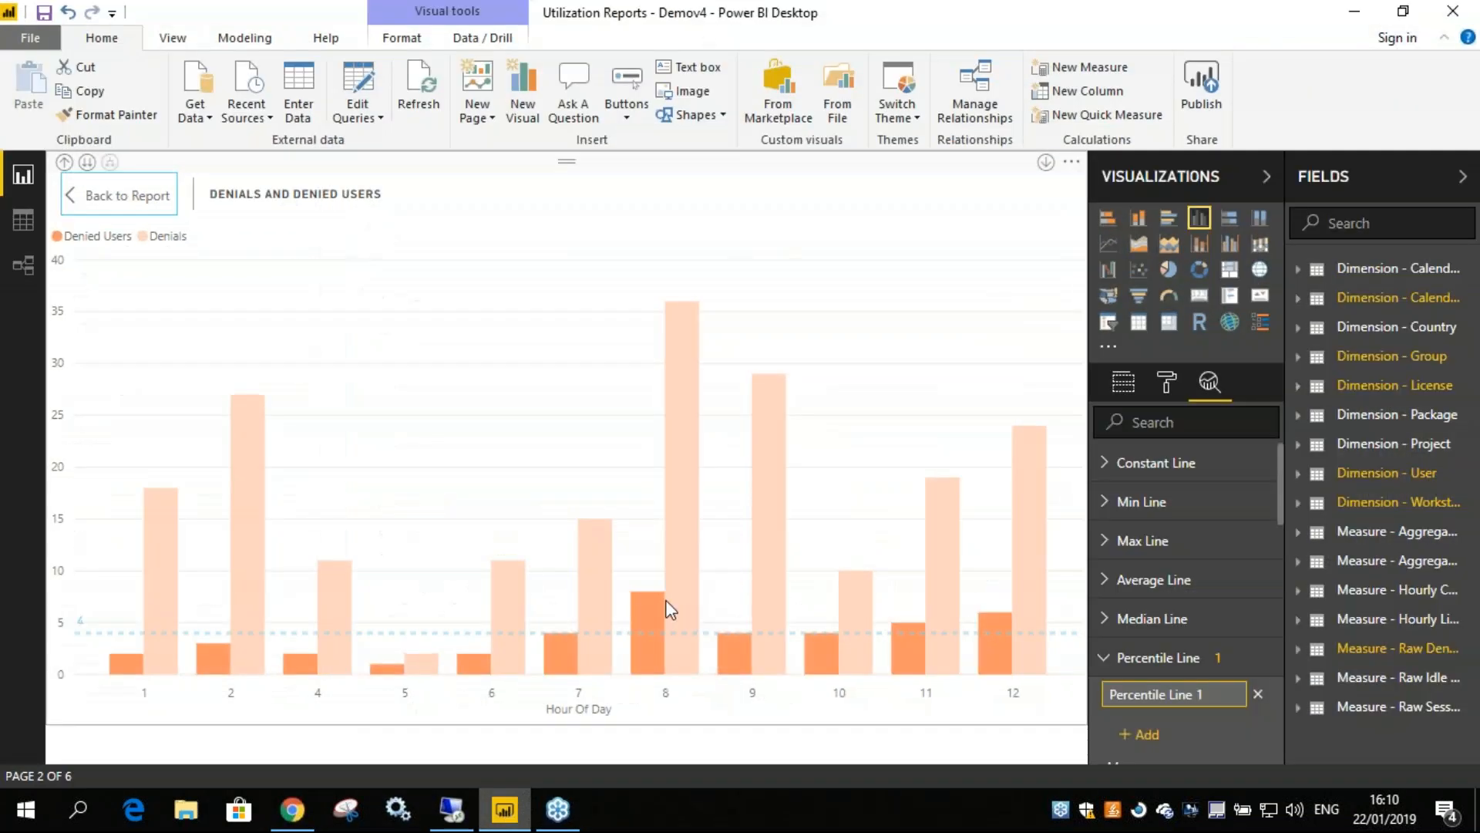
pyautogui.click(518, 820)
# - Reopen OpenLM's License Utilization report and set its Quality of Service to 90%
pyautogui.click(578, 775)
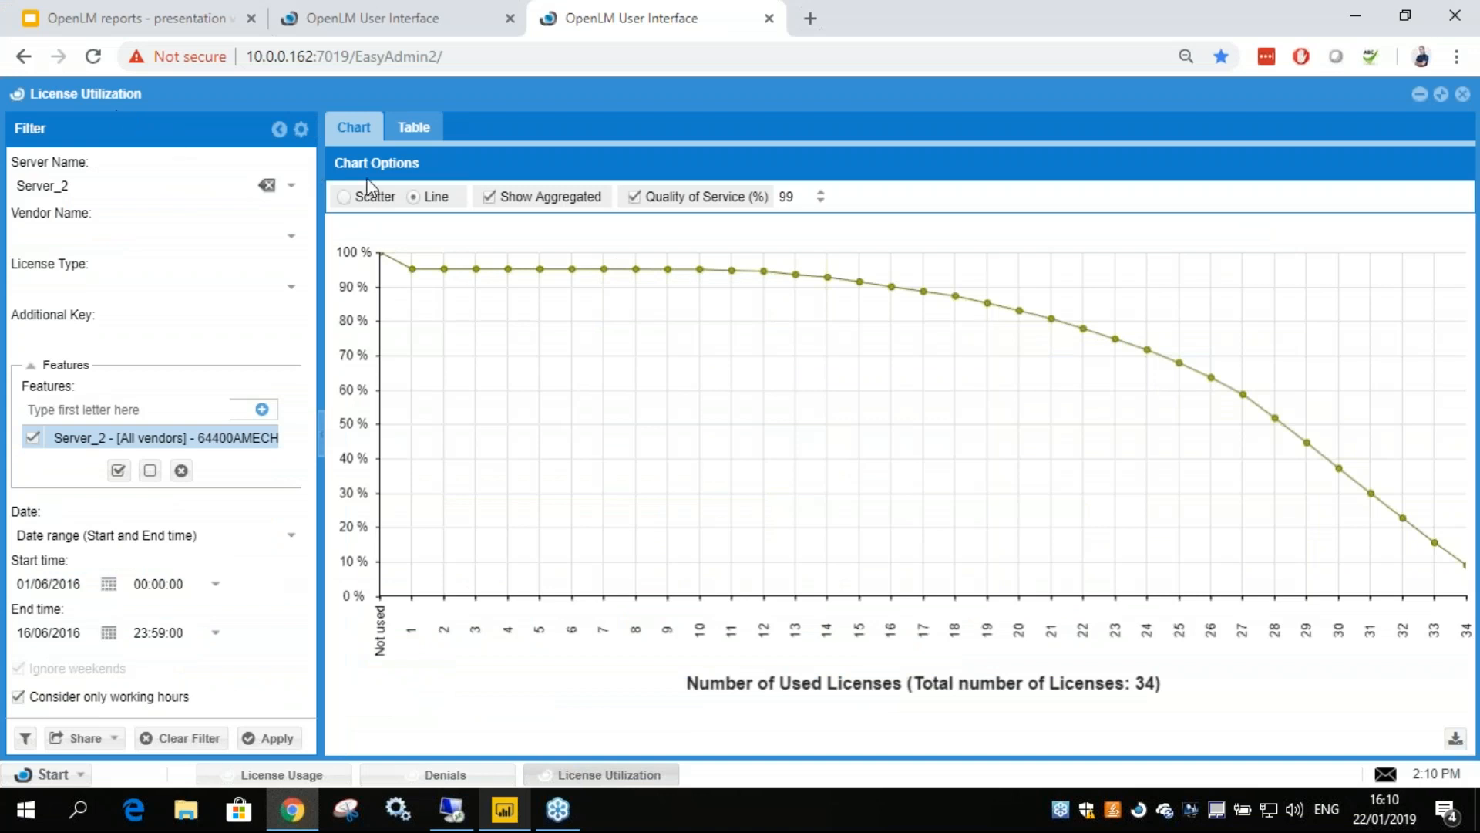
pyautogui.doubleClick(784, 196)
pyautogui.write('90')
# - Load the saved filter "Workshop Demo Low" in the License Usage report and apply it
pyautogui.click(308, 775)
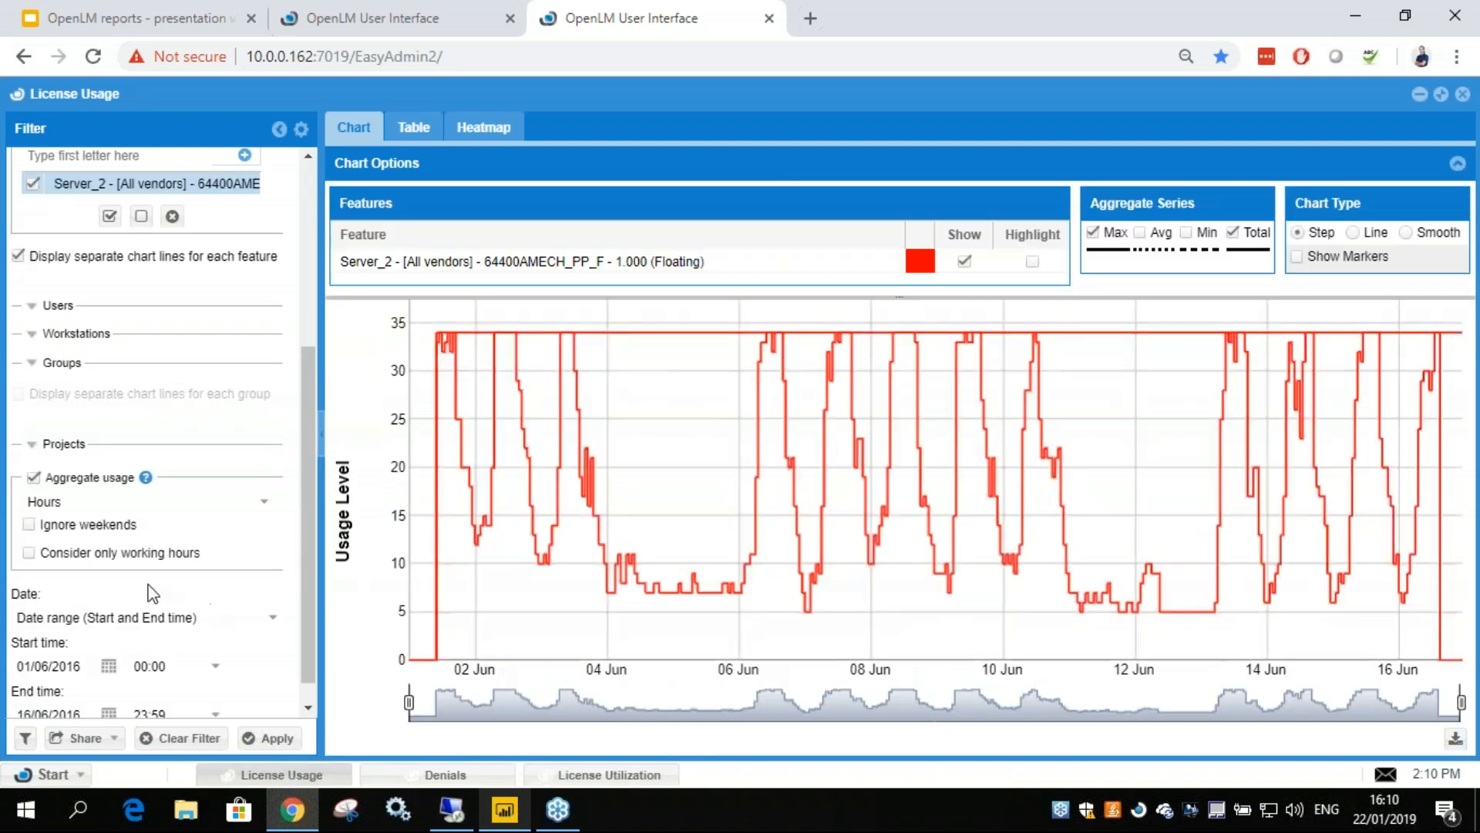
pyautogui.click(26, 738)
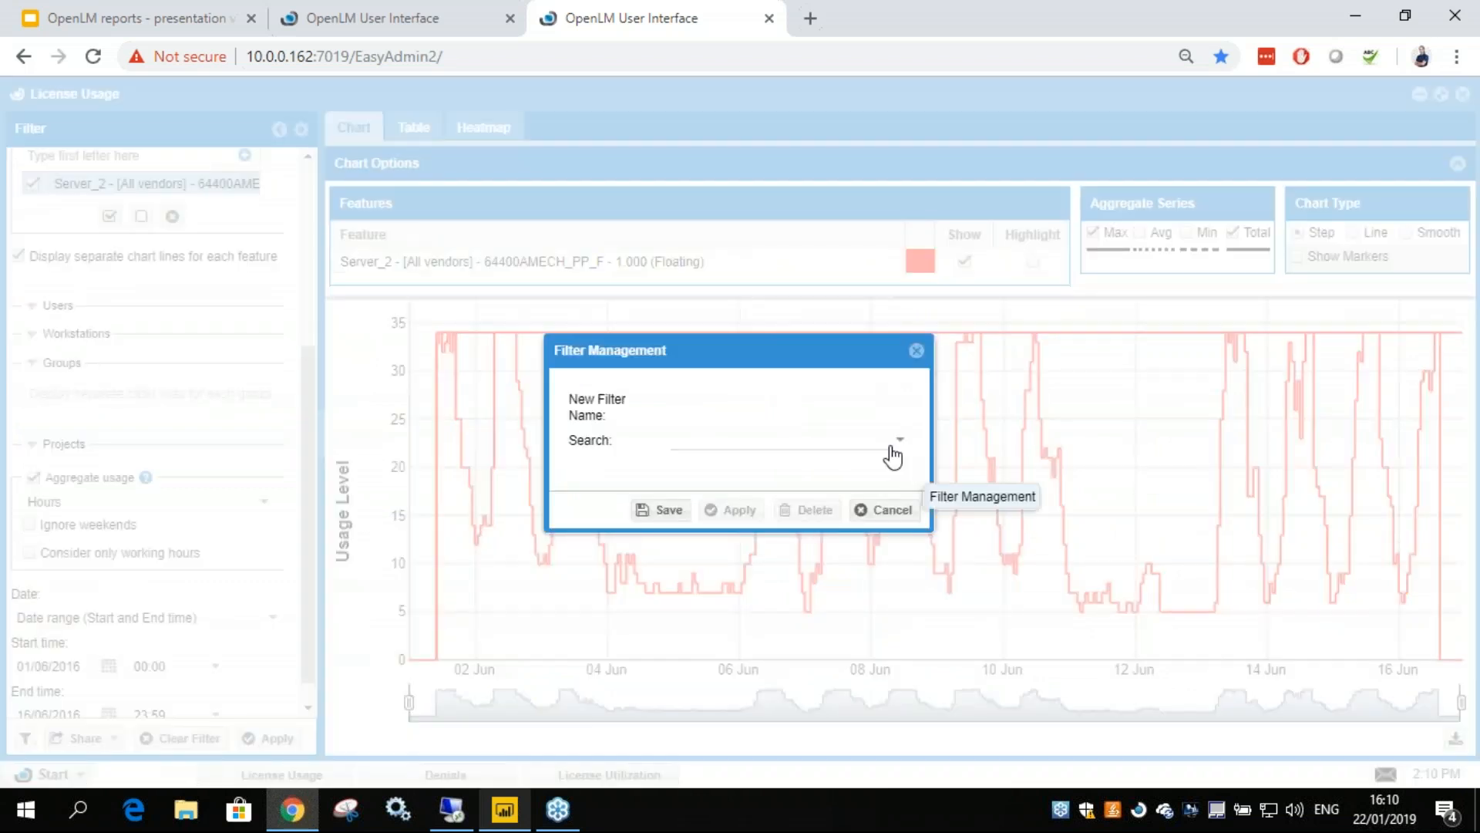
pyautogui.click(895, 444)
pyautogui.click(764, 596)
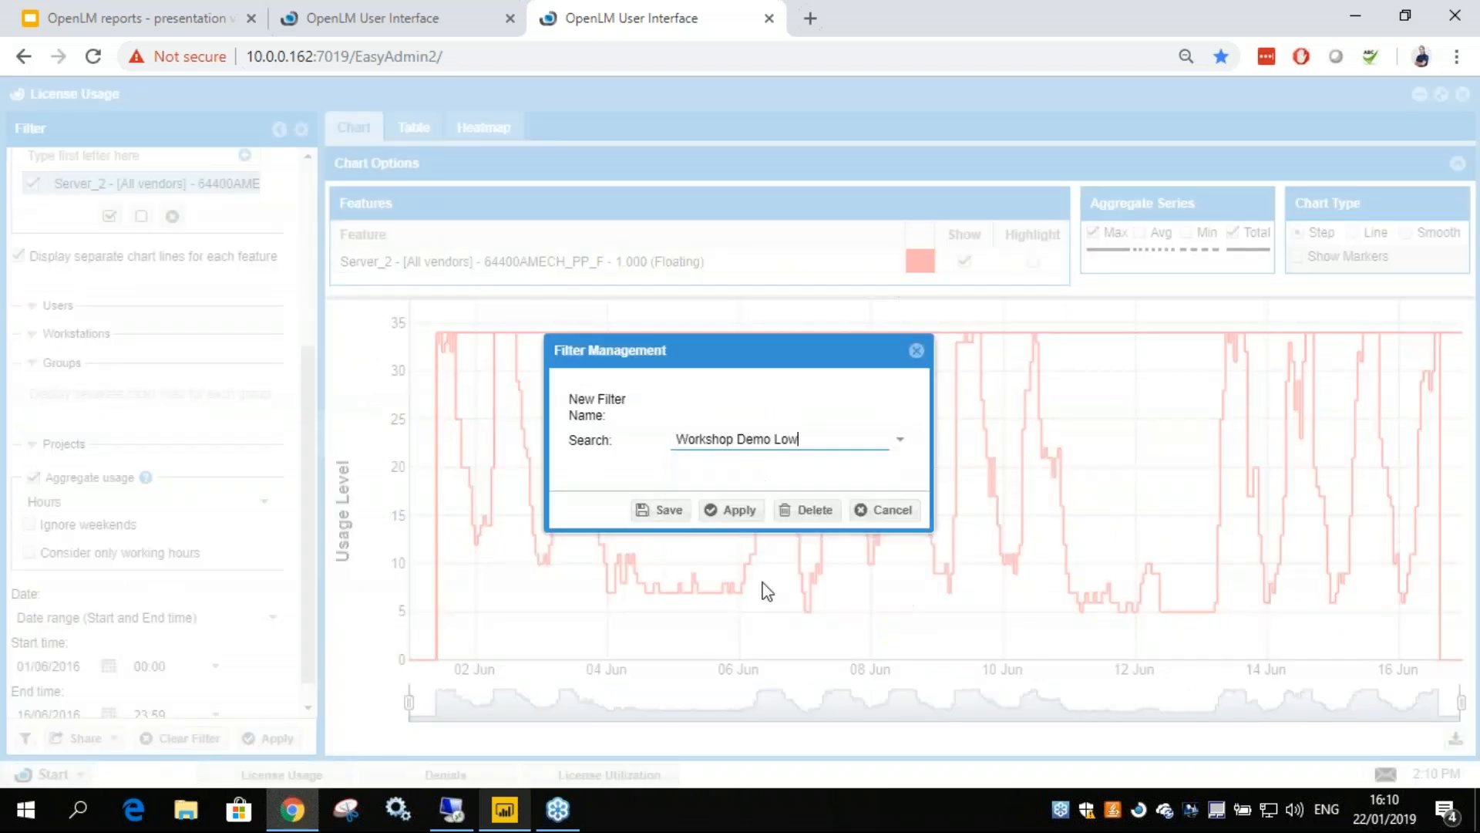
pyautogui.click(724, 510)
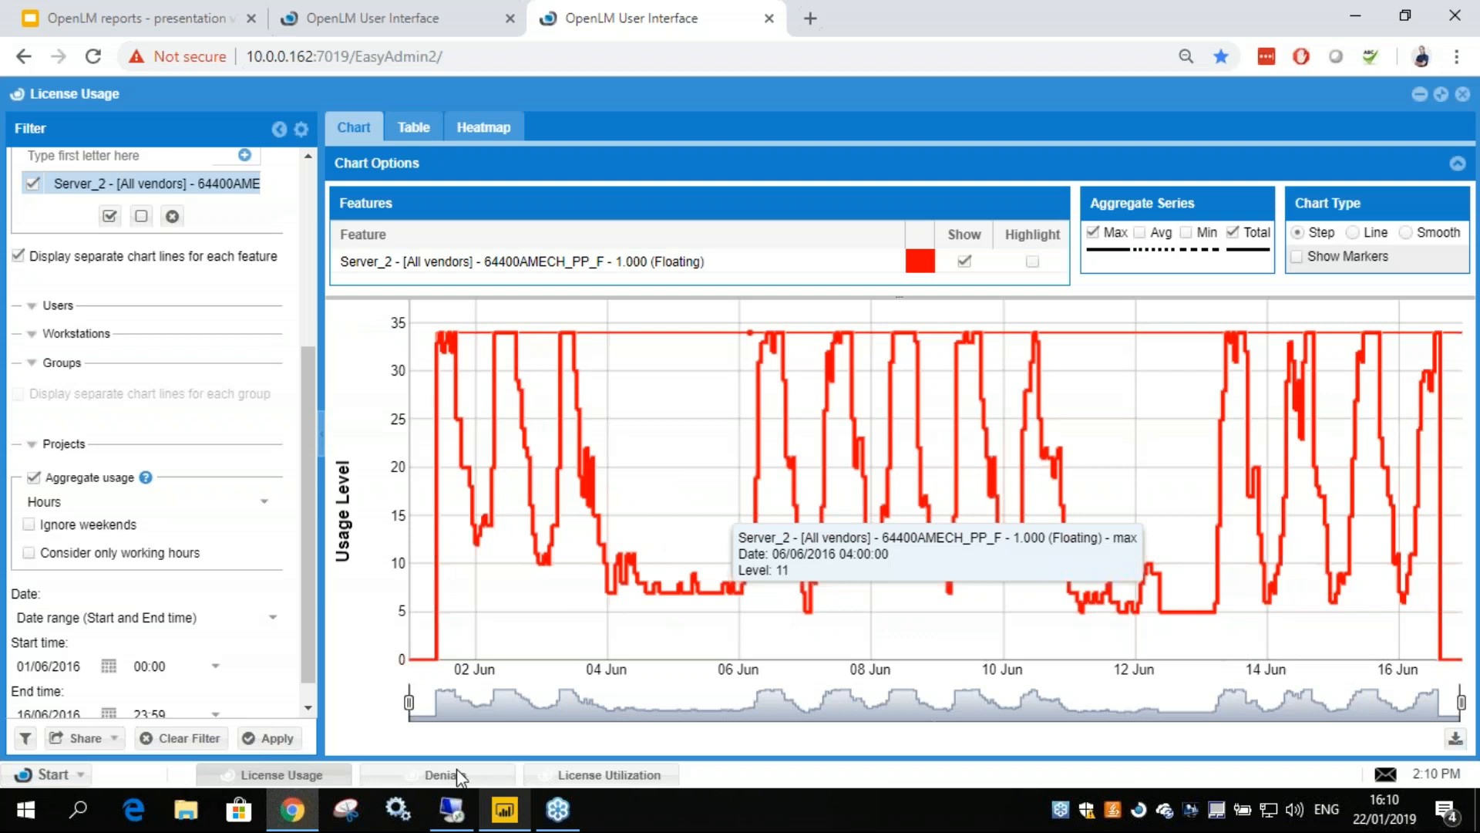
# - Load the saved filter "Workshop Demo Low" in the Denials report and refresh the chart with it
pyautogui.click(416, 777)
pyautogui.click(413, 778)
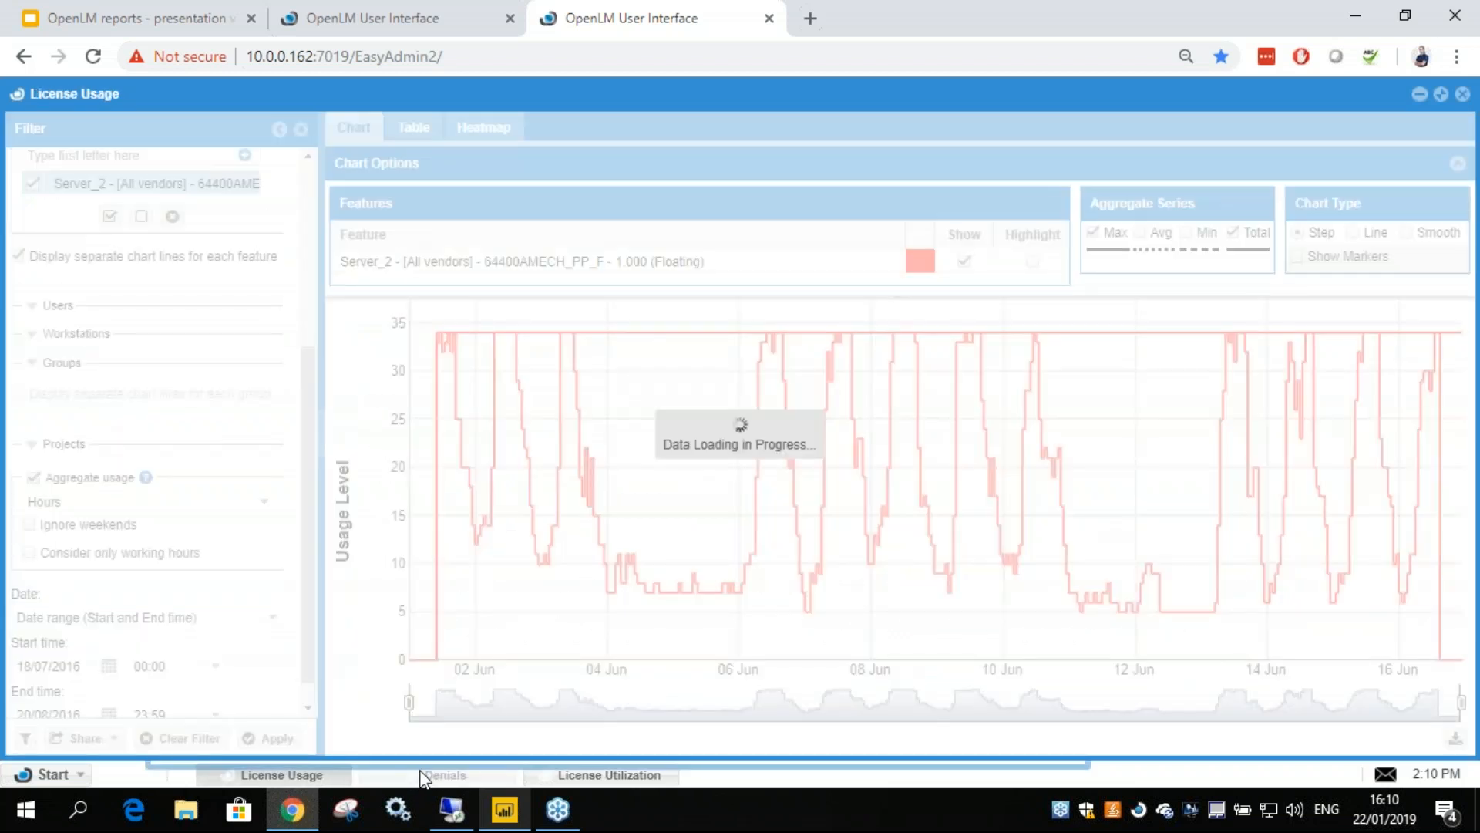
pyautogui.click(432, 776)
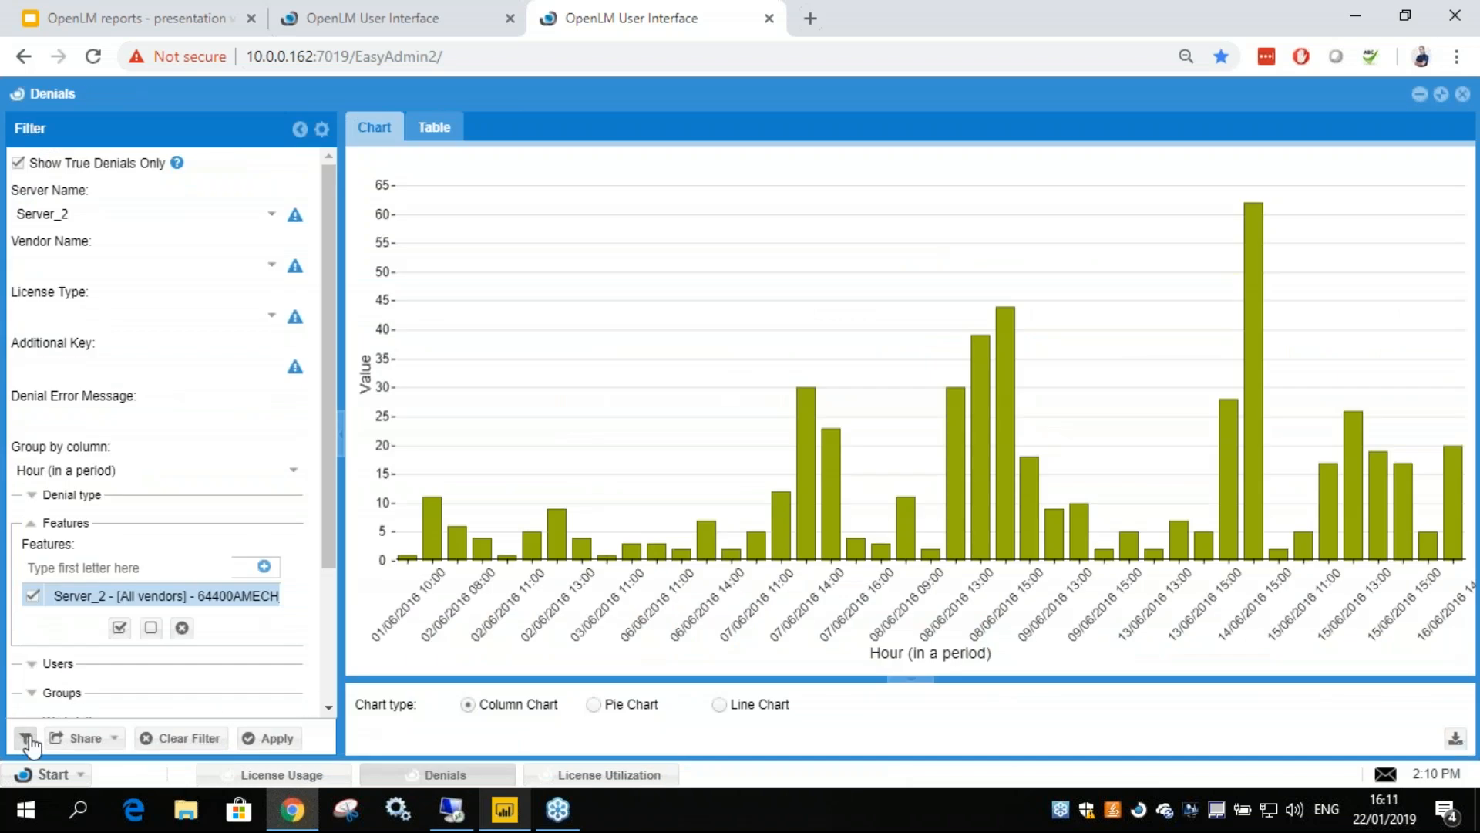
pyautogui.click(26, 739)
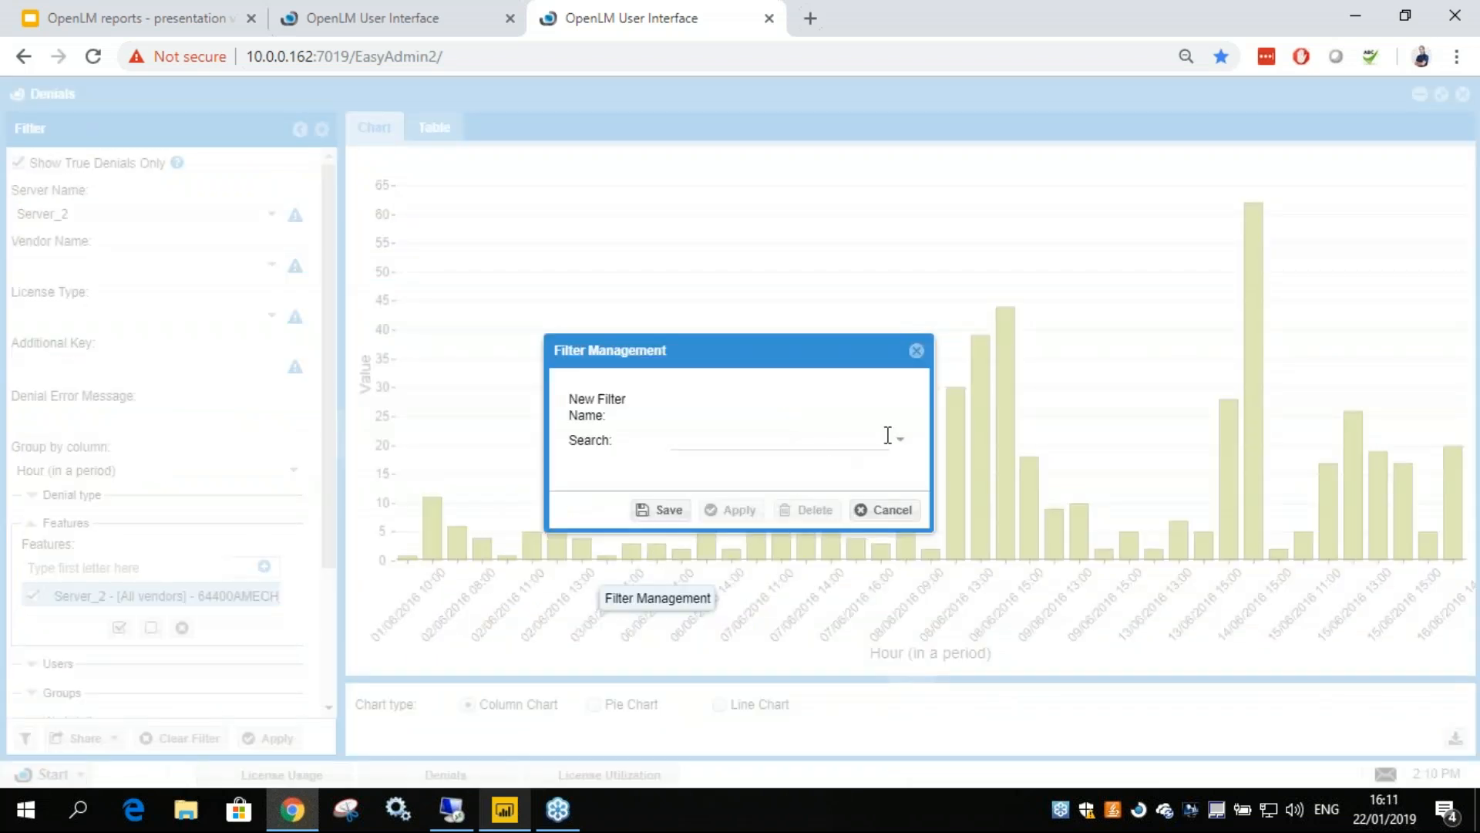
pyautogui.click(894, 436)
pyautogui.click(787, 530)
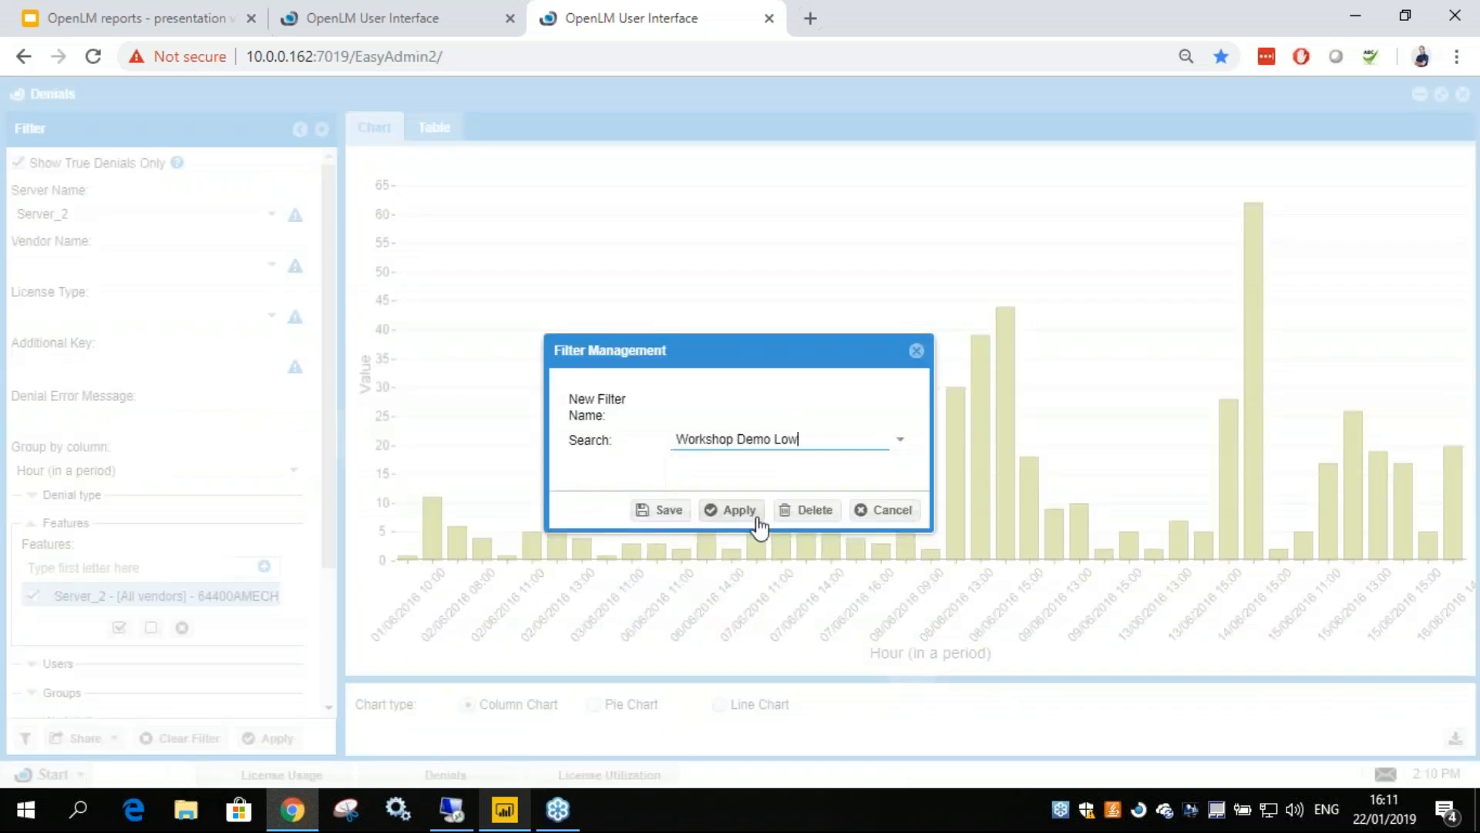
pyautogui.click(731, 510)
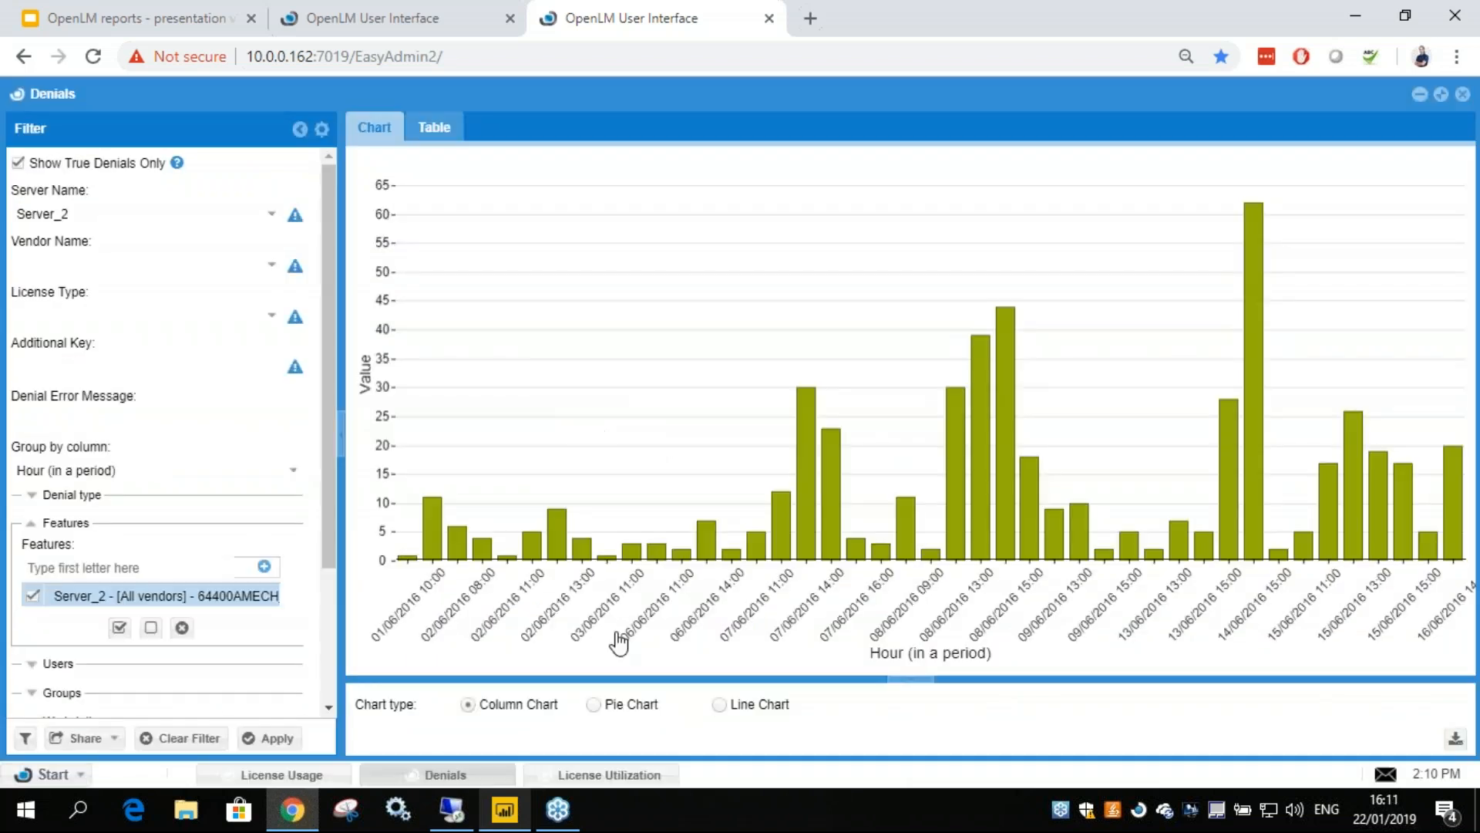
pyautogui.click(266, 739)
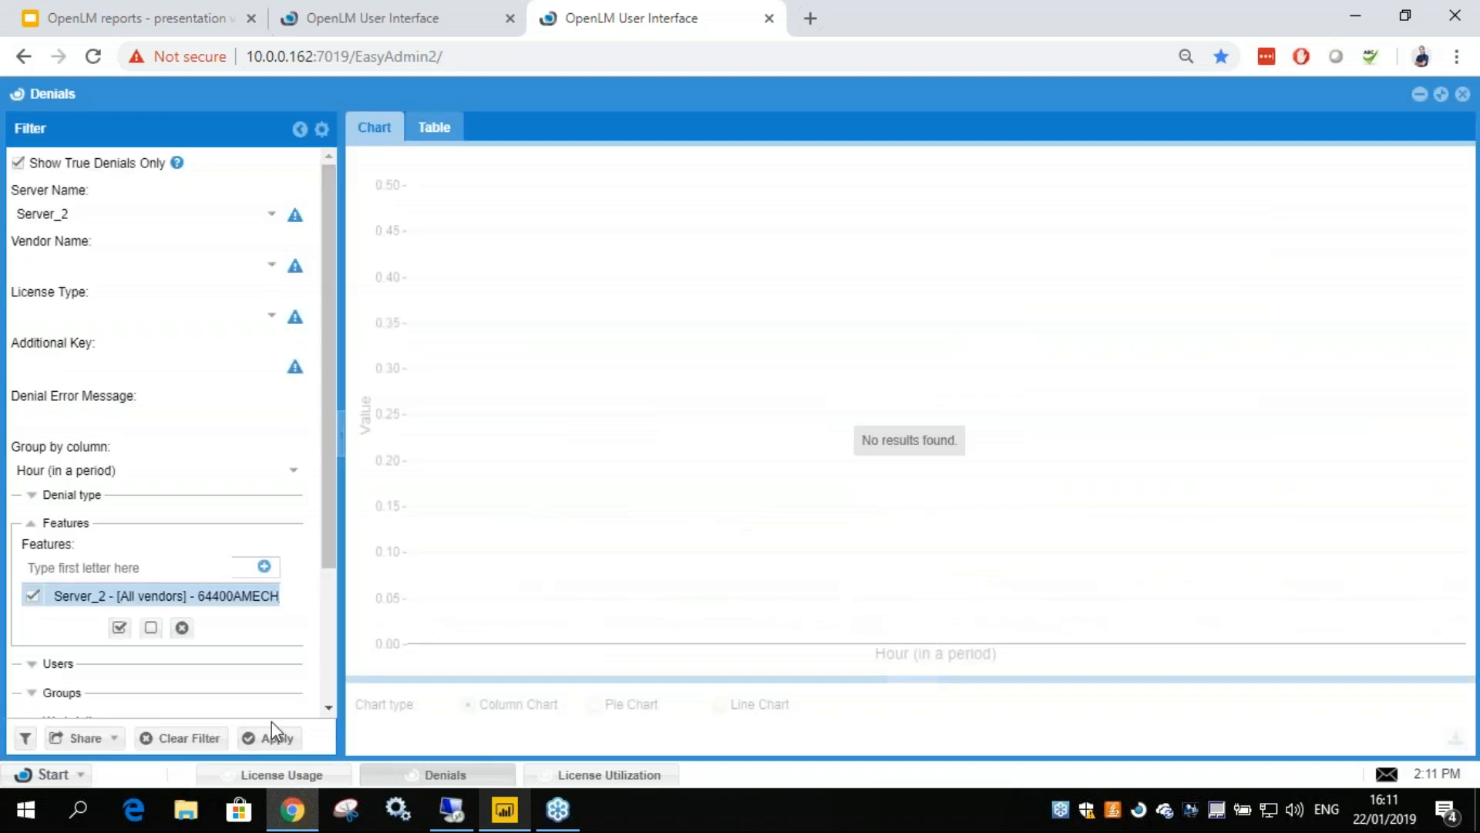
# - Load the saved filter "Workshop Demo Low" in the License Utilization report and refresh the chart with it
pyautogui.click(652, 773)
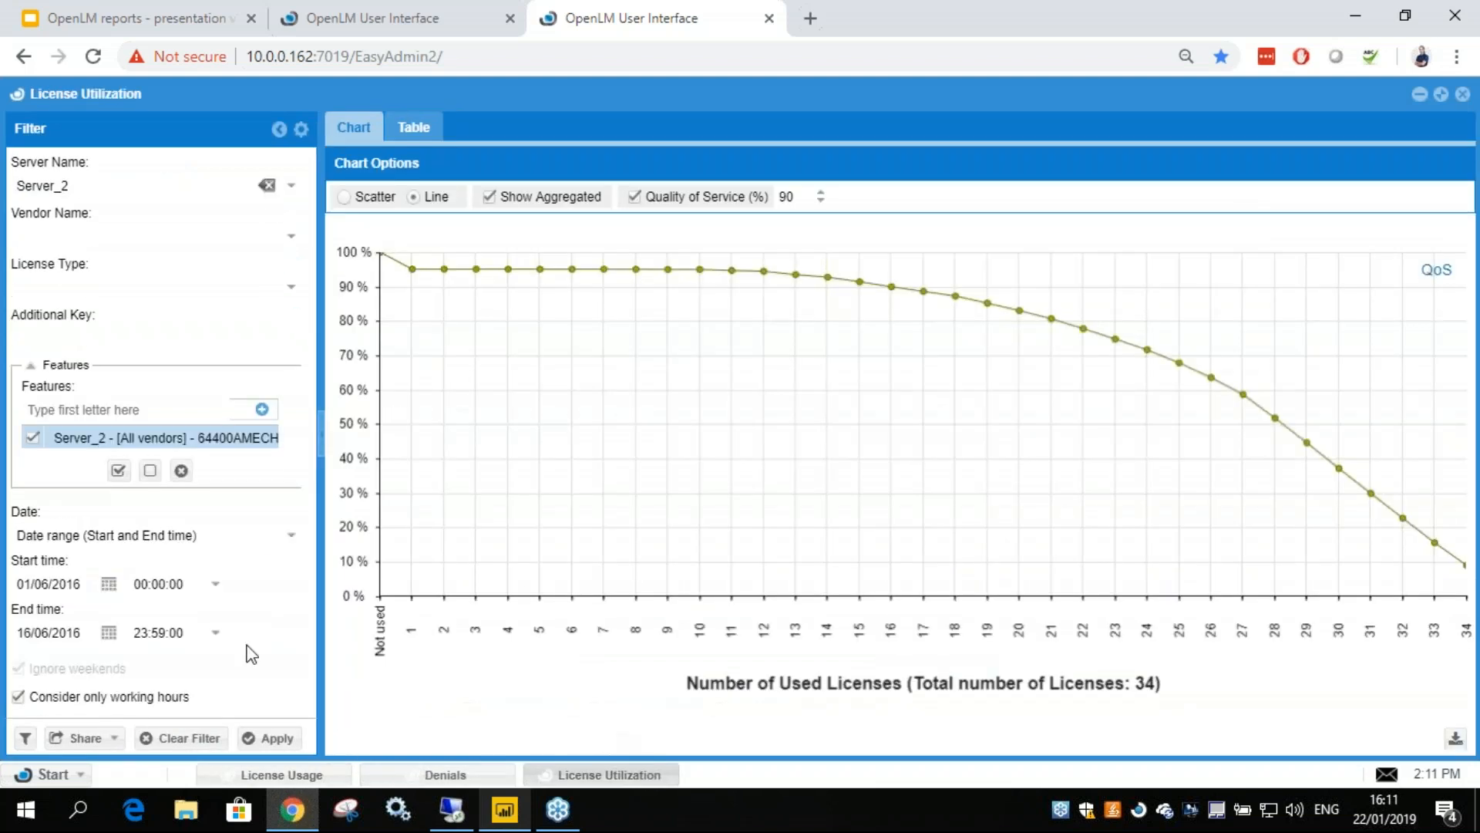
pyautogui.click(25, 738)
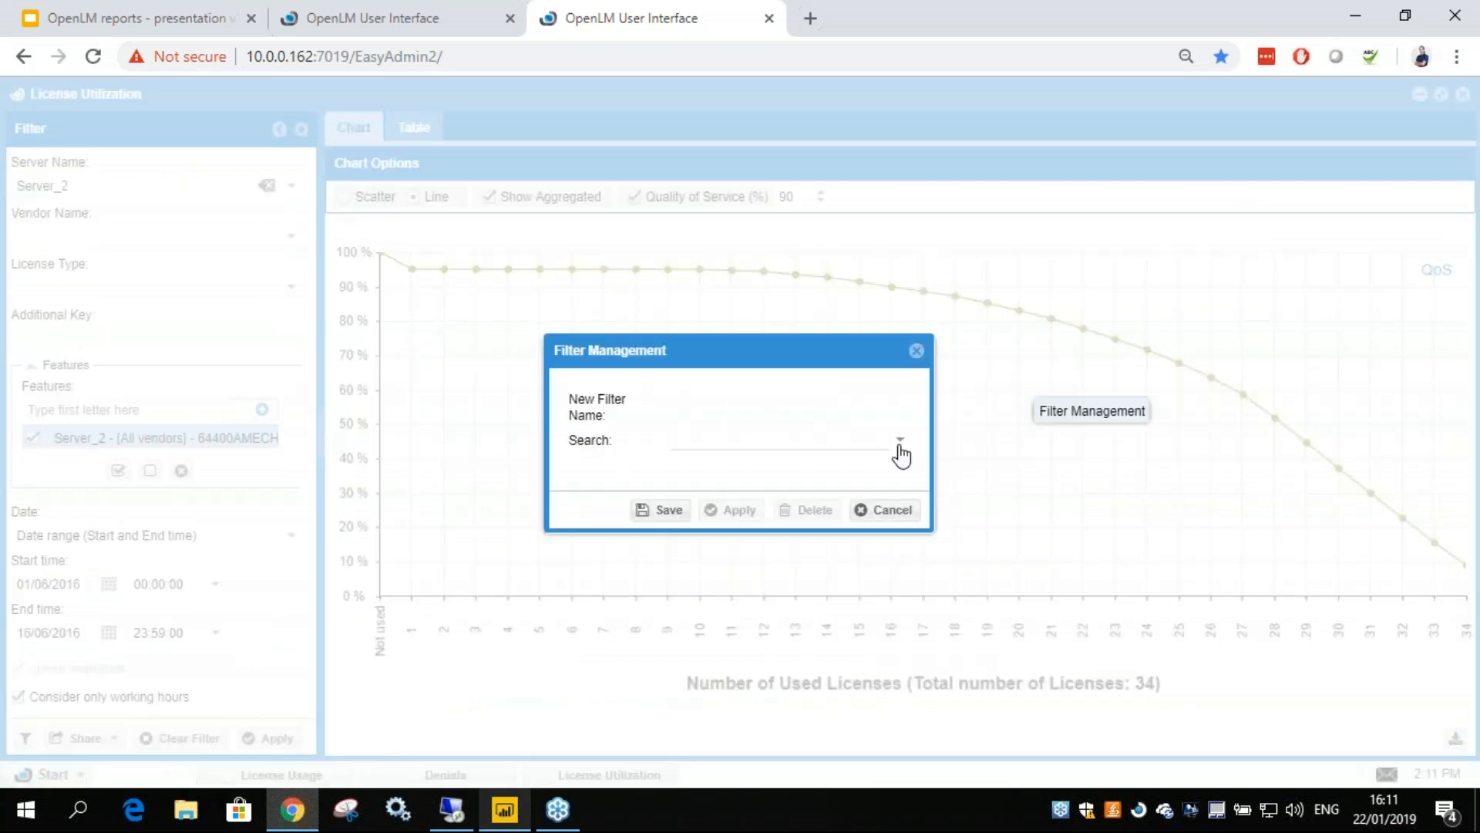
pyautogui.click(897, 446)
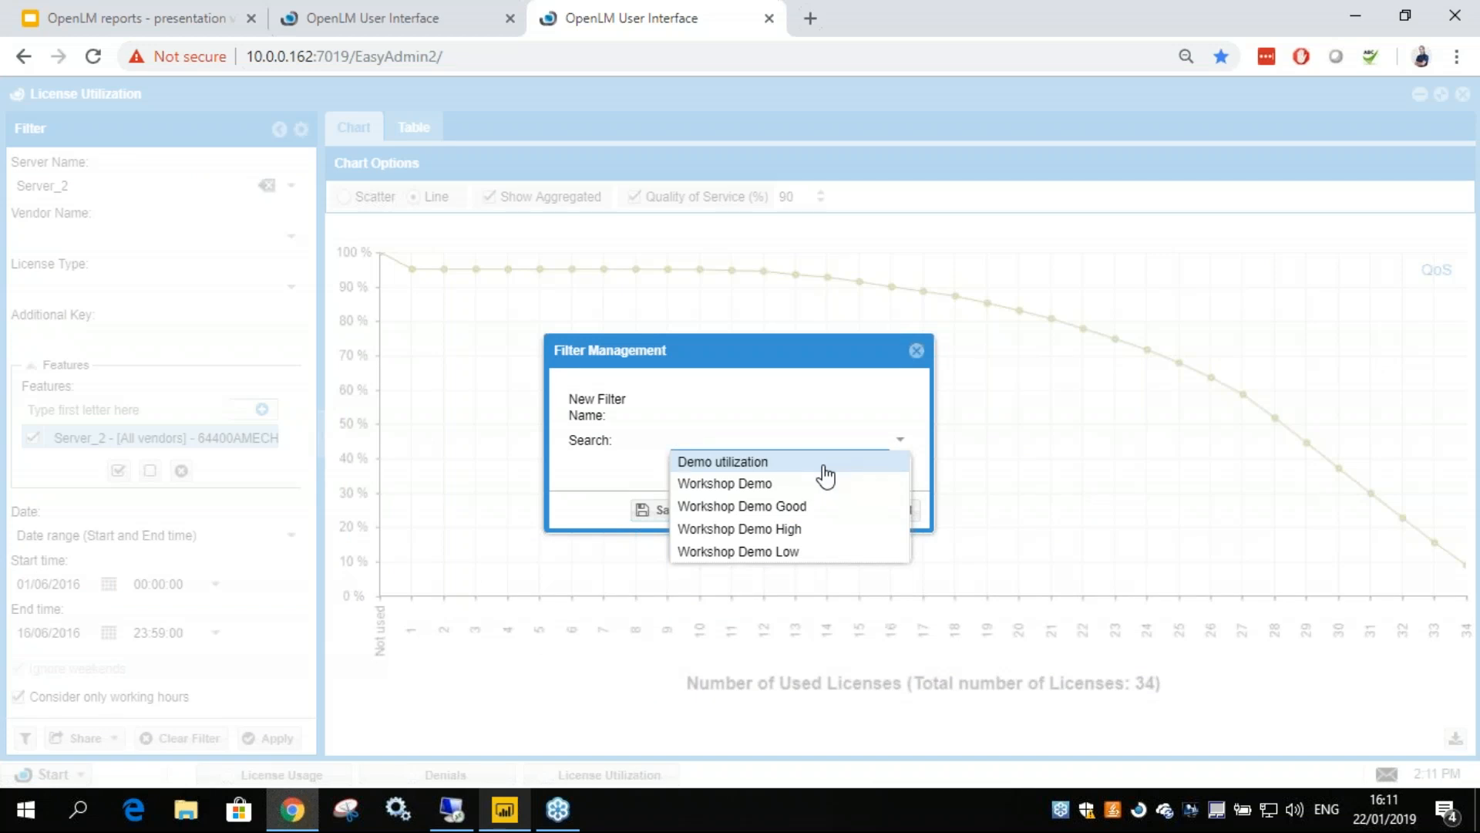
pyautogui.click(771, 550)
pyautogui.click(754, 517)
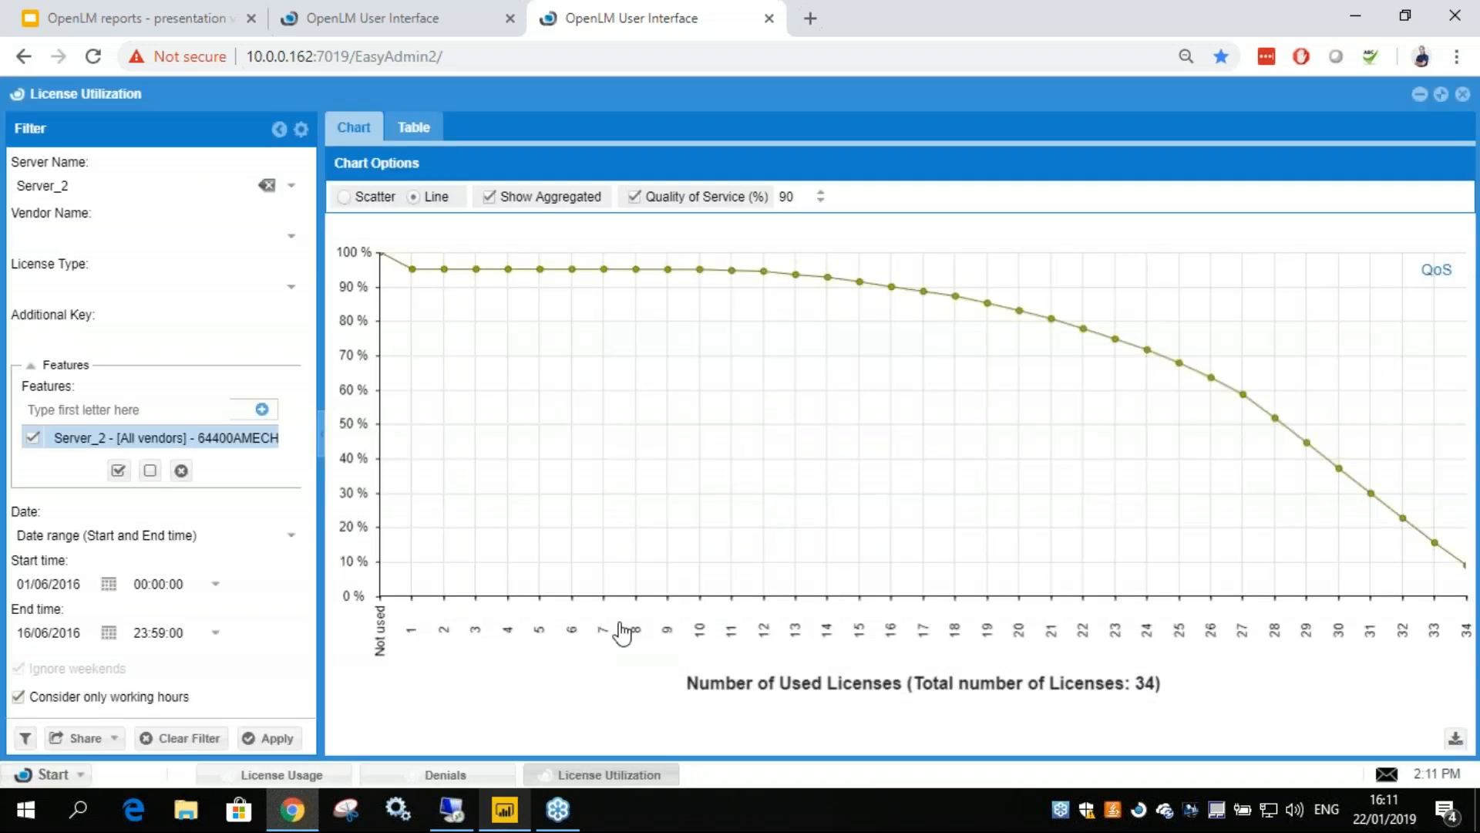
pyautogui.click(250, 738)
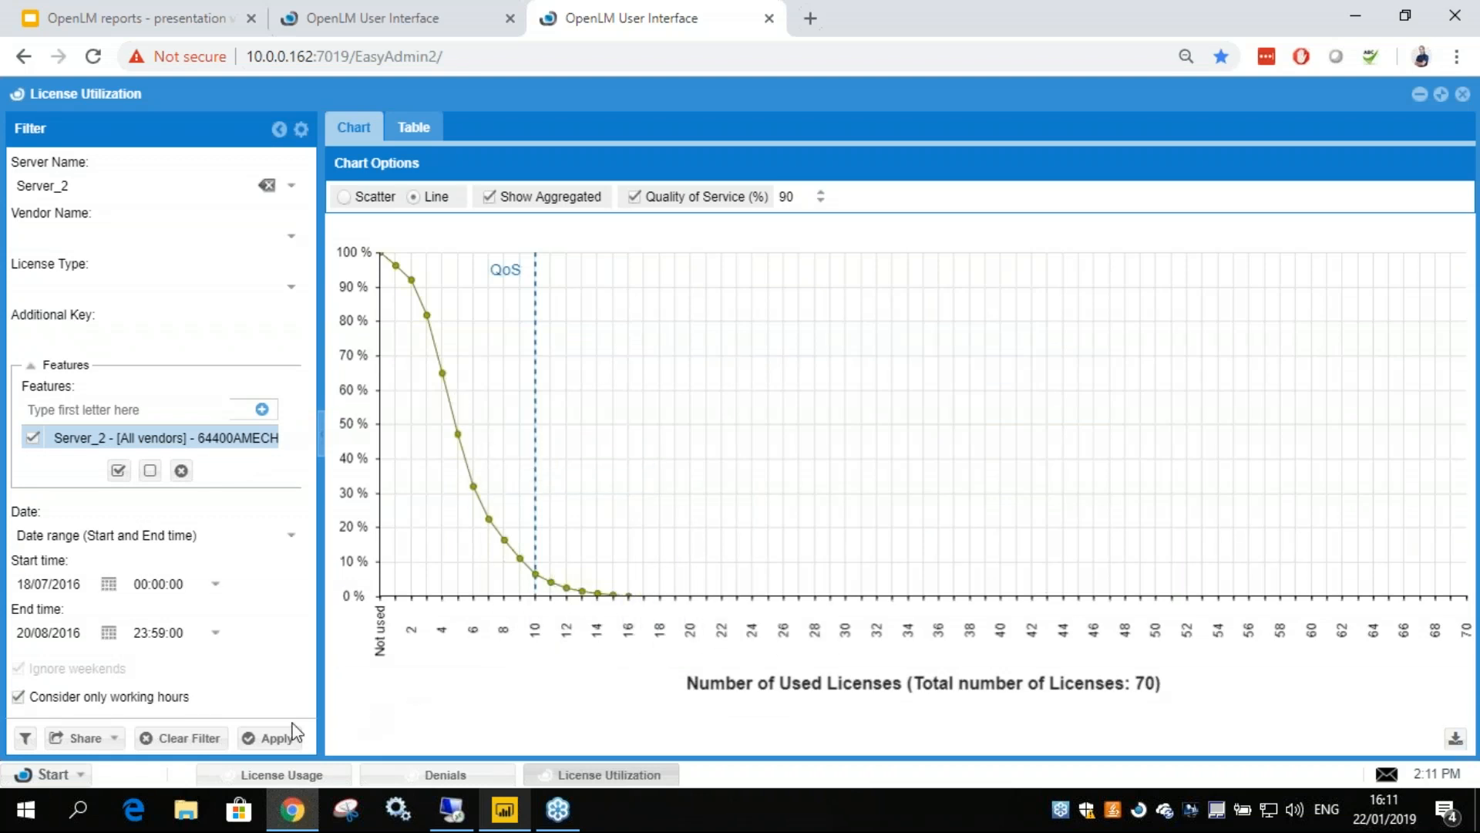
# - Compare the filtered License Usage, Denials and License Utilization reports, ending on the License Usage chart
pyautogui.click(282, 775)
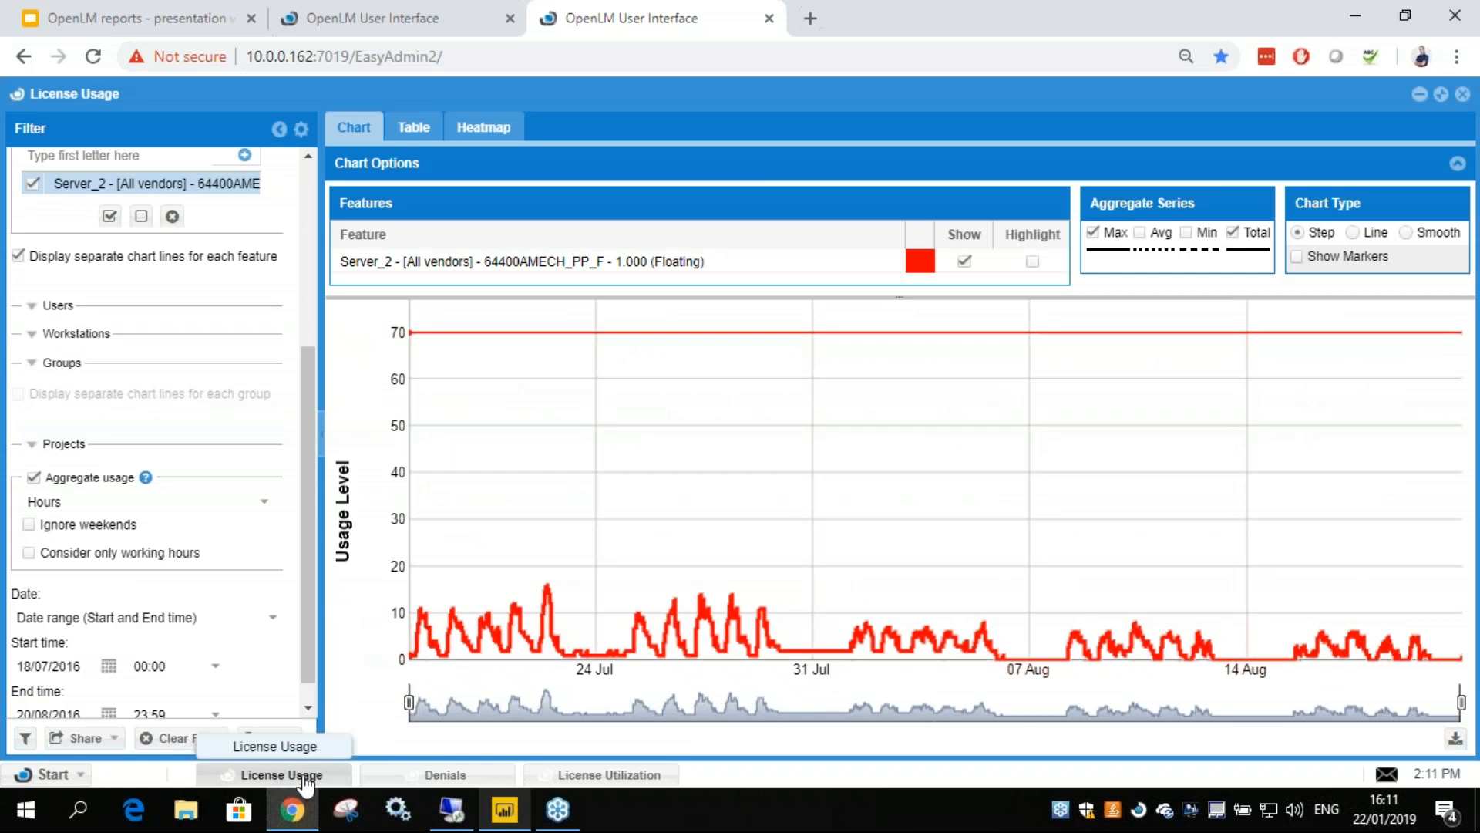
pyautogui.click(432, 775)
pyautogui.click(578, 775)
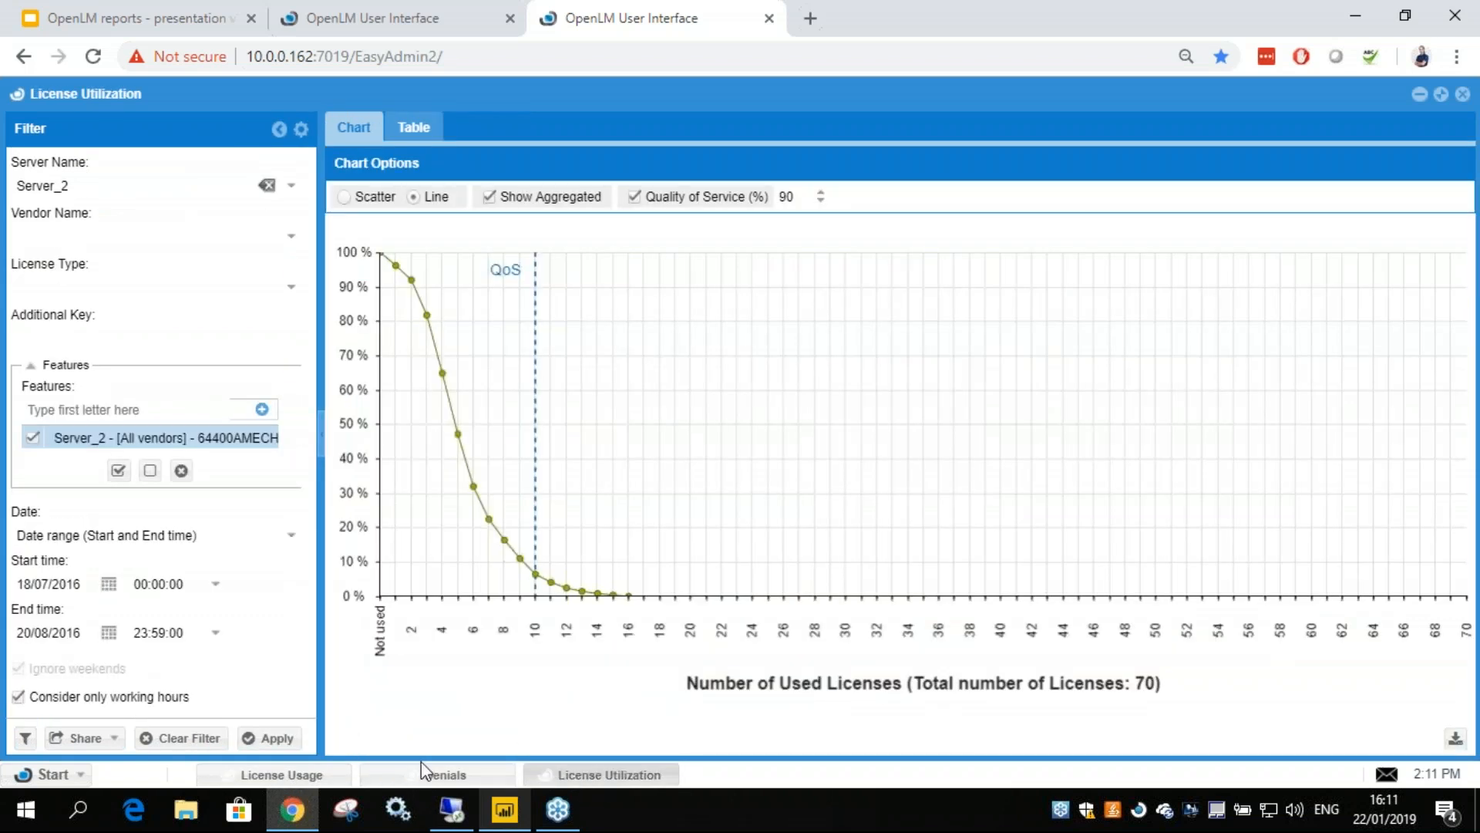
pyautogui.click(308, 778)
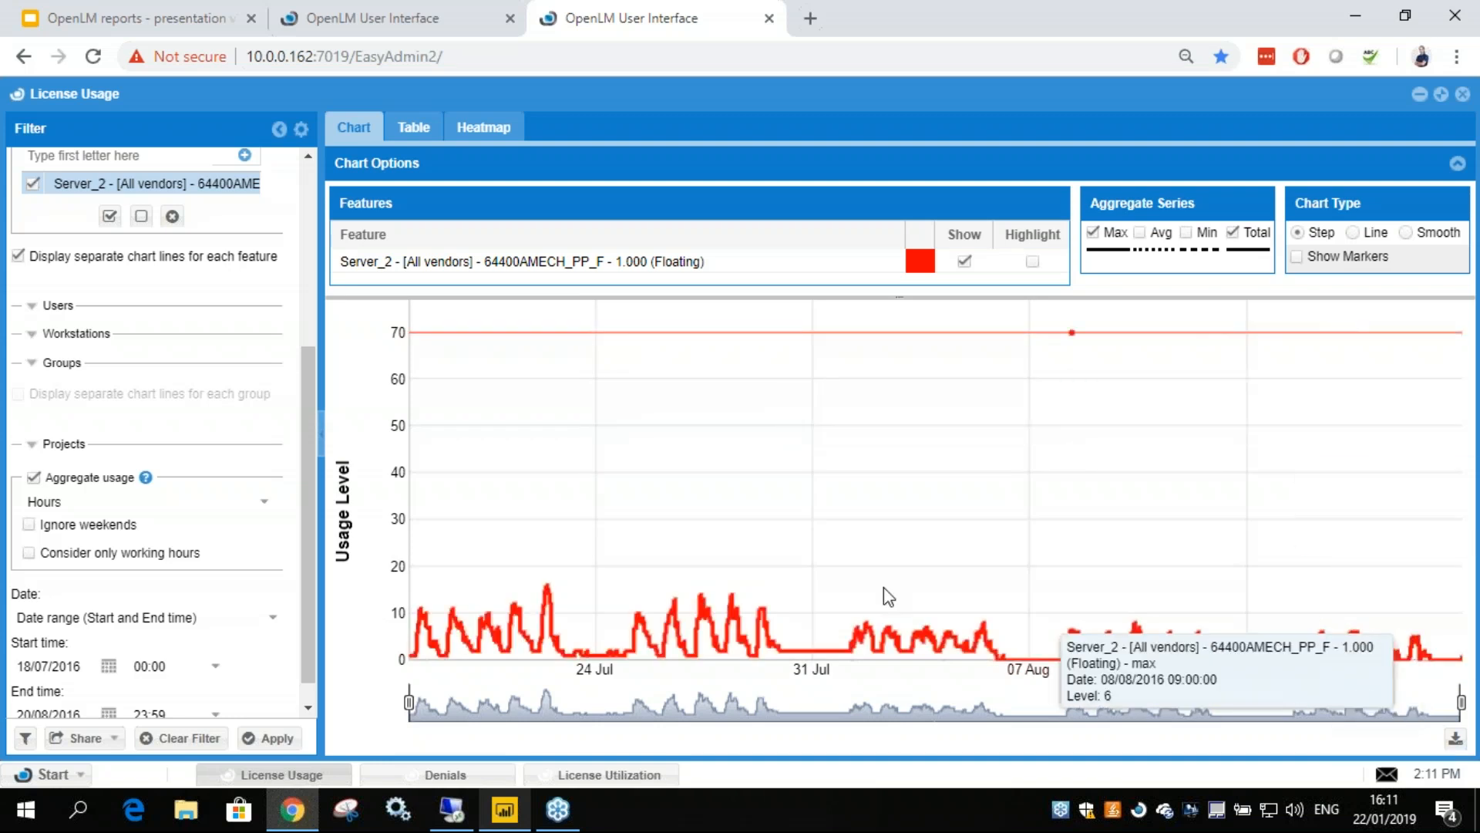
# - Examine the License Usage heatmap of the Server_2 feature across the whole period from 18 July to 20 August
pyautogui.click(484, 129)
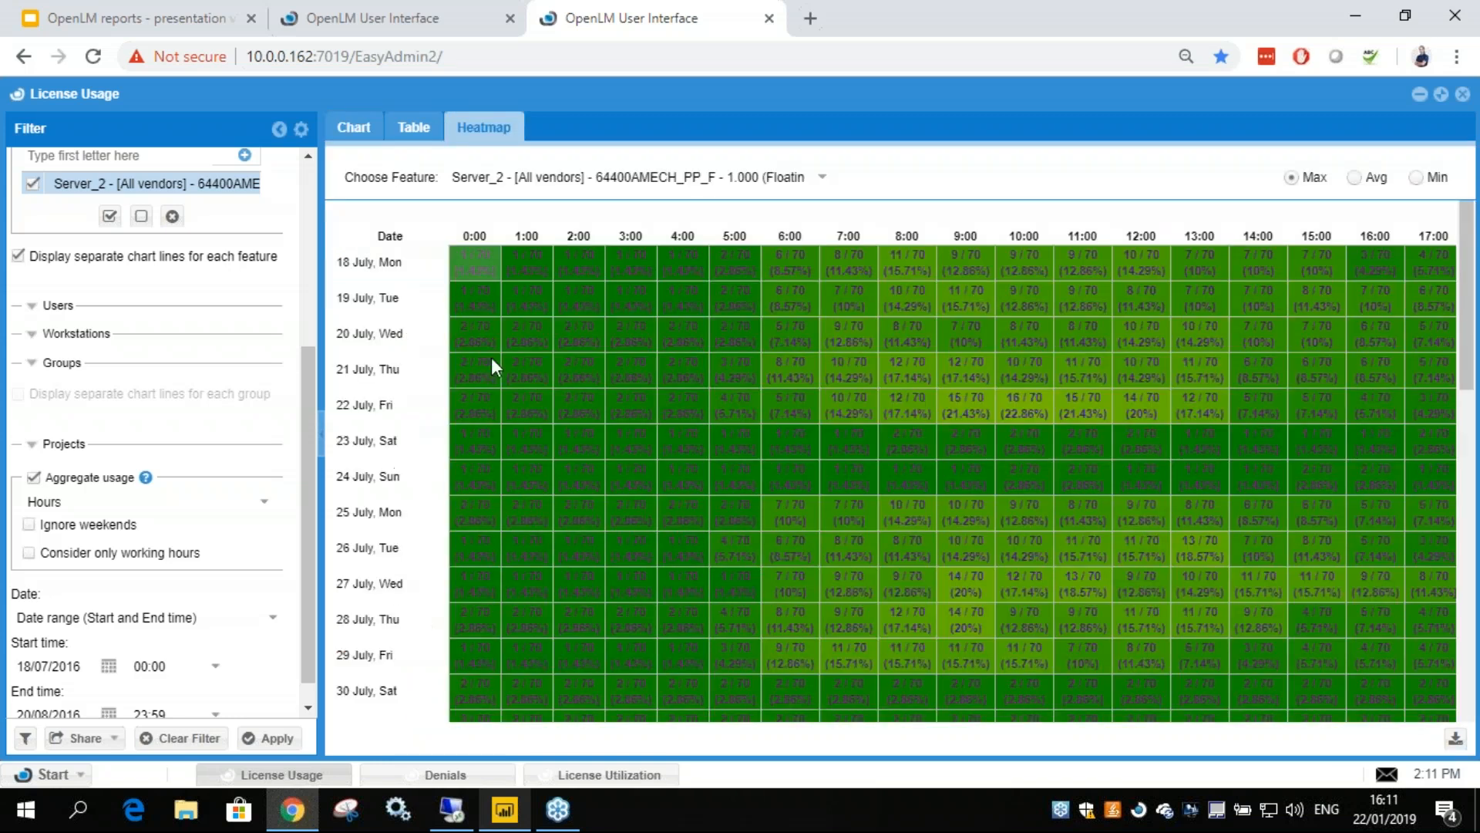
pyautogui.scroll(-10, 953, 455)
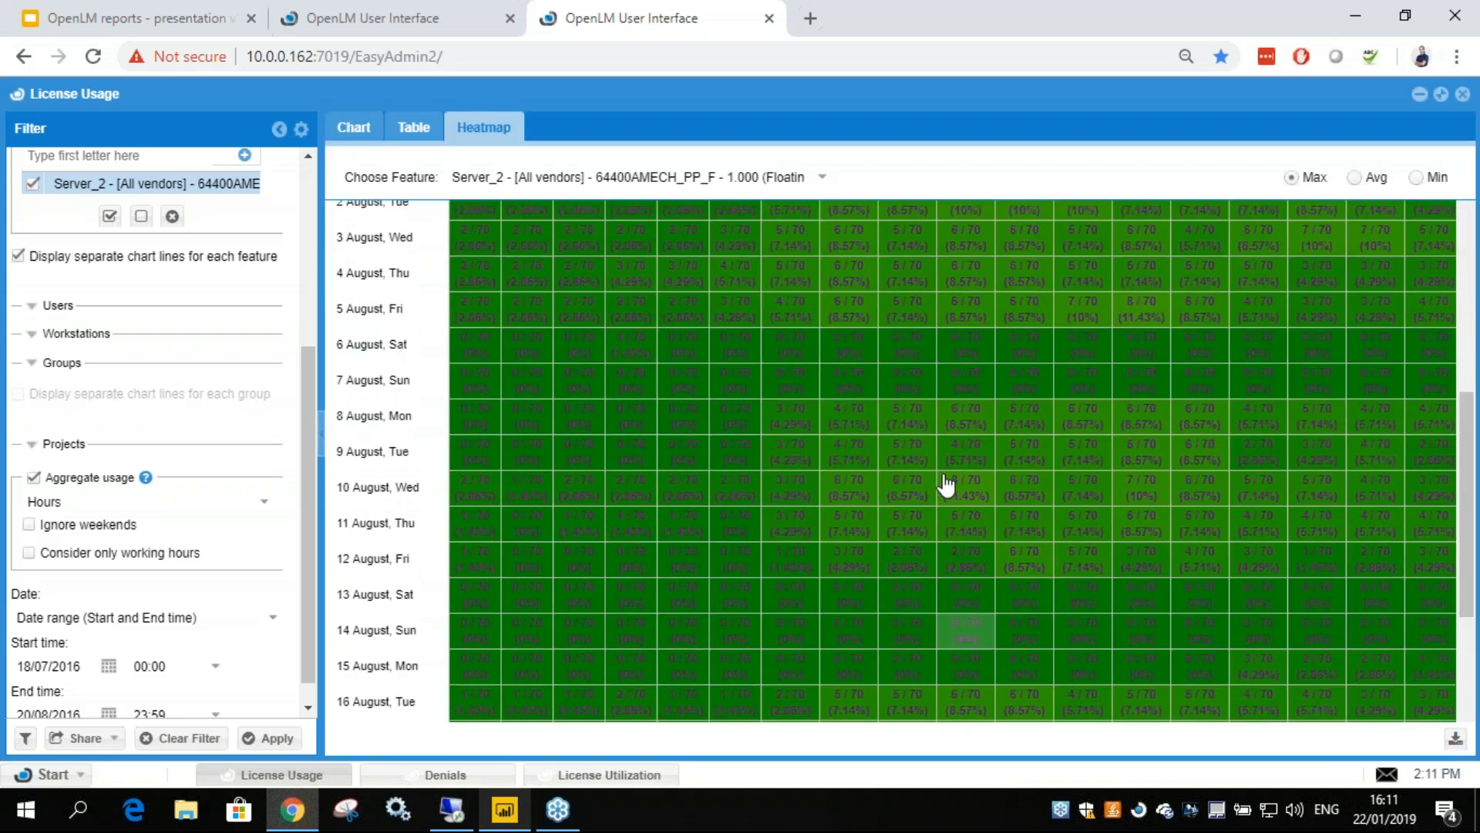
pyautogui.scroll(9, 948, 486)
pyautogui.scroll(1, 947, 486)
pyautogui.scroll(-10, 936, 489)
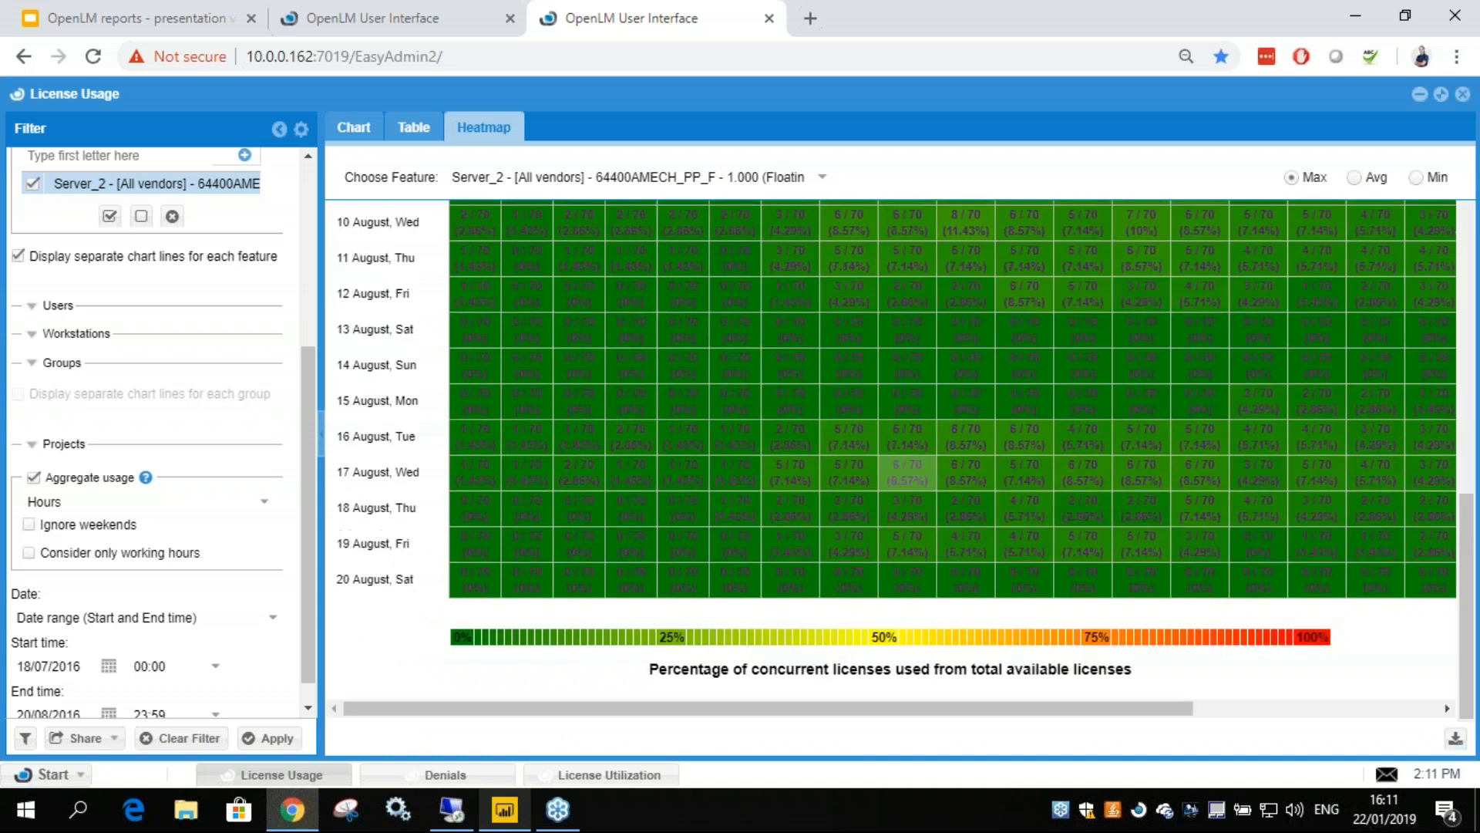
pyautogui.scroll(9, 936, 489)
pyautogui.scroll(1, 935, 486)
pyautogui.scroll(-10, 908, 479)
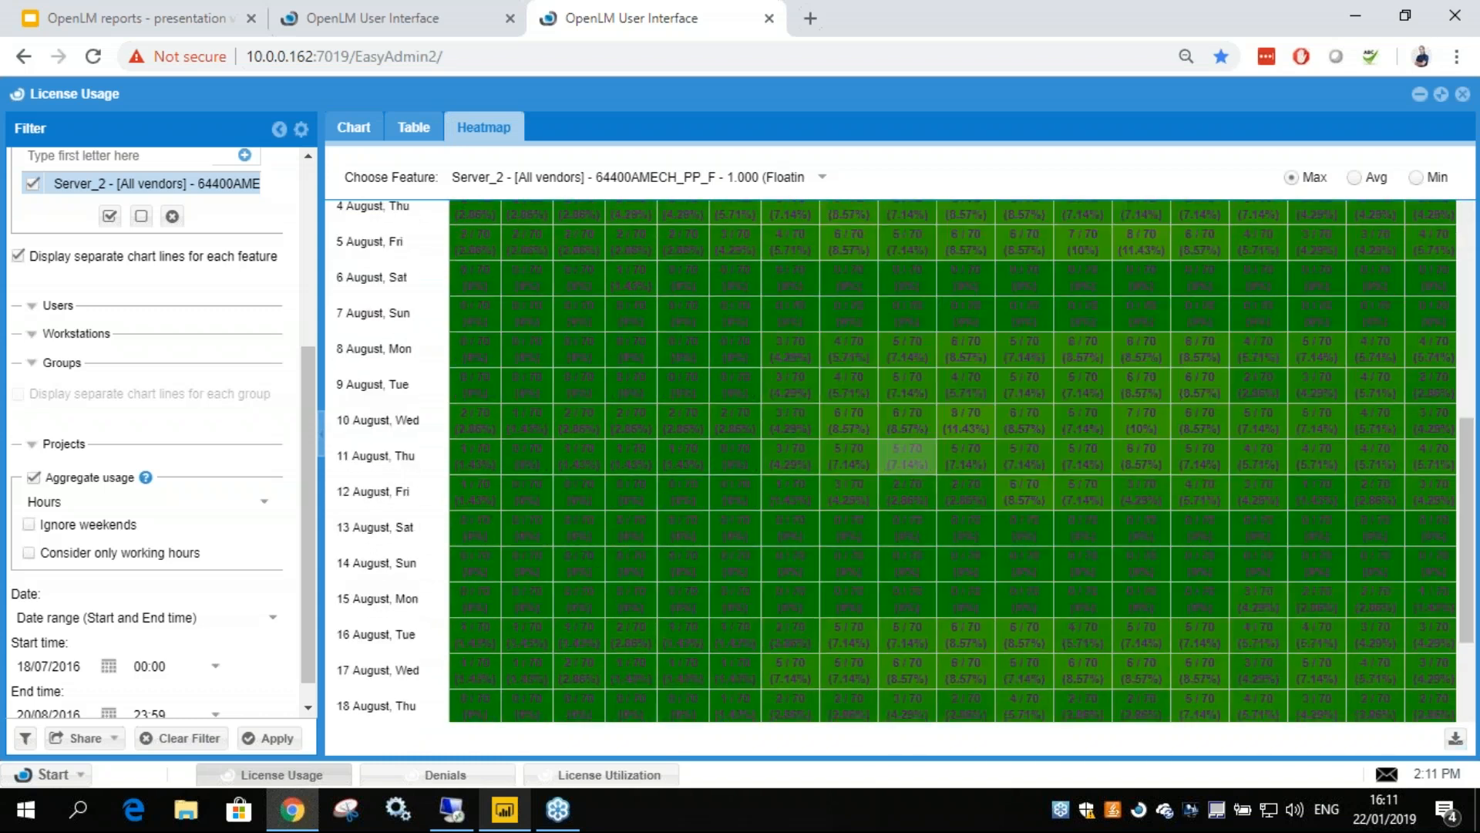
pyautogui.scroll(10, 909, 478)
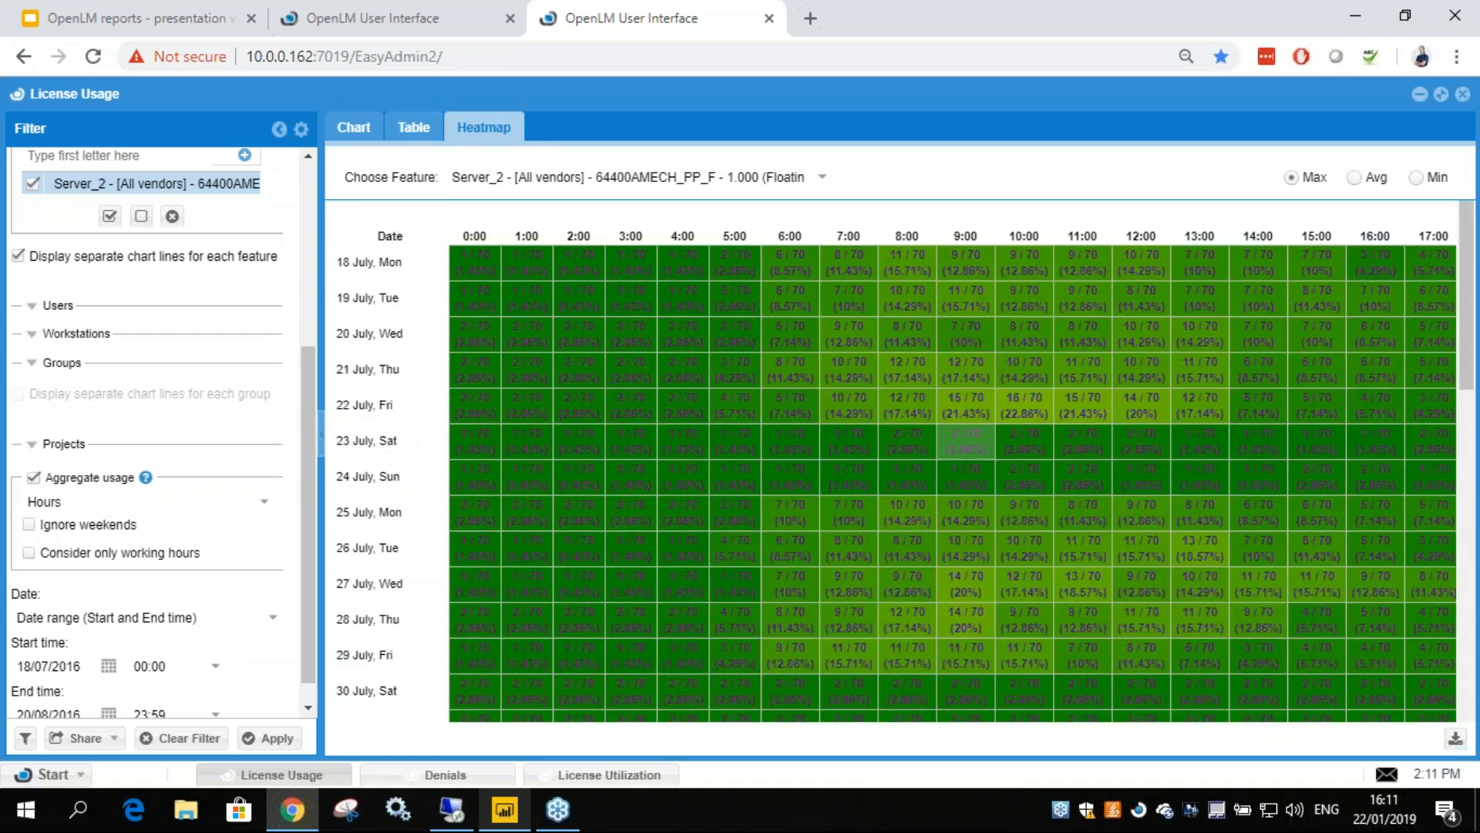
pyautogui.scroll(-1, 1033, 436)
pyautogui.scroll(-10, 1033, 435)
pyautogui.scroll(10, 1033, 436)
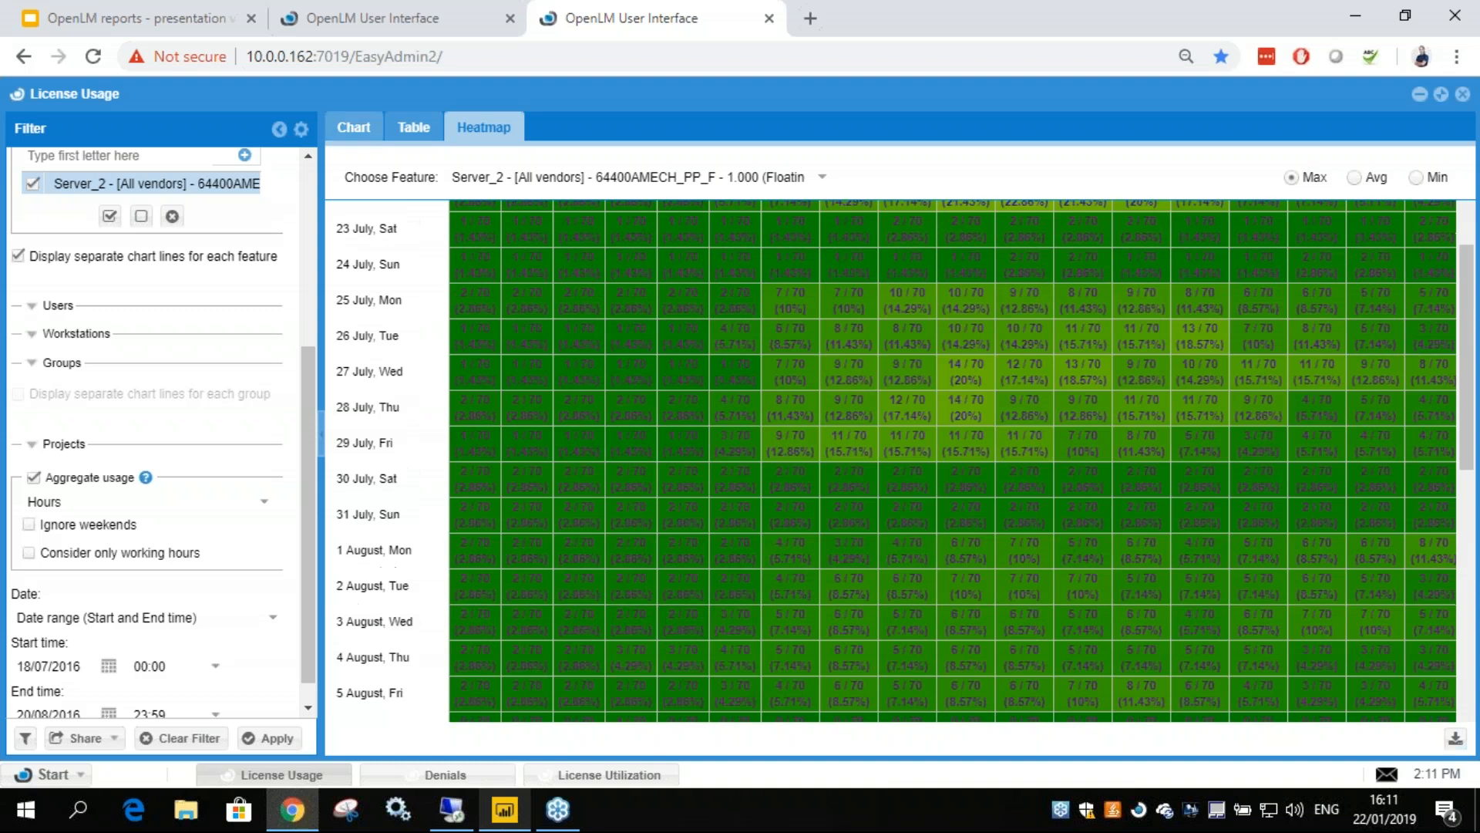
# - Compare the License Usage chart's peaks and total license line with the Denials report, ending on the License Usage chart
pyautogui.click(356, 128)
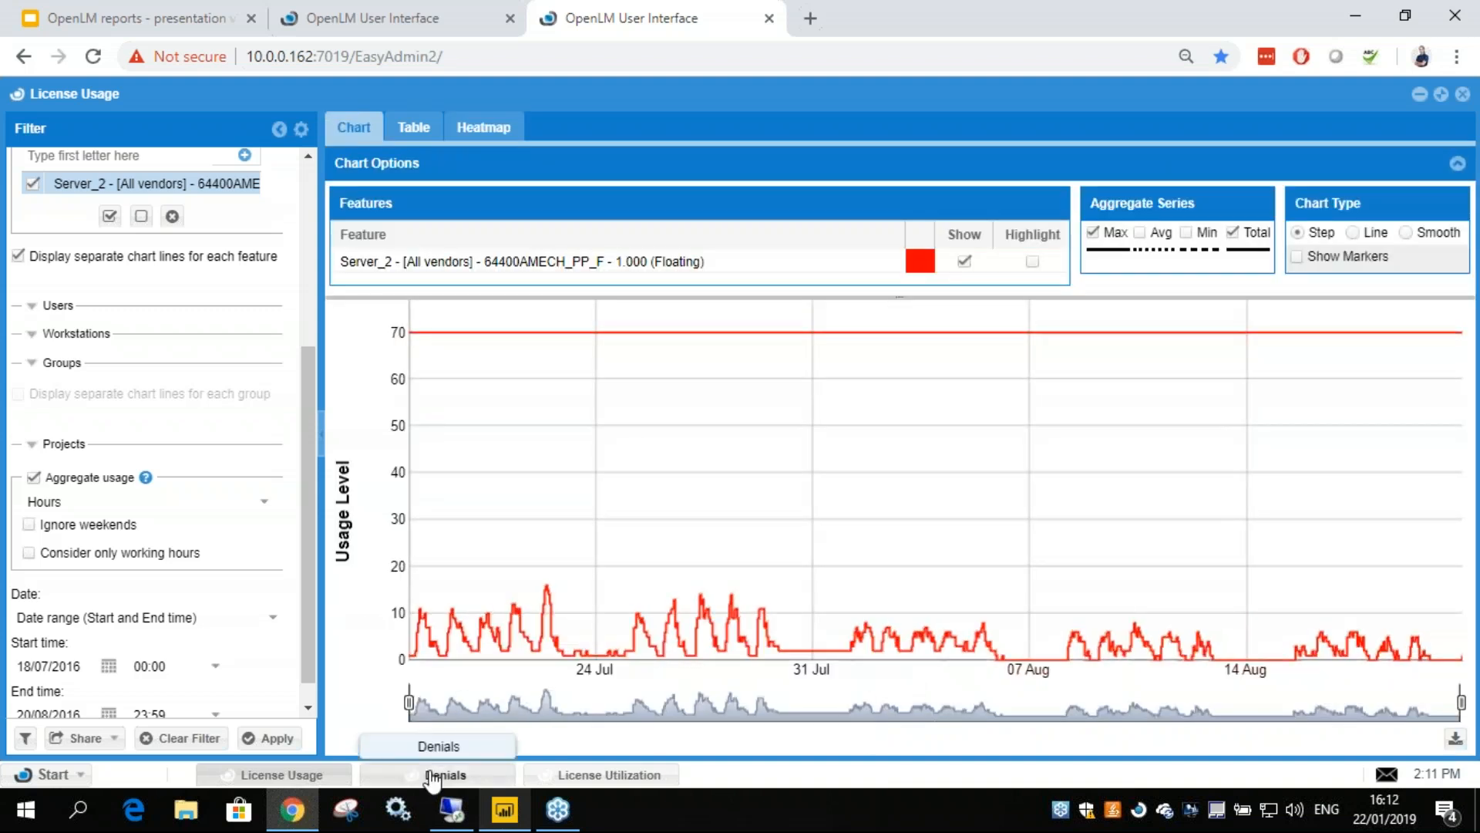
pyautogui.moveTo(549, 586)
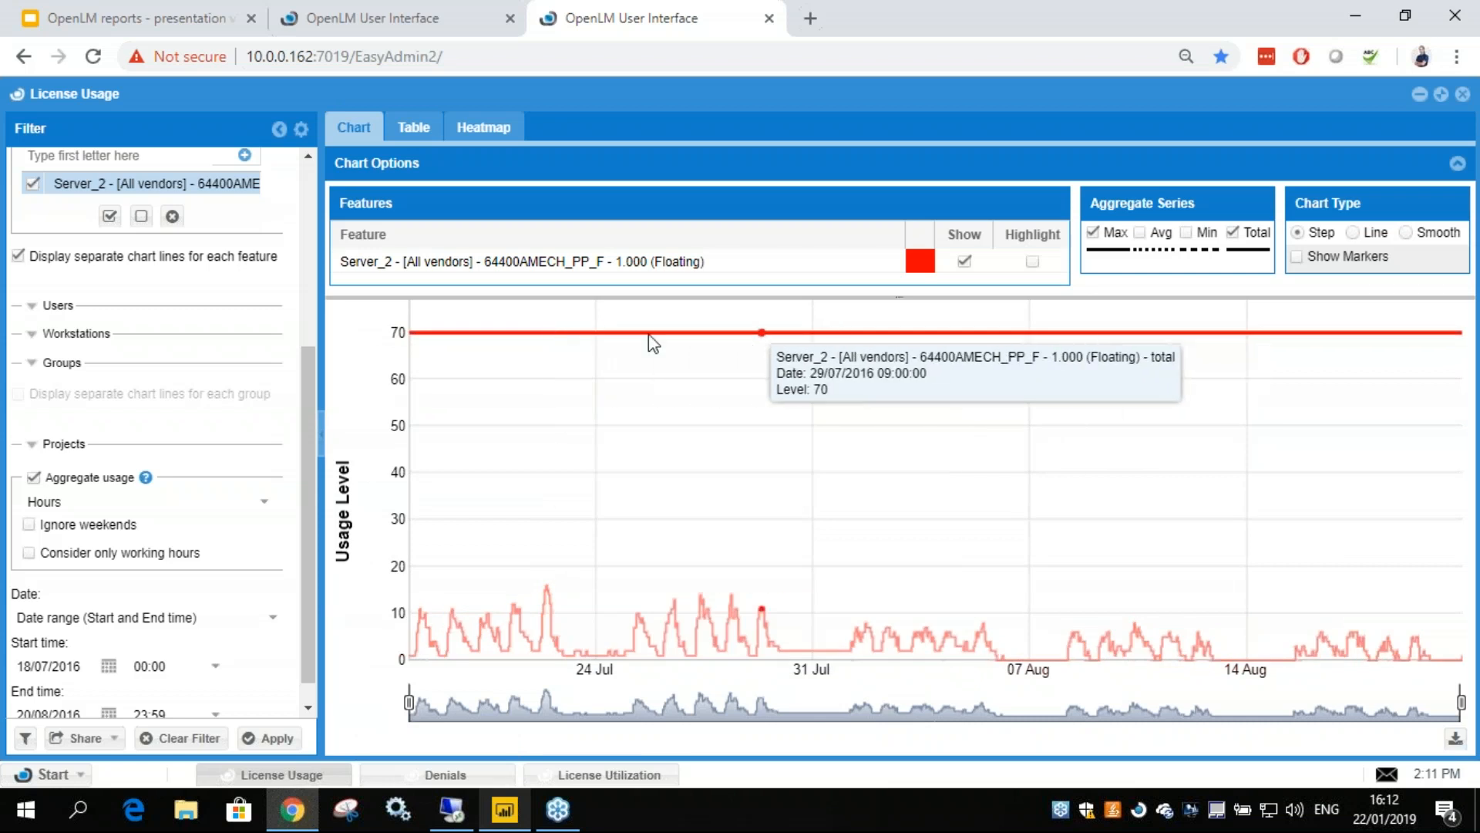
pyautogui.click(446, 775)
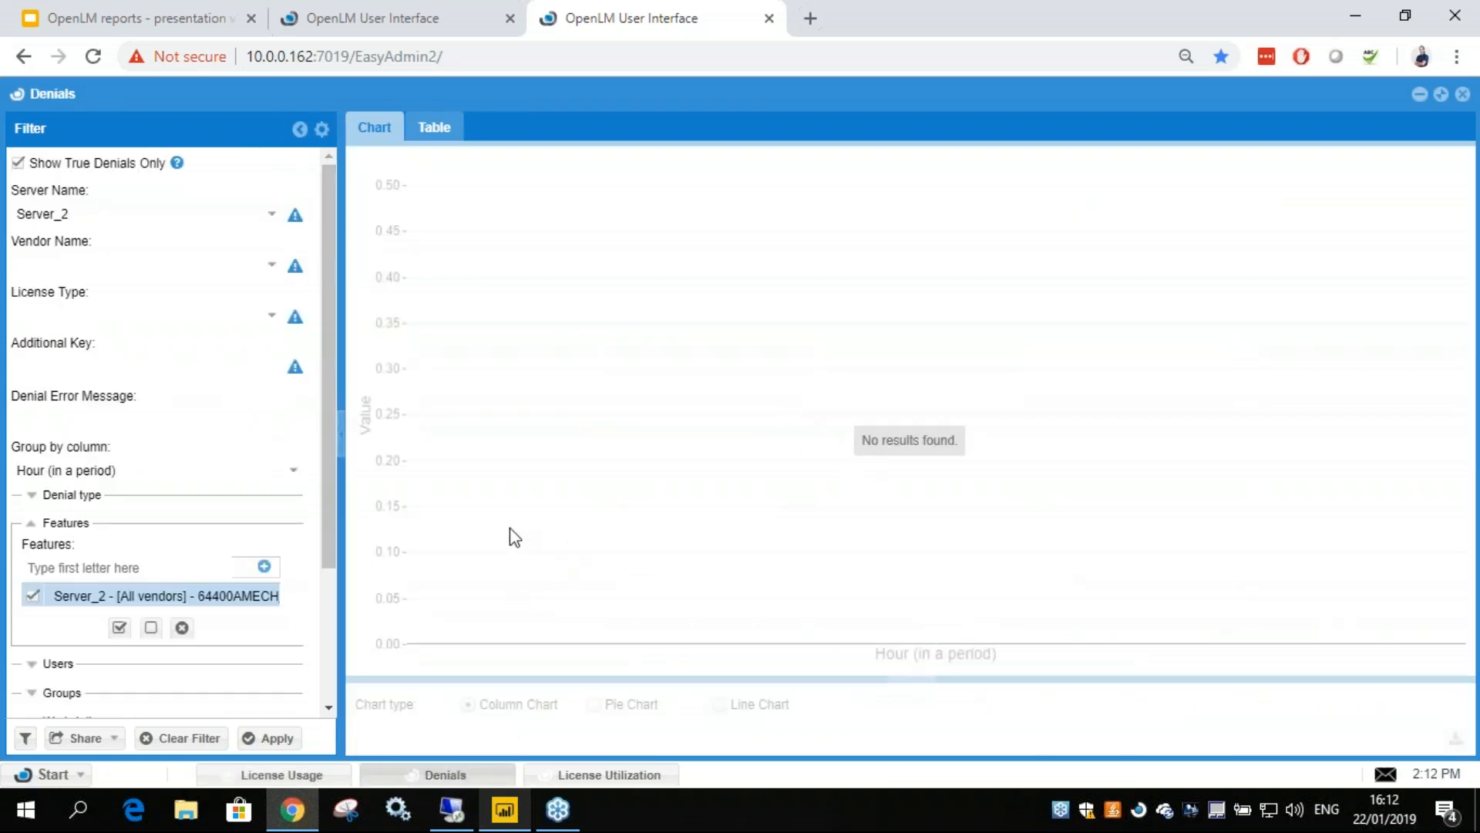
pyautogui.click(292, 775)
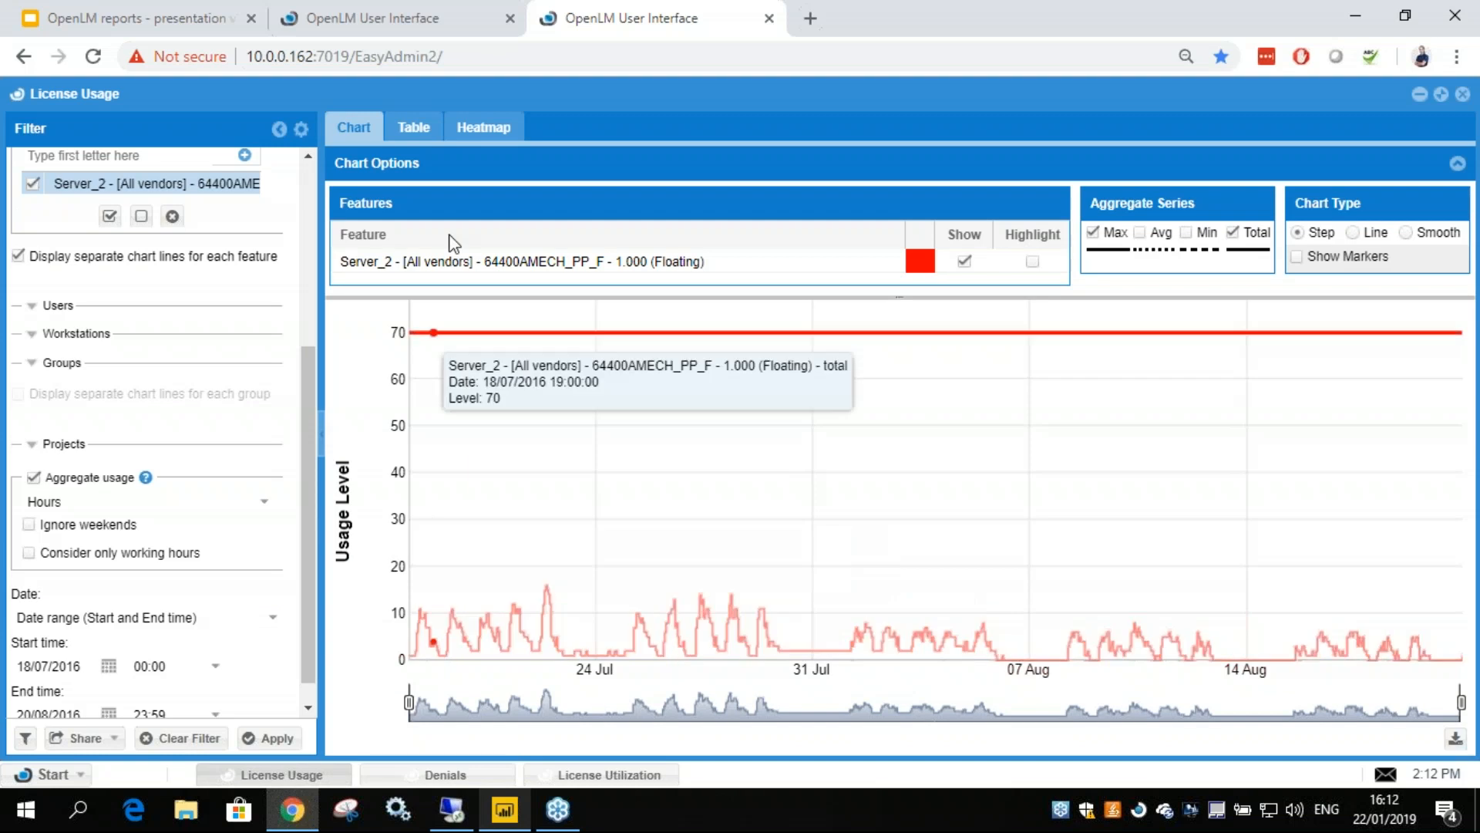
# - Set the Quality of Service to 99% in the License Utilization report, keeping the aggregated line display
pyautogui.click(571, 776)
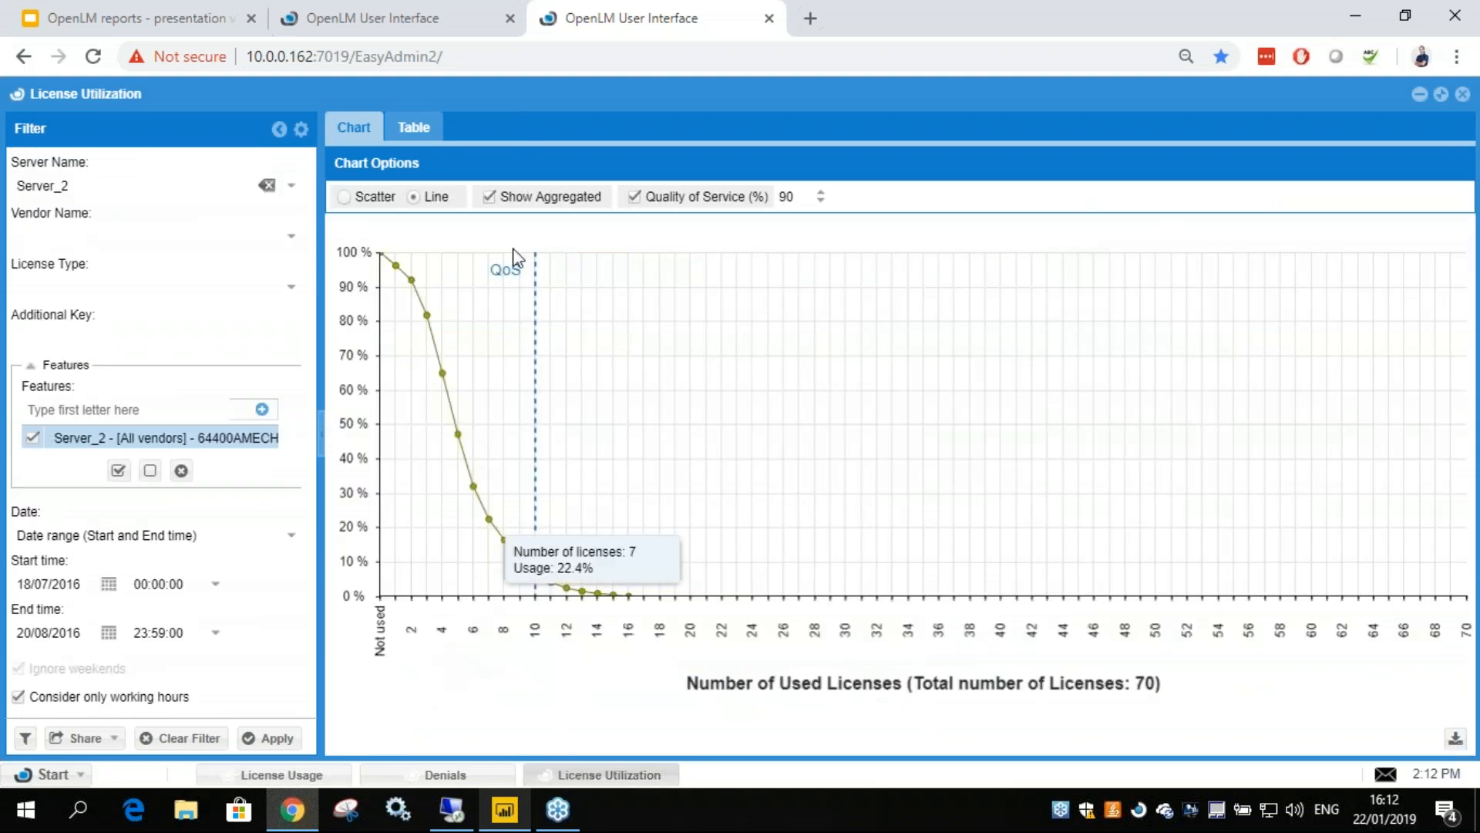
pyautogui.click(490, 197)
pyautogui.click(490, 197)
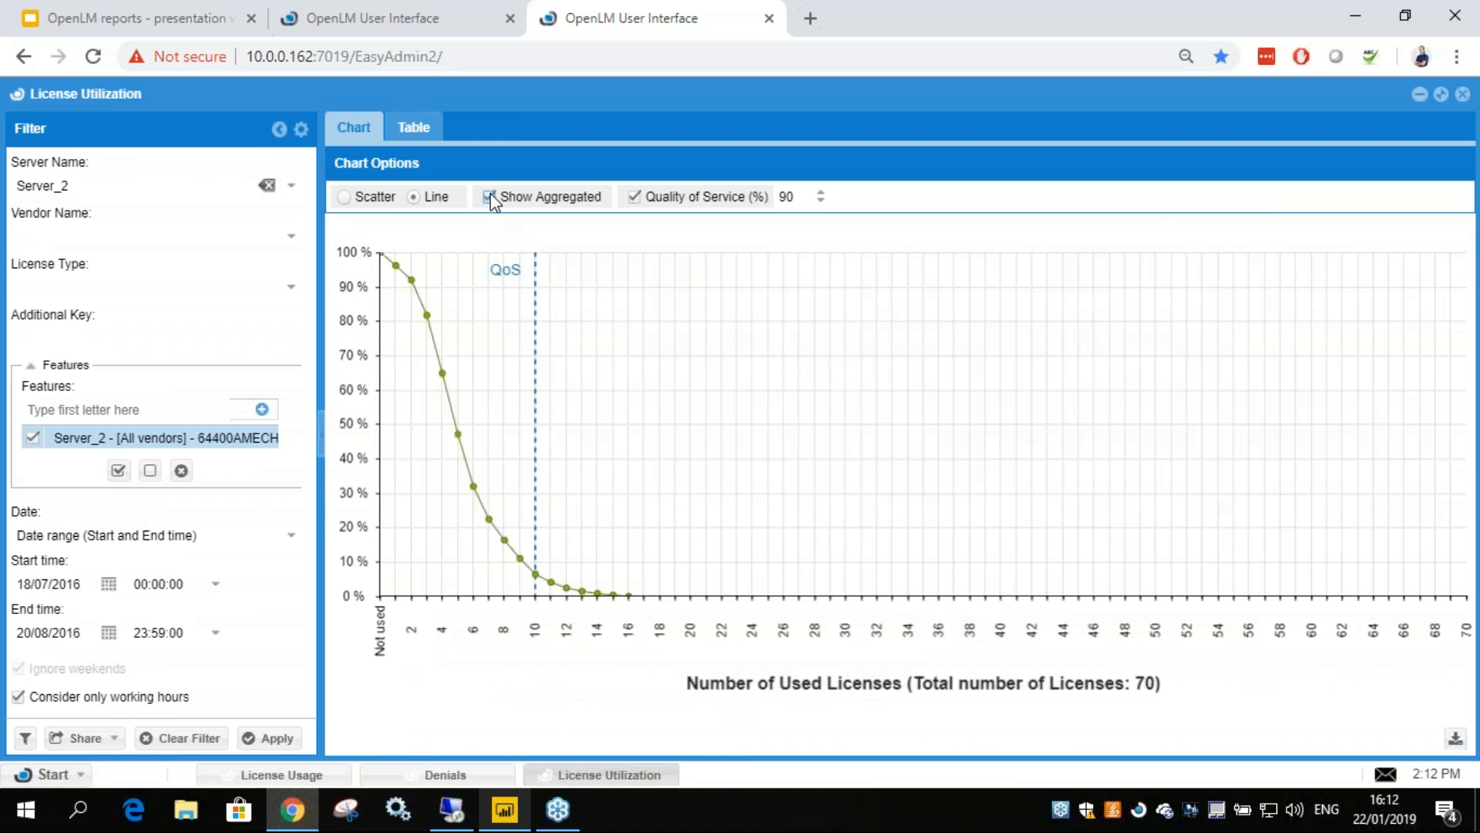
pyautogui.click(762, 199)
pyautogui.write('99')
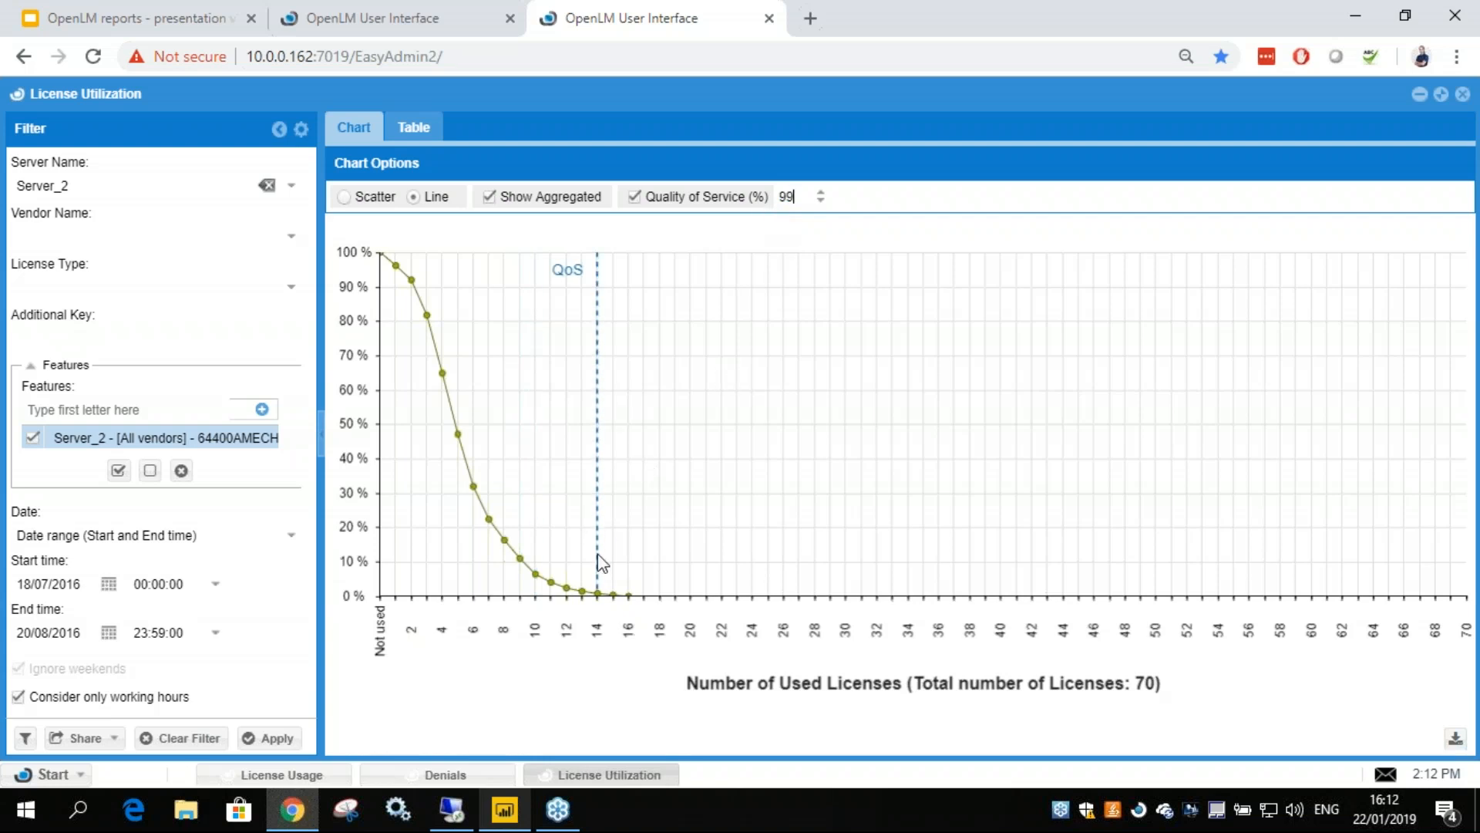
pyautogui.moveTo(599, 593)
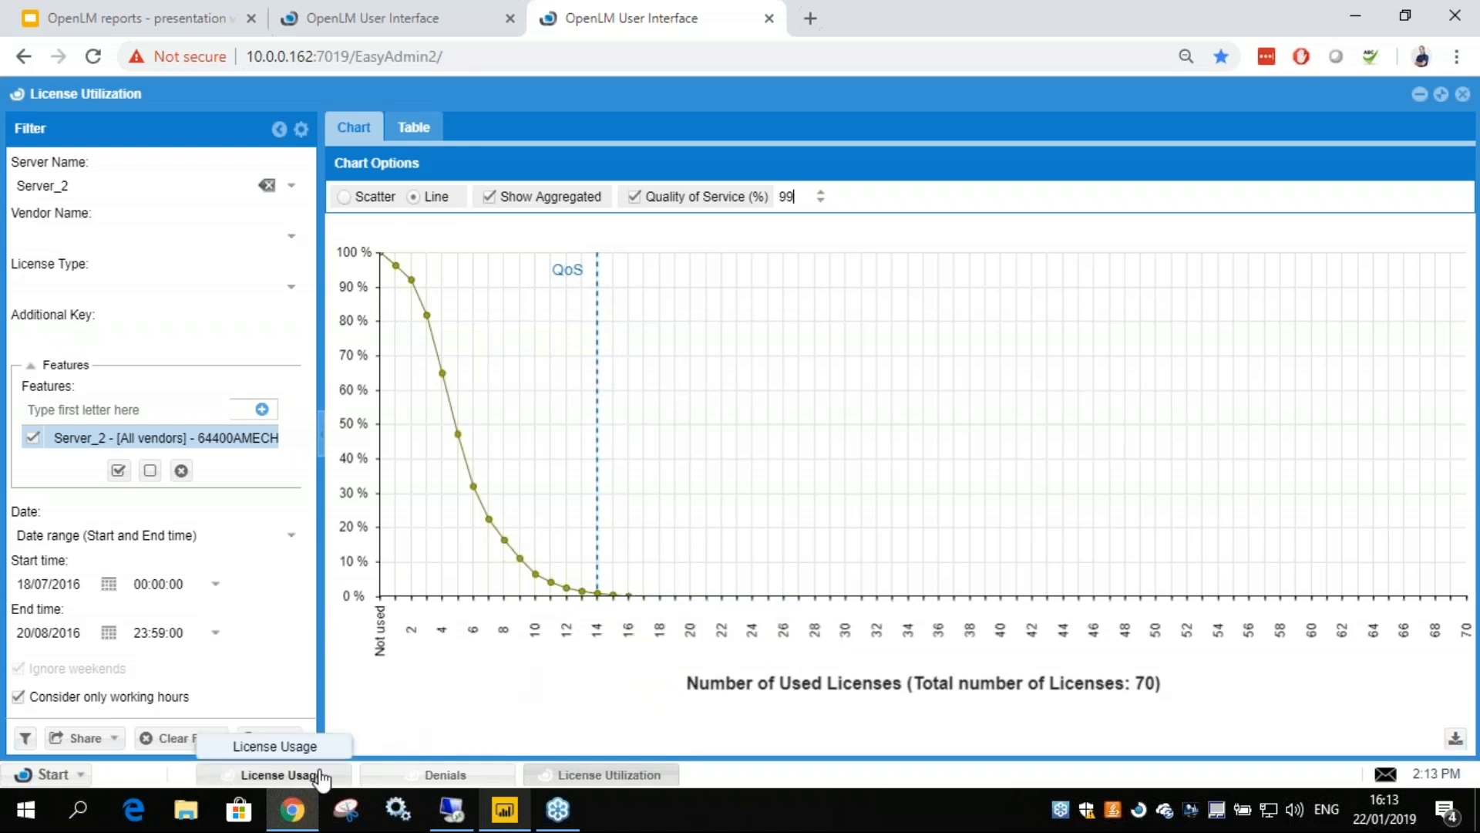
# - Compare the License Usage chart with the License Utilization curve, viewing the latter both without and with aggregation
pyautogui.click(308, 775)
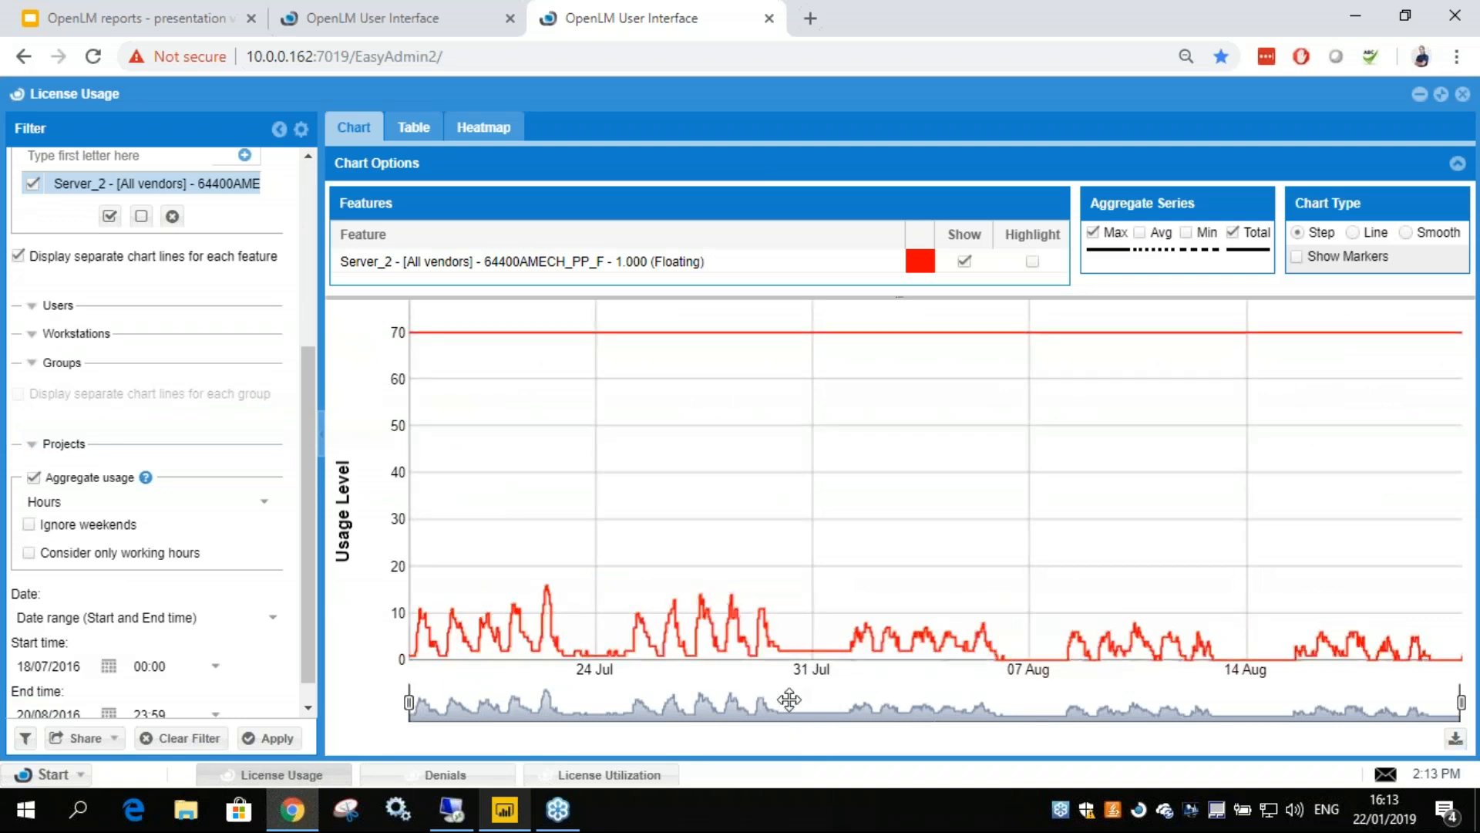
pyautogui.click(610, 775)
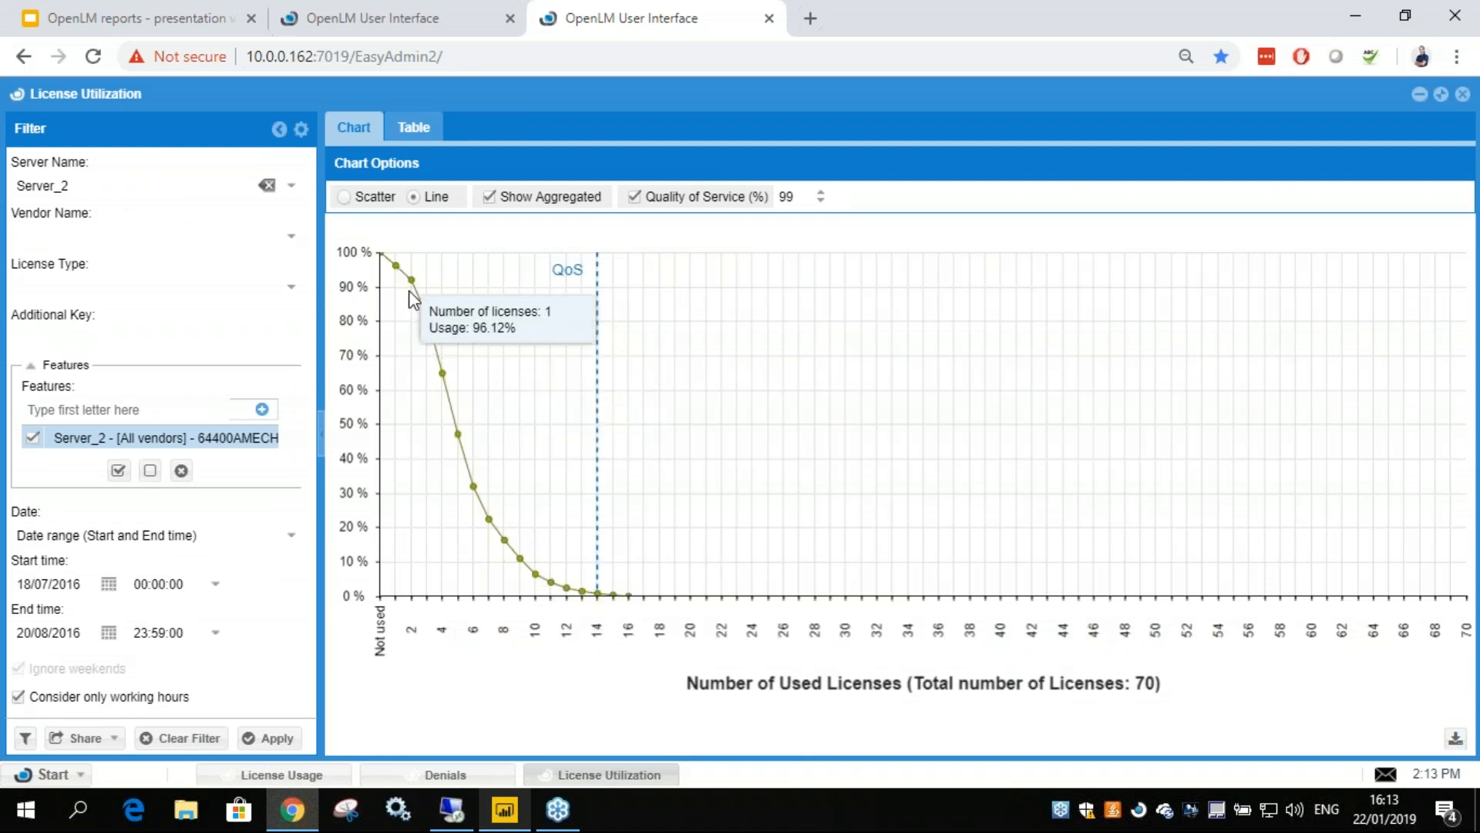
pyautogui.click(489, 197)
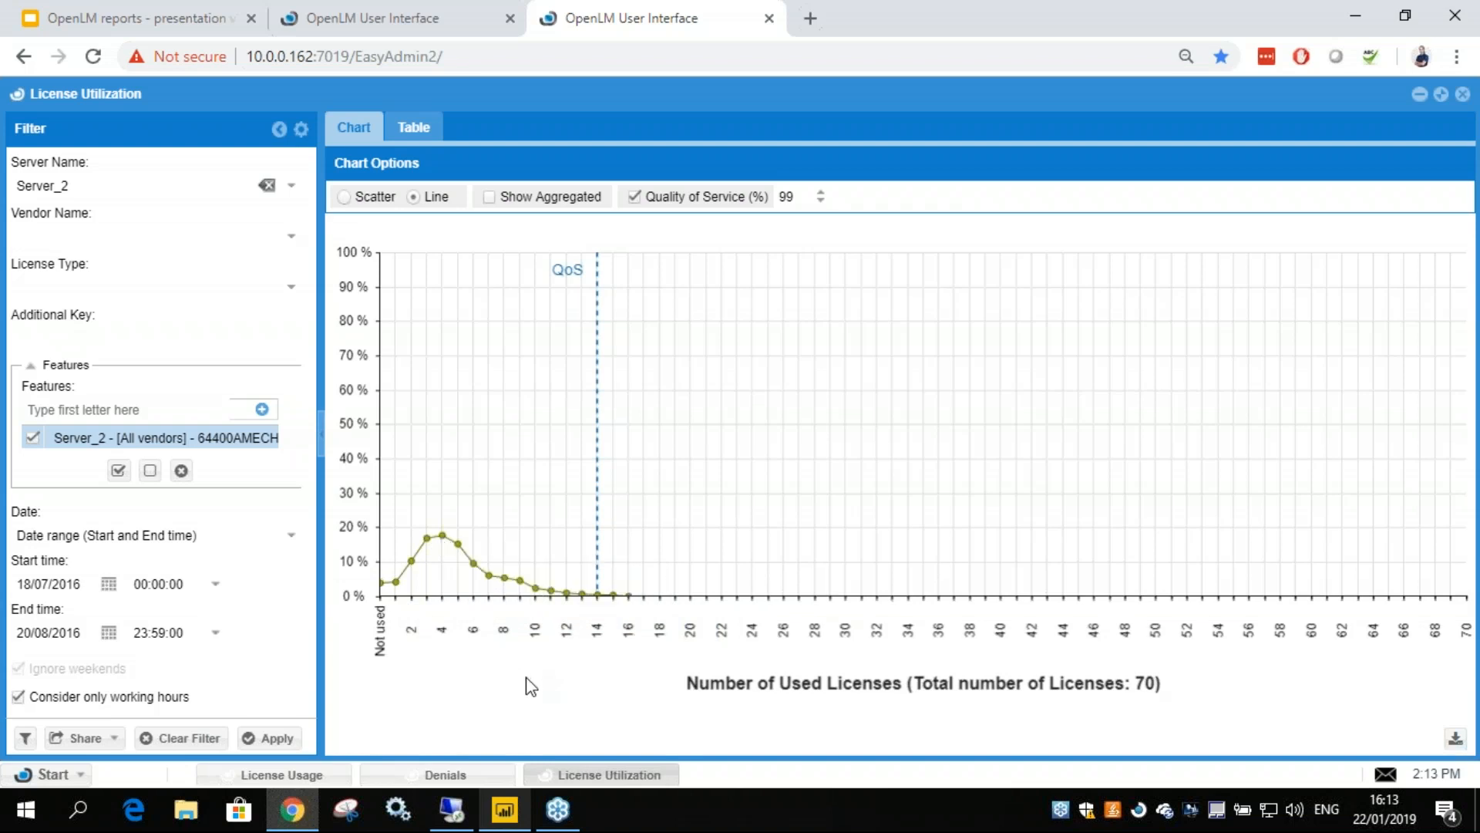
pyautogui.click(489, 198)
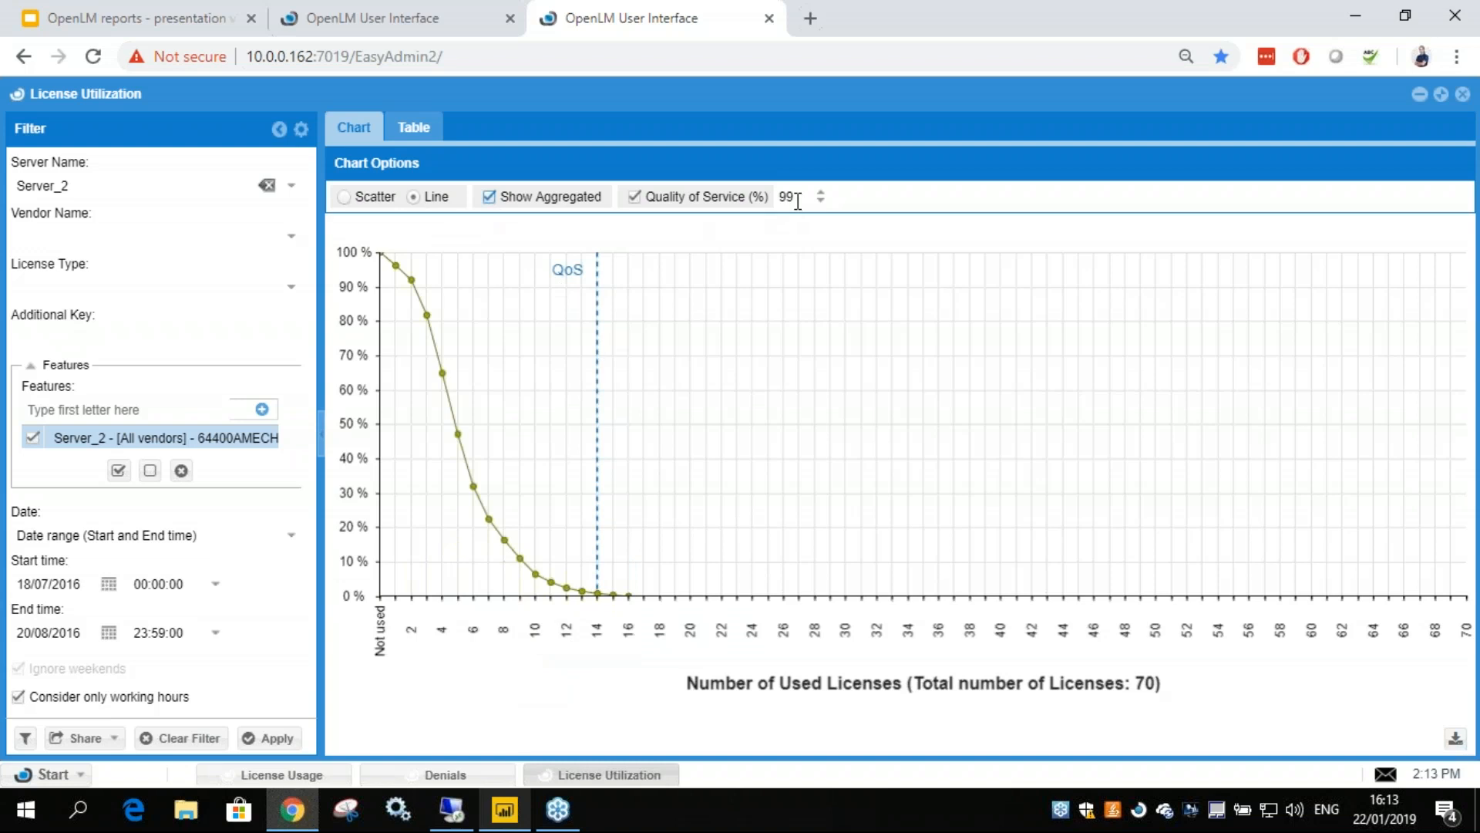
pyautogui.moveTo(799, 198); pyautogui.dragTo(781, 197)
pyautogui.moveTo(600, 601)
# - Load the saved filter "Workshop Demo" in the License Usage report and apply it
pyautogui.click(289, 775)
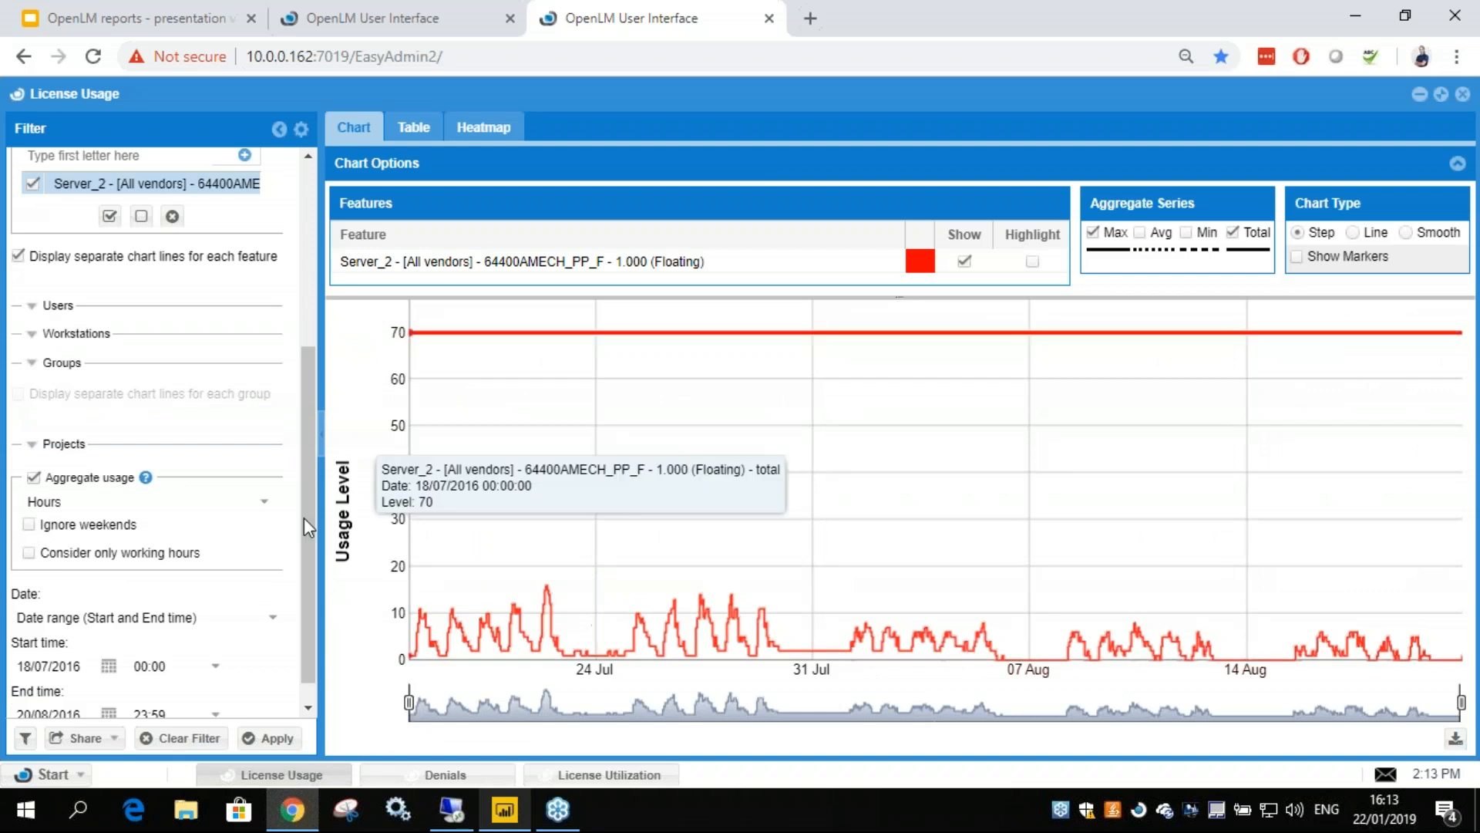
pyautogui.click(25, 738)
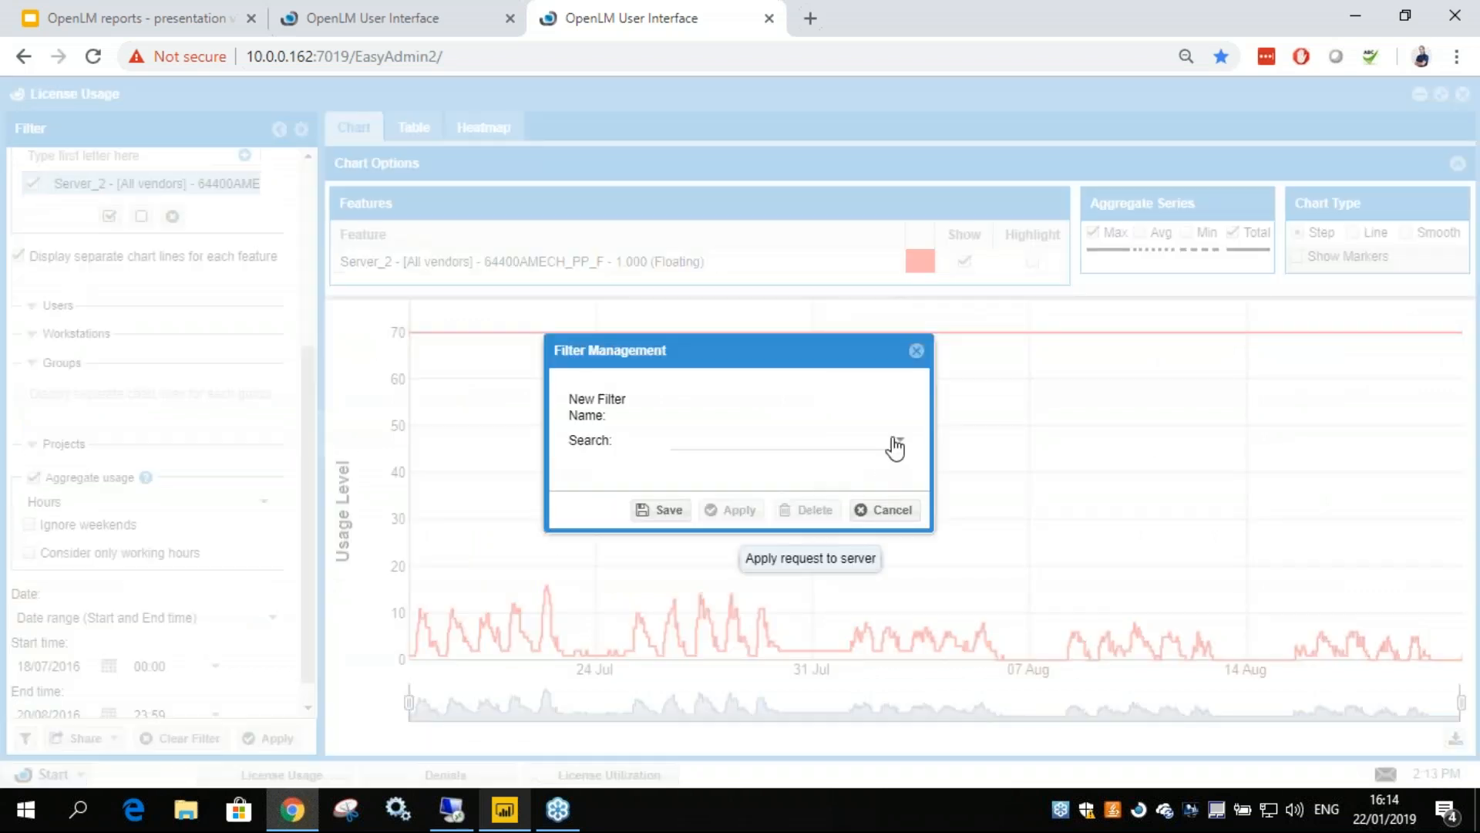
pyautogui.click(897, 445)
pyautogui.click(754, 551)
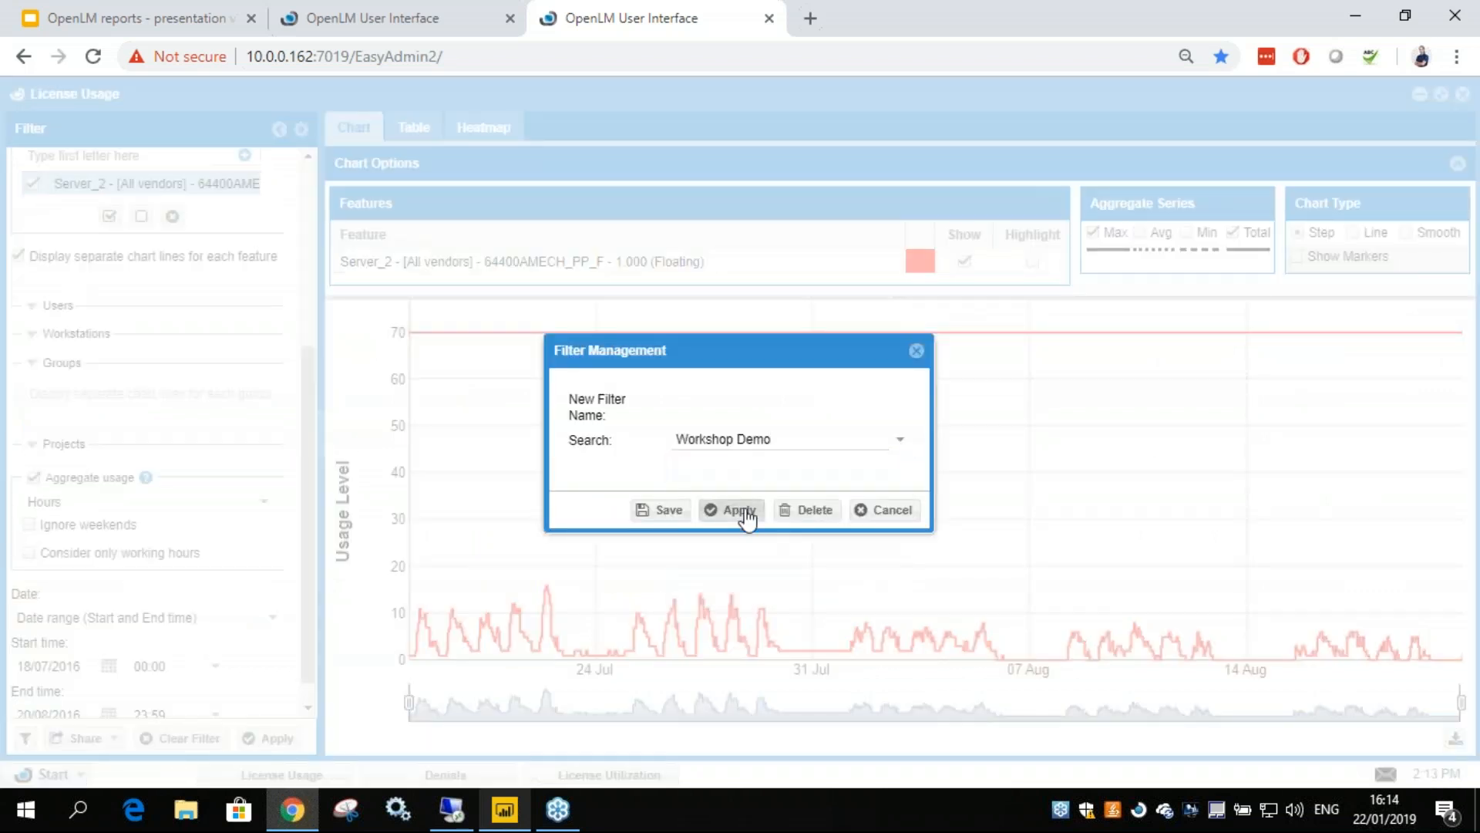
pyautogui.click(745, 512)
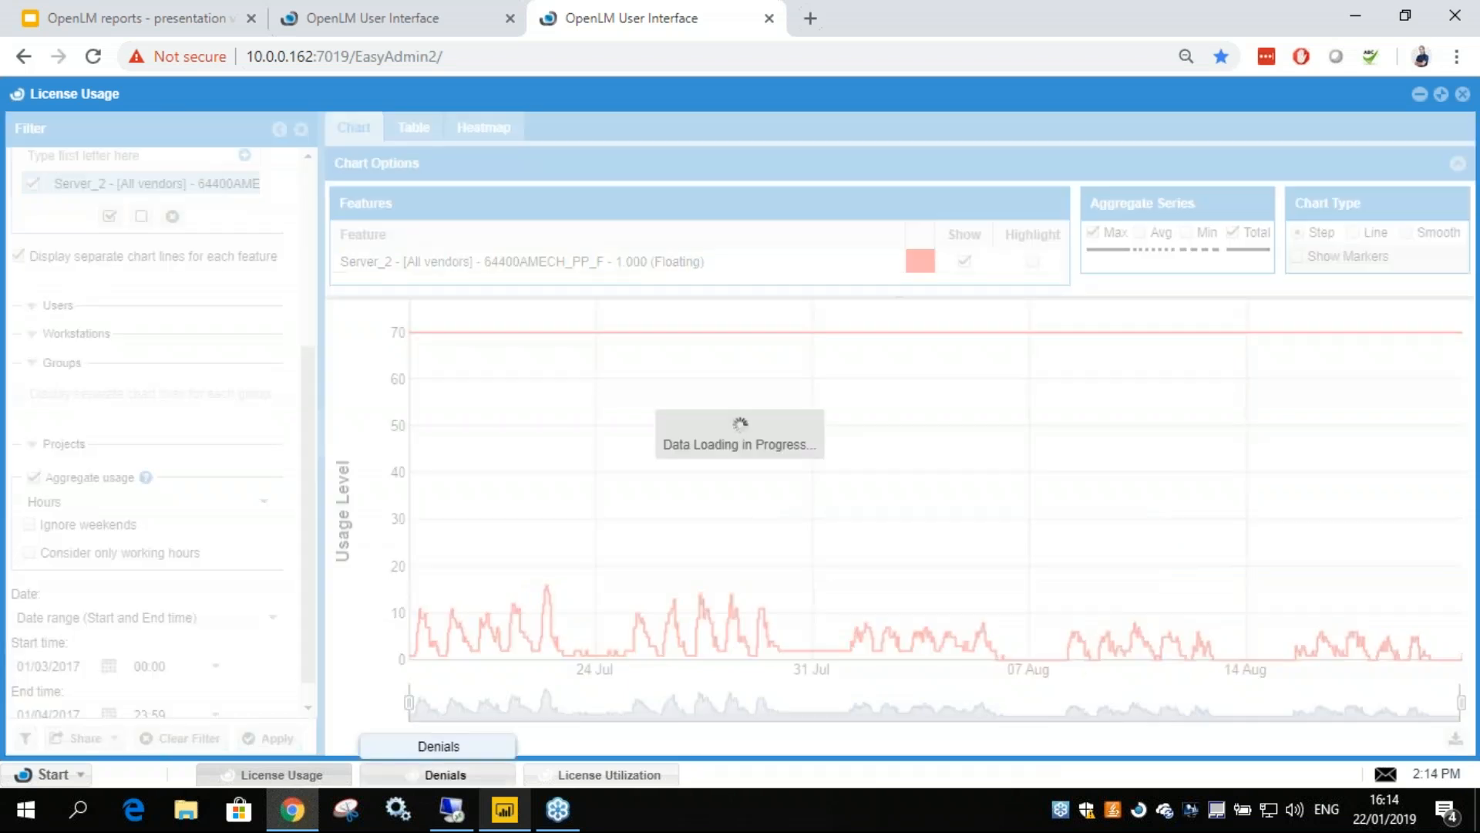
# - Load the saved filter "Workshop Demo" in the Denials report and refresh the chart with it
pyautogui.click(414, 775)
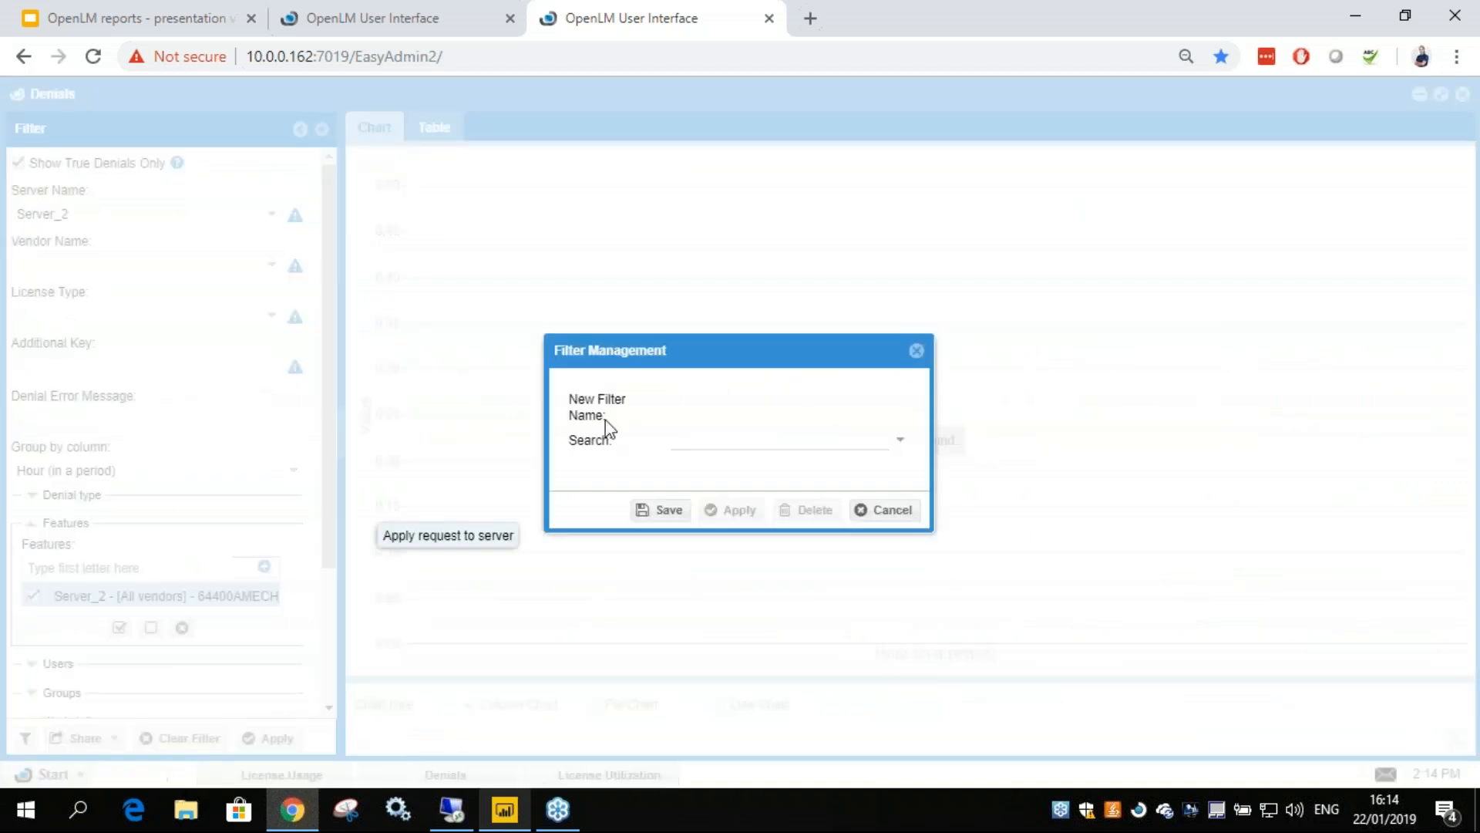
pyautogui.click(900, 439)
pyautogui.click(819, 481)
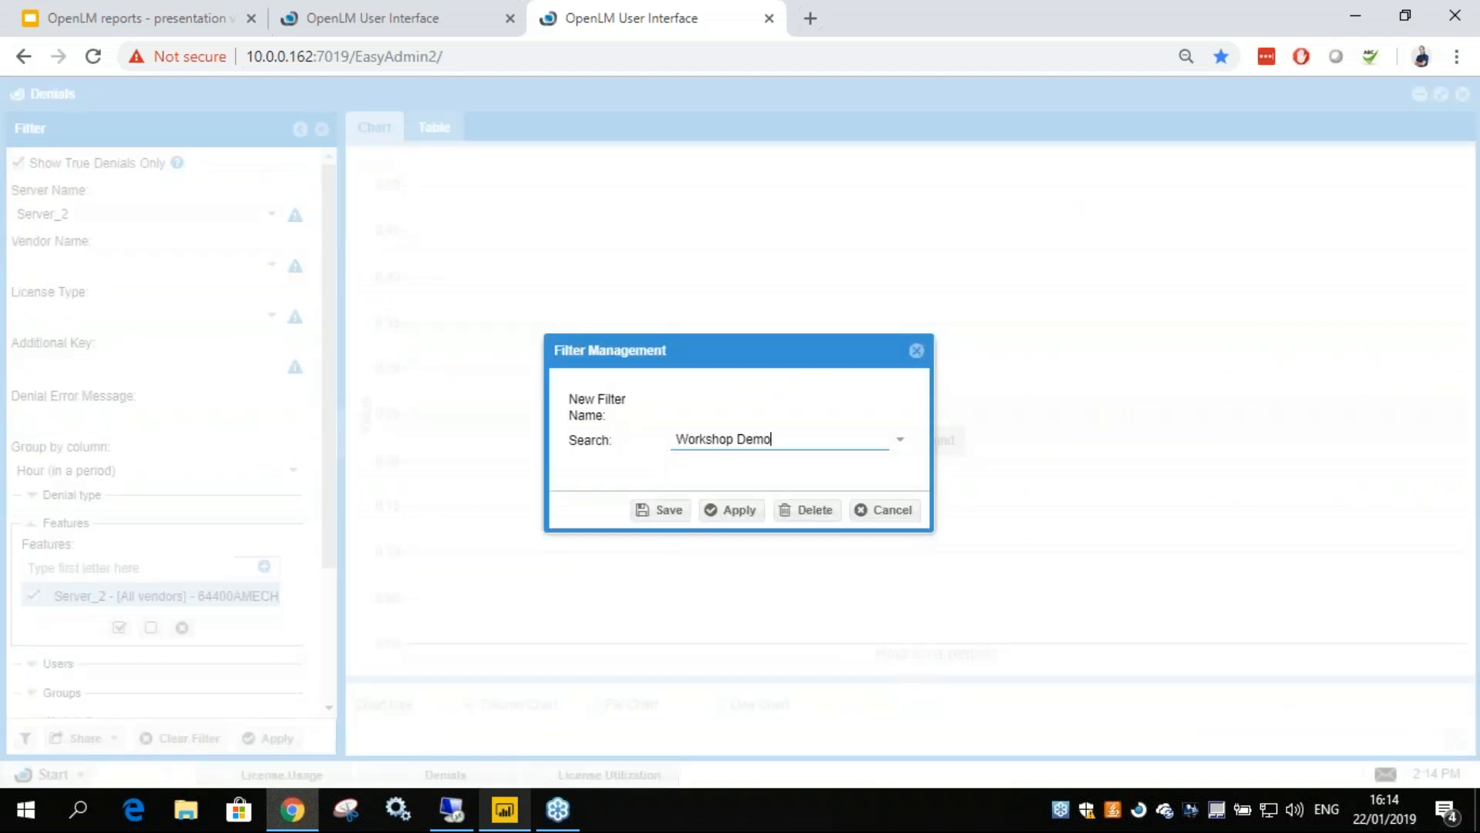
pyautogui.click(724, 510)
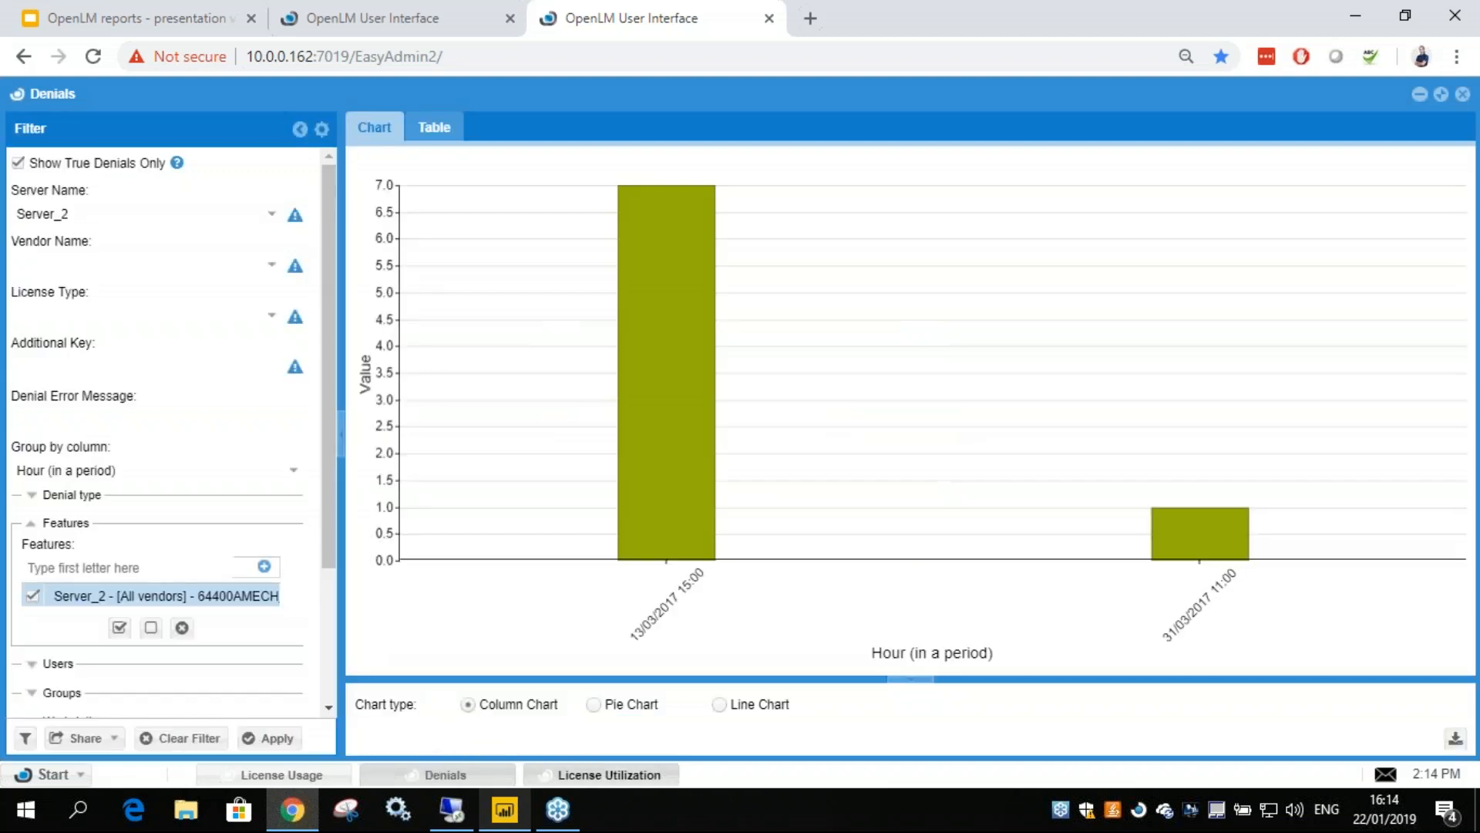
# - Load the saved workshop filter covering 01/03/2017 to 01/04/2017 in the License Utilization report and refresh the chart
pyautogui.click(617, 775)
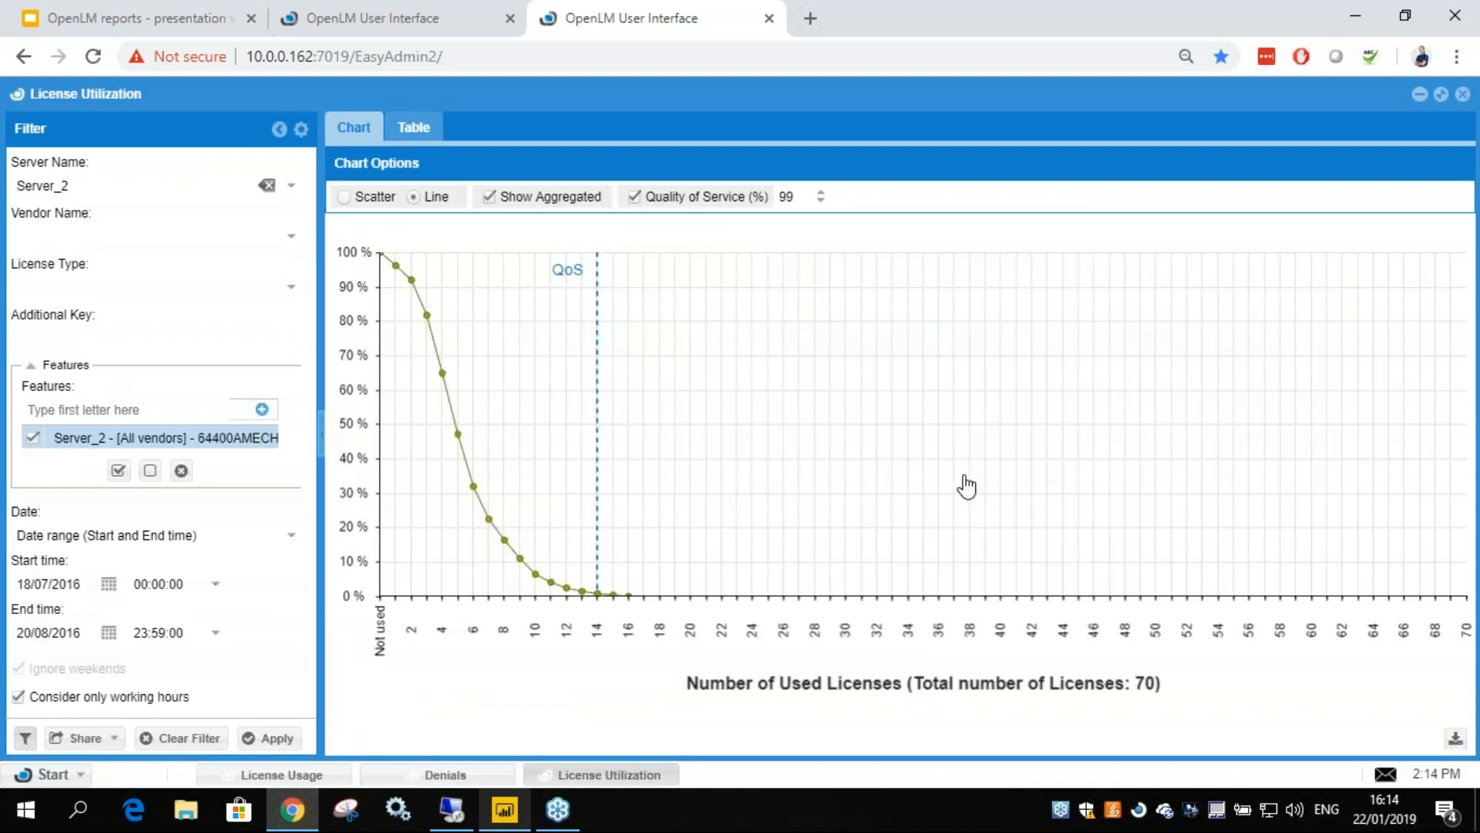
pyautogui.click(899, 440)
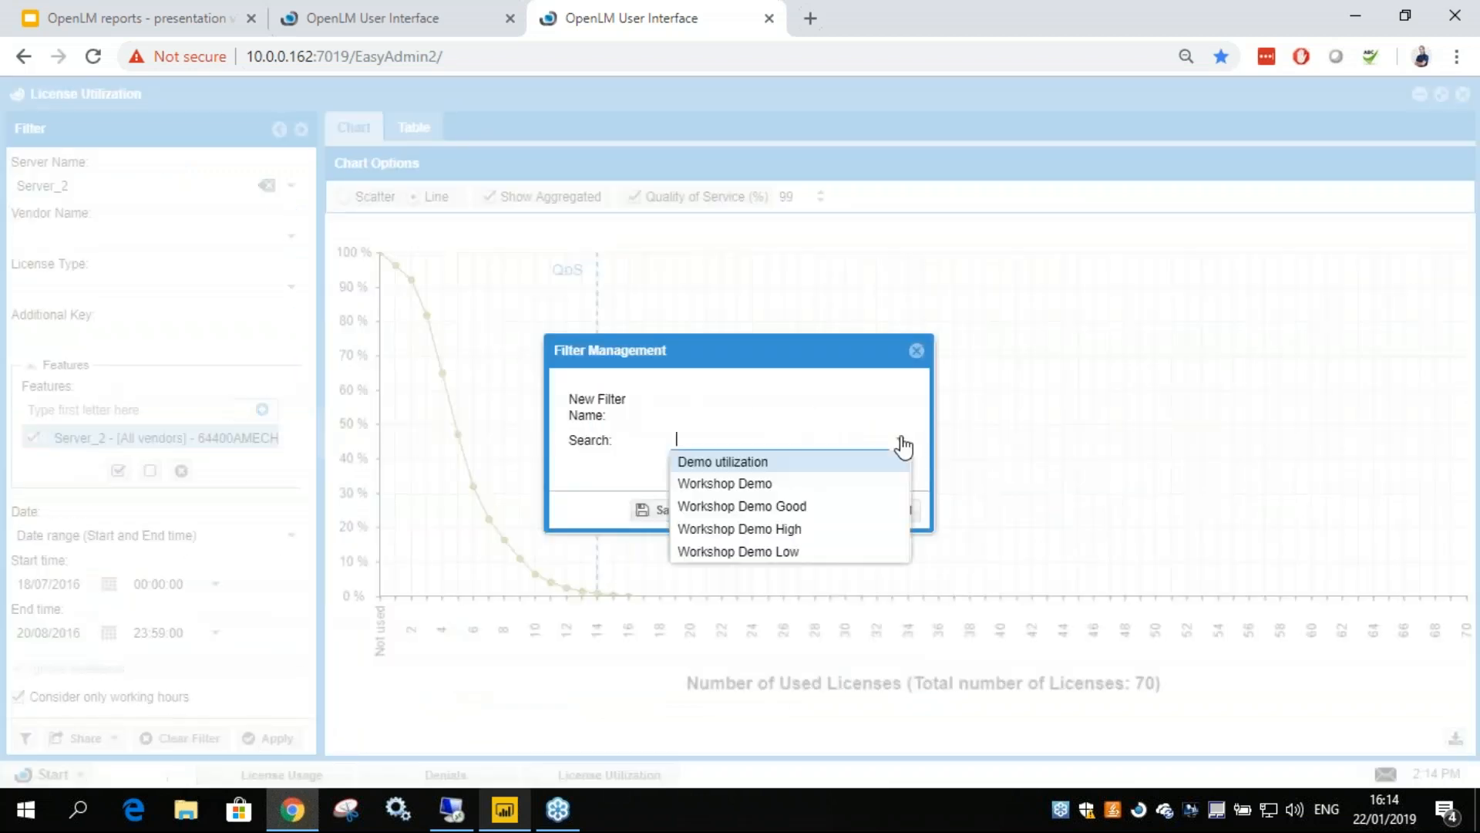
pyautogui.click(802, 506)
pyautogui.click(729, 511)
pyautogui.click(259, 739)
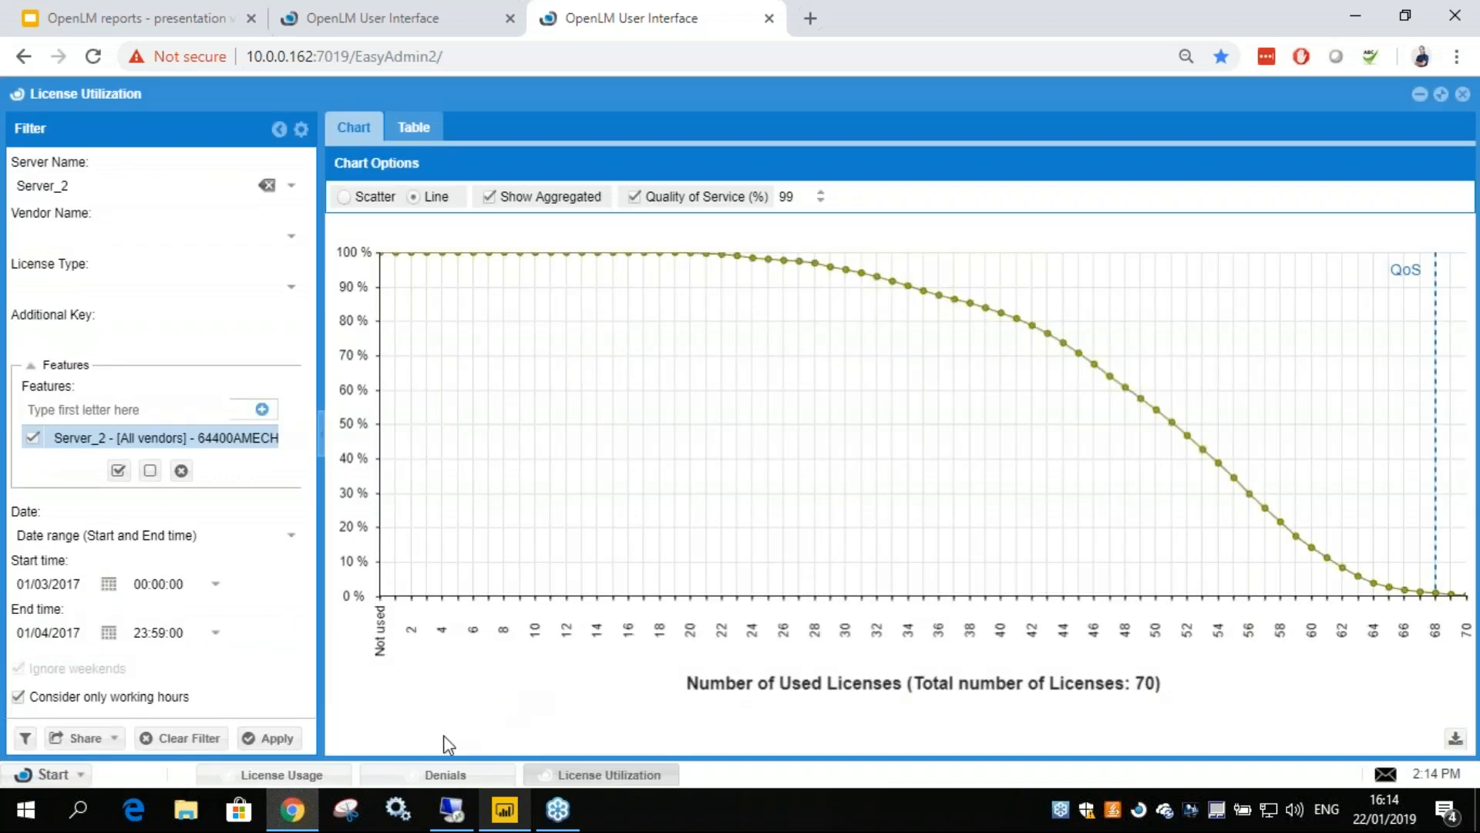
# - Examine the License Usage chart and heatmap for March 2017 and compare them with the Denials chart
pyautogui.click(323, 777)
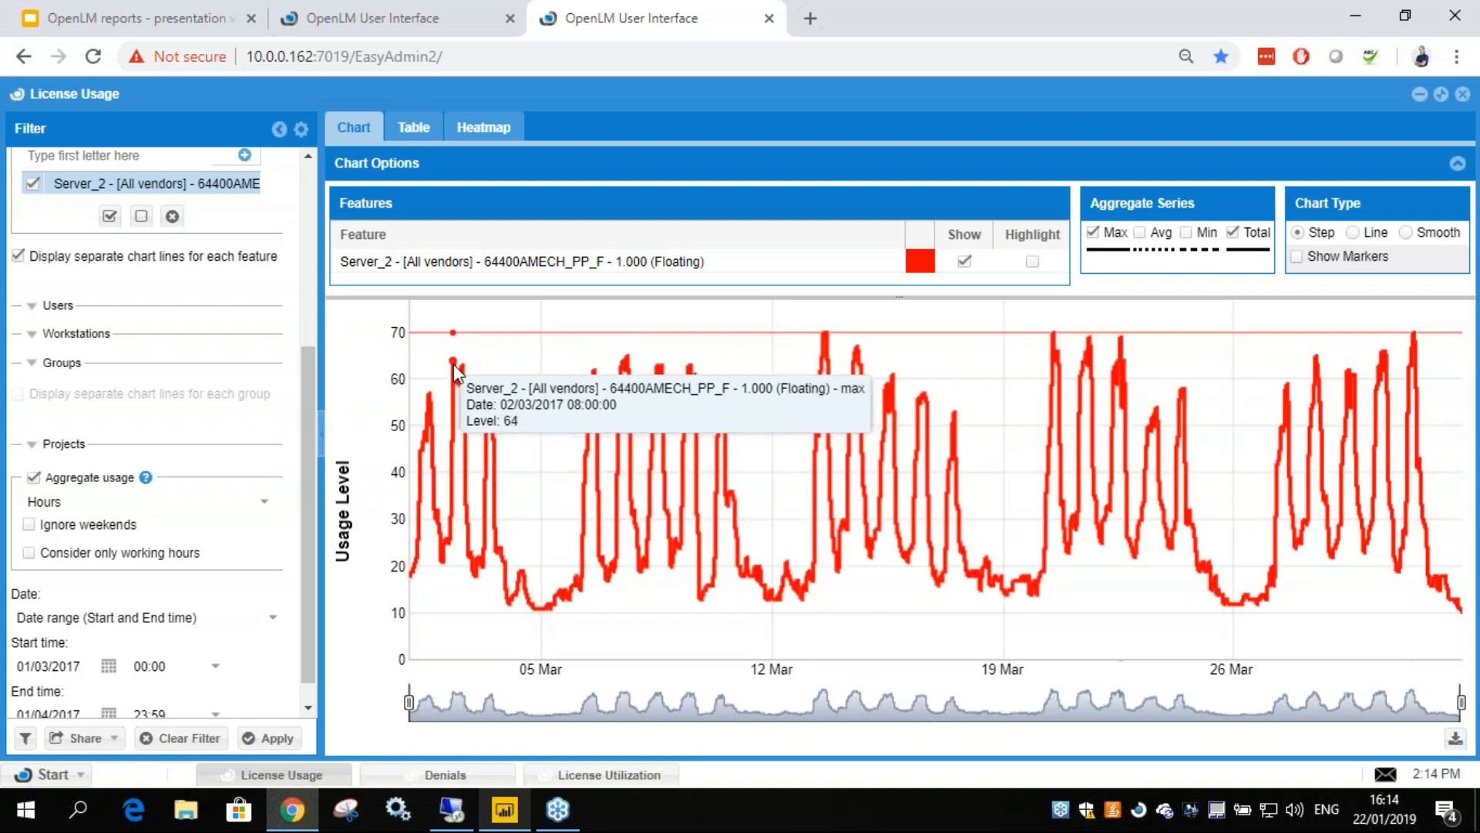
pyautogui.click(484, 127)
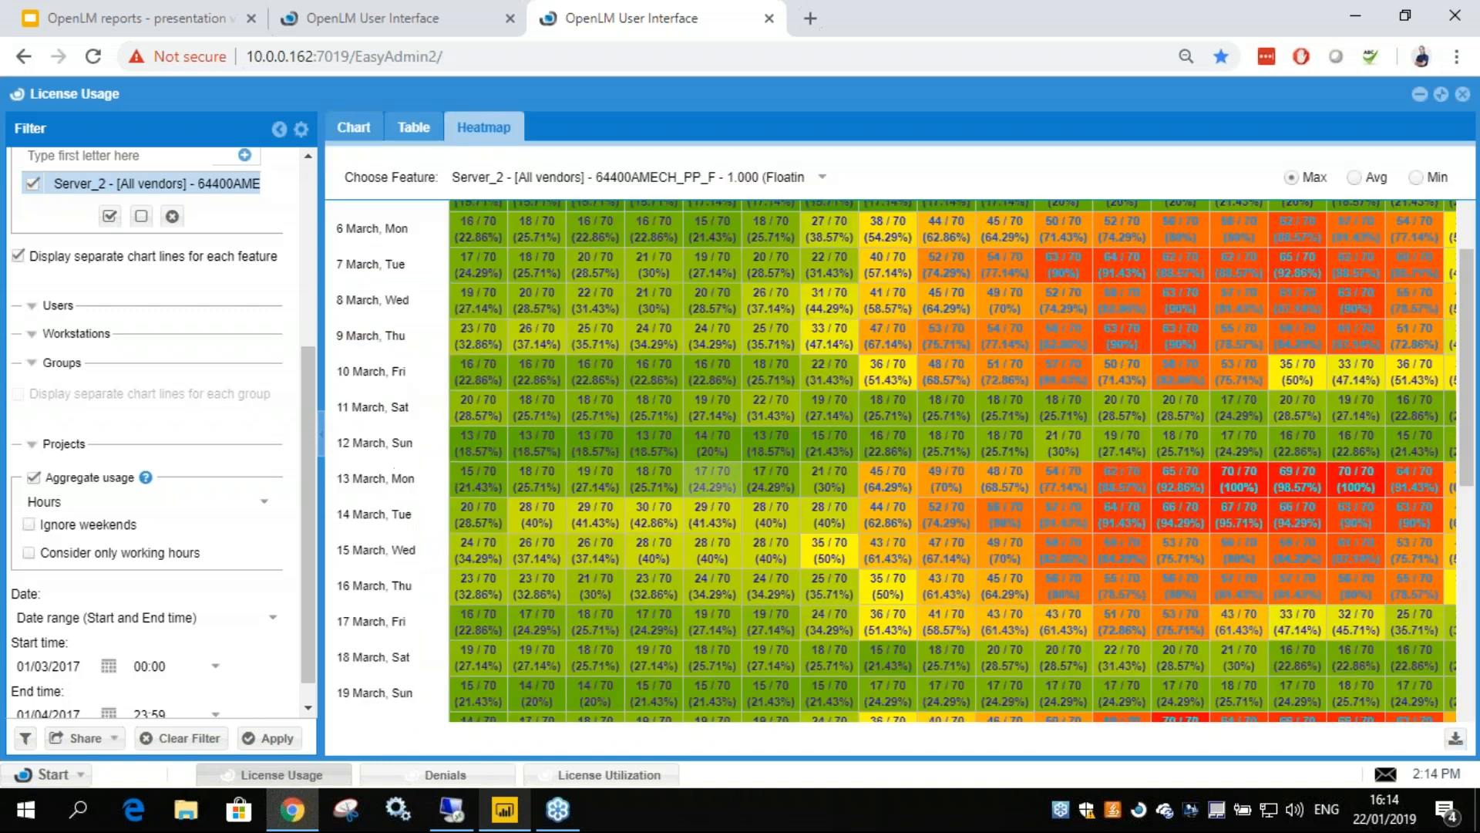
pyautogui.scroll(-1, 726, 475)
pyautogui.scroll(-10, 891, 460)
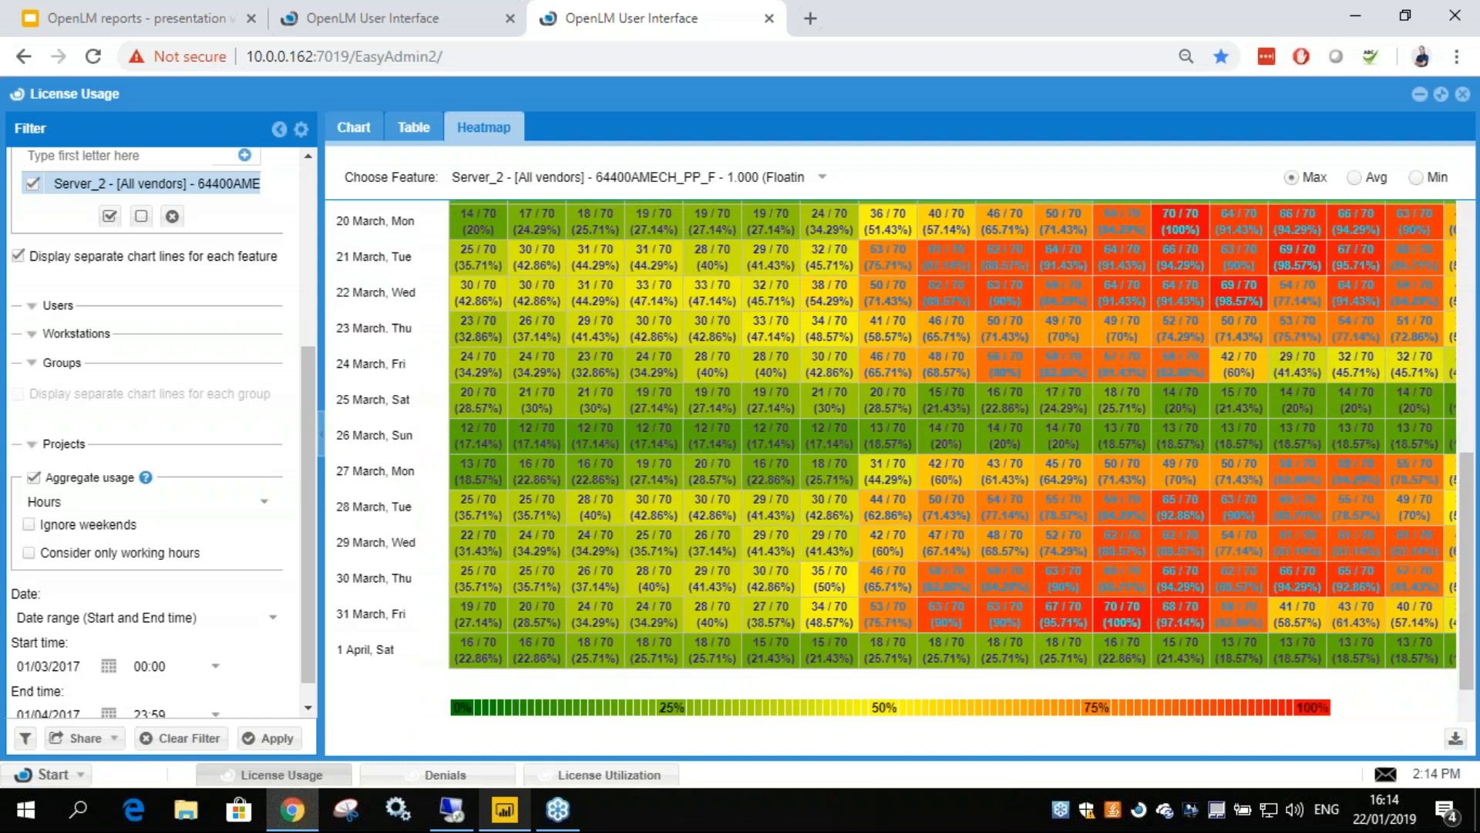
pyautogui.scroll(2, 891, 461)
pyautogui.scroll(8, 1063, 479)
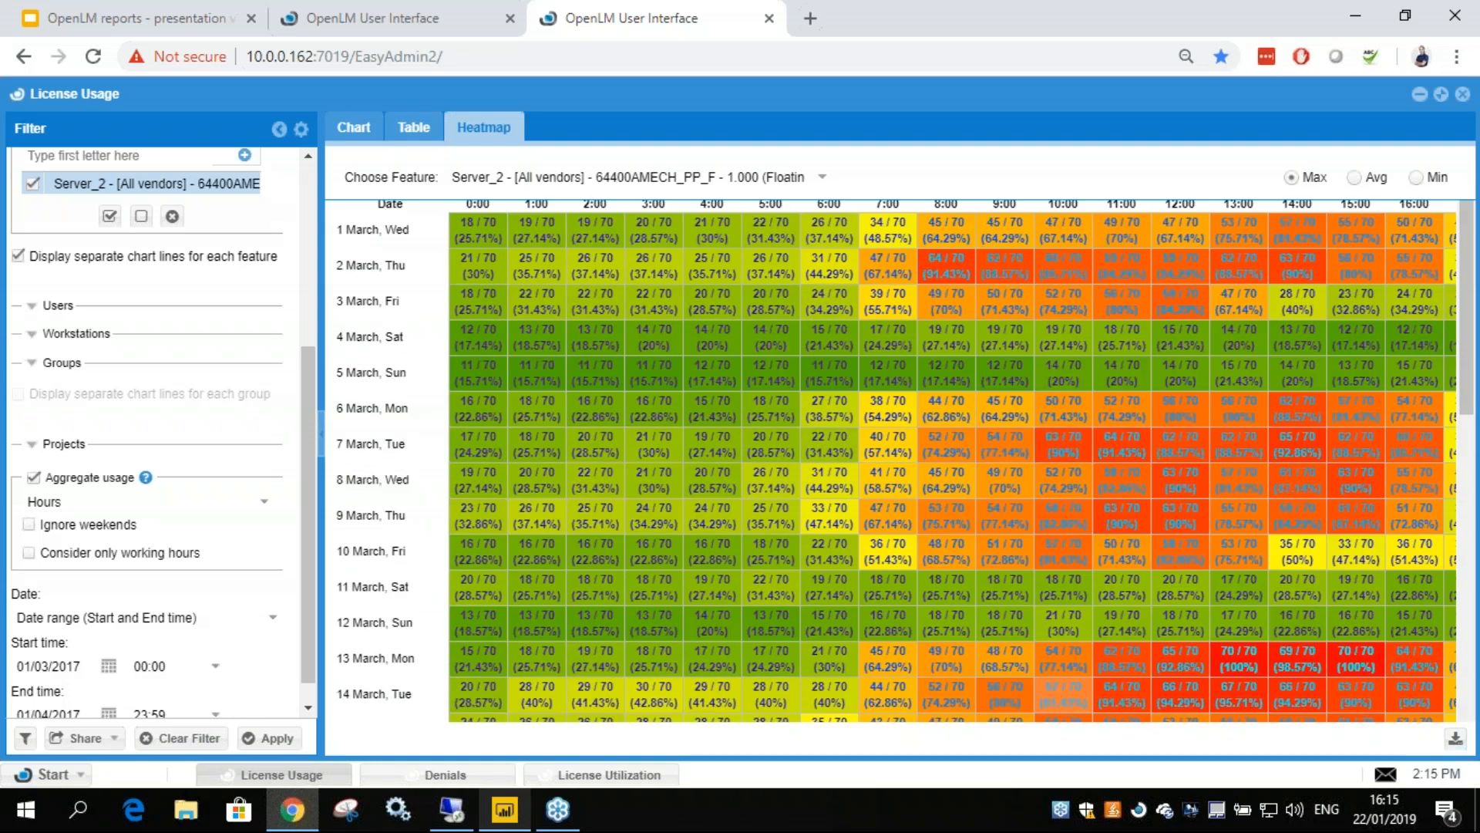
pyautogui.scroll(-1, 1236, 659)
pyautogui.scroll(-5, 1216, 433)
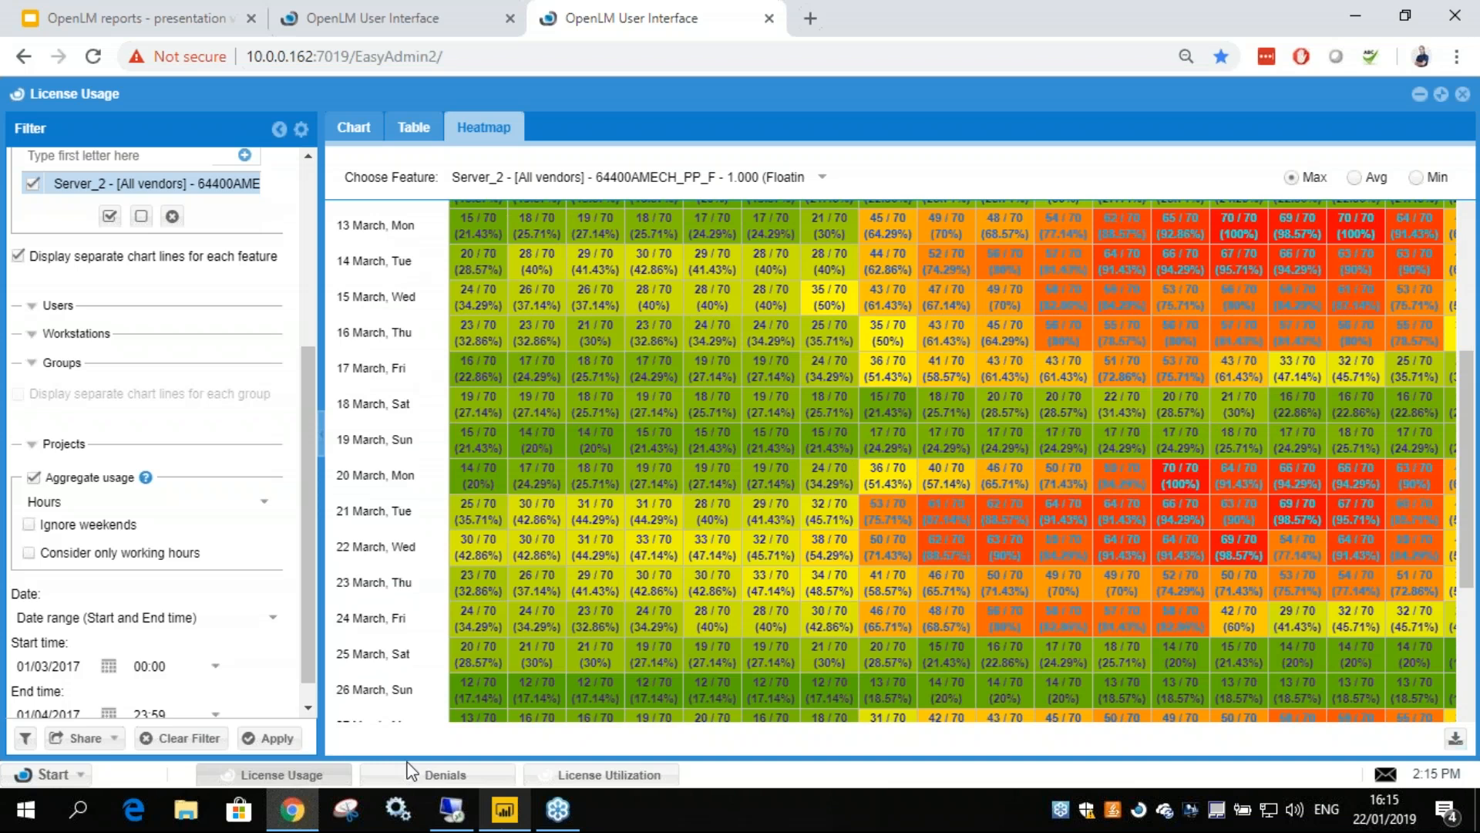
pyautogui.click(356, 131)
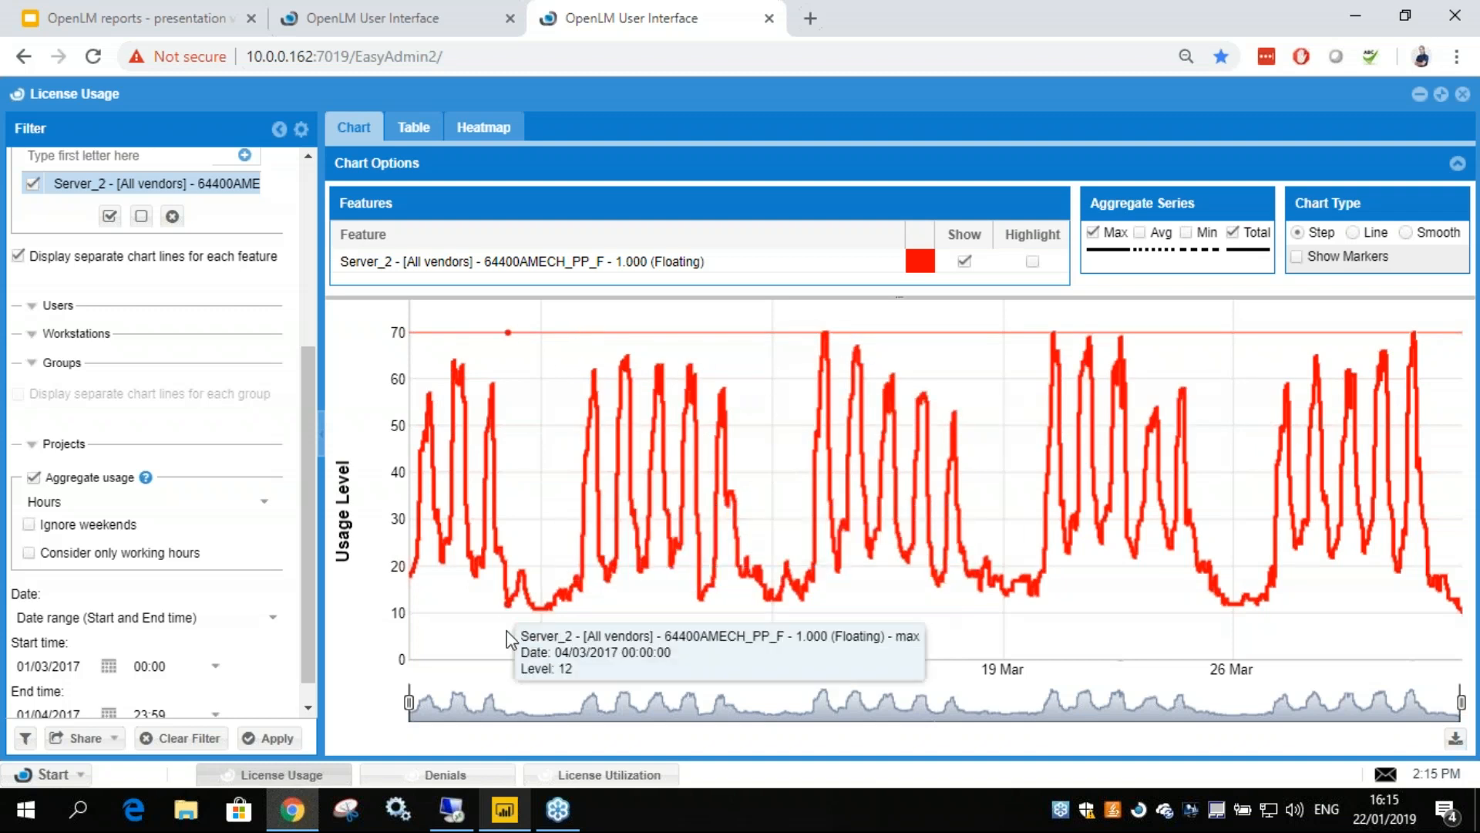
pyautogui.click(424, 778)
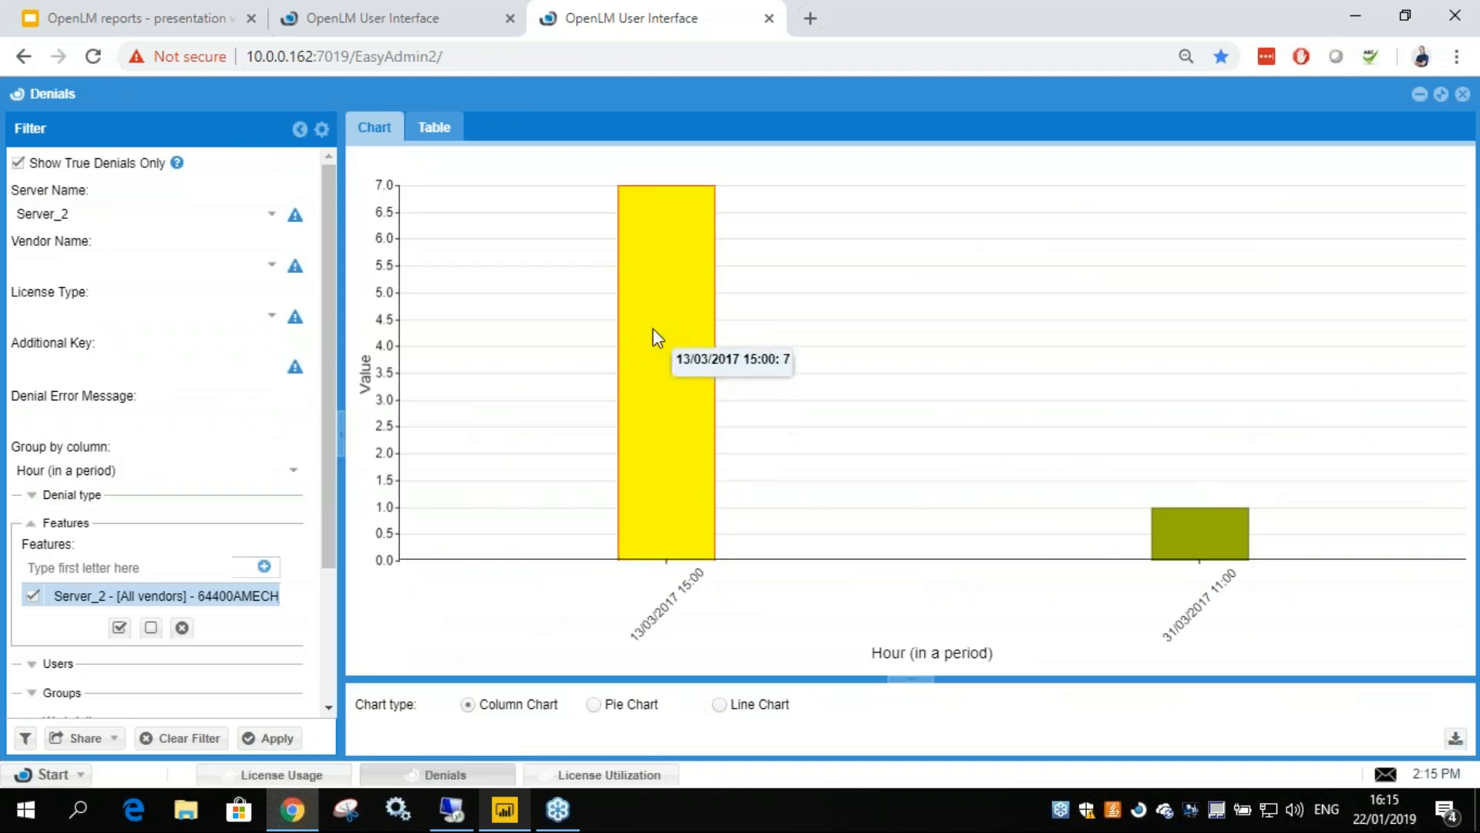
# - Compare the peaks in the March 2017 License Usage chart with the dates and hours of denials in the Denials chart
pyautogui.click(274, 775)
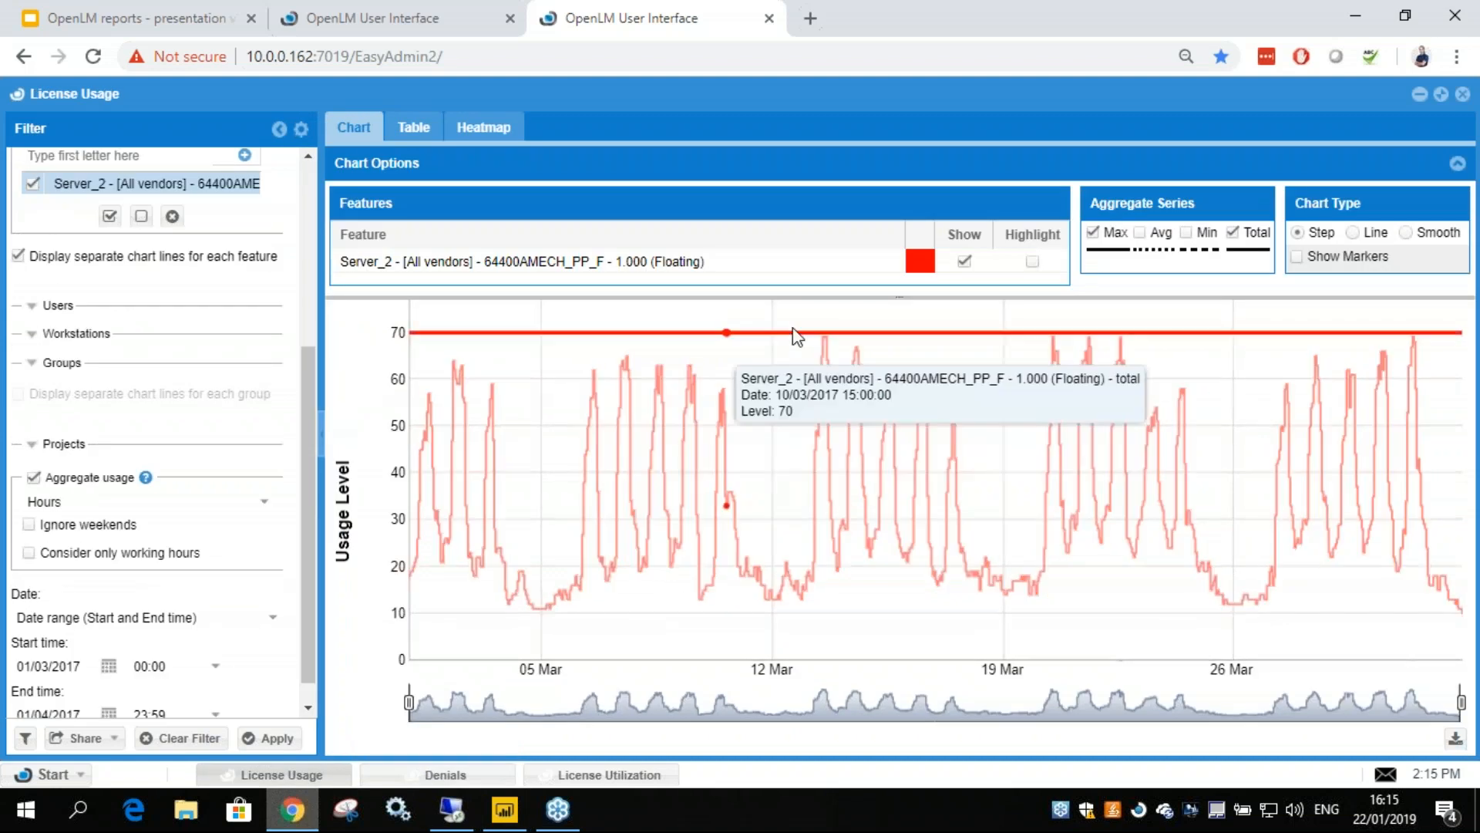
pyautogui.click(440, 775)
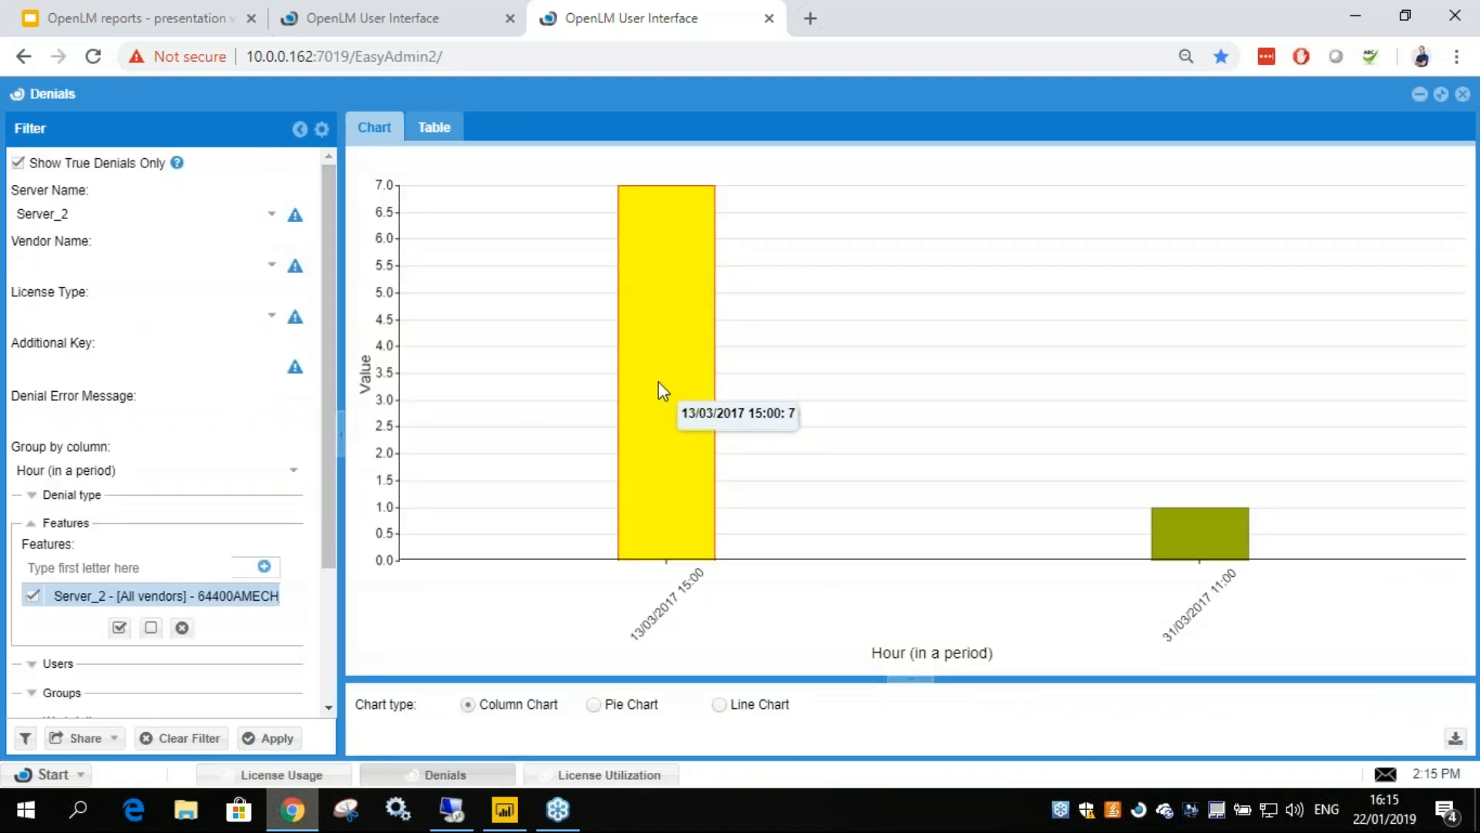
pyautogui.click(307, 776)
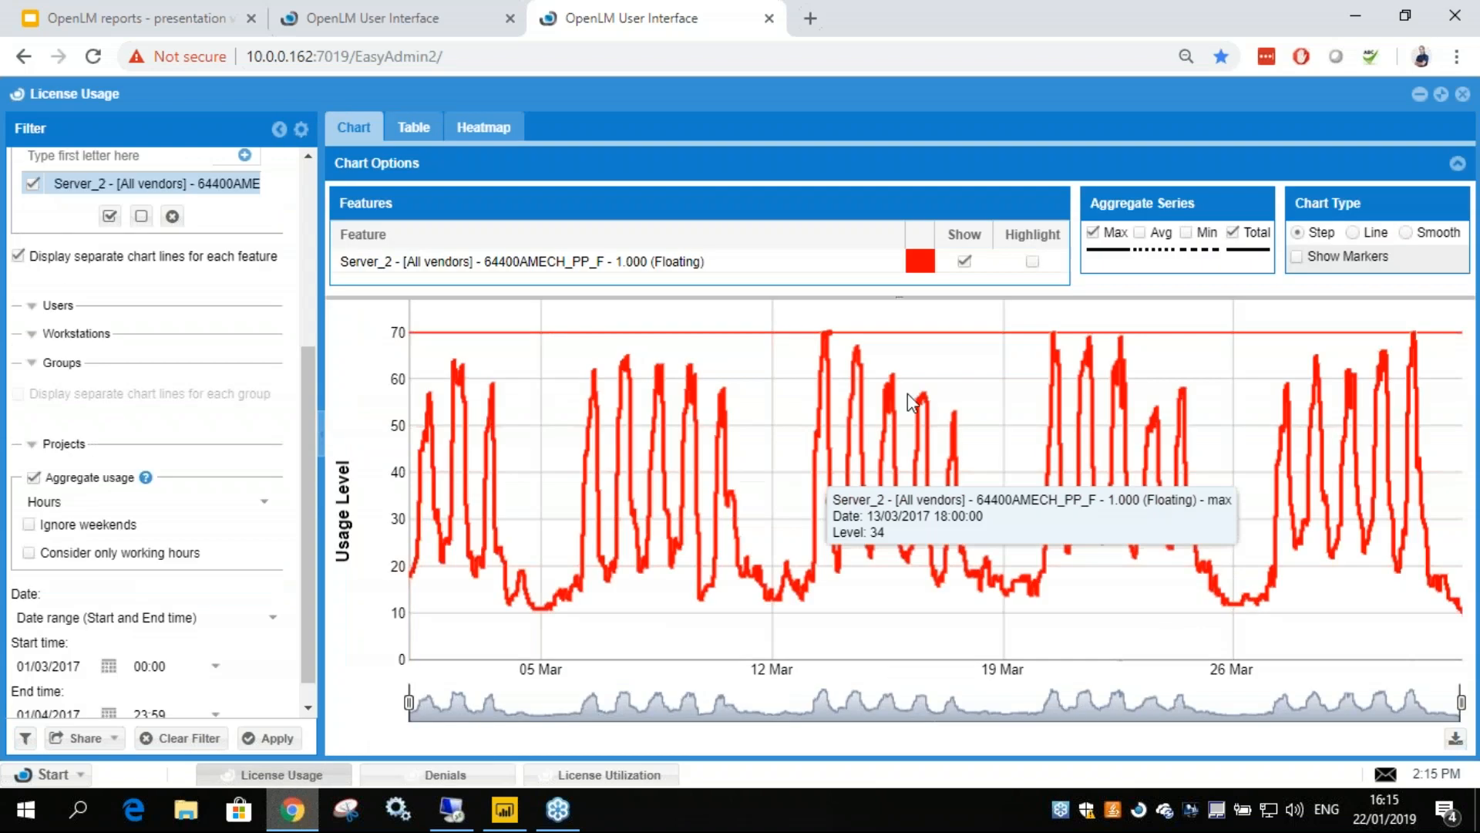
pyautogui.click(439, 775)
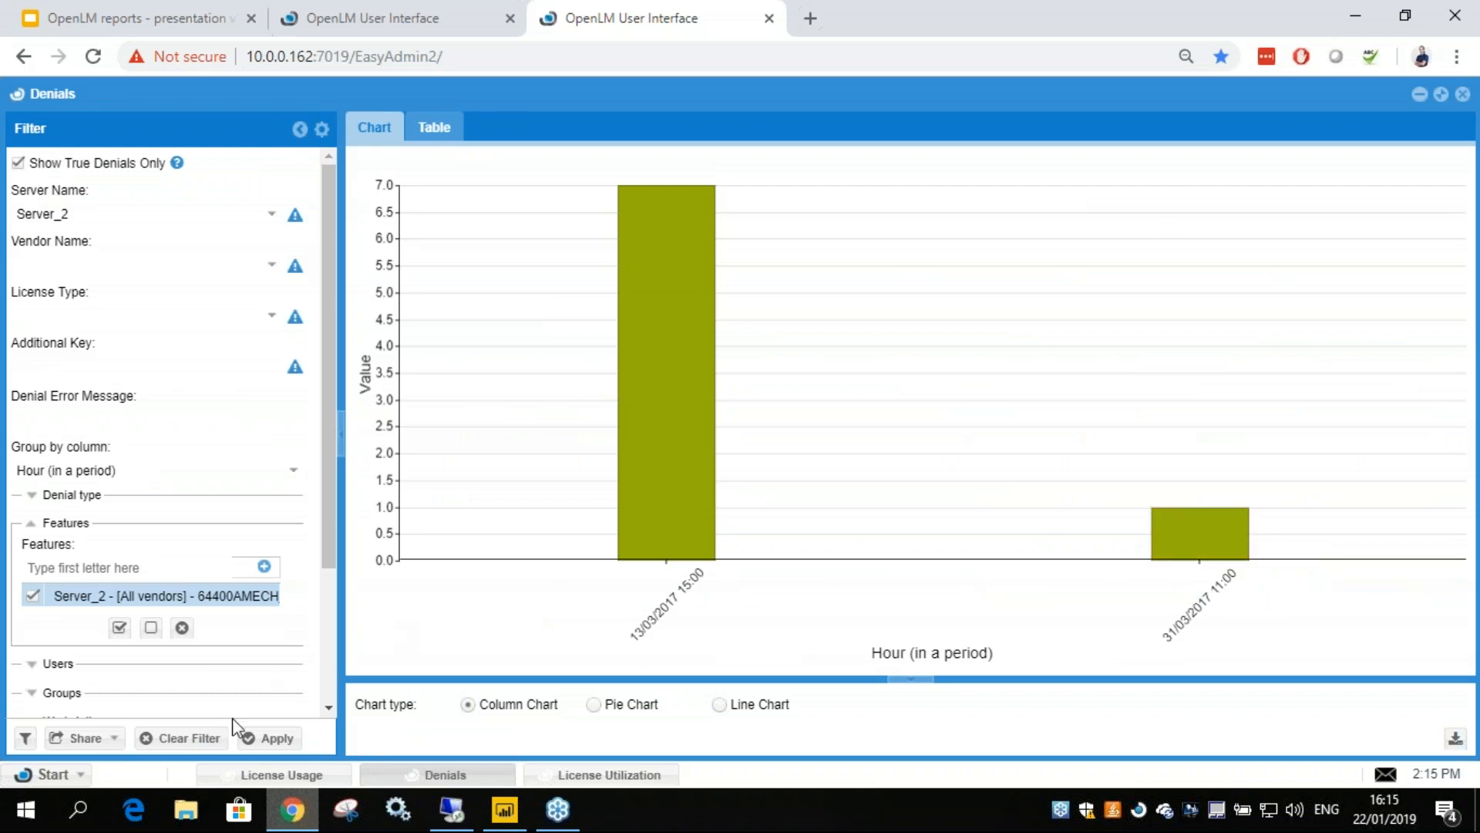
pyautogui.scroll(-3, 206, 594)
pyautogui.scroll(-1, 206, 594)
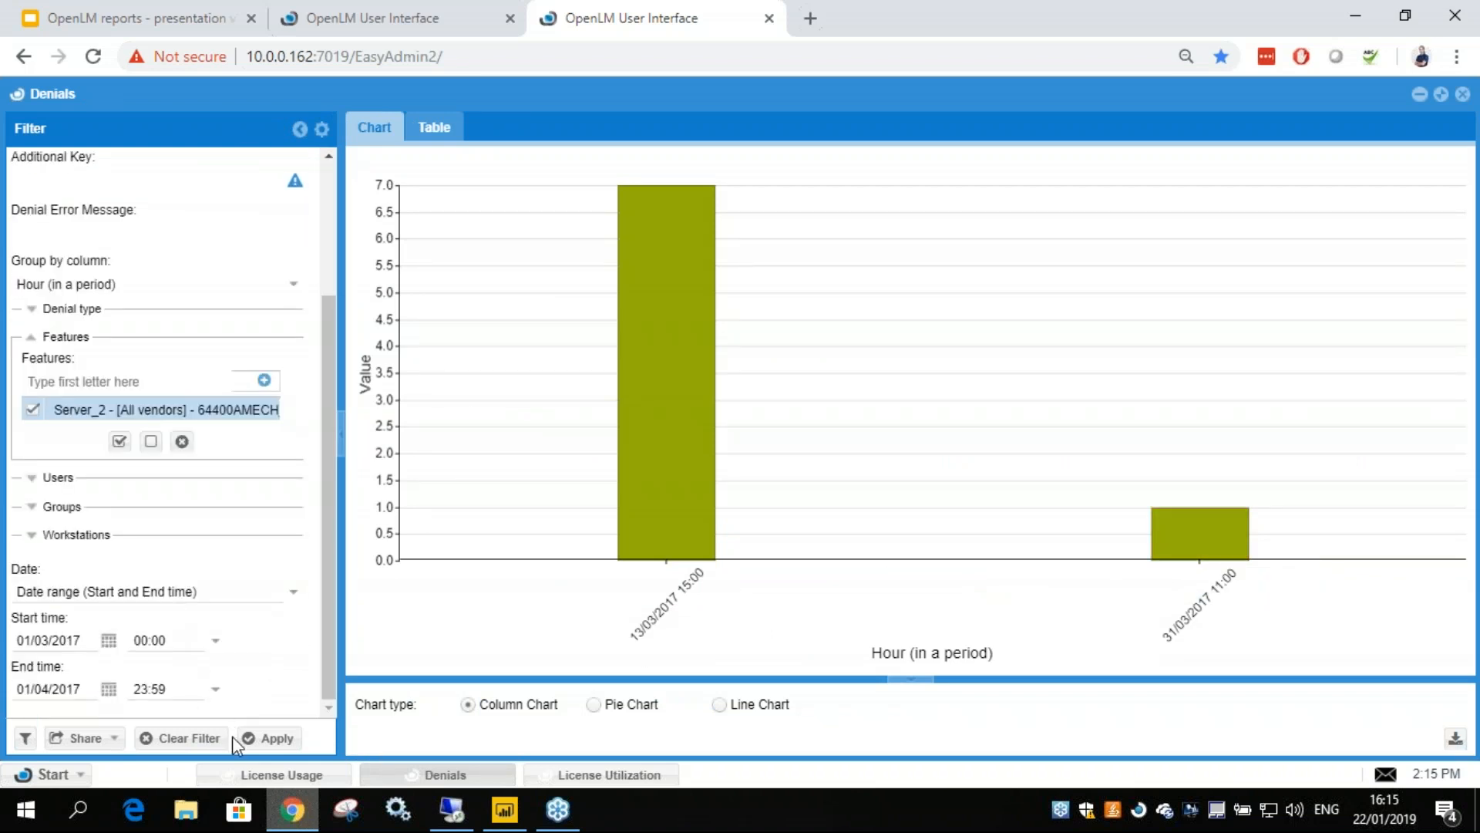
pyautogui.click(309, 775)
pyautogui.scroll(-1, 168, 626)
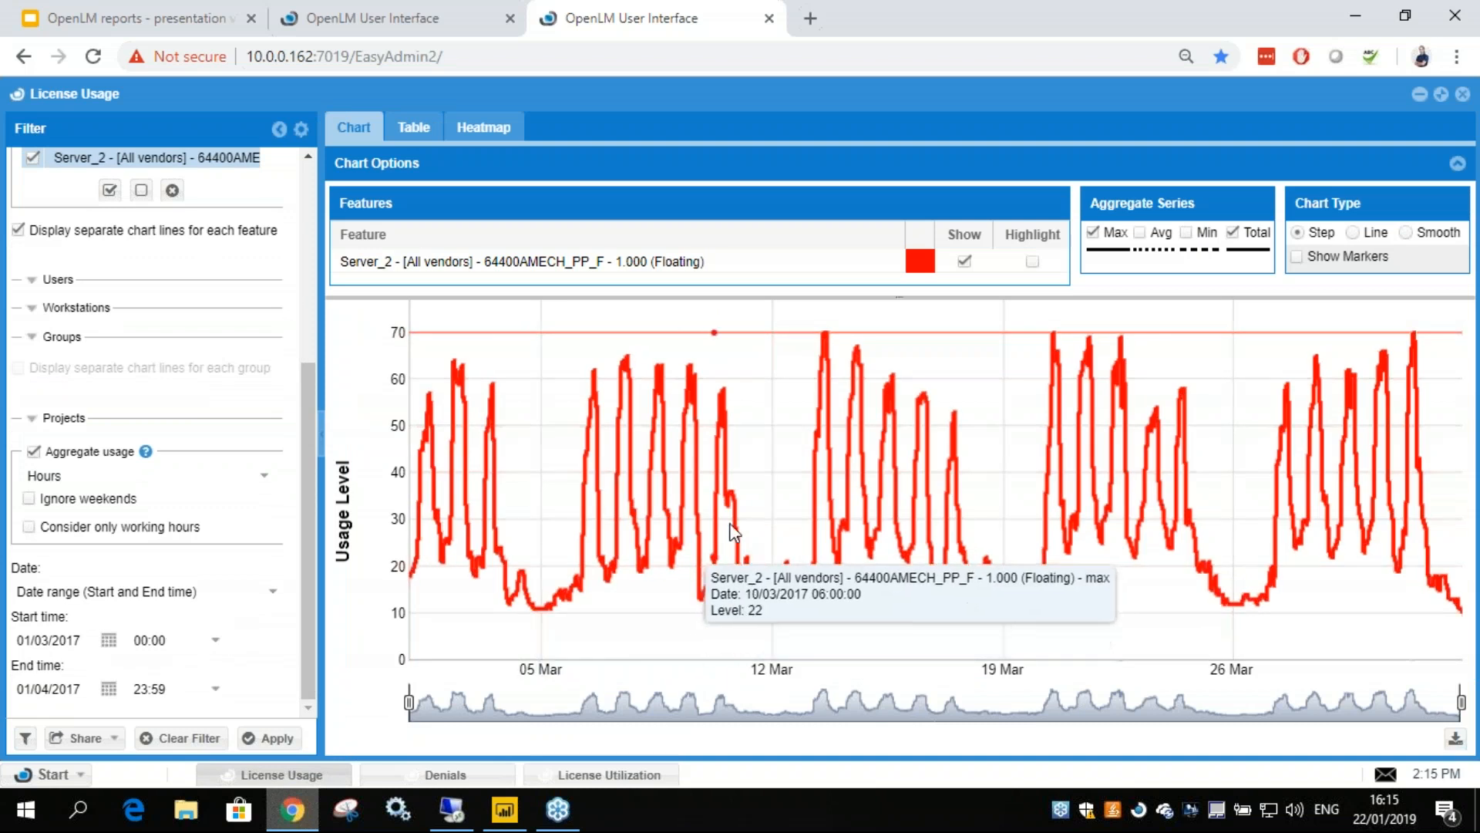
pyautogui.click(479, 776)
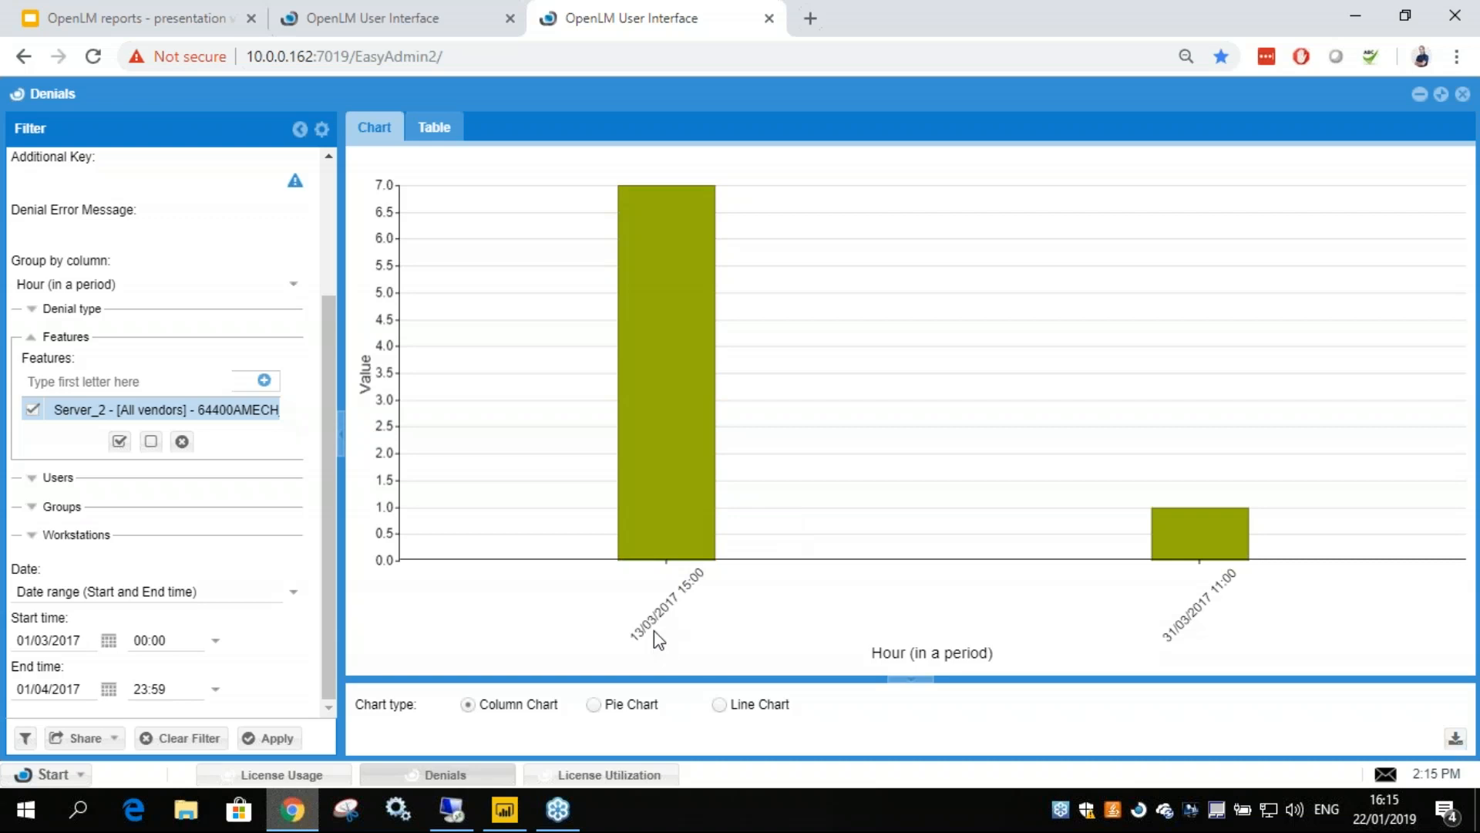
# - In the License Utilization report, set the Quality of Service to 95% and check its license level, followed by 99%
pyautogui.click(568, 777)
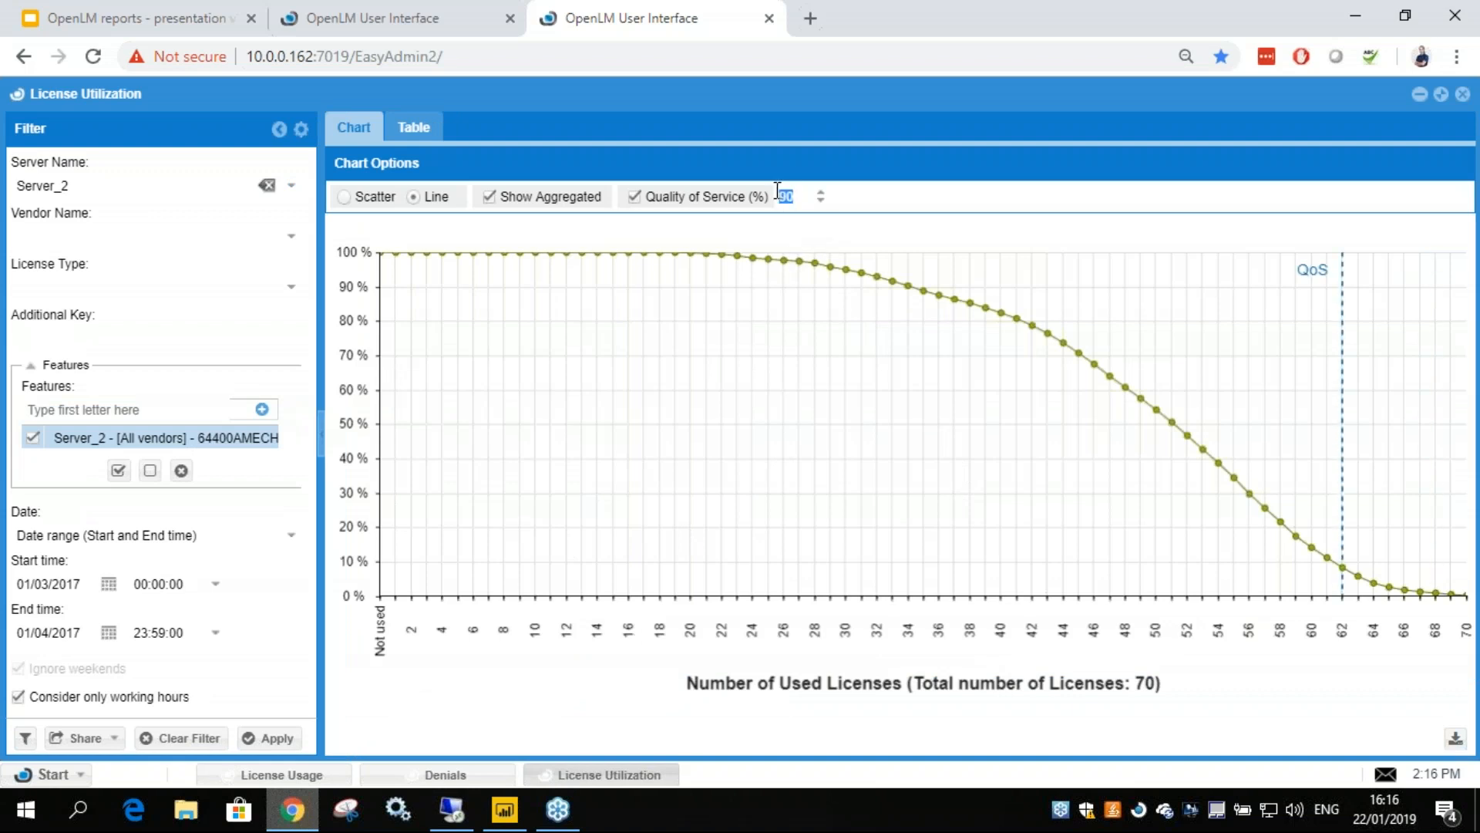
pyautogui.write('95')
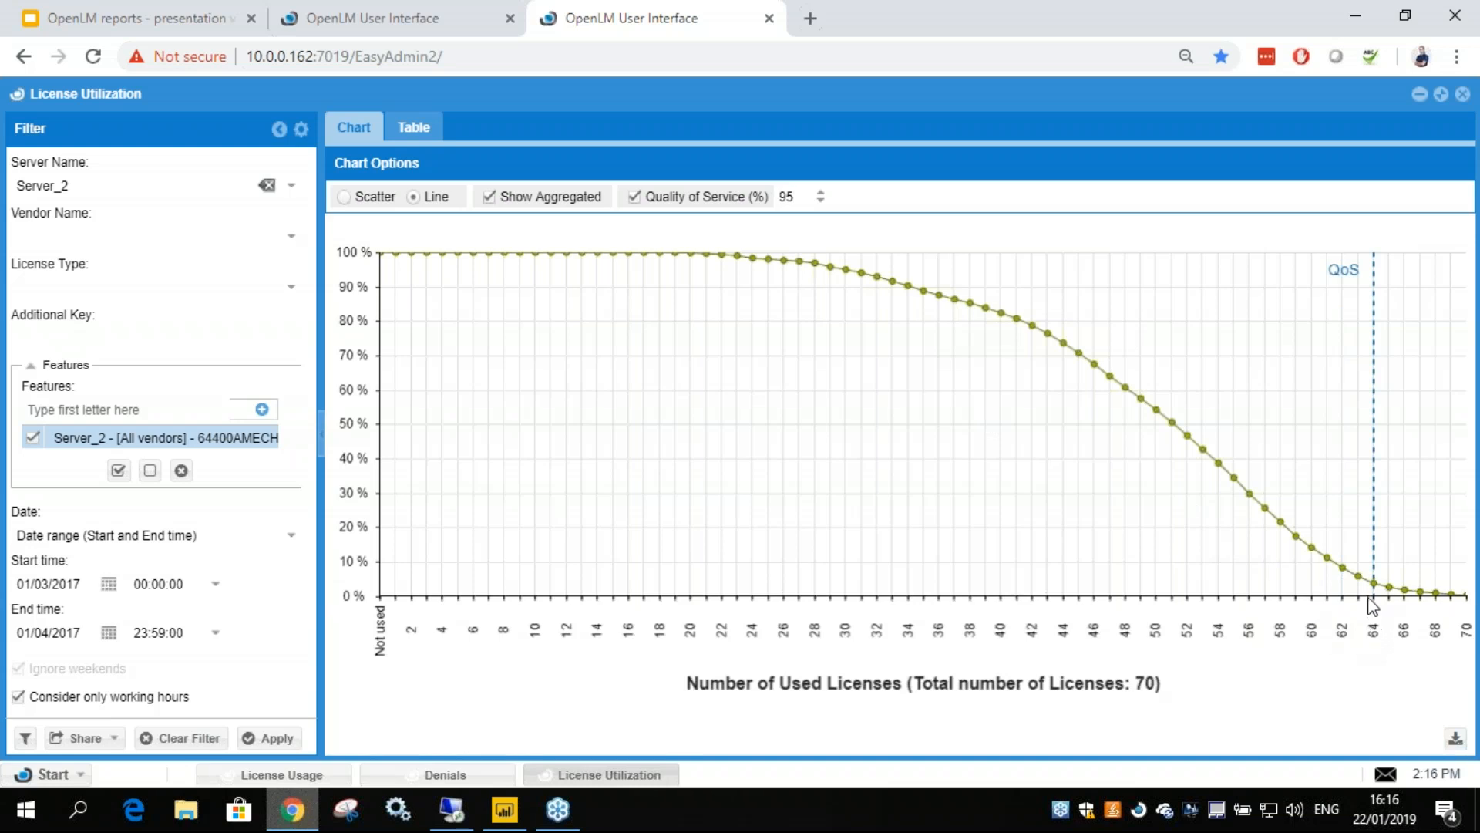
pyautogui.moveTo(1376, 586)
pyautogui.write('99')
pyautogui.moveTo(1441, 600)
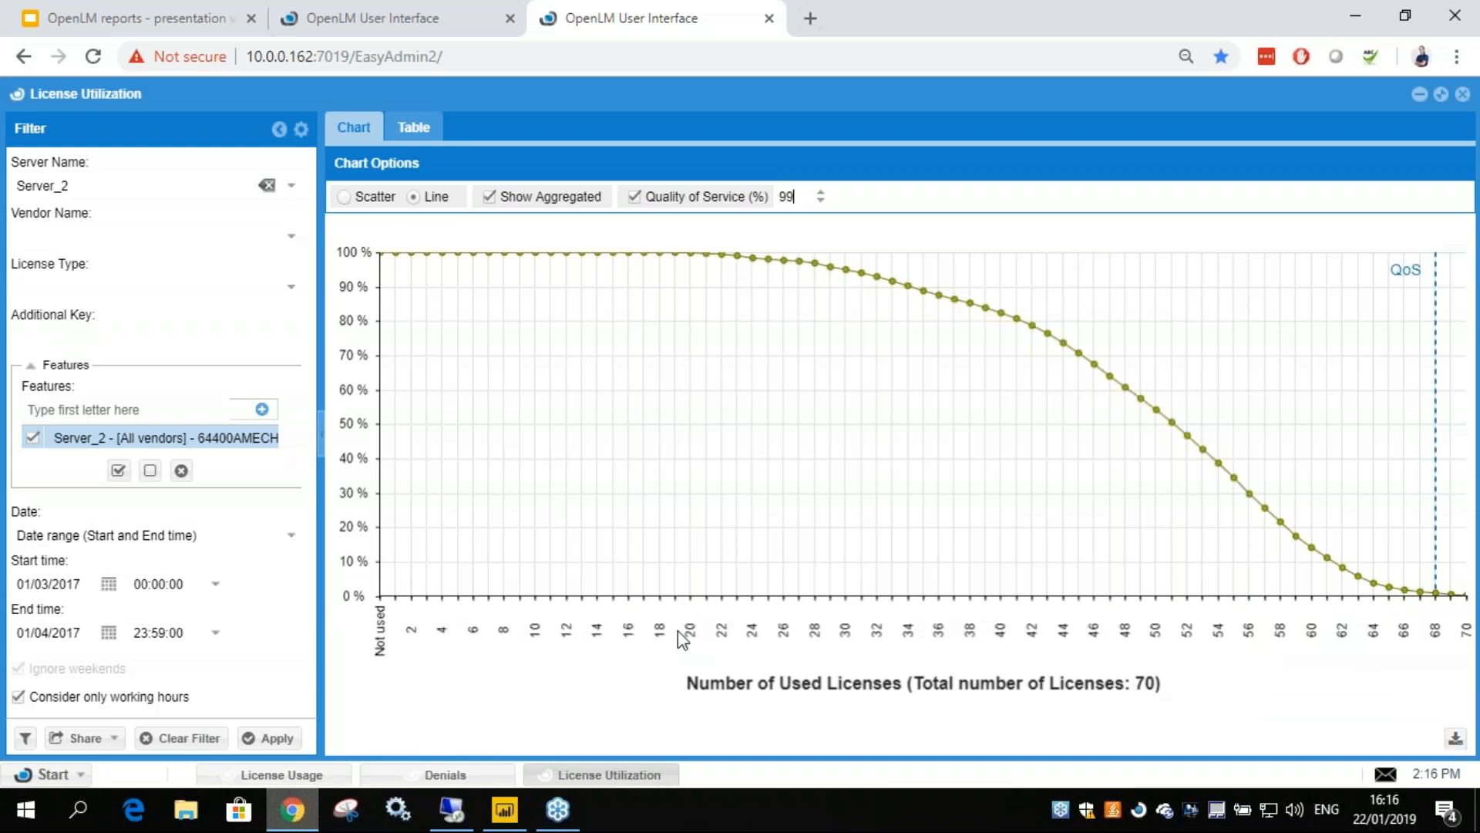
# - Turn off the aggregated display in the License Utilization chart to view the plain distribution, and turn it back on
pyautogui.click(491, 198)
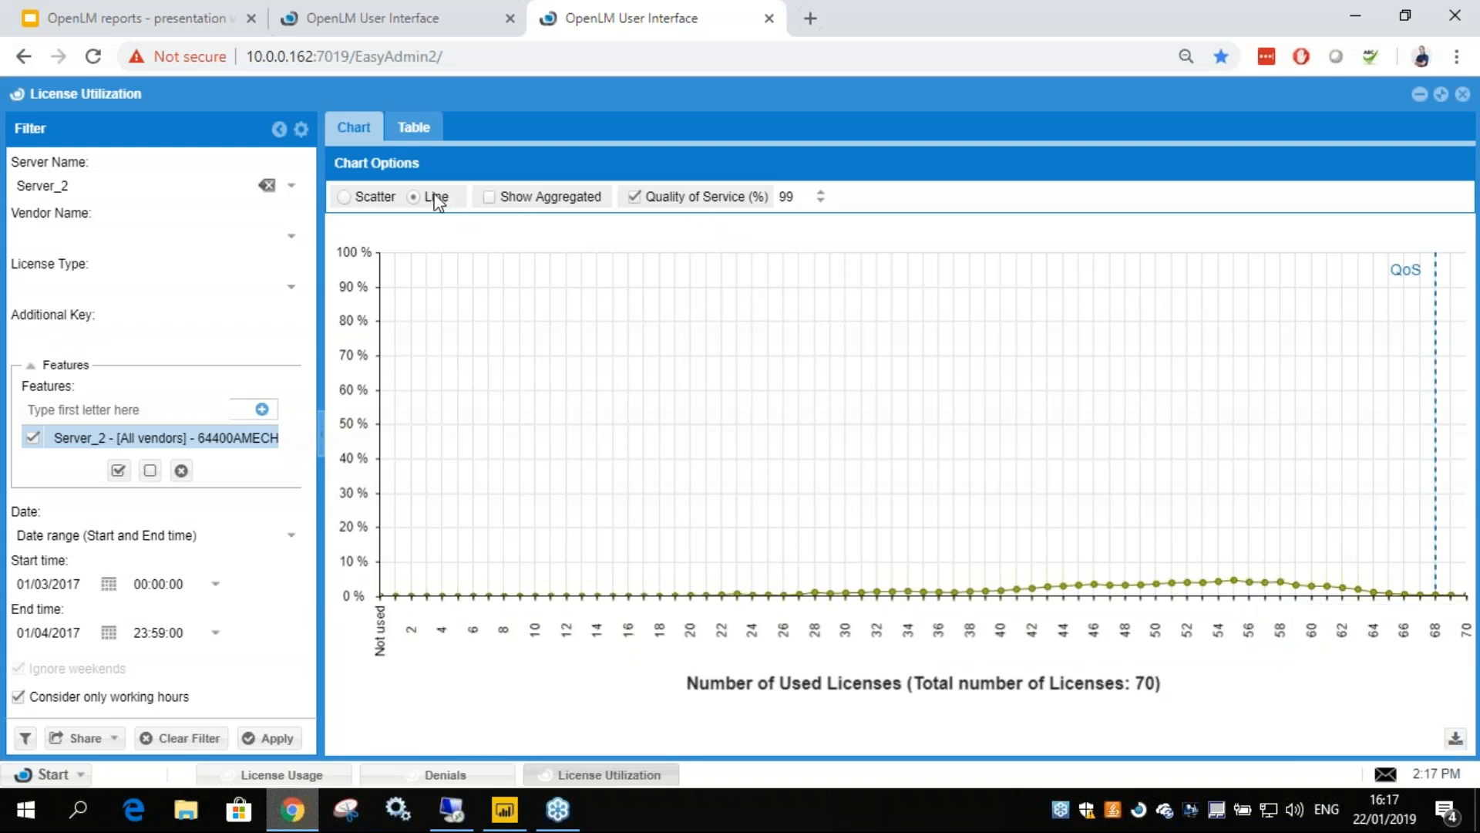
pyautogui.click(489, 198)
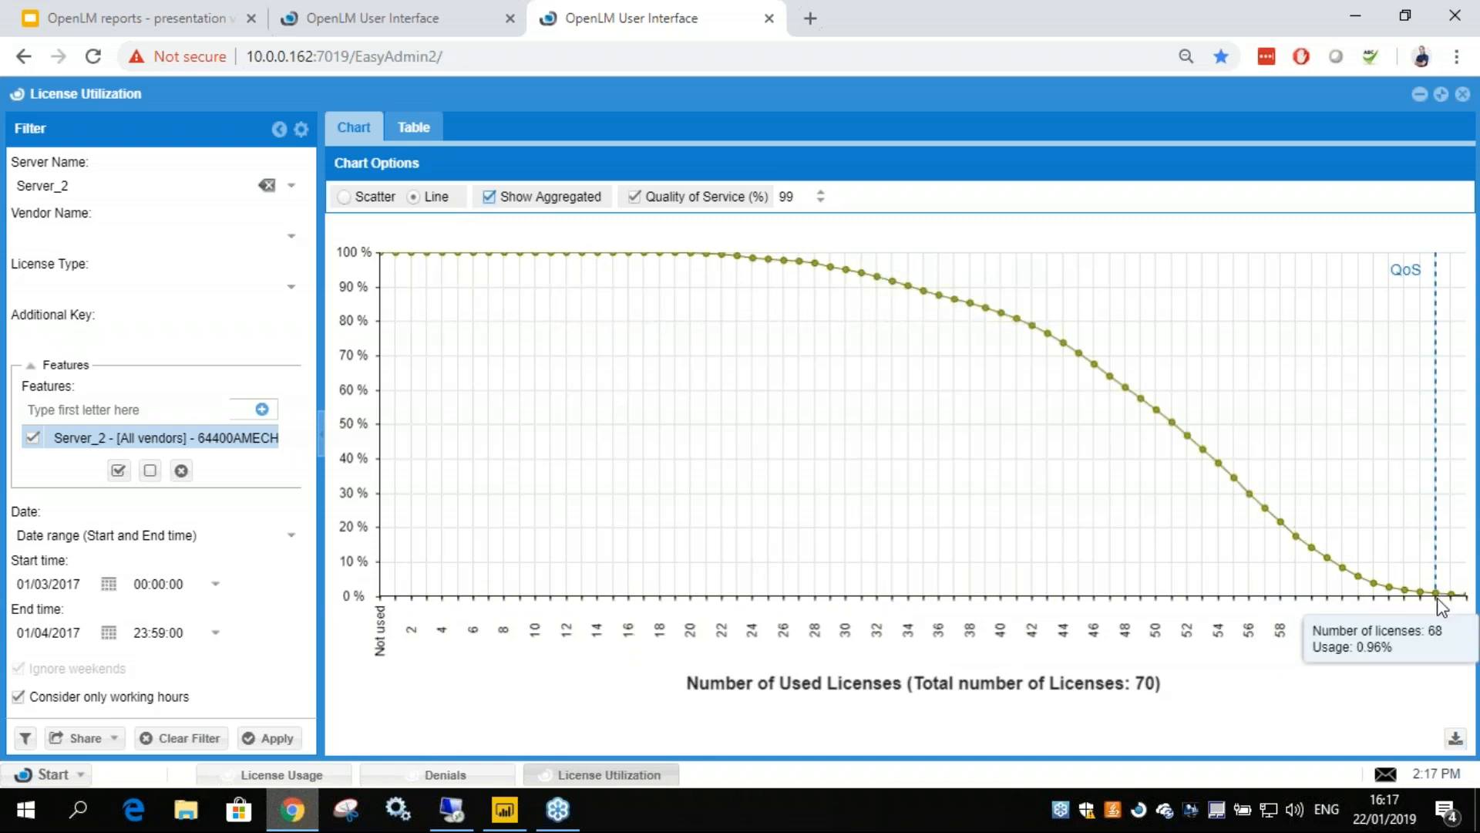
pyautogui.doubleClick(780, 197)
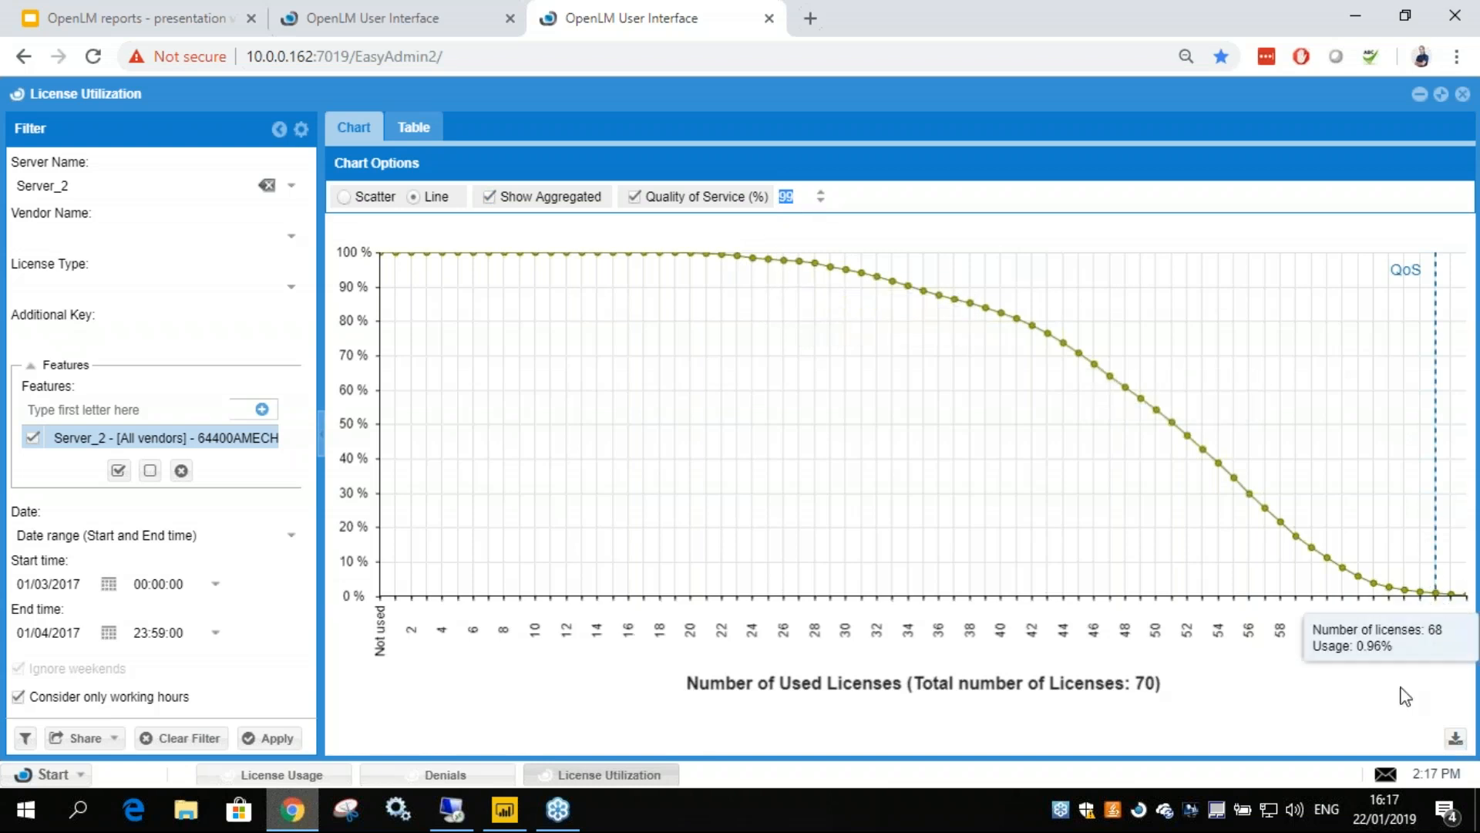
pyautogui.click(1324, 703)
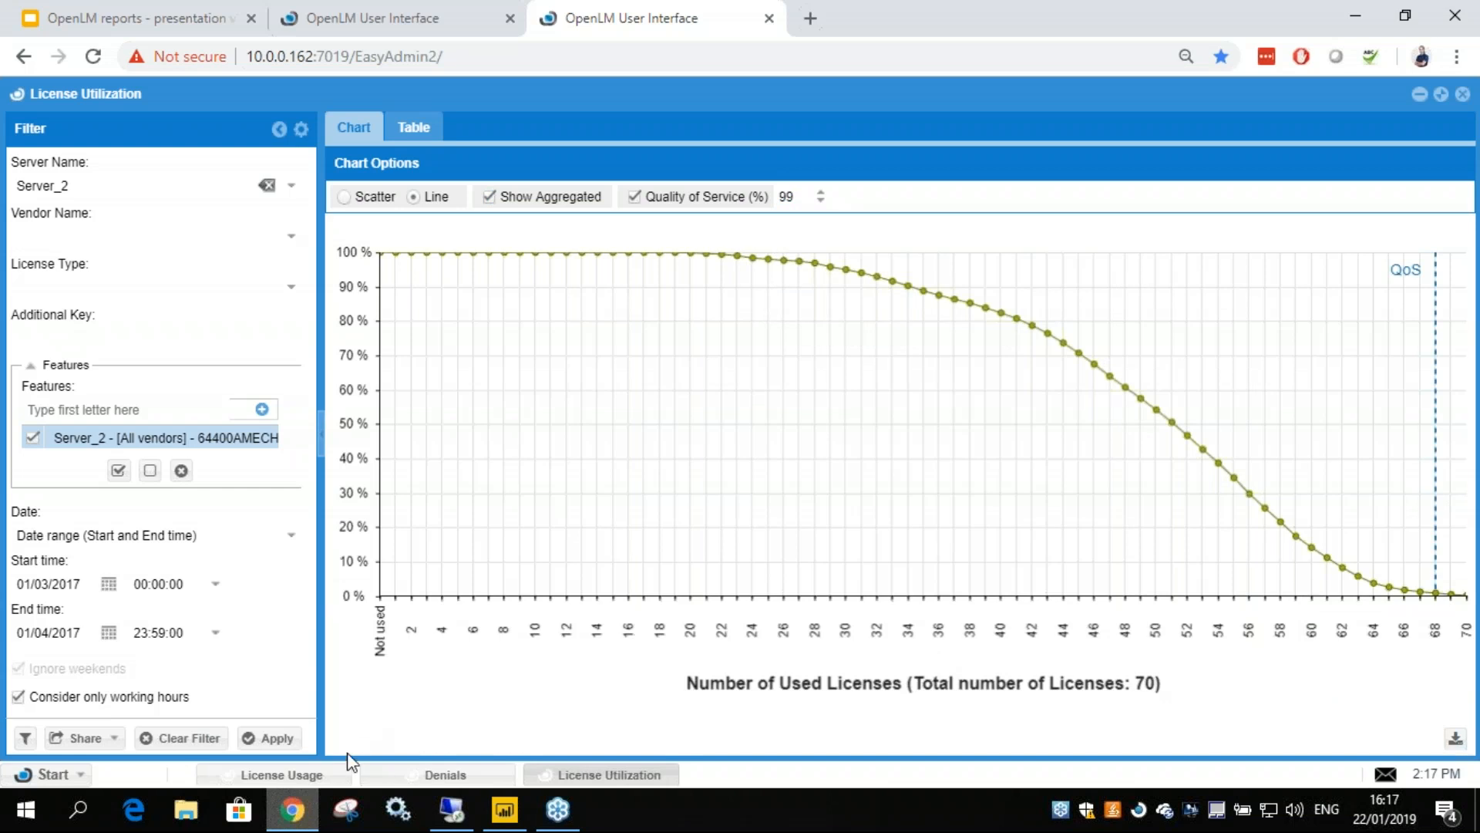
# - Add a desktop shortcut for the License Usage report that uses the saved filter "Workshop Demo Low"
pyautogui.click(334, 775)
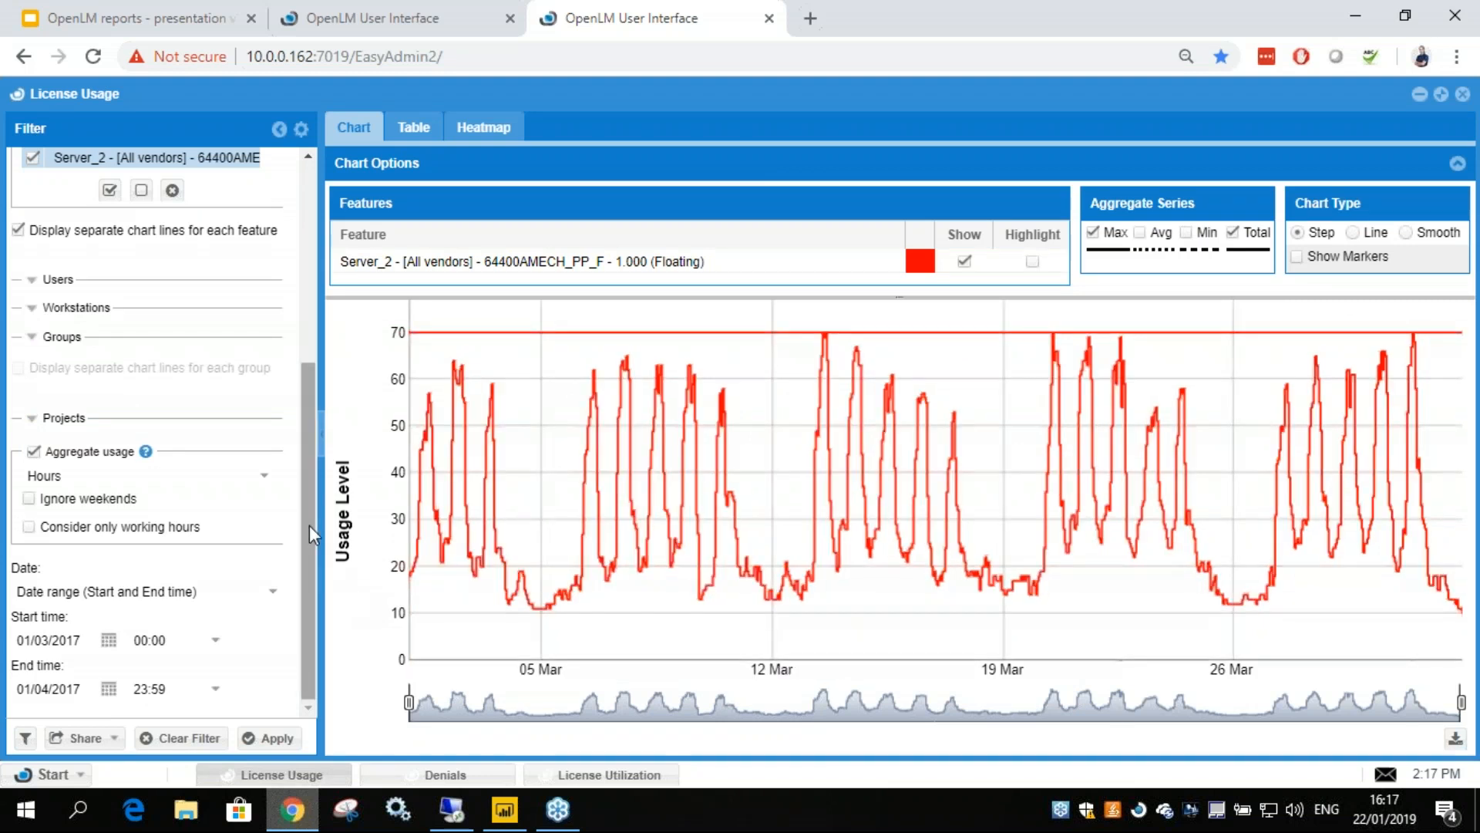
pyautogui.scroll(5, 309, 525)
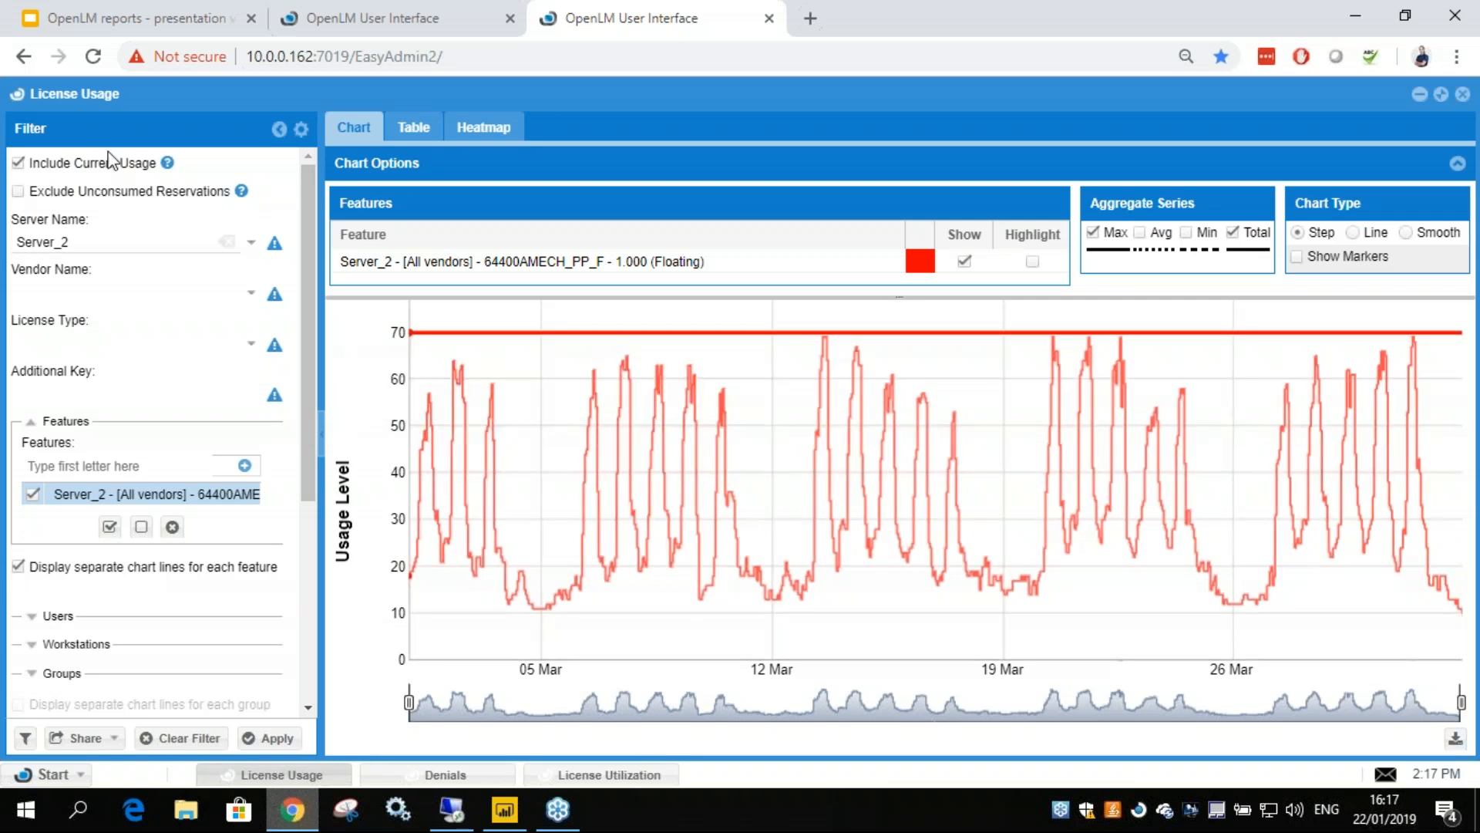
pyautogui.click(22, 98)
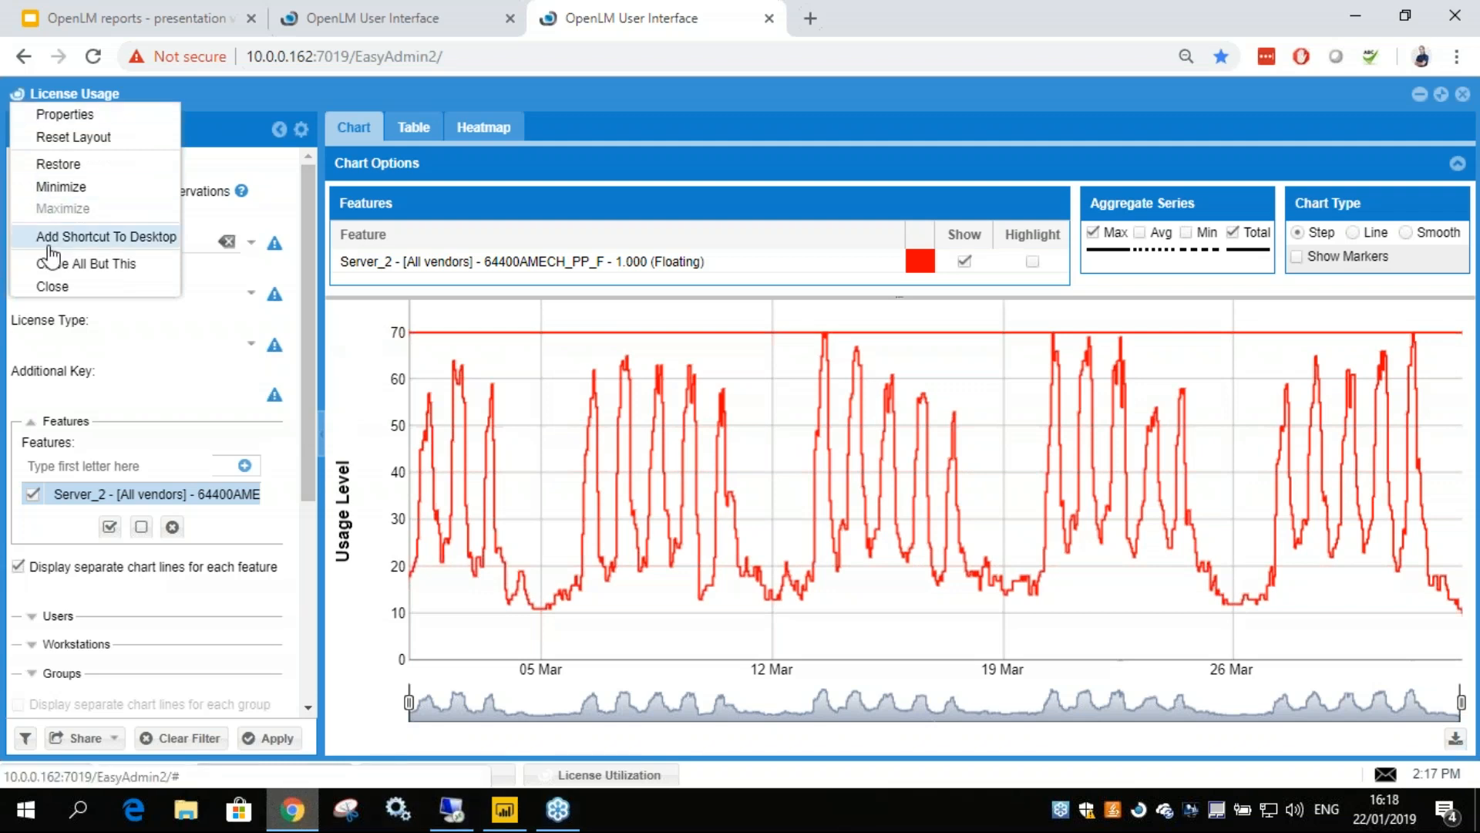
pyautogui.click(118, 249)
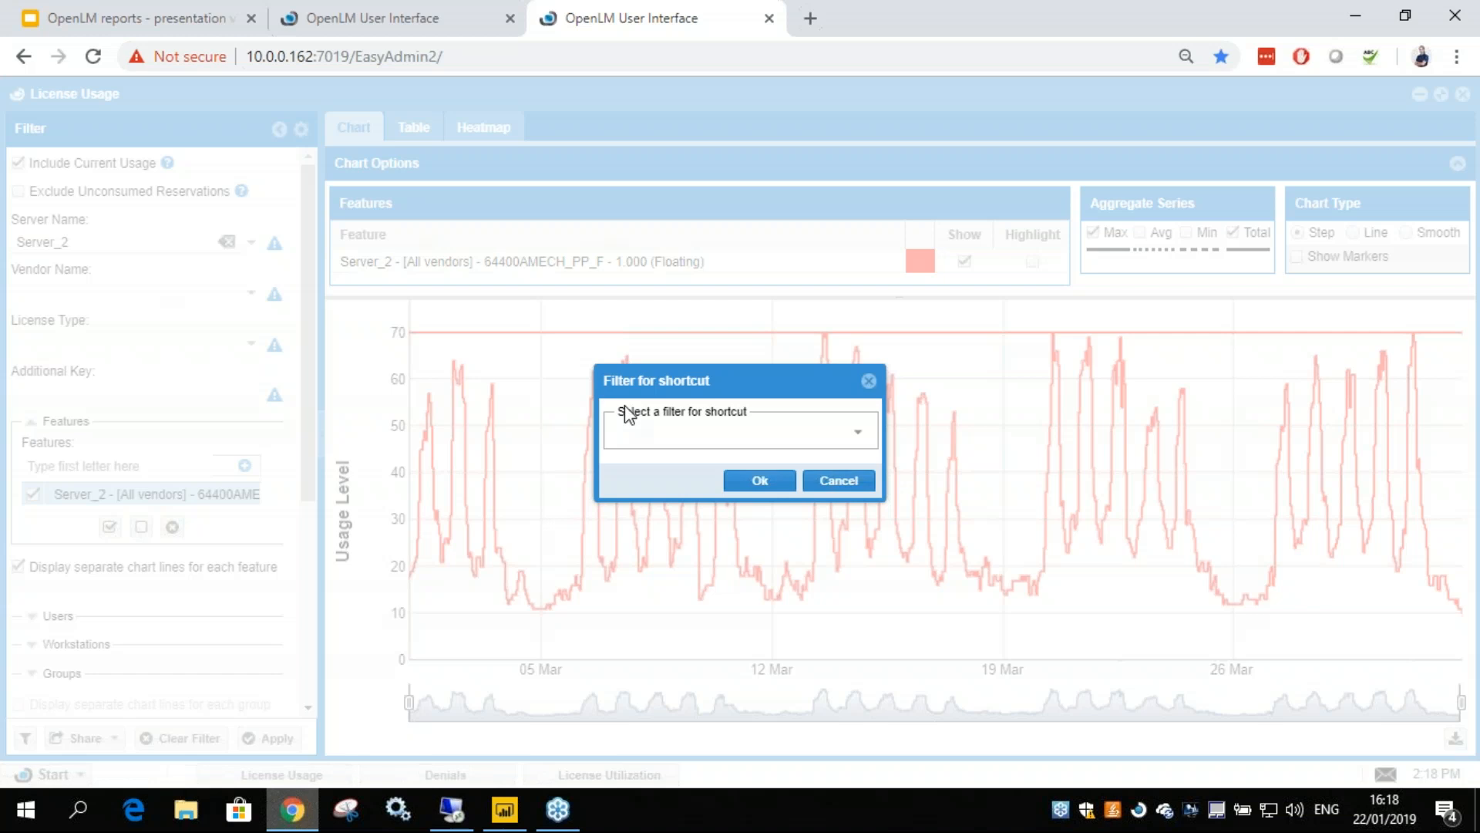
pyautogui.click(856, 439)
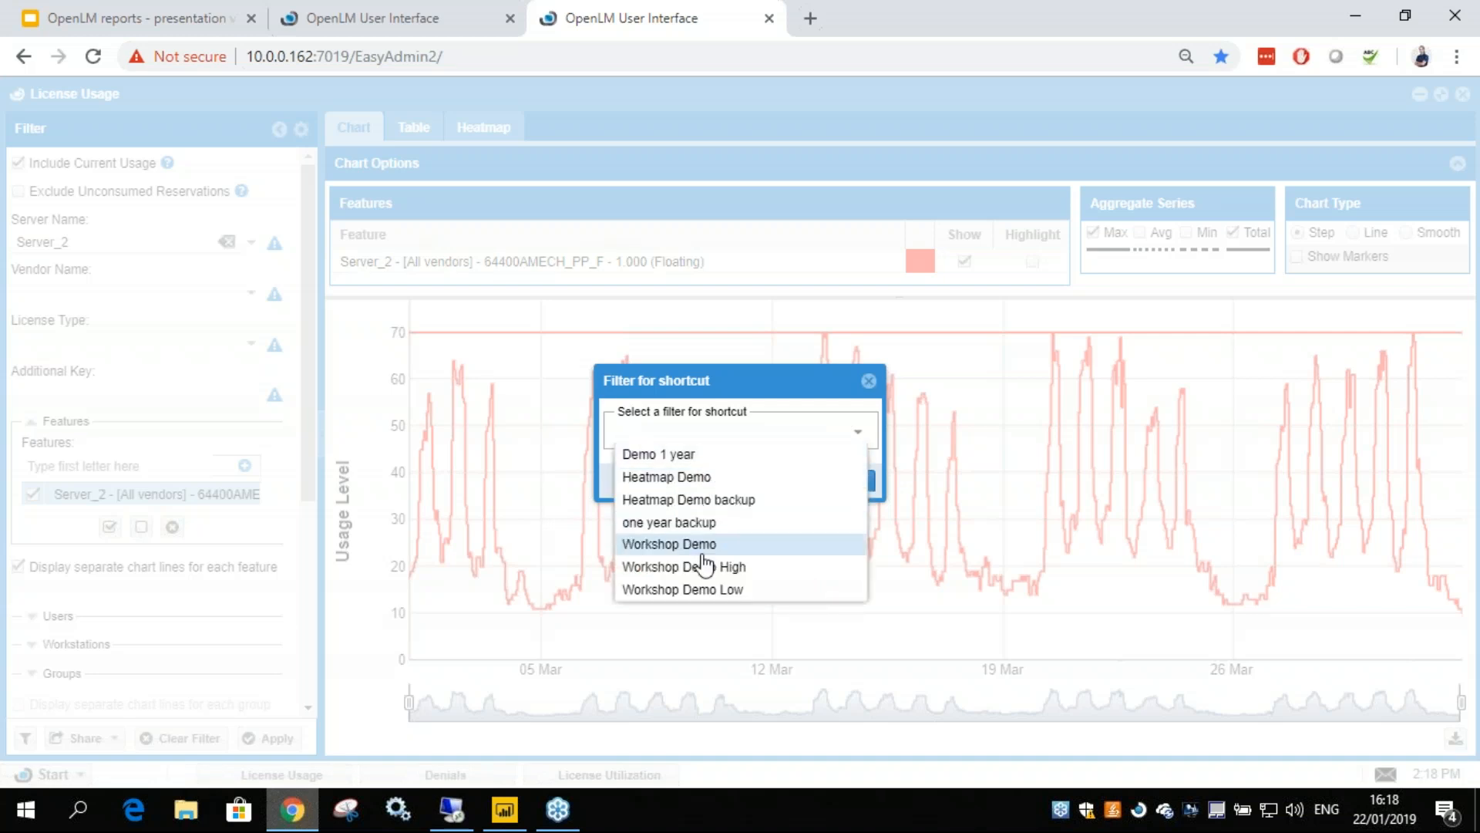
pyautogui.click(703, 589)
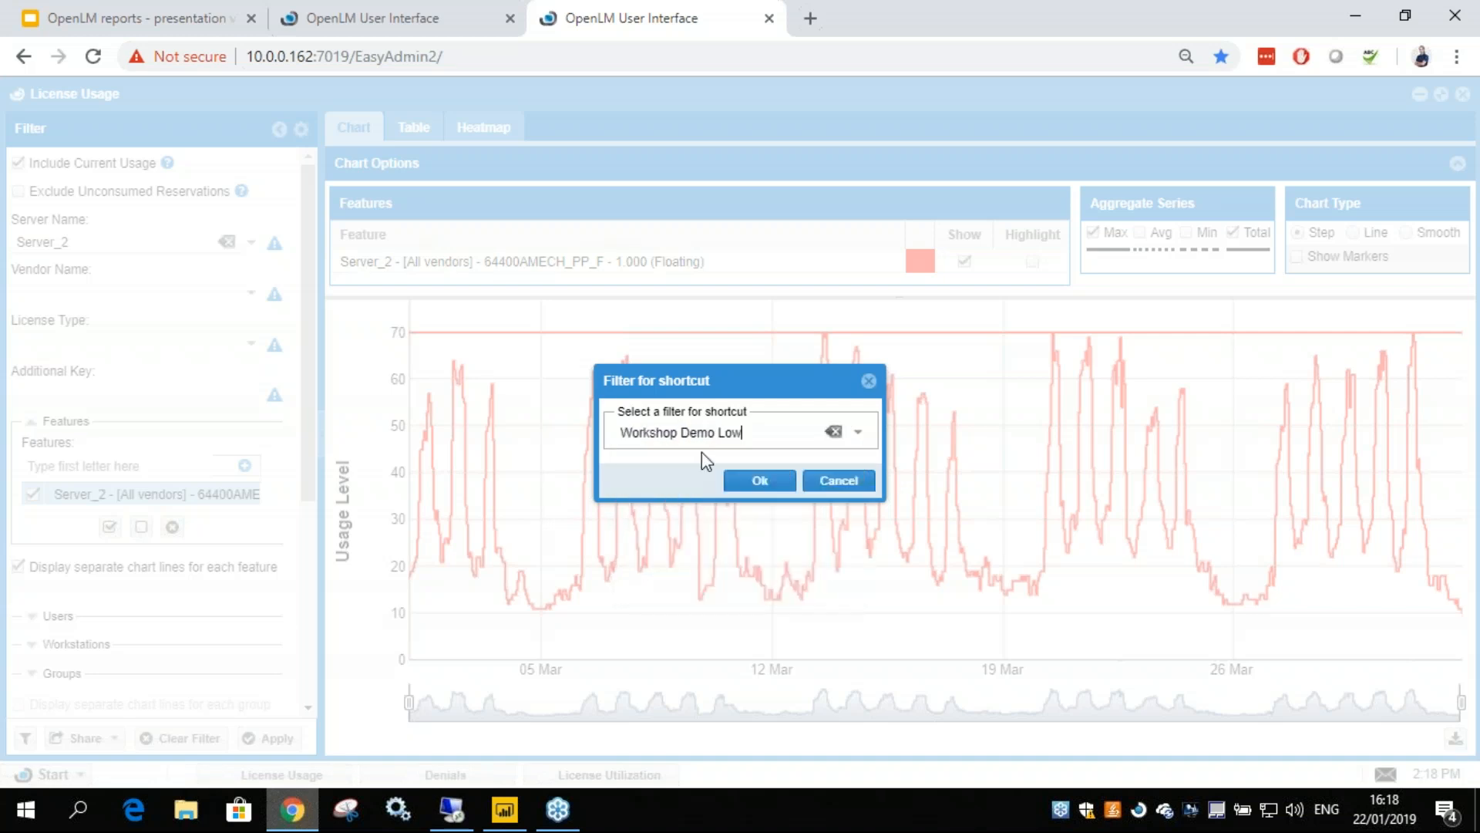
pyautogui.click(752, 487)
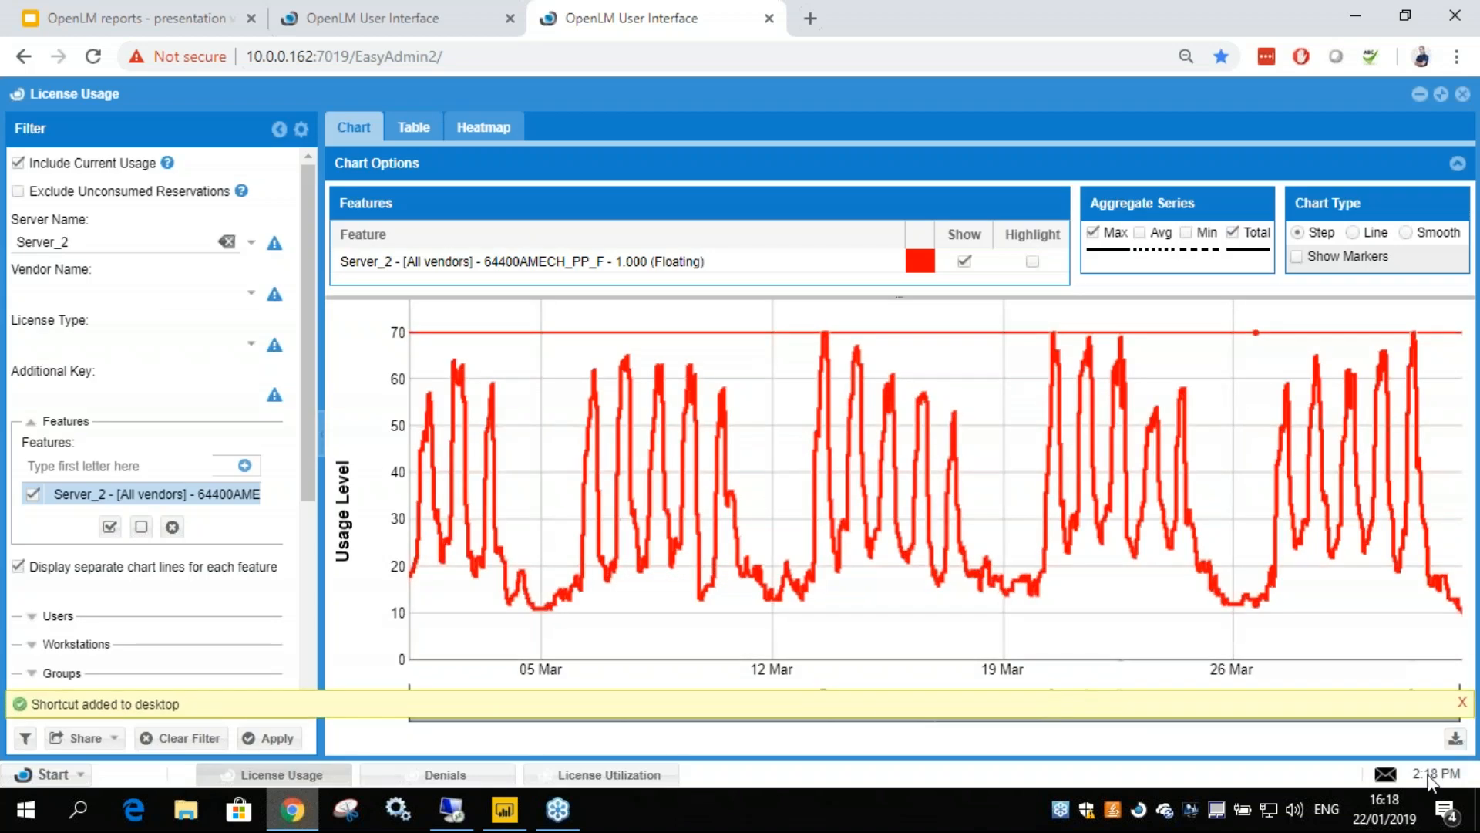
# - Minimize the three open report windows and reposition the "License Usage - Workshop Demo Low" shortcut on the desktop
pyautogui.click(1419, 93)
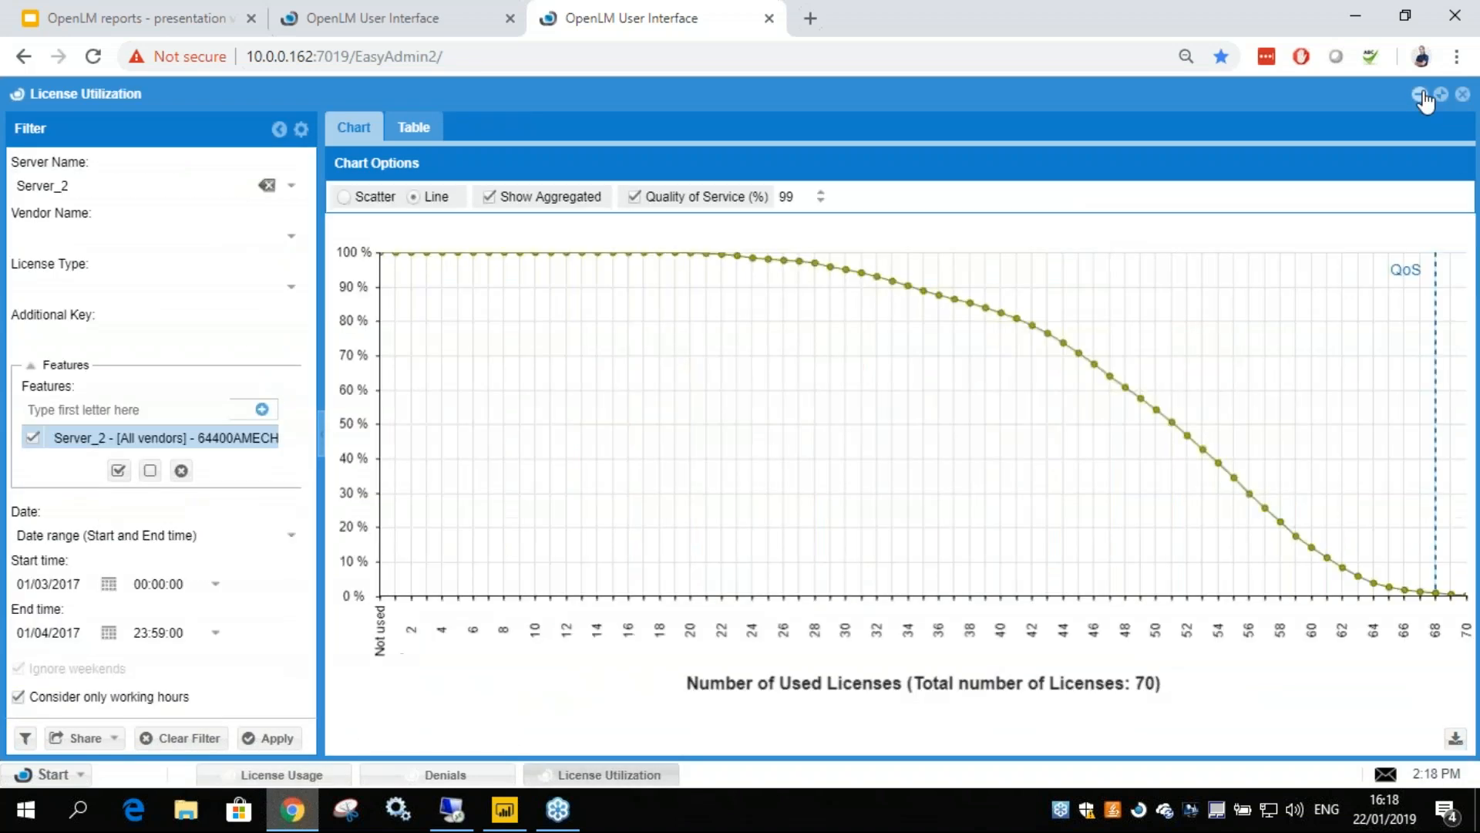
pyautogui.click(1419, 94)
pyautogui.click(1420, 93)
pyautogui.moveTo(212, 247); pyautogui.dragTo(250, 317)
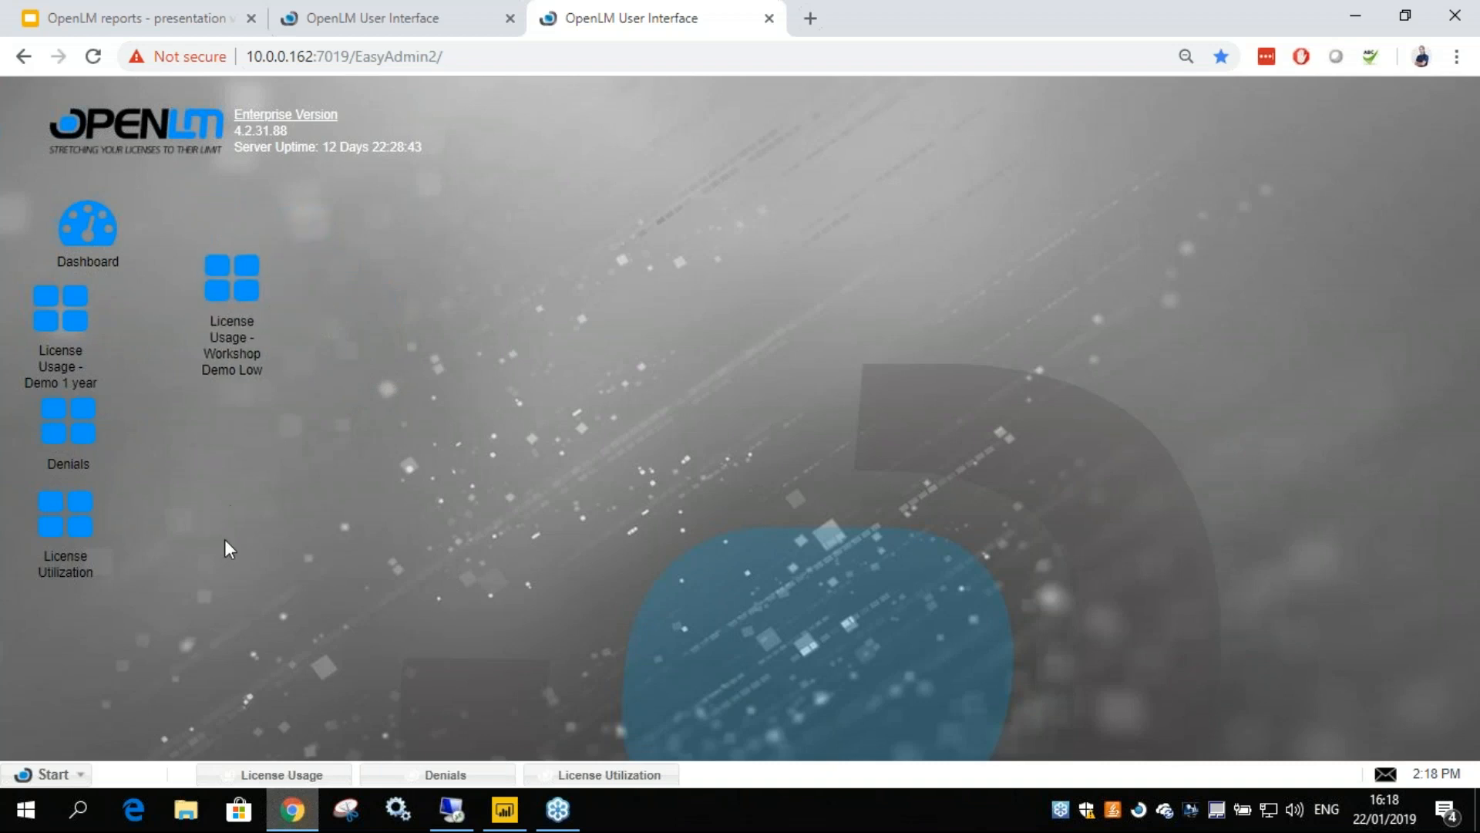
# - Open the License Usage report from the "Workshop Demo Low" desktop shortcut and apply its filter to the chart
pyautogui.doubleClick(236, 293)
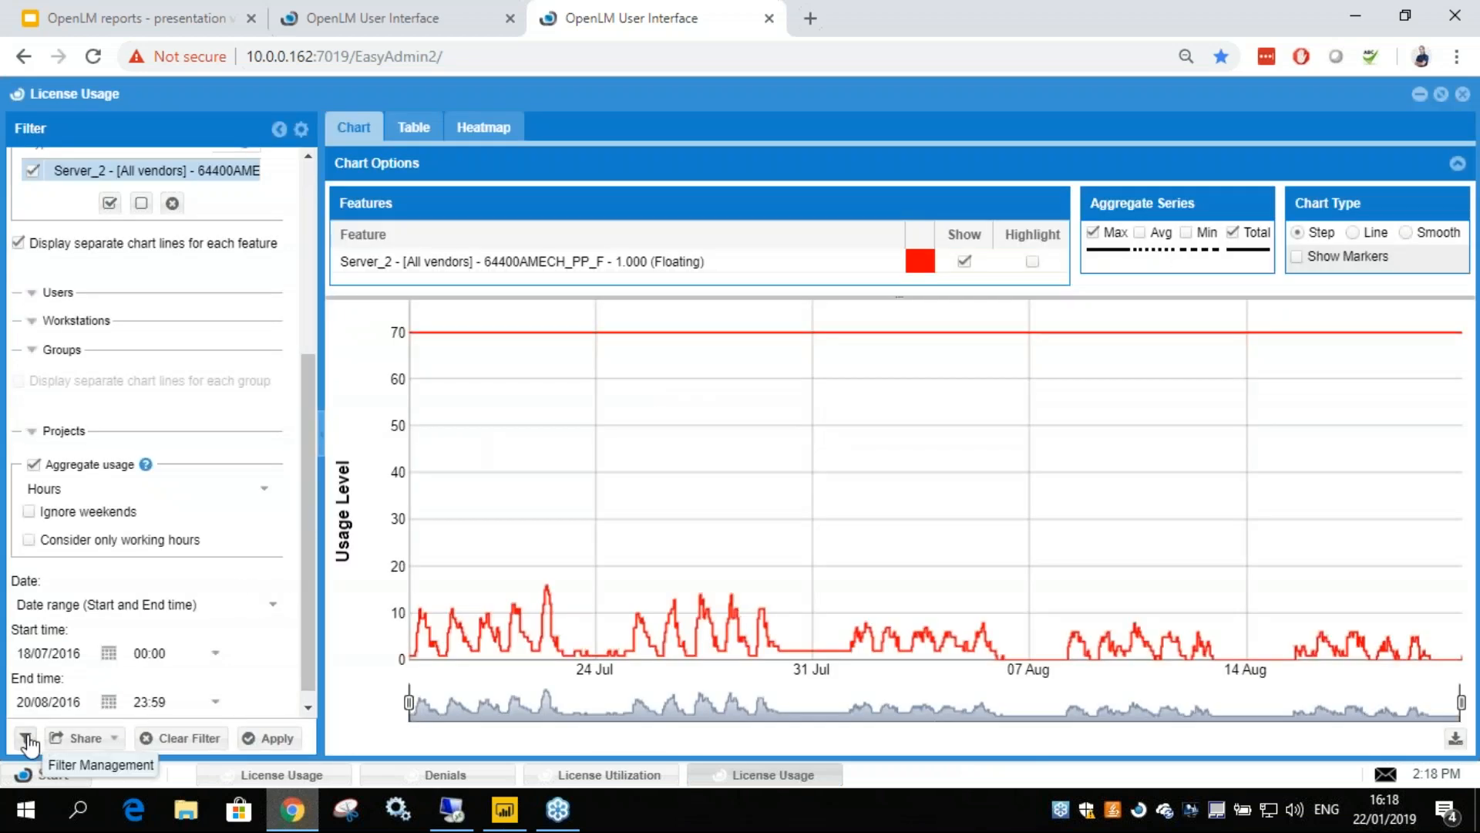
pyautogui.click(266, 737)
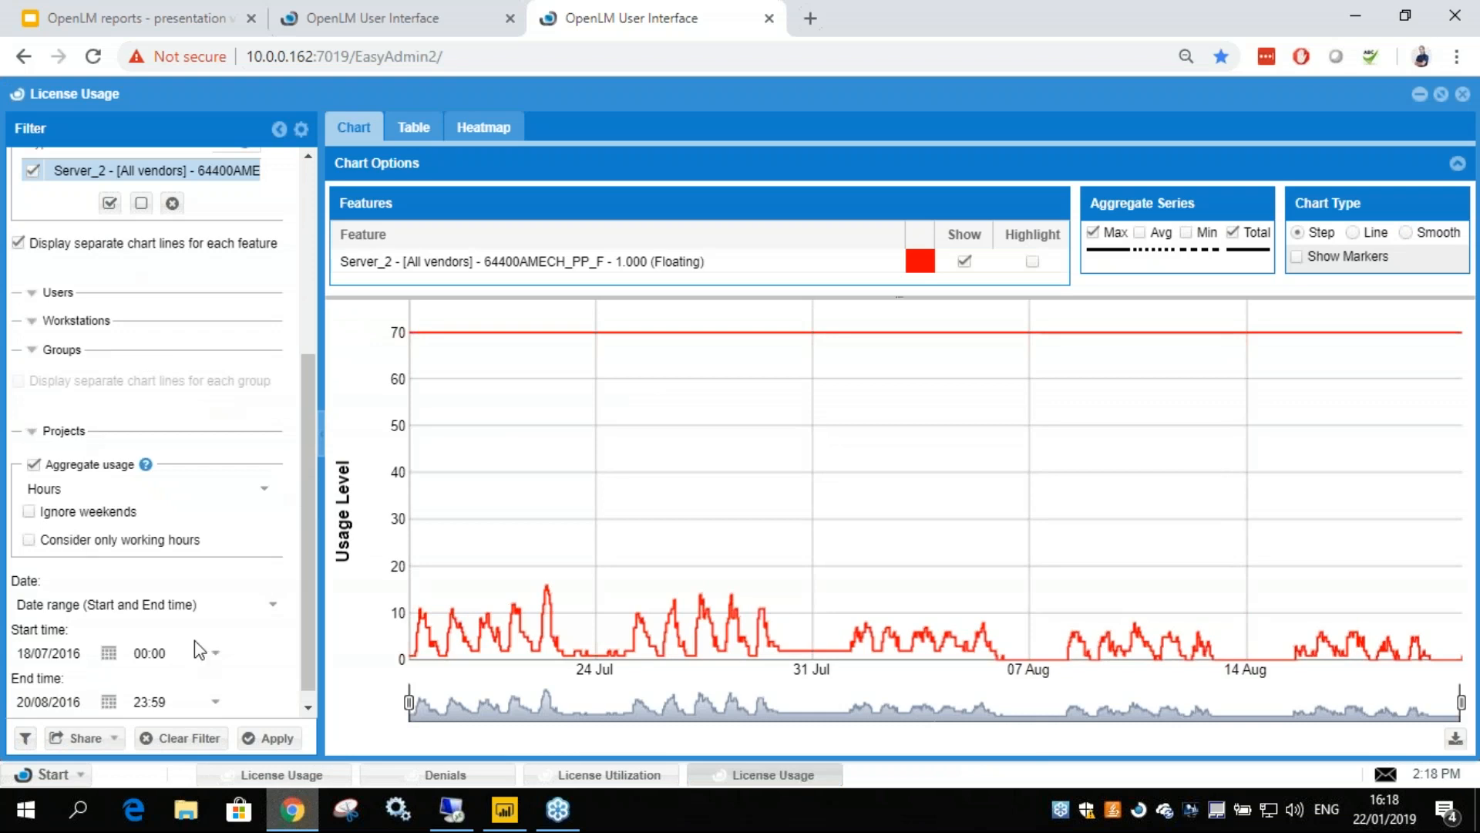
pyautogui.moveTo(276, 619); pyautogui.dragTo(31, 147)
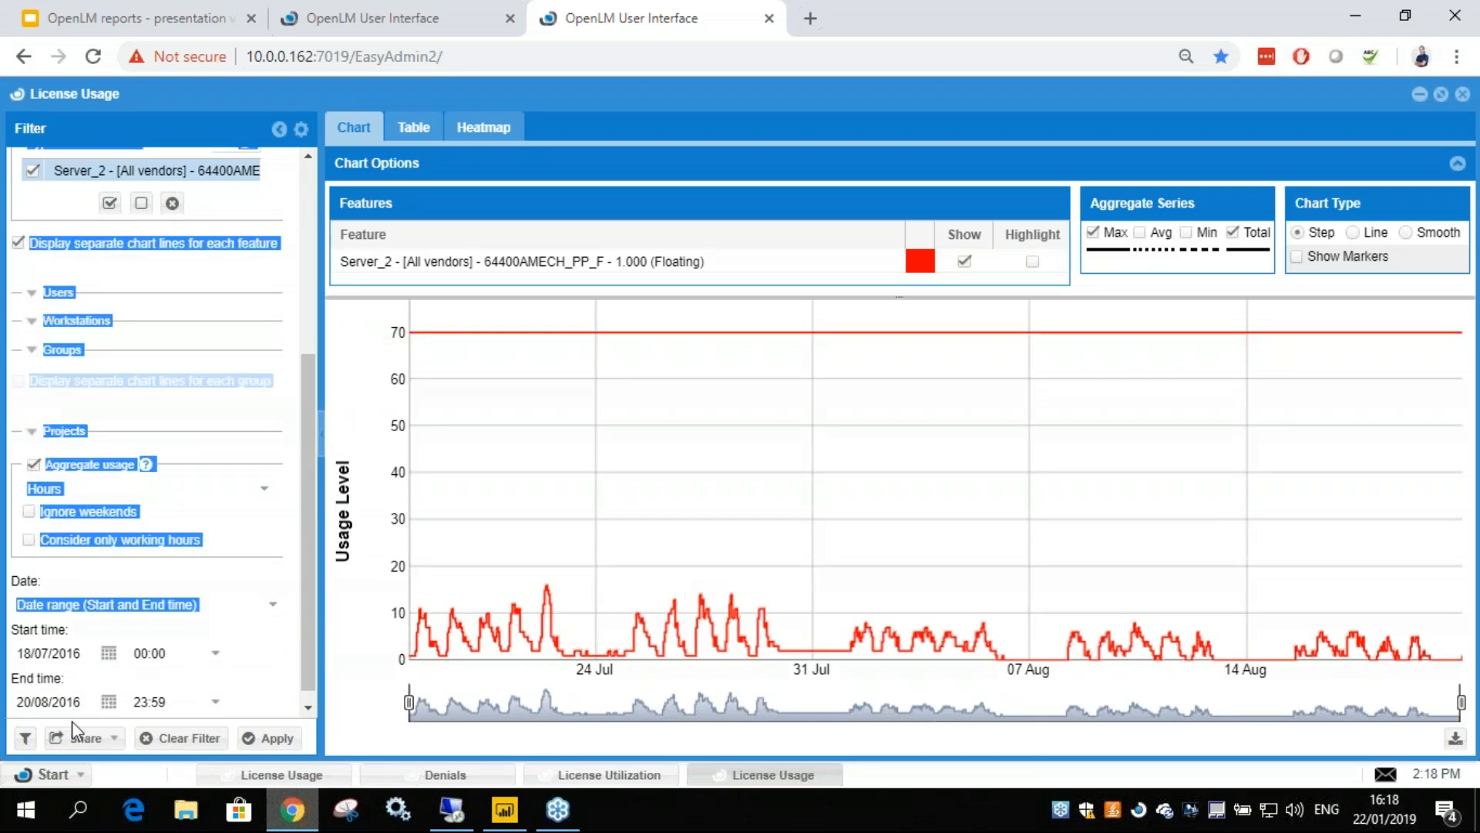
pyautogui.click(24, 742)
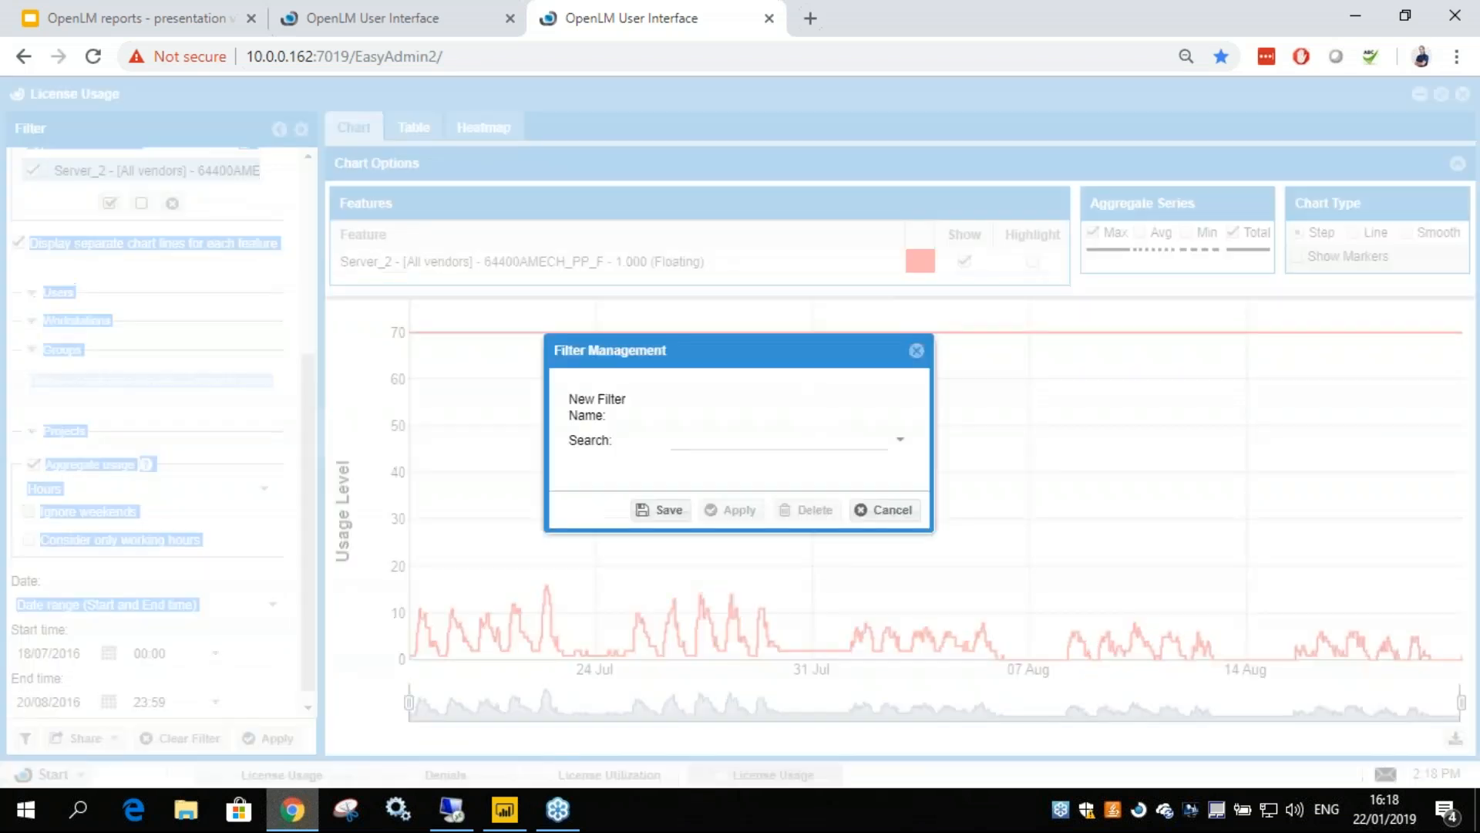
pyautogui.click(724, 408)
pyautogui.write('sdfsdfsdfsdf')
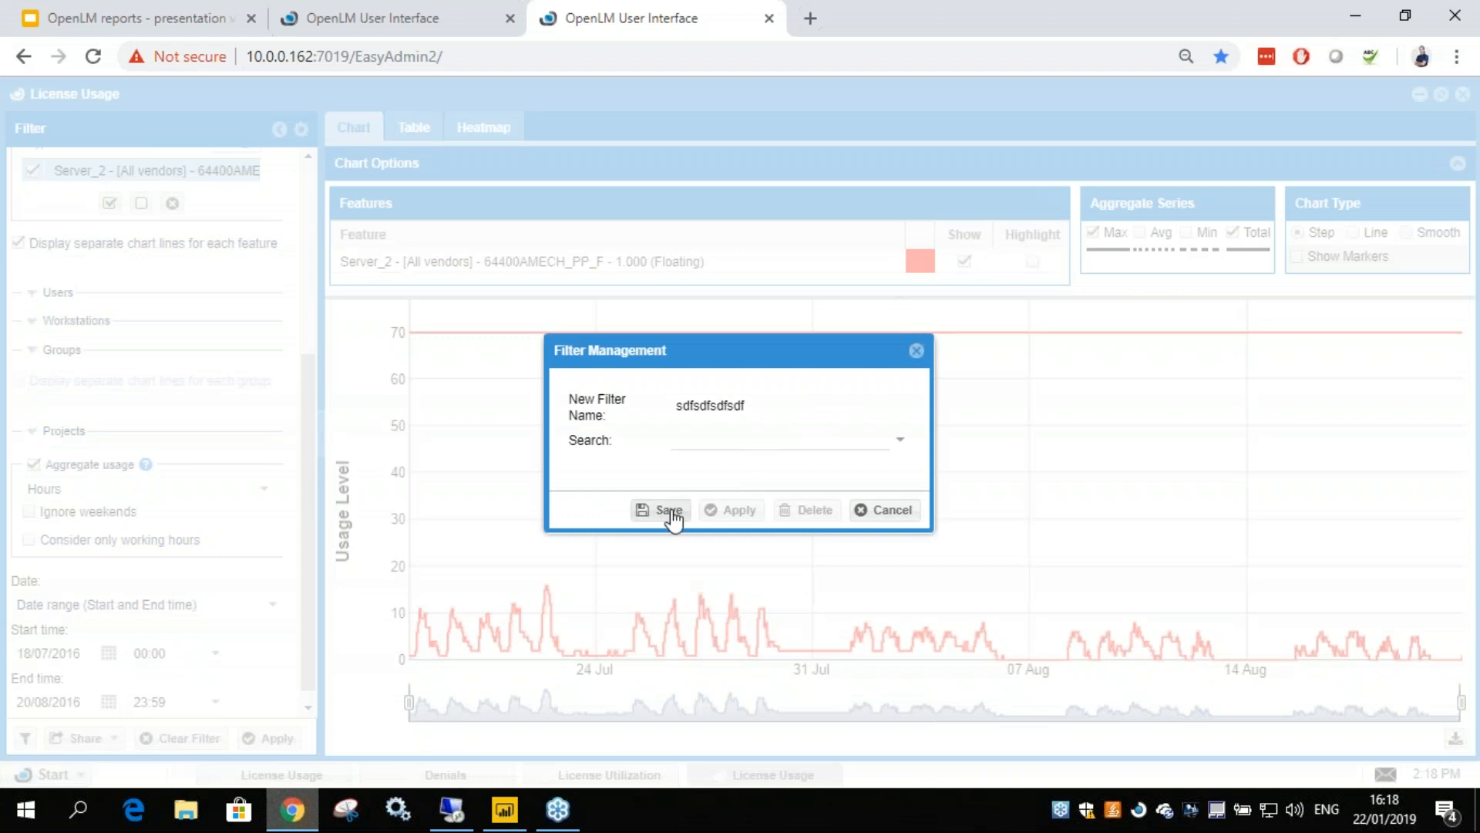
pyautogui.click(916, 350)
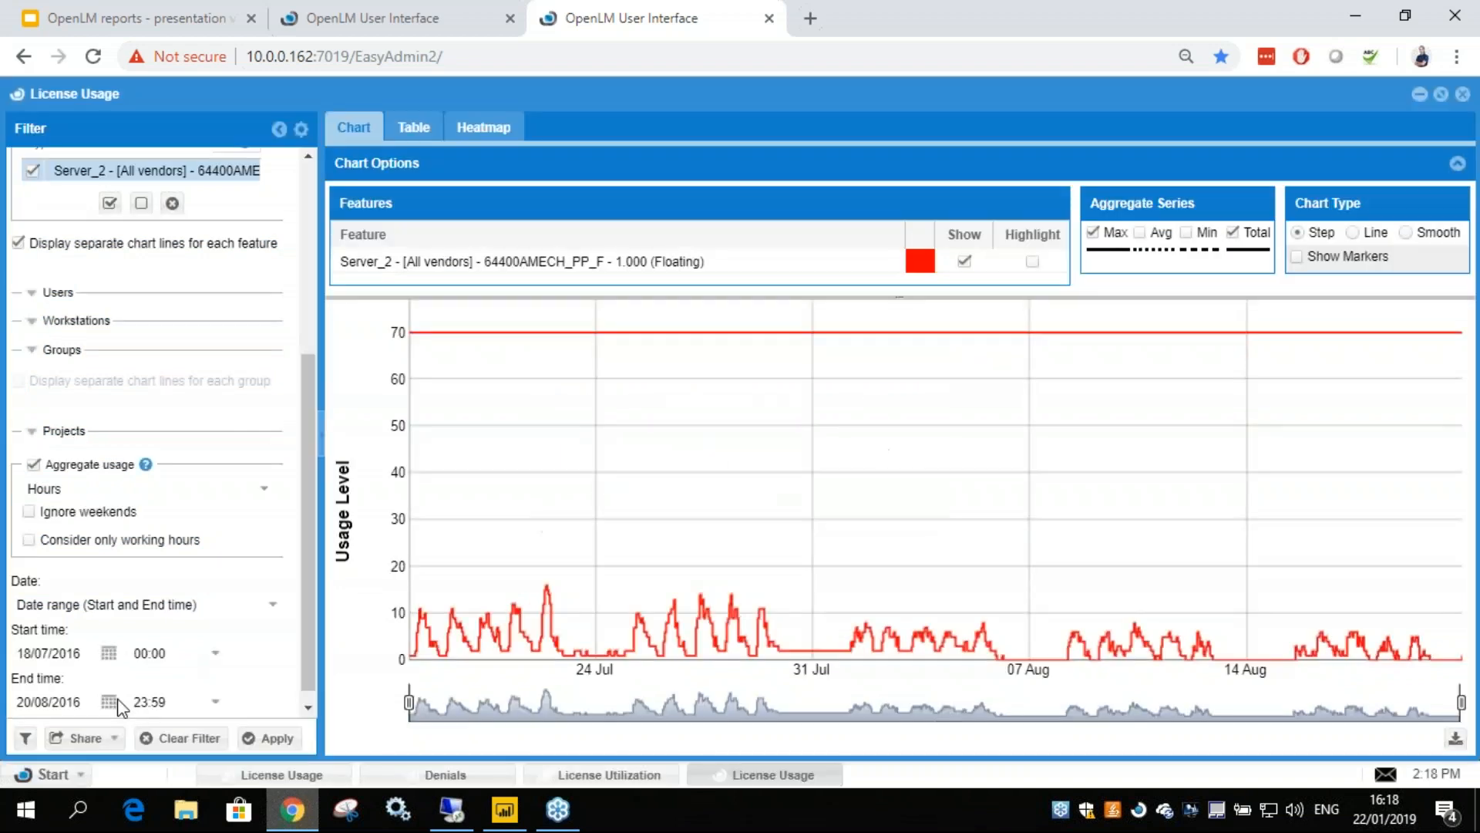
# - Load the saved filter "Heatmap Demo" in the newly opened License Usage report and refresh the chart with it
pyautogui.click(25, 740)
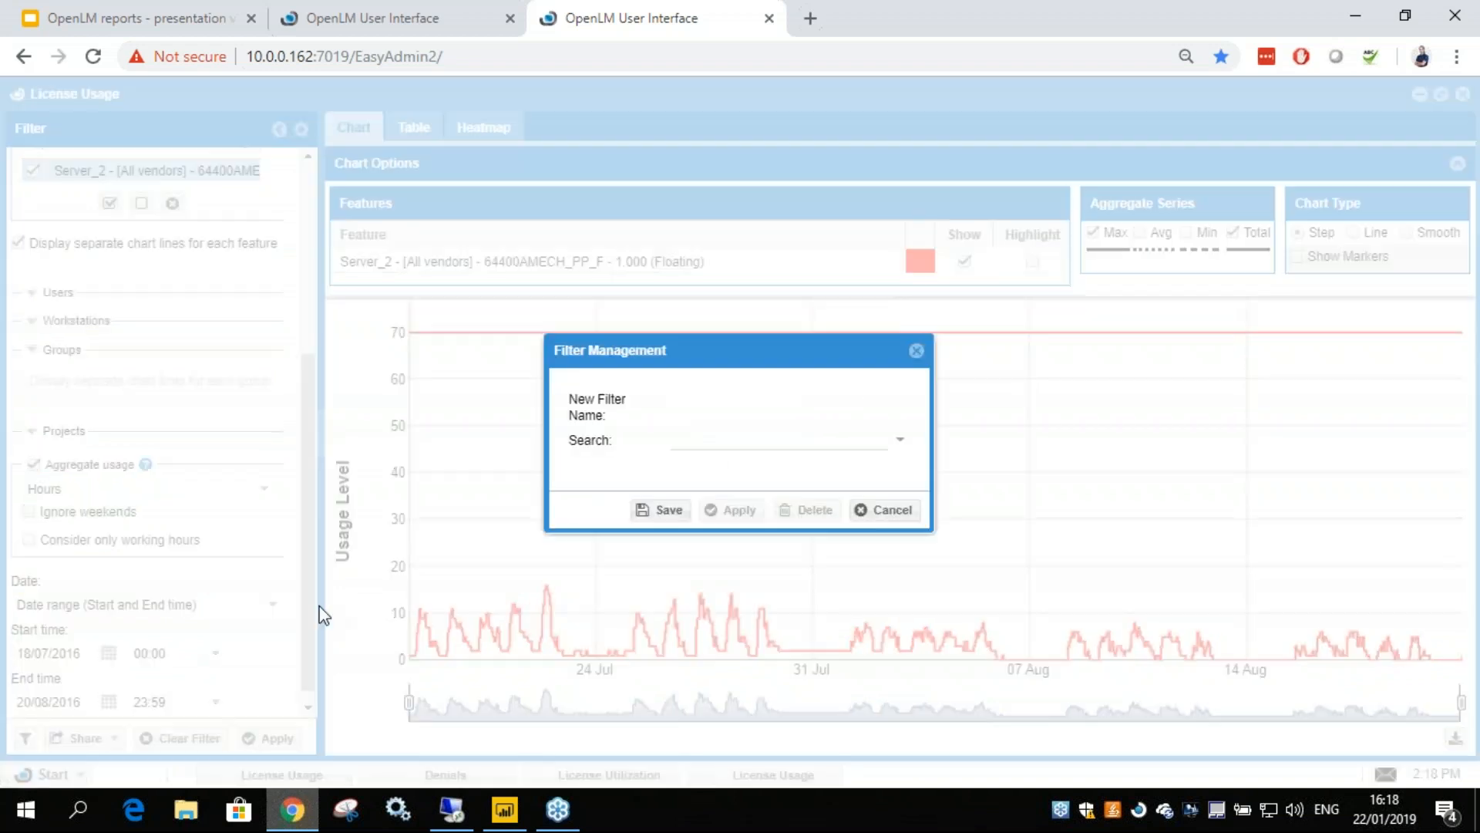
pyautogui.click(900, 441)
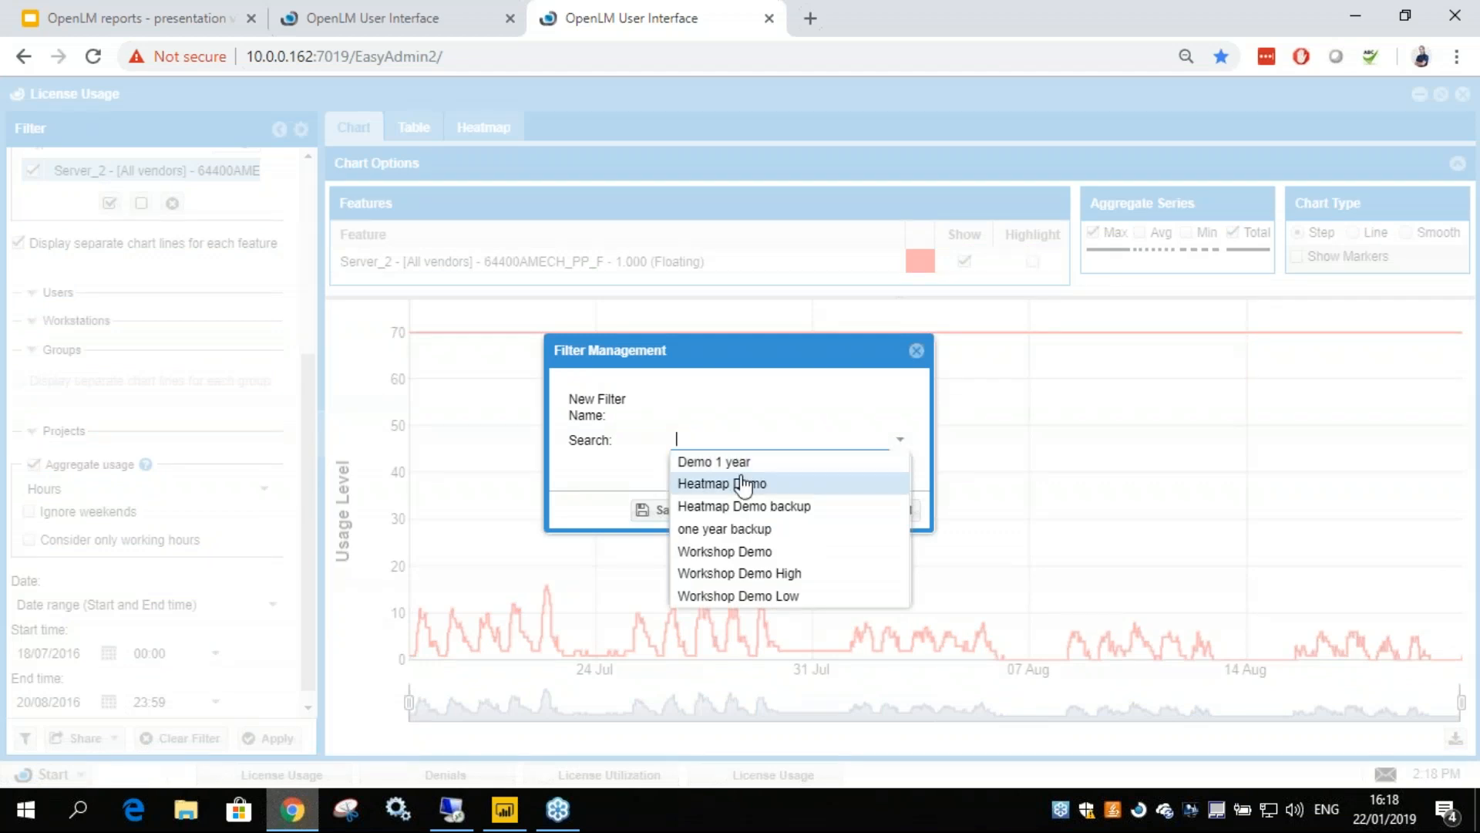
pyautogui.click(650, 483)
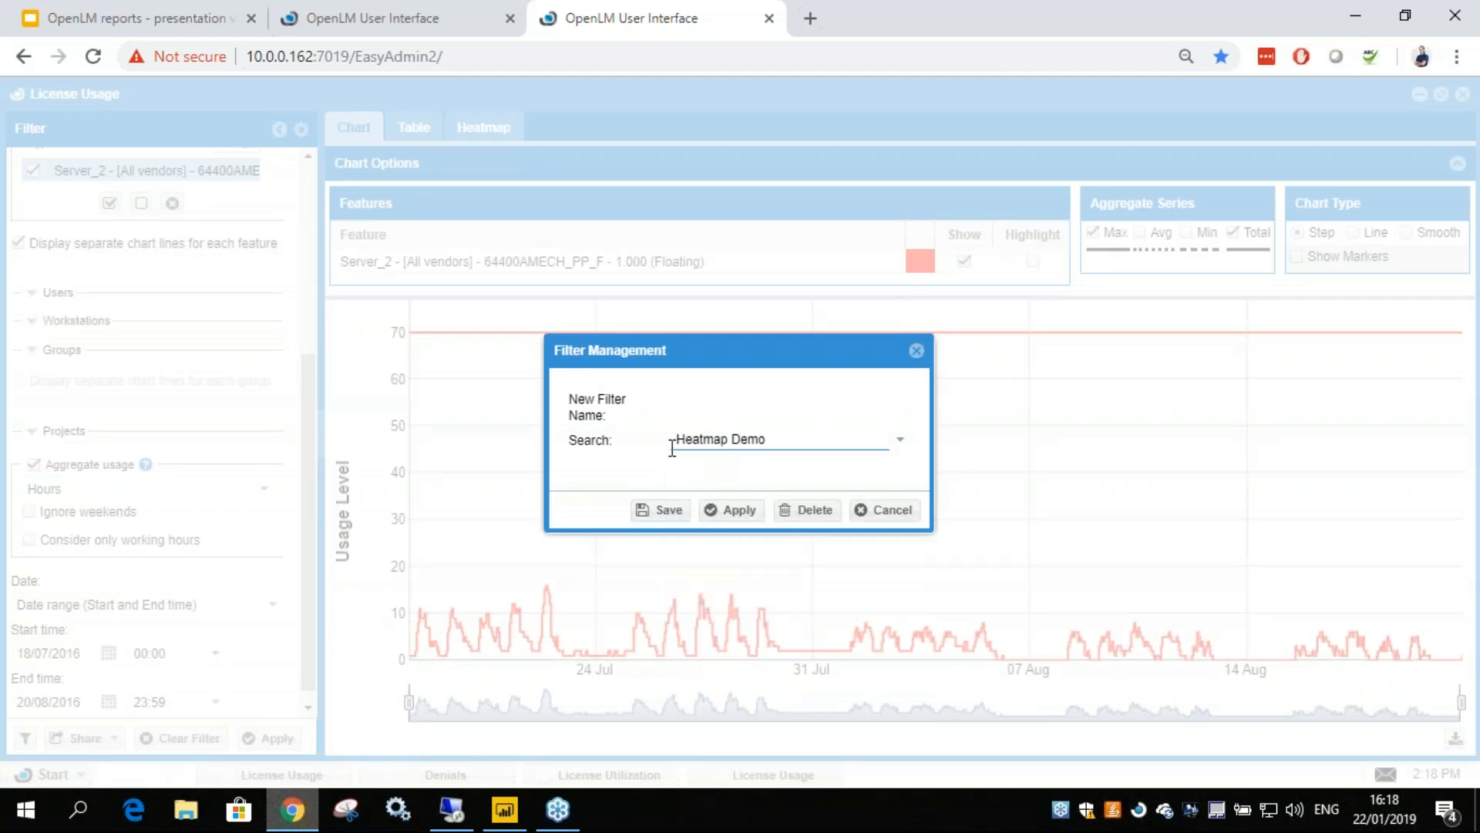
pyautogui.click(729, 509)
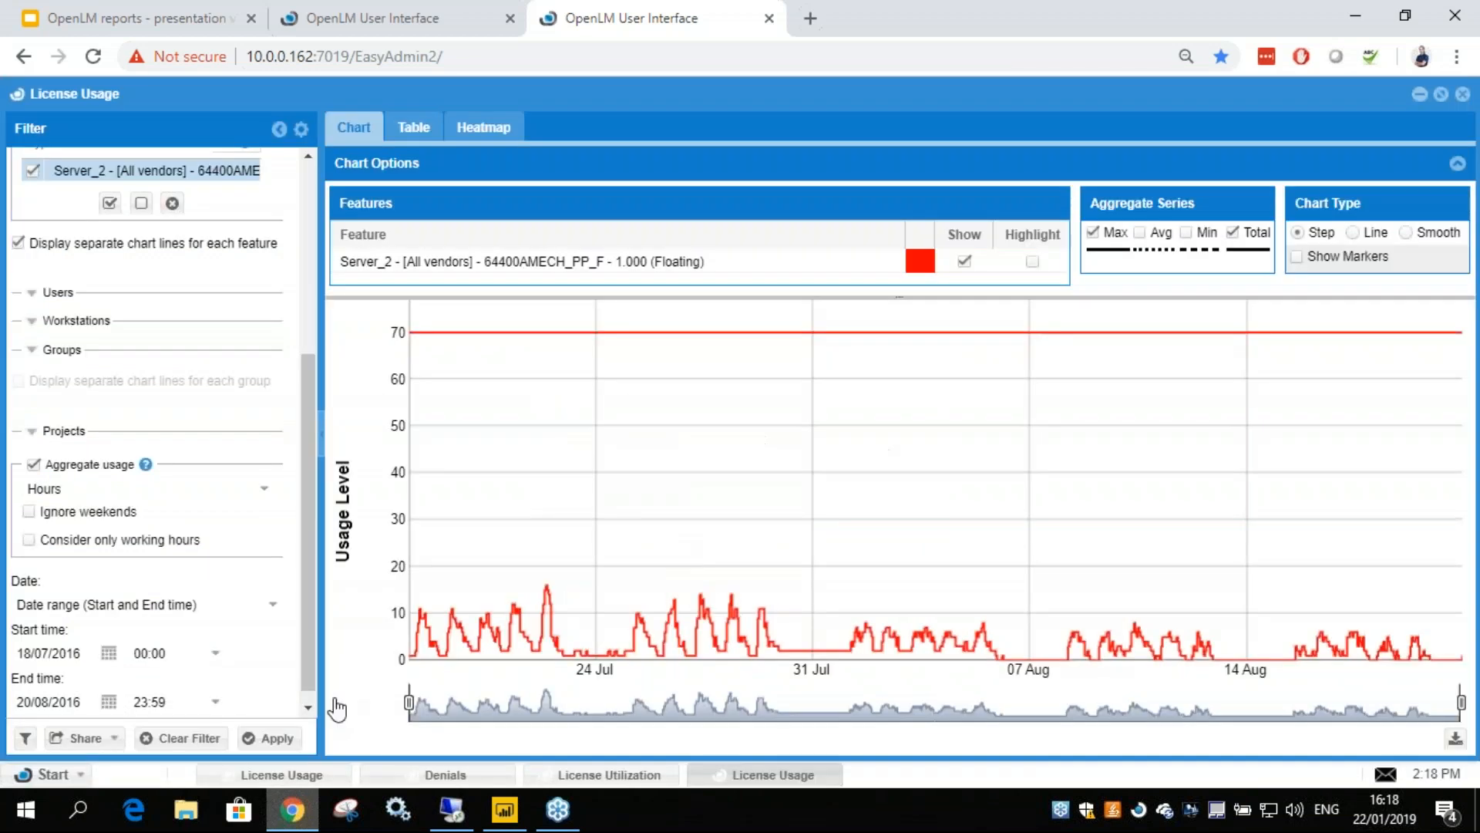
pyautogui.click(262, 738)
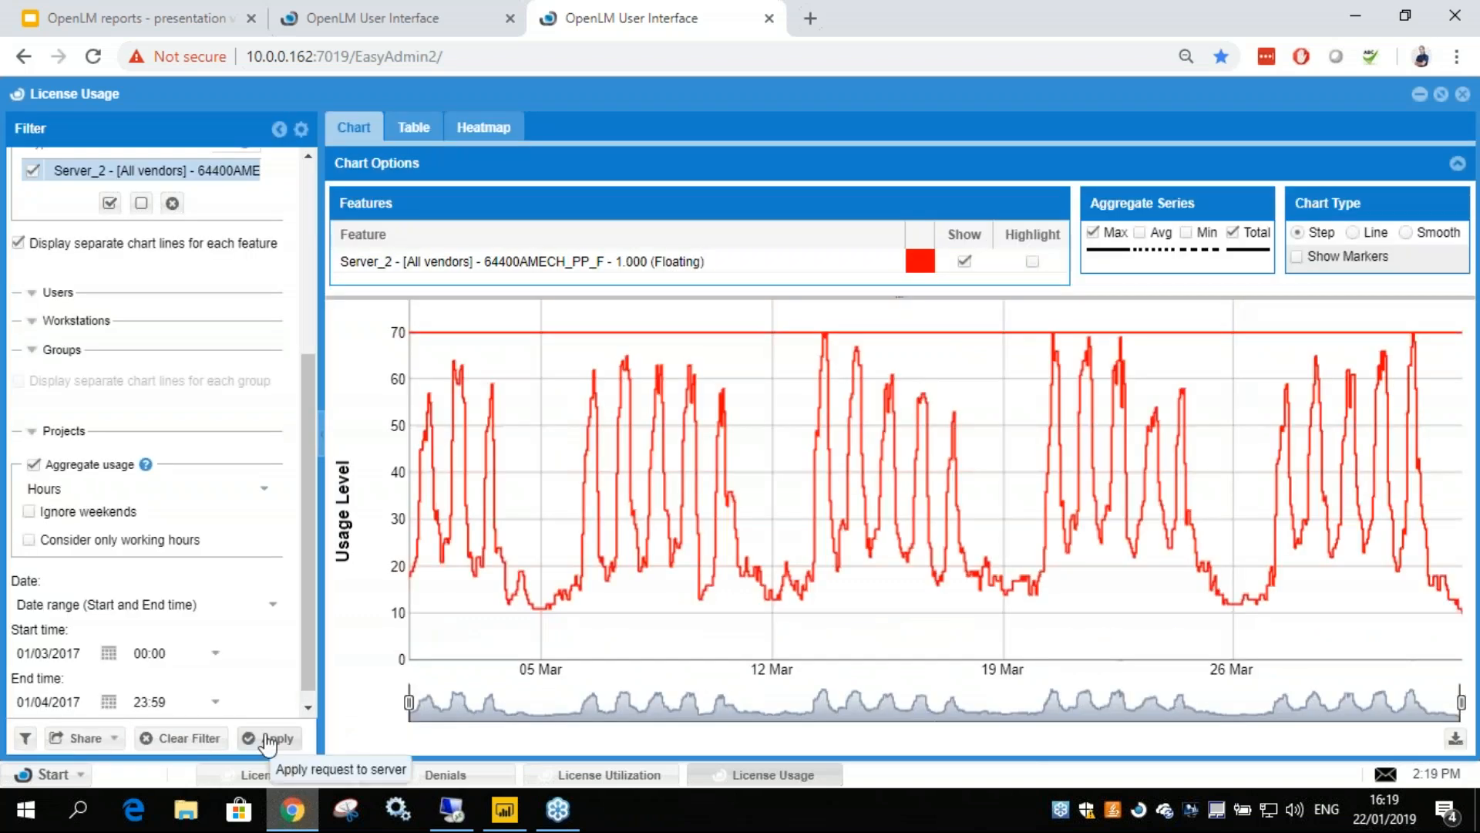
pyautogui.click(278, 740)
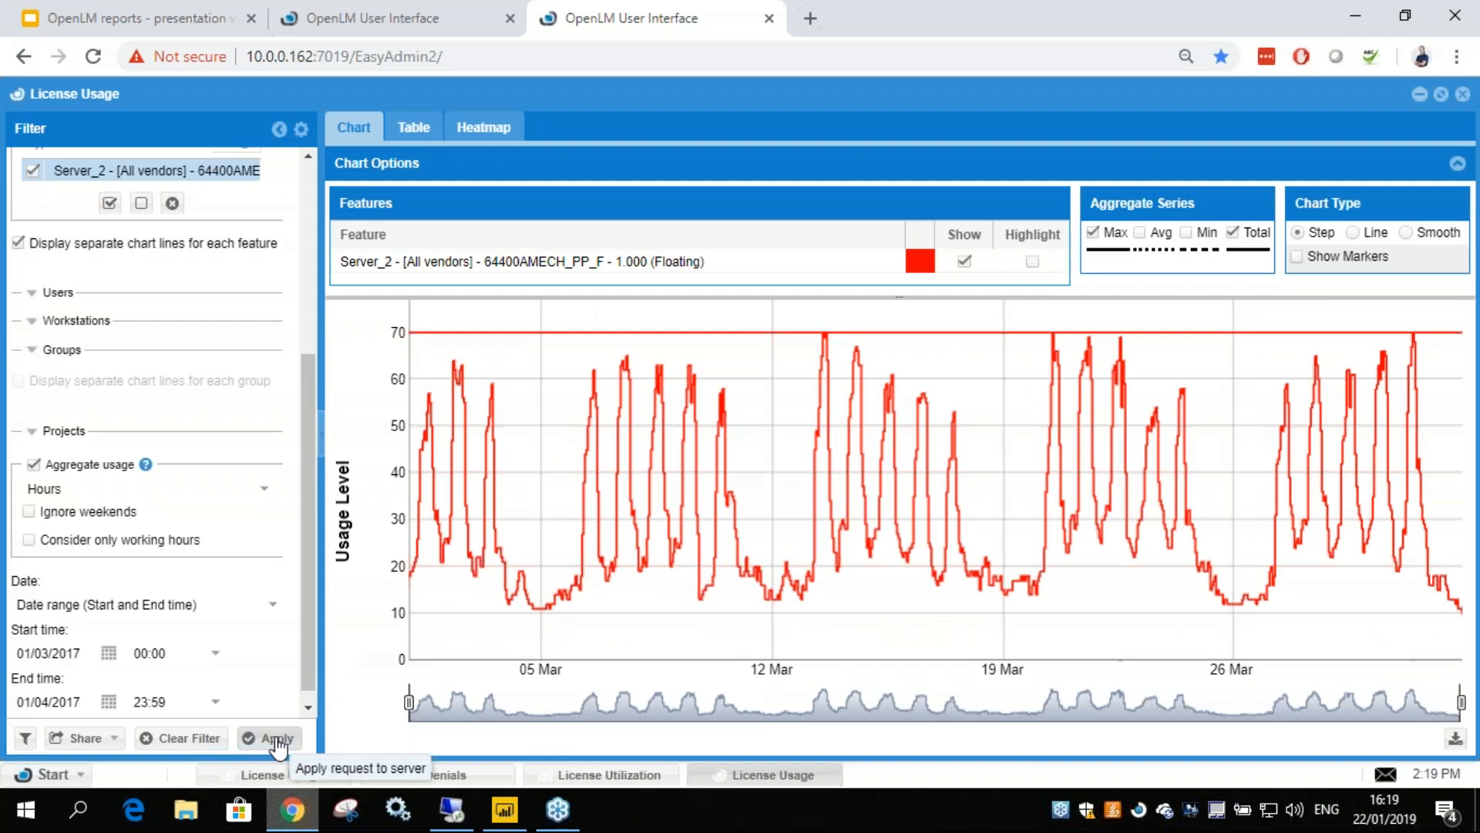
# - Try auto refresh and opening at application startup with a startup filter in the License Usage report's properties
pyautogui.moveTo(365, 530)
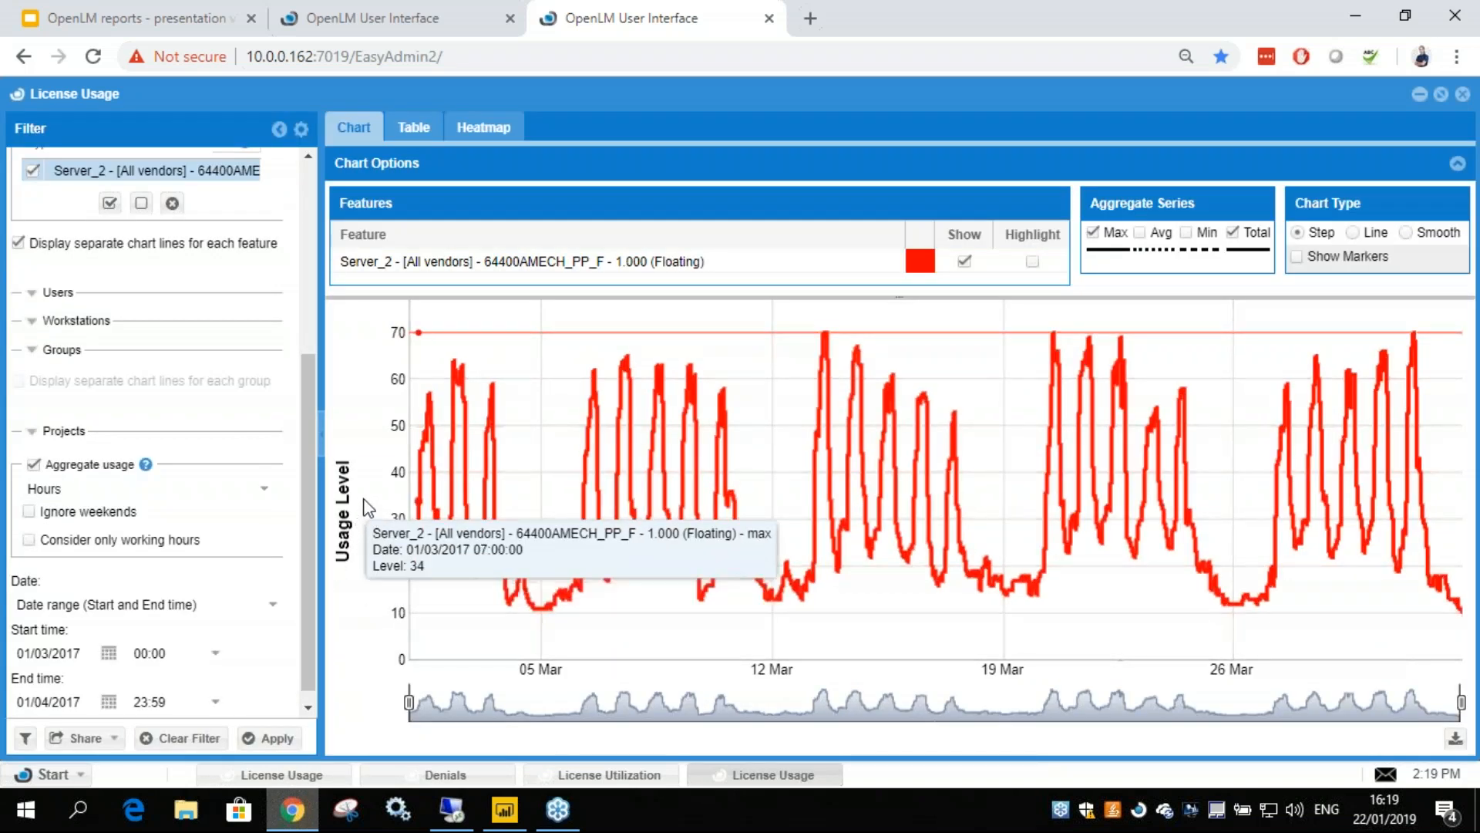
pyautogui.click(18, 101)
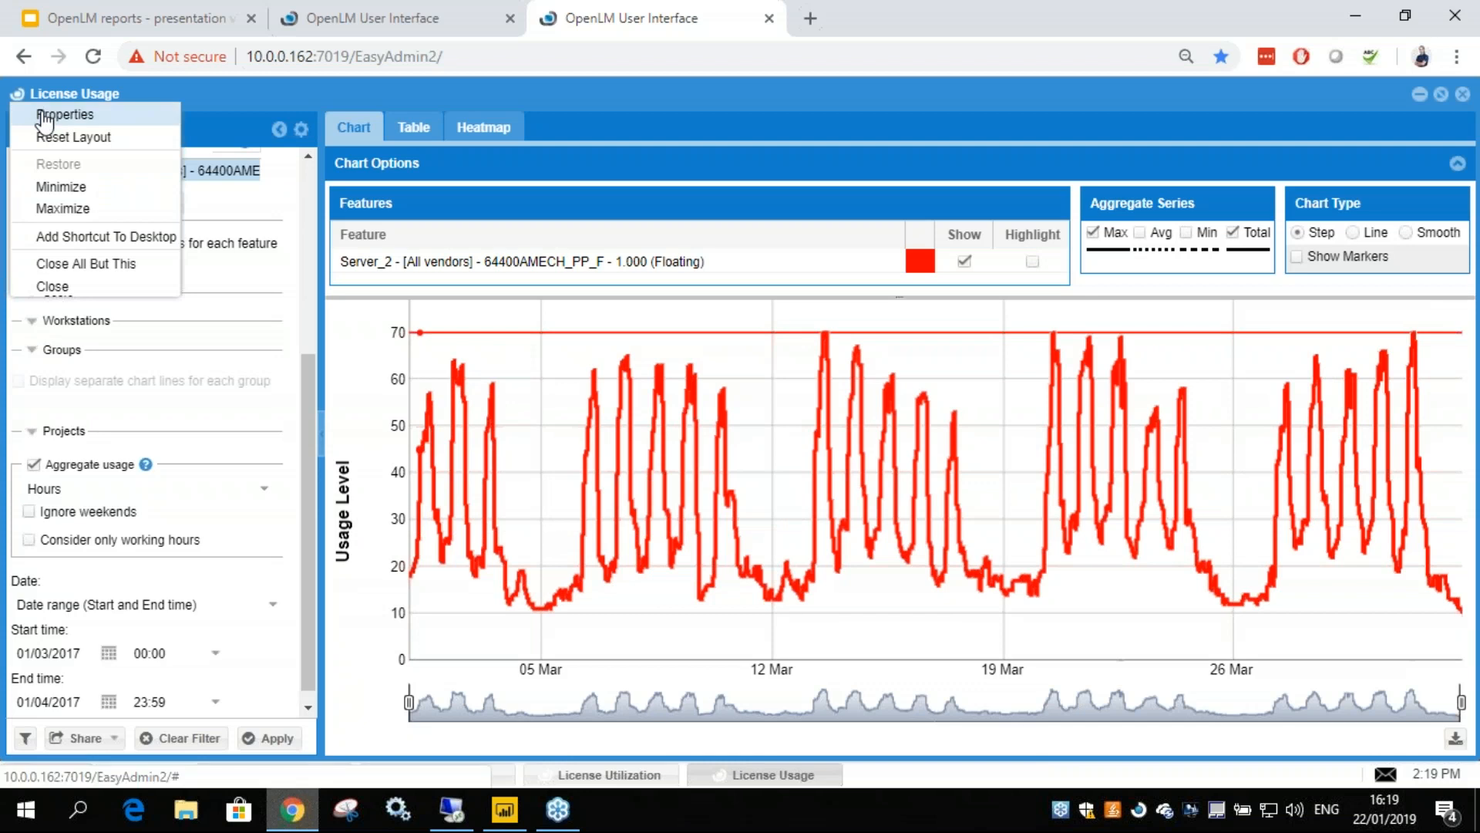
pyautogui.click(46, 116)
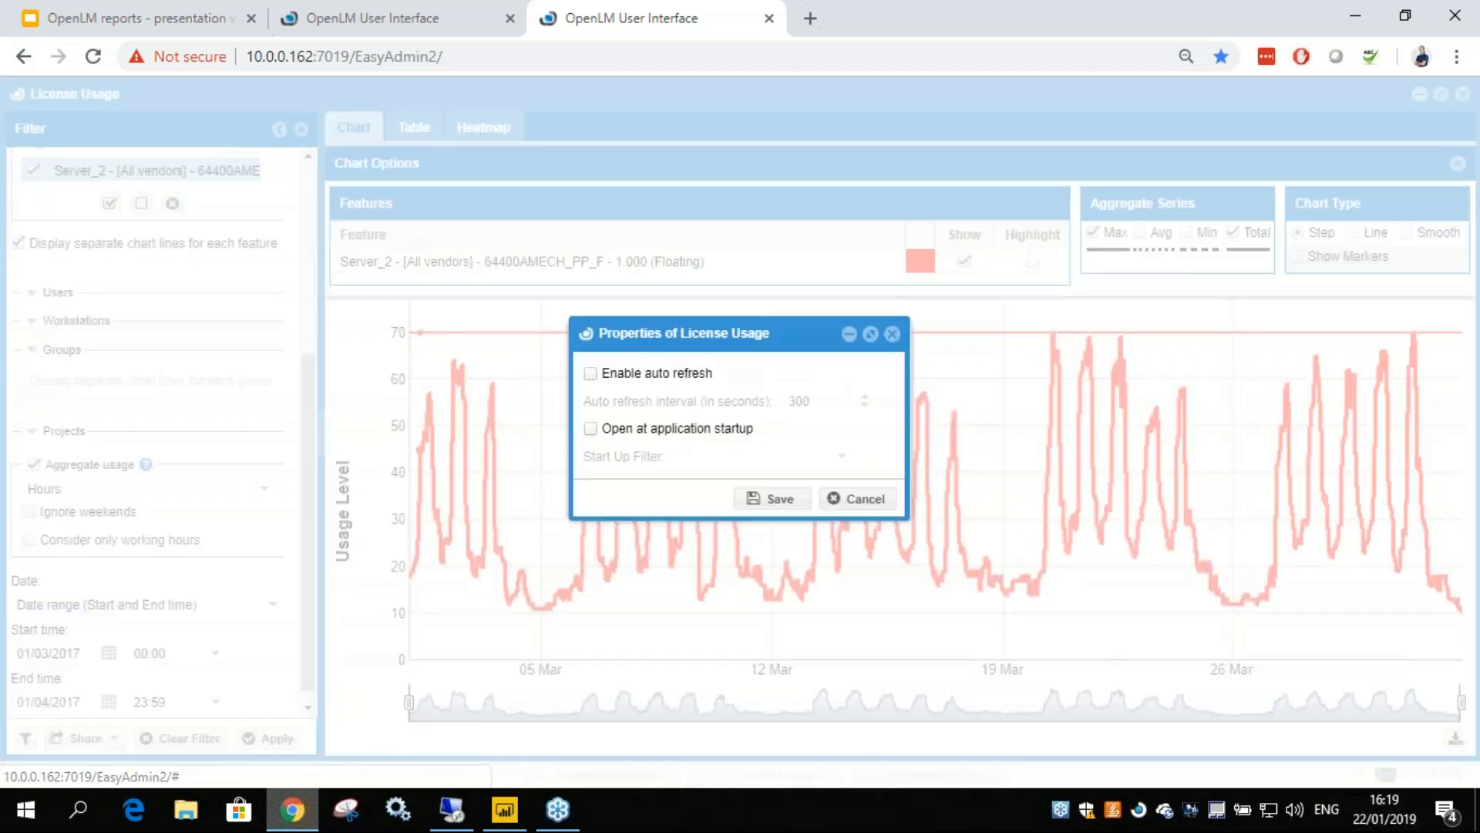
pyautogui.click(592, 373)
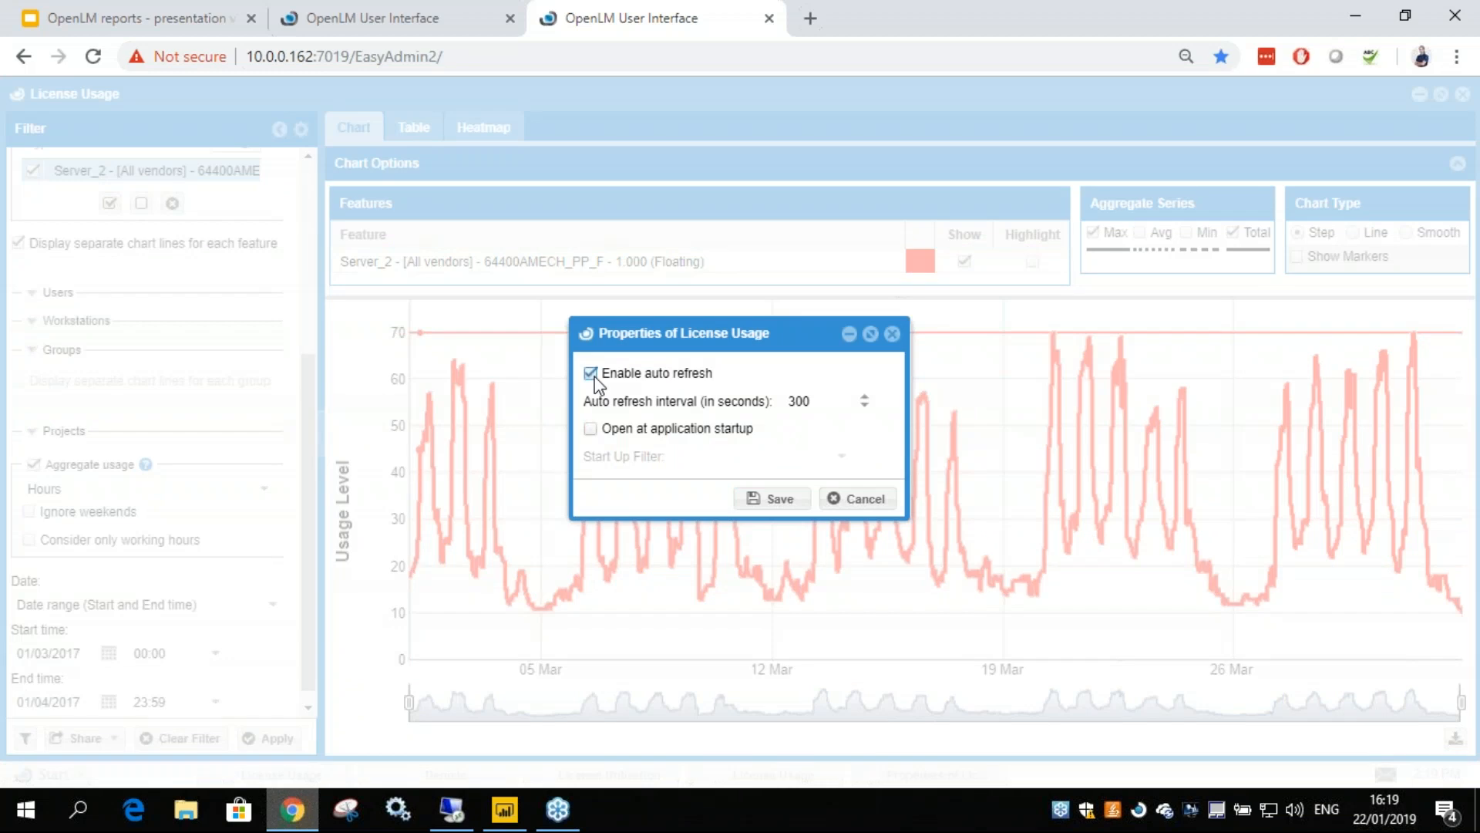
pyautogui.click(591, 374)
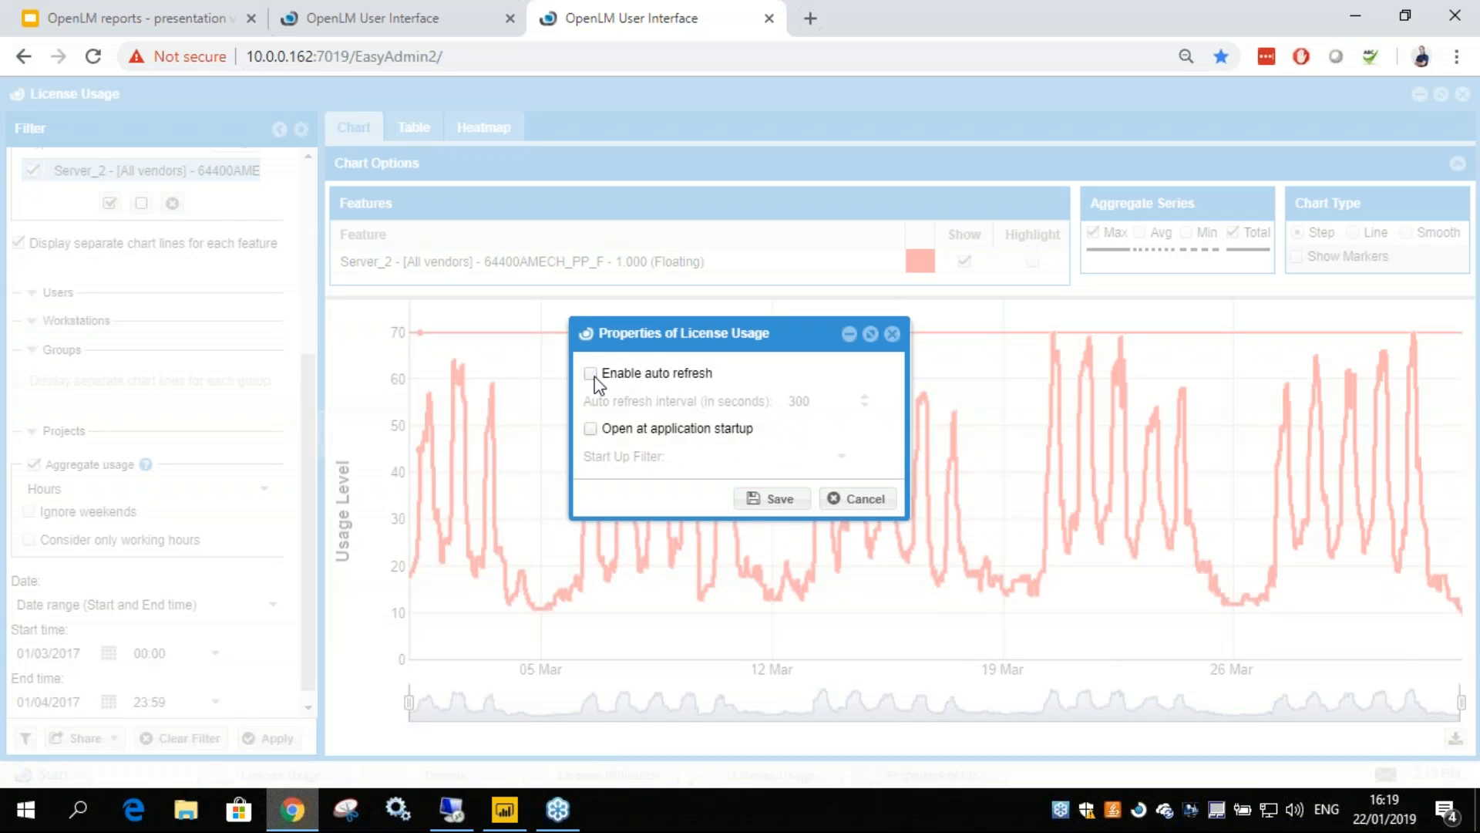
pyautogui.click(590, 429)
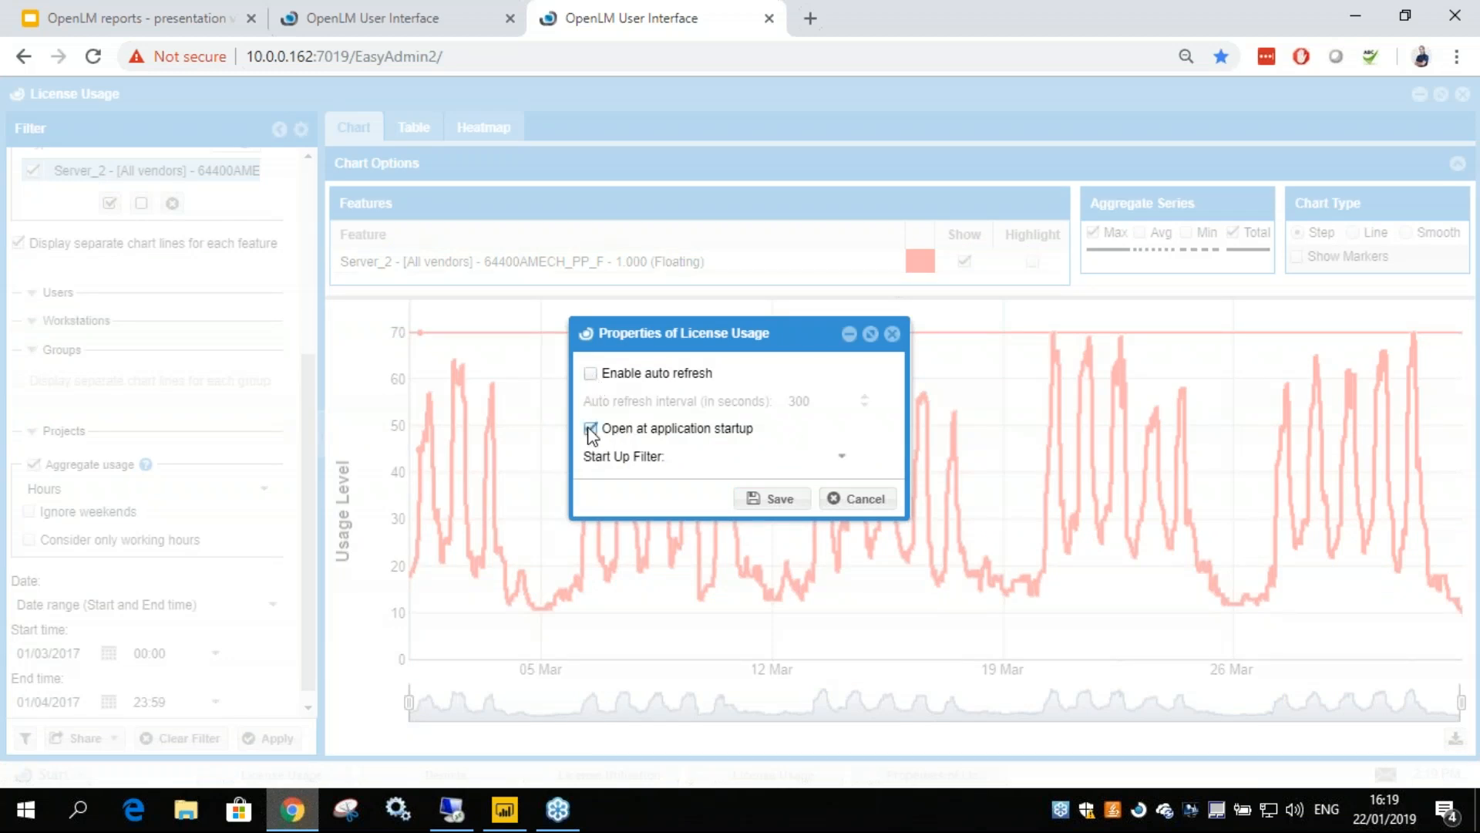
pyautogui.click(843, 461)
pyautogui.click(787, 495)
pyautogui.click(844, 457)
pyautogui.click(783, 476)
pyautogui.click(864, 498)
# - Reload the OpenLM interface and look through the License Usage, Denials, License Utilization and Licenses Not In Use reports opened at startup
pyautogui.click(100, 58)
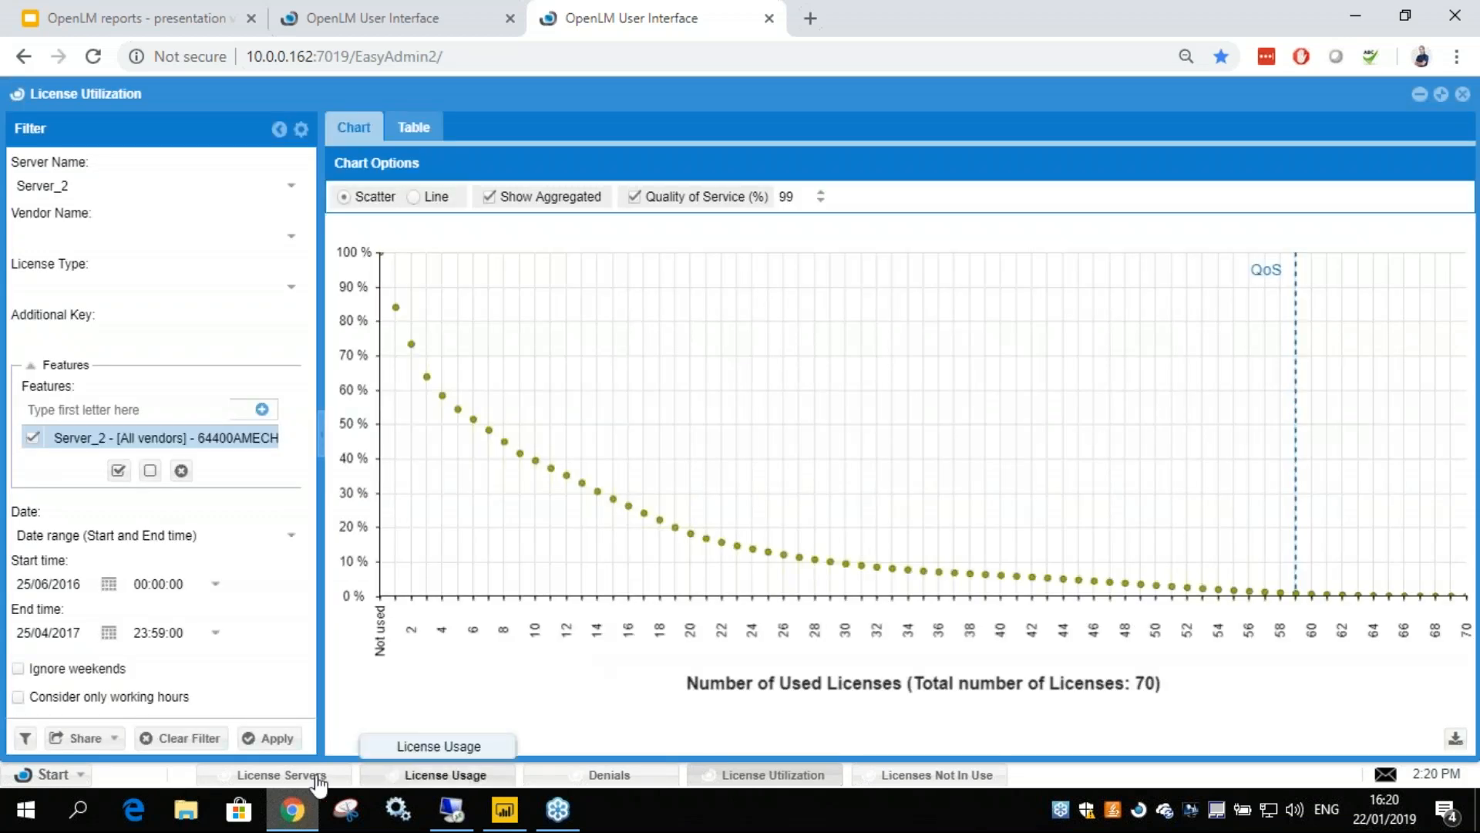
pyautogui.click(431, 775)
pyautogui.click(664, 780)
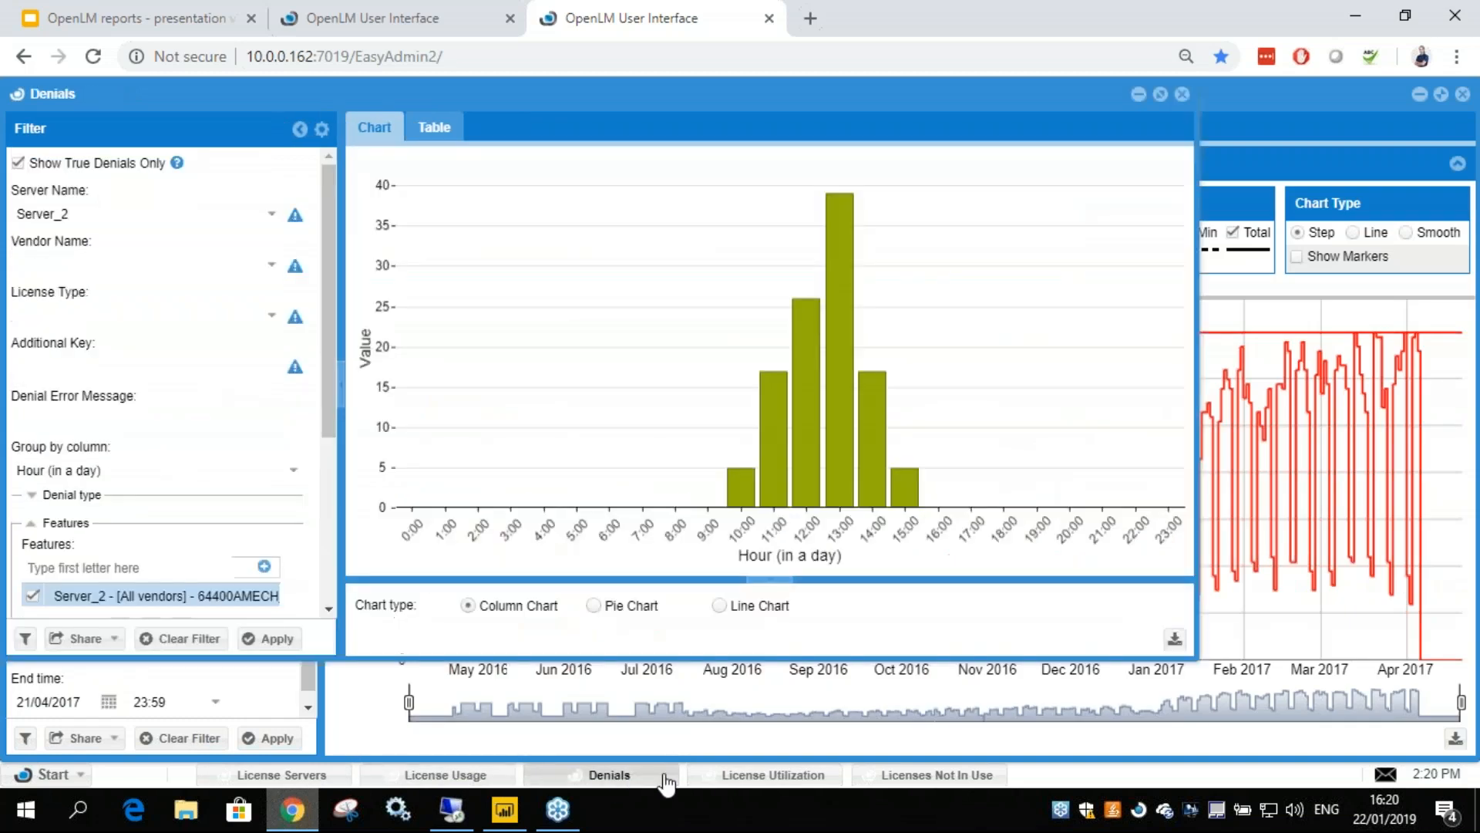
pyautogui.click(763, 777)
pyautogui.click(918, 777)
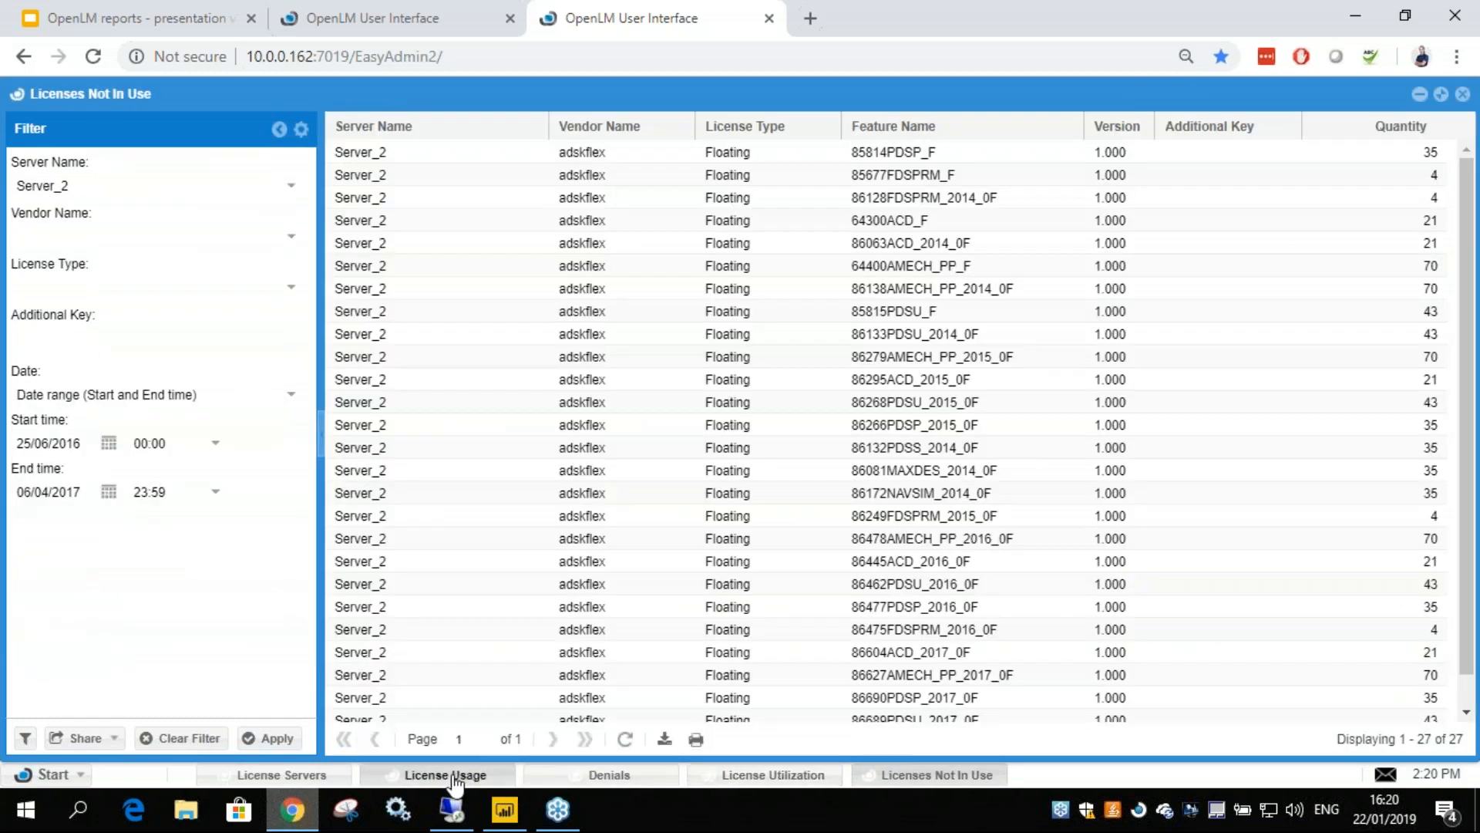
# - Review the License Usage report's startup properties and filter settings, and return to the License Servers window
pyautogui.click(456, 777)
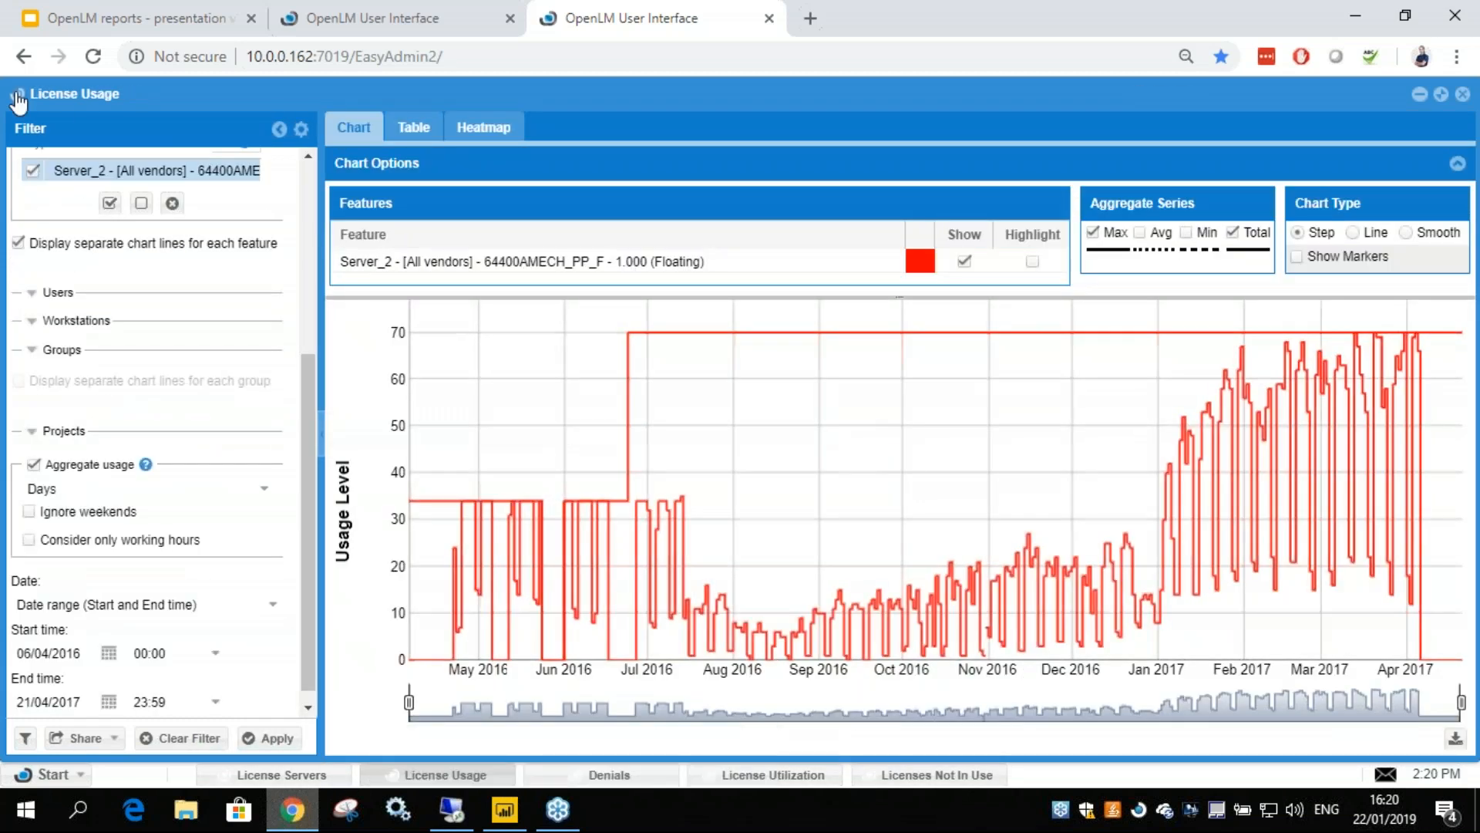
pyautogui.click(16, 94)
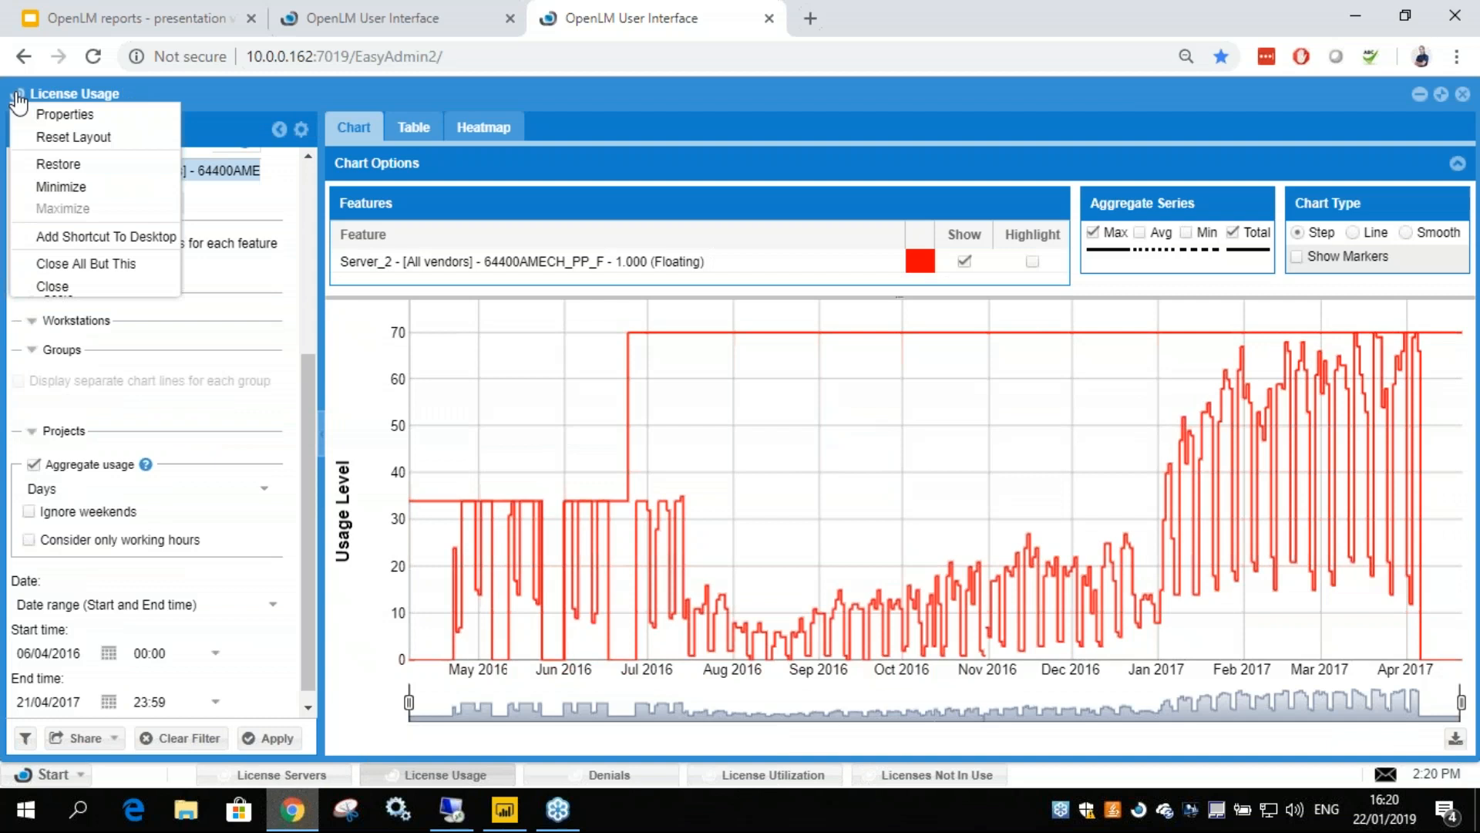
pyautogui.click(125, 117)
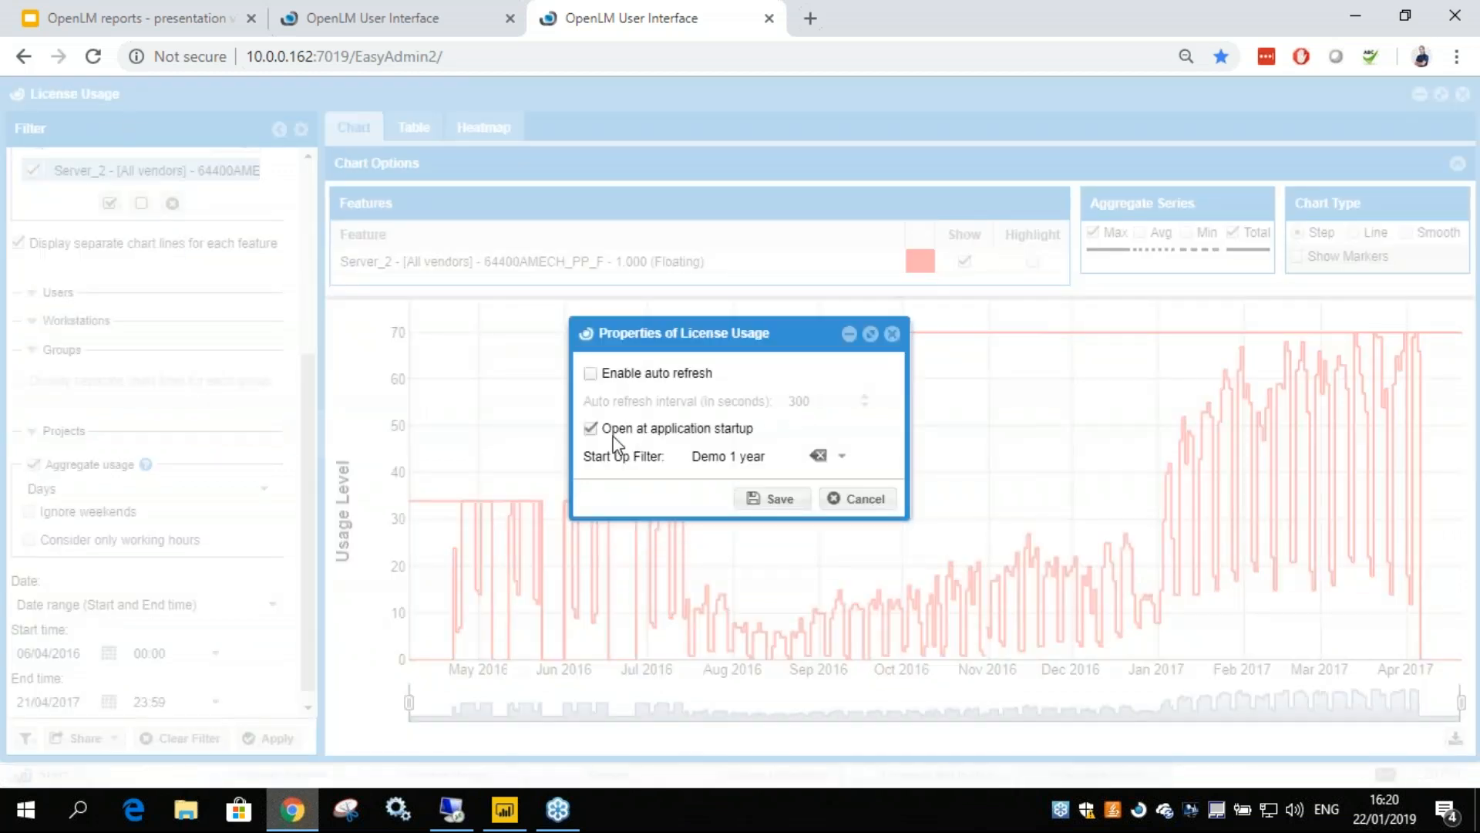
pyautogui.click(854, 501)
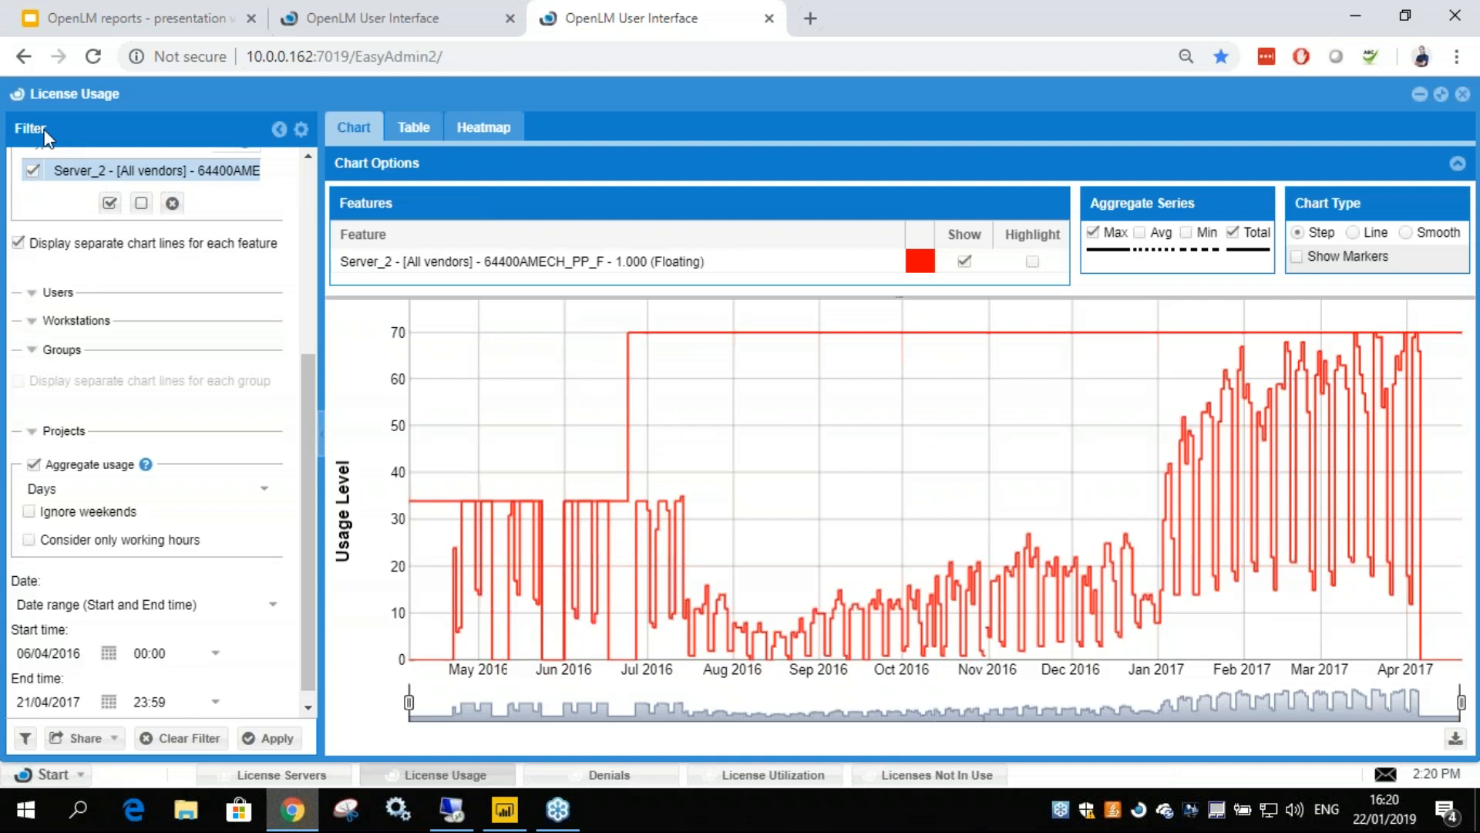
pyautogui.scroll(5, 48, 156)
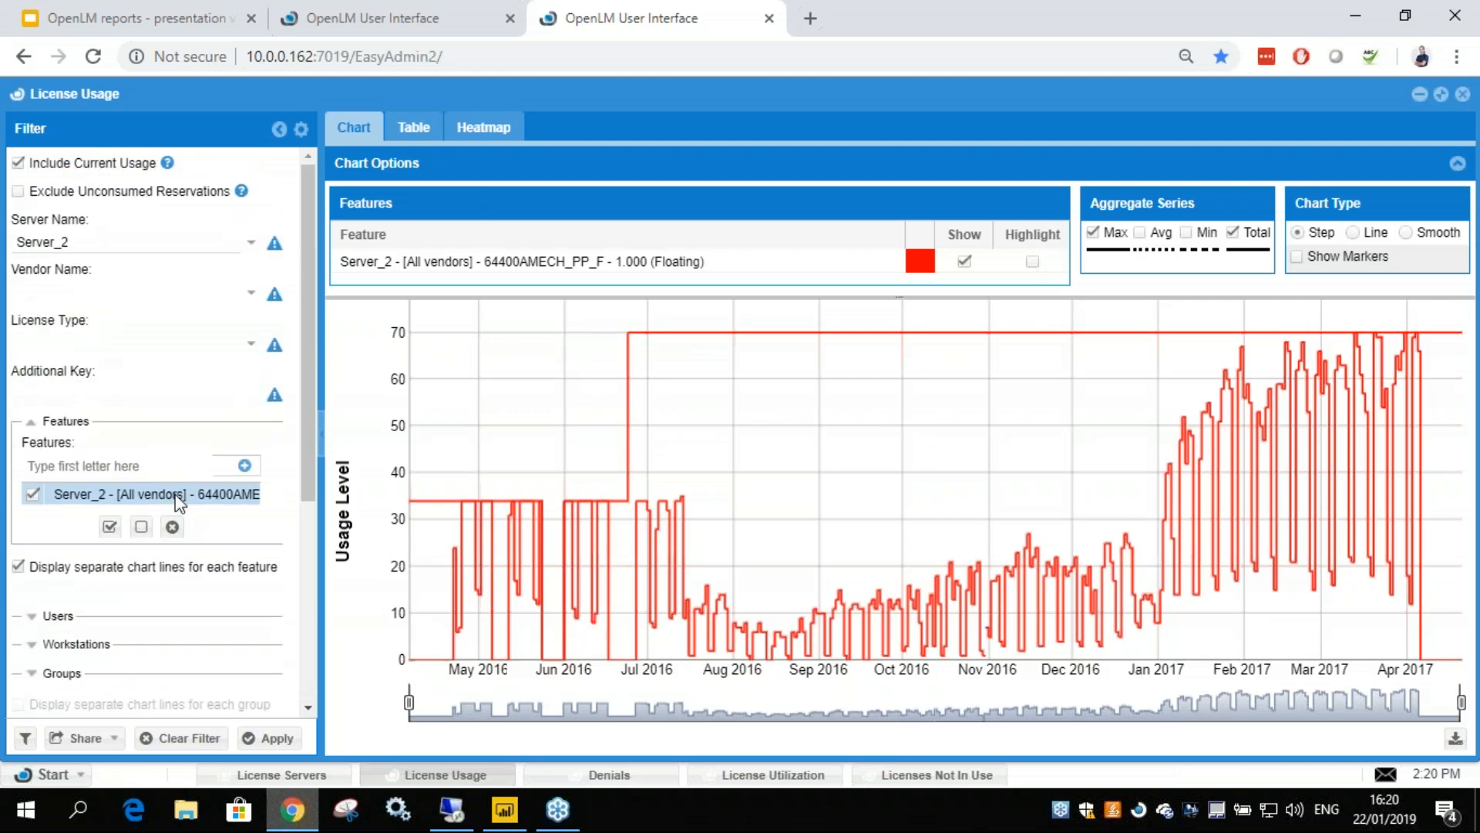
pyautogui.click(293, 774)
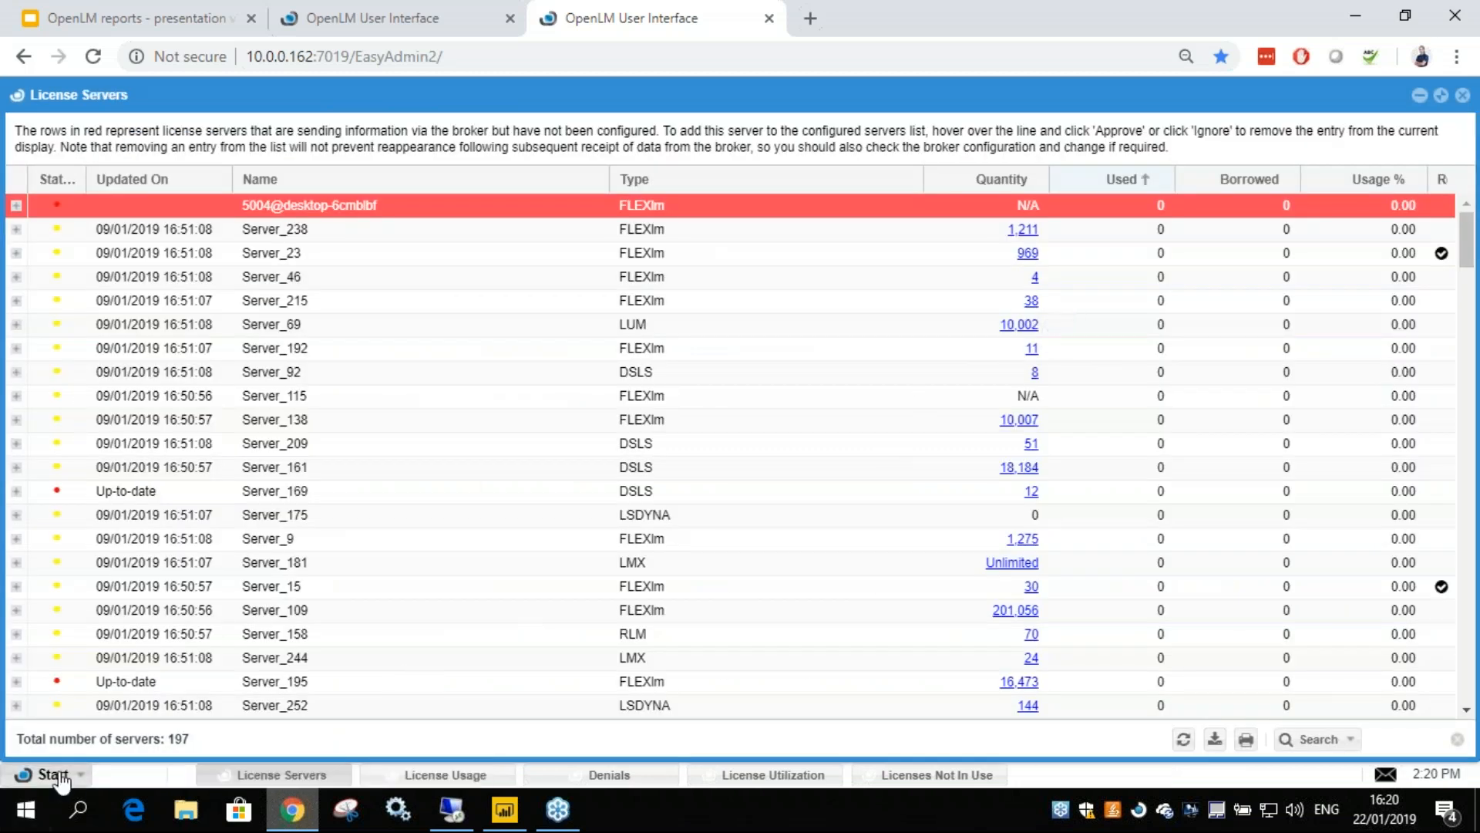
# - Switch to the demov4 OpenLM interface, open the License Activity report and load its data without adding any filter criteria
pyautogui.click(54, 774)
pyautogui.click(370, 17)
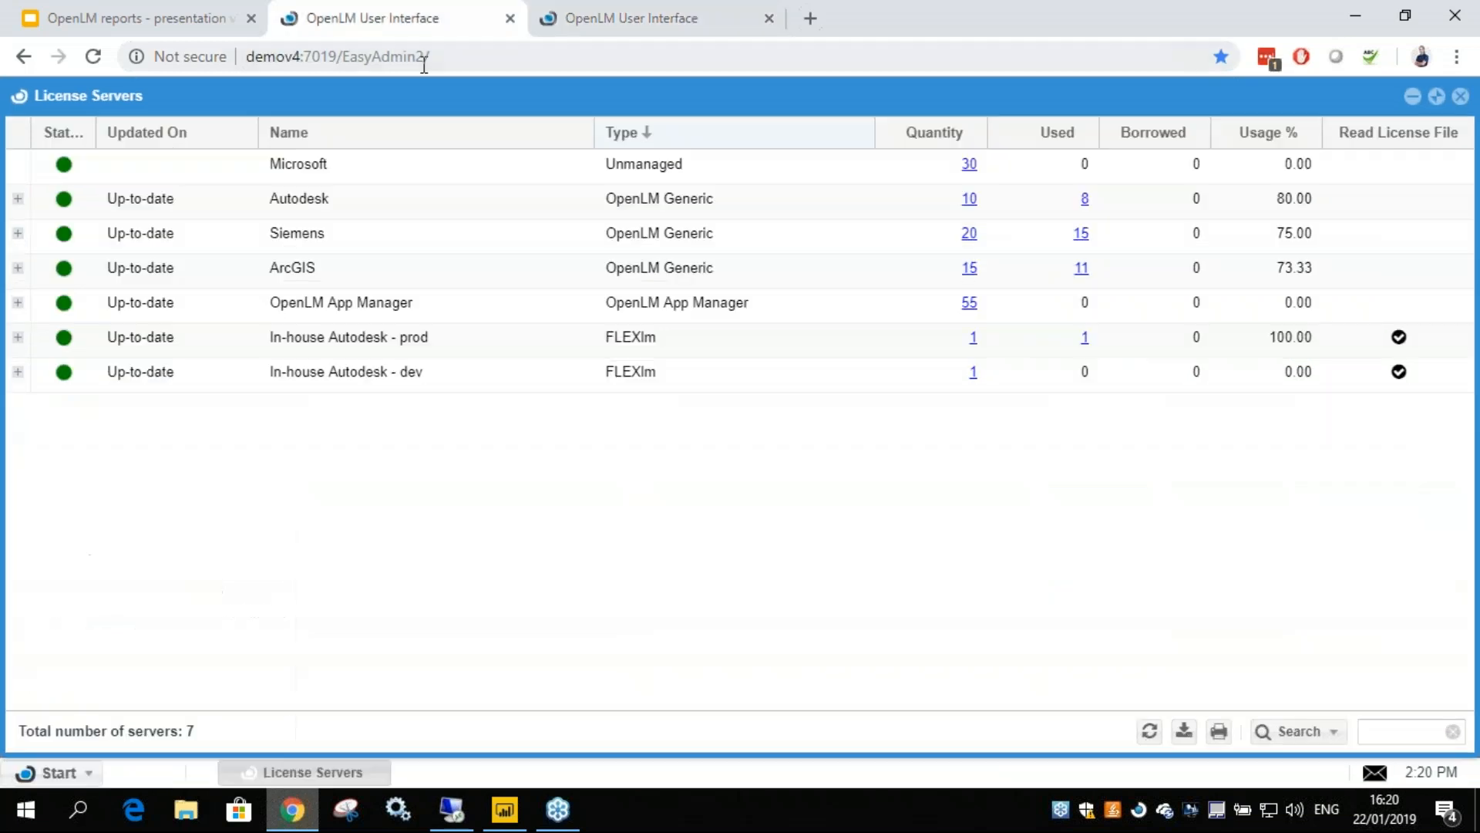
pyautogui.click(66, 773)
pyautogui.moveTo(71, 598)
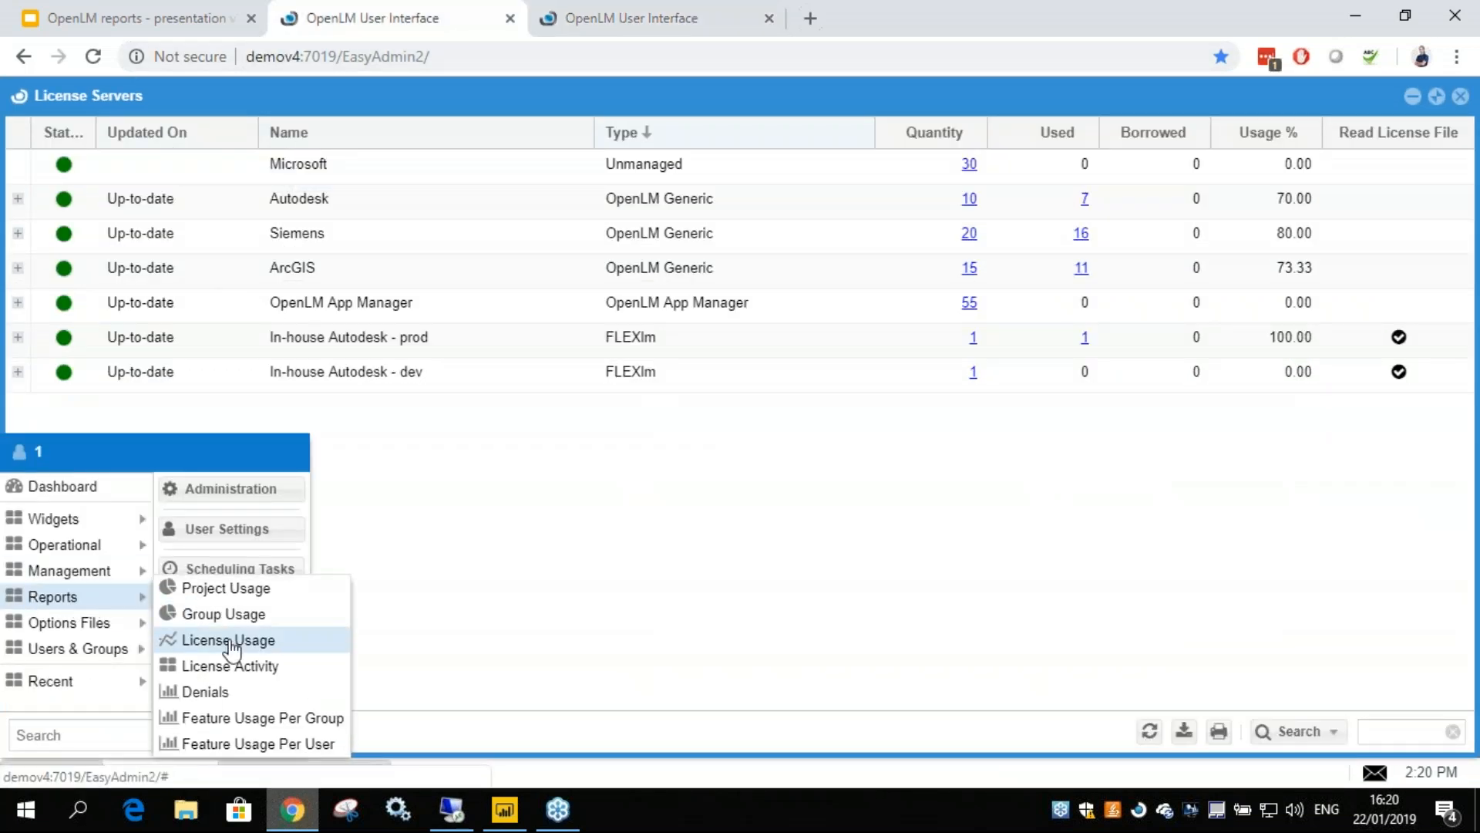
pyautogui.click(219, 669)
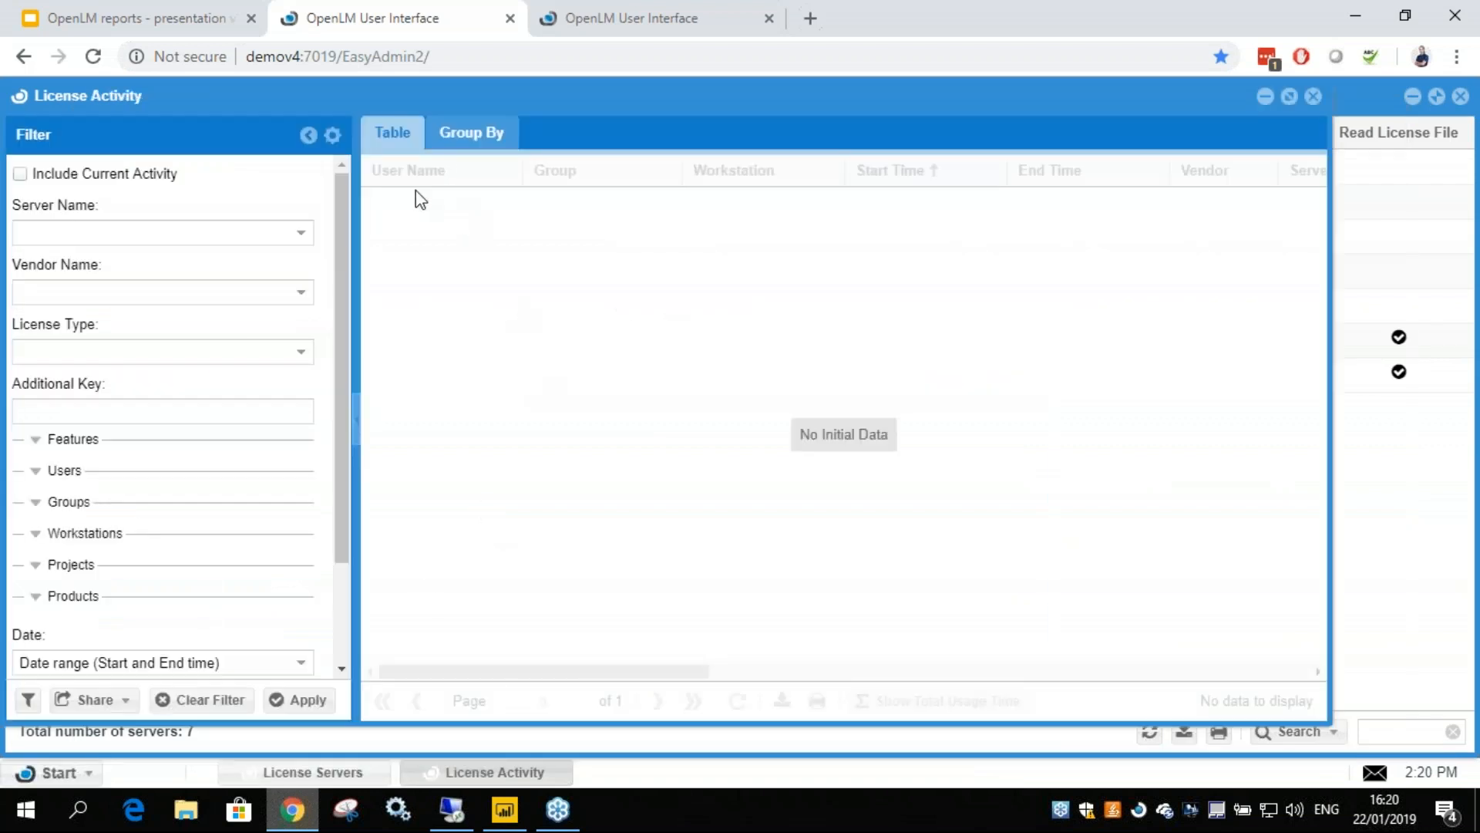
pyautogui.click(282, 700)
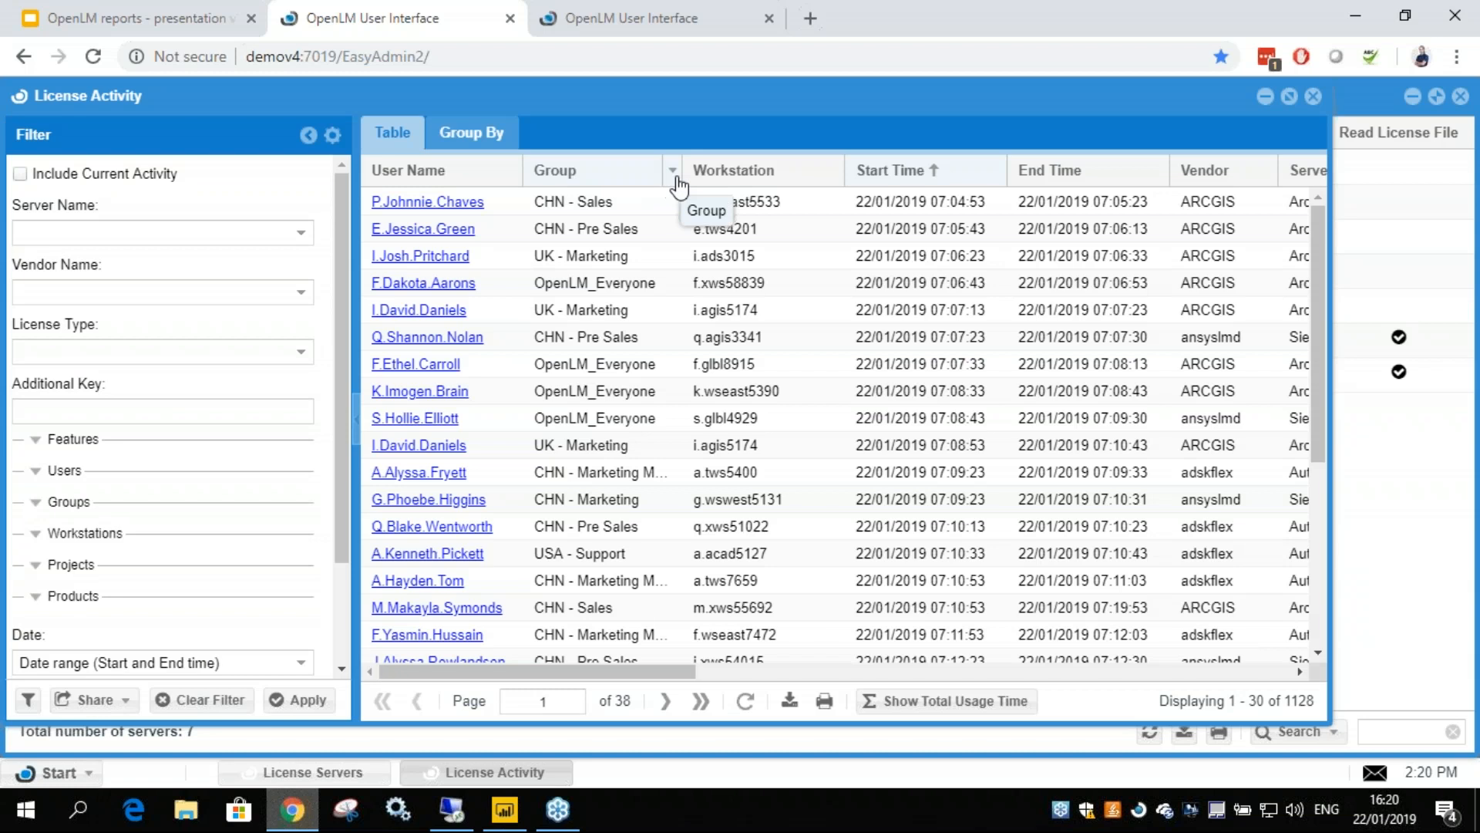
# - Review the full list of columns that can be shown in the License Activity table
pyautogui.click(673, 171)
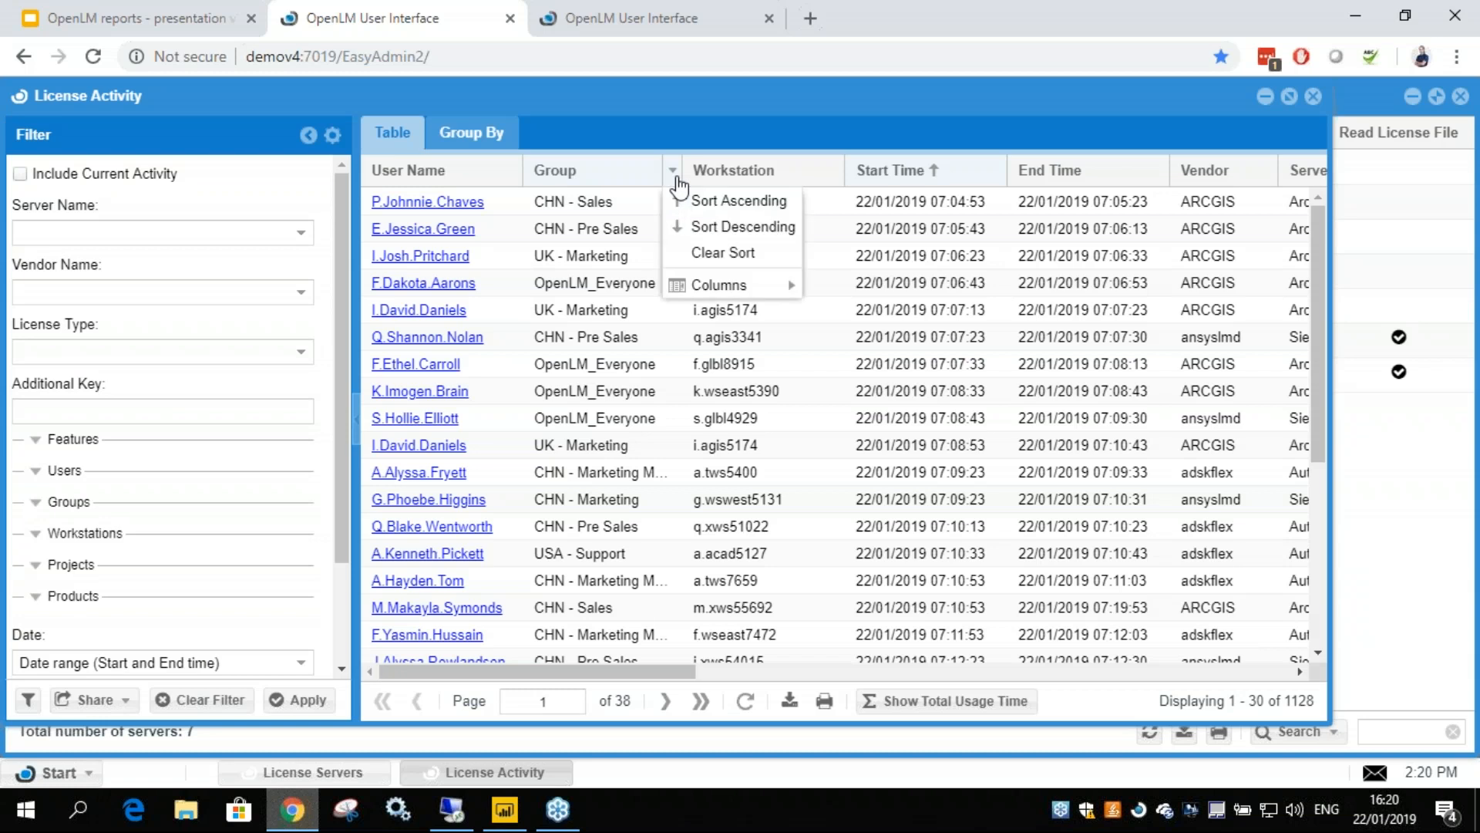
pyautogui.moveTo(677, 287)
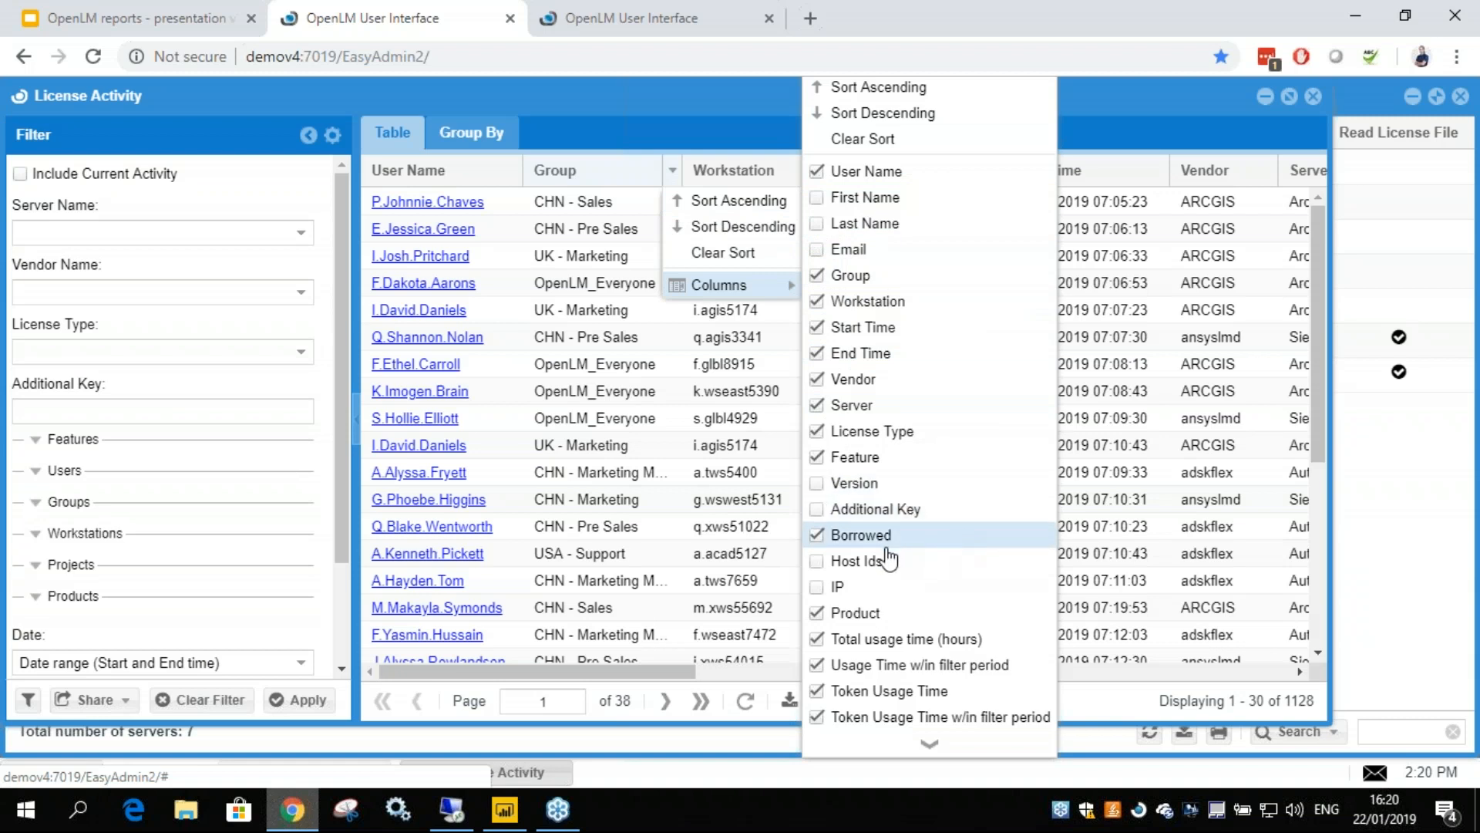
pyautogui.scroll(-1, 871, 665)
pyautogui.scroll(-4, 872, 664)
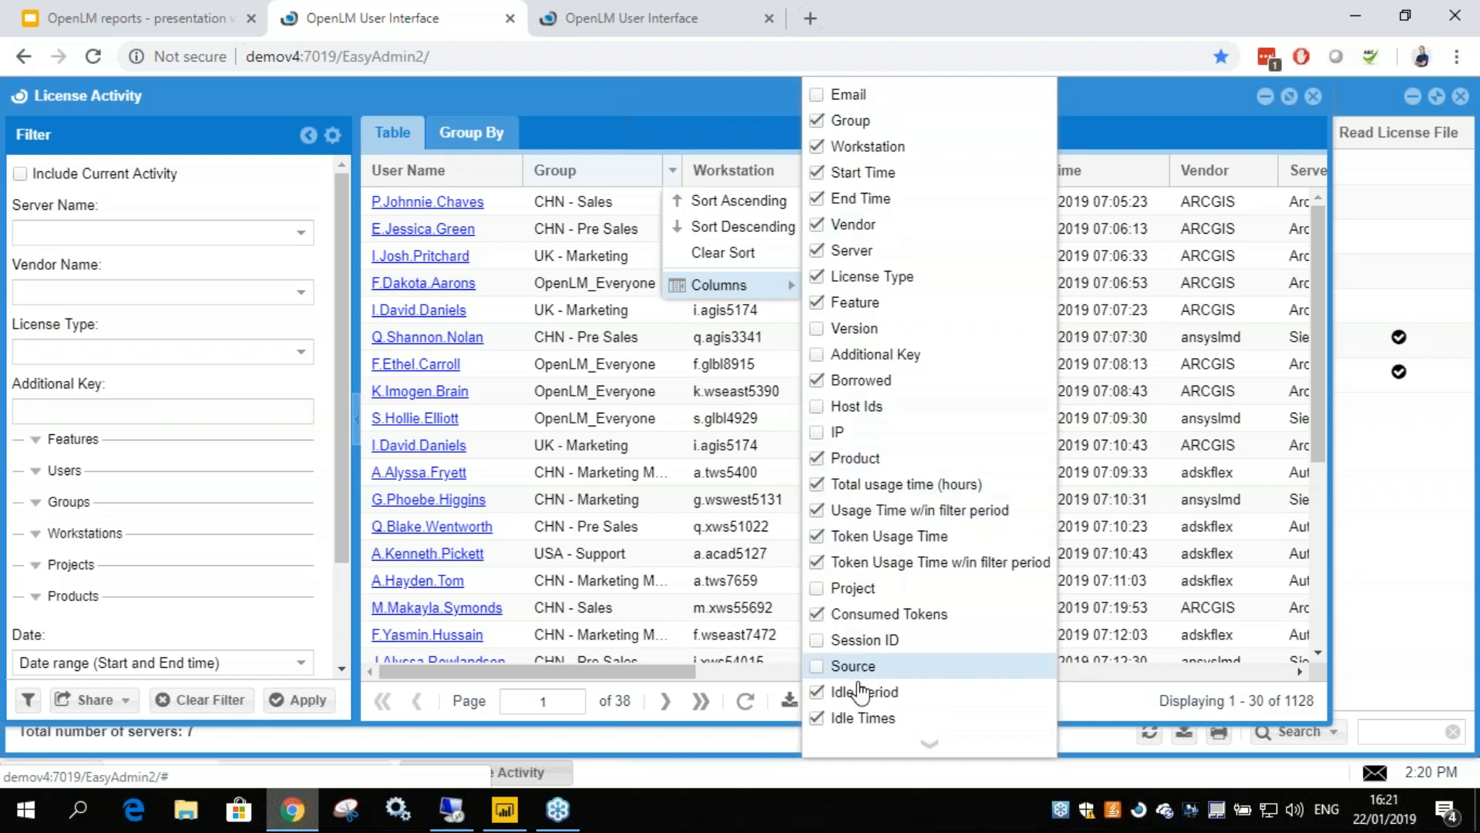
pyautogui.scroll(4, 876, 565)
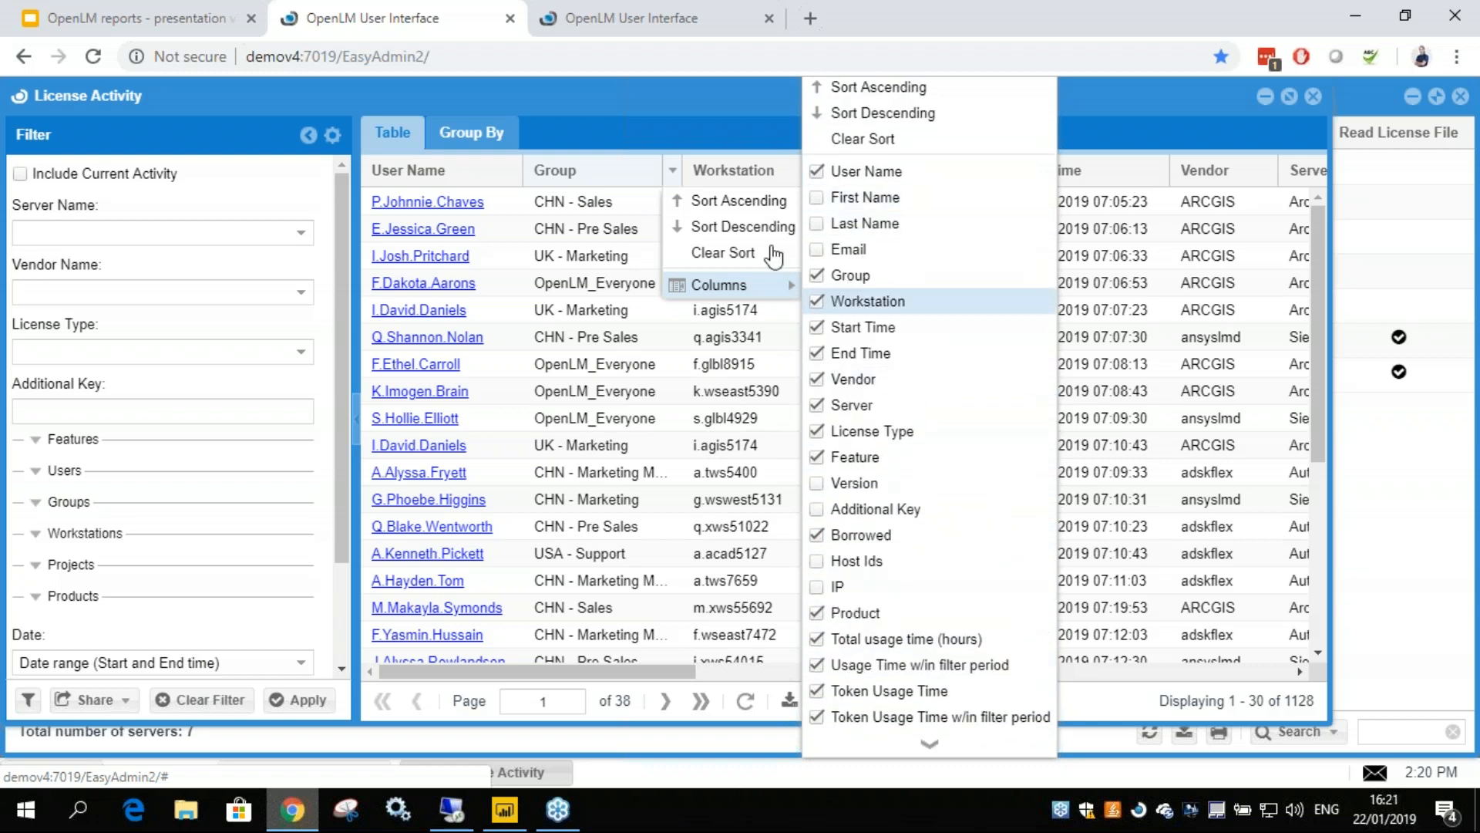
pyautogui.click(660, 129)
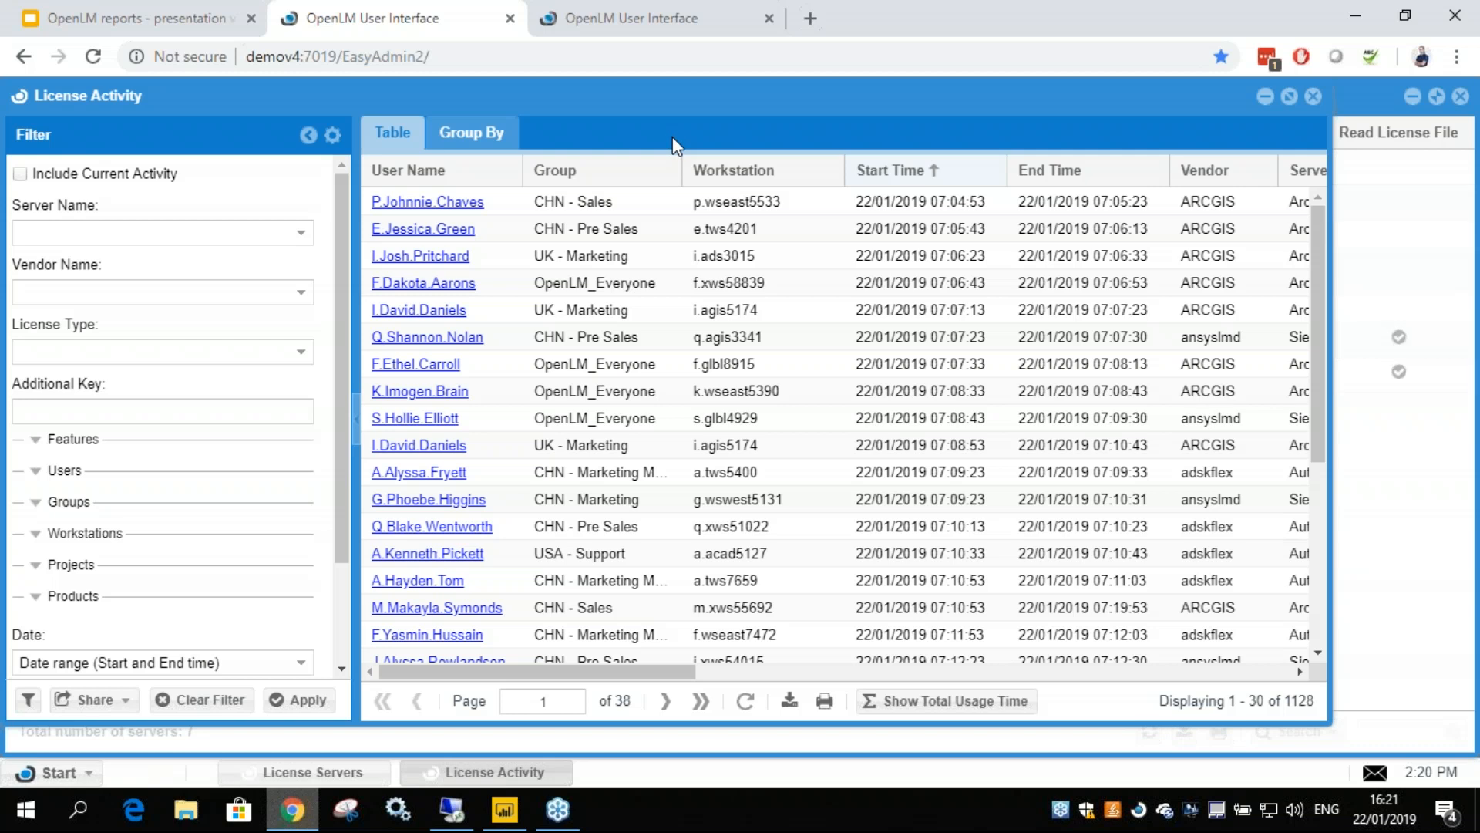
# - Export the License Activity table to a CSV file and dismiss the export dialog
pyautogui.click(790, 705)
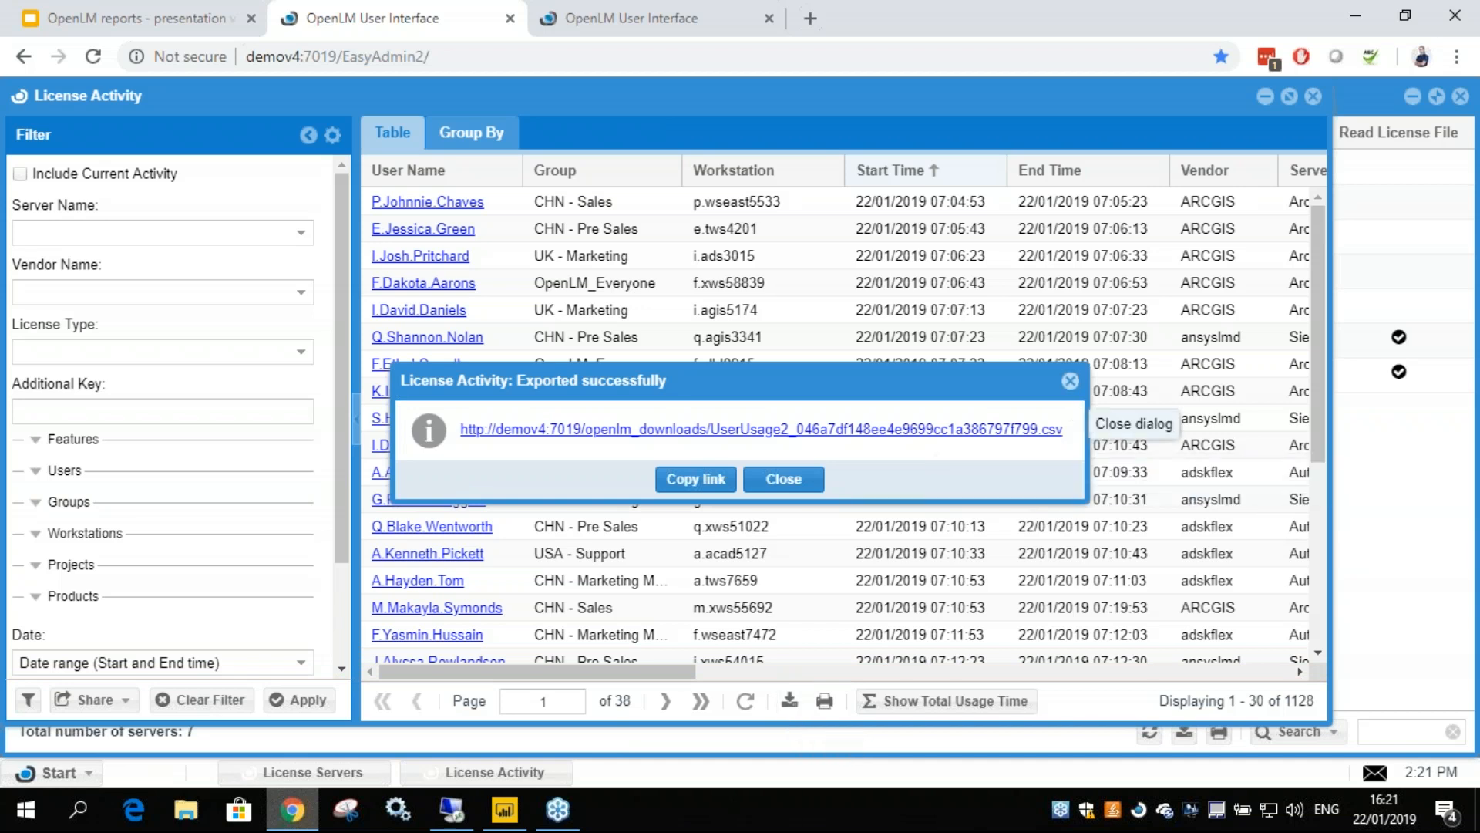
pyautogui.click(1070, 381)
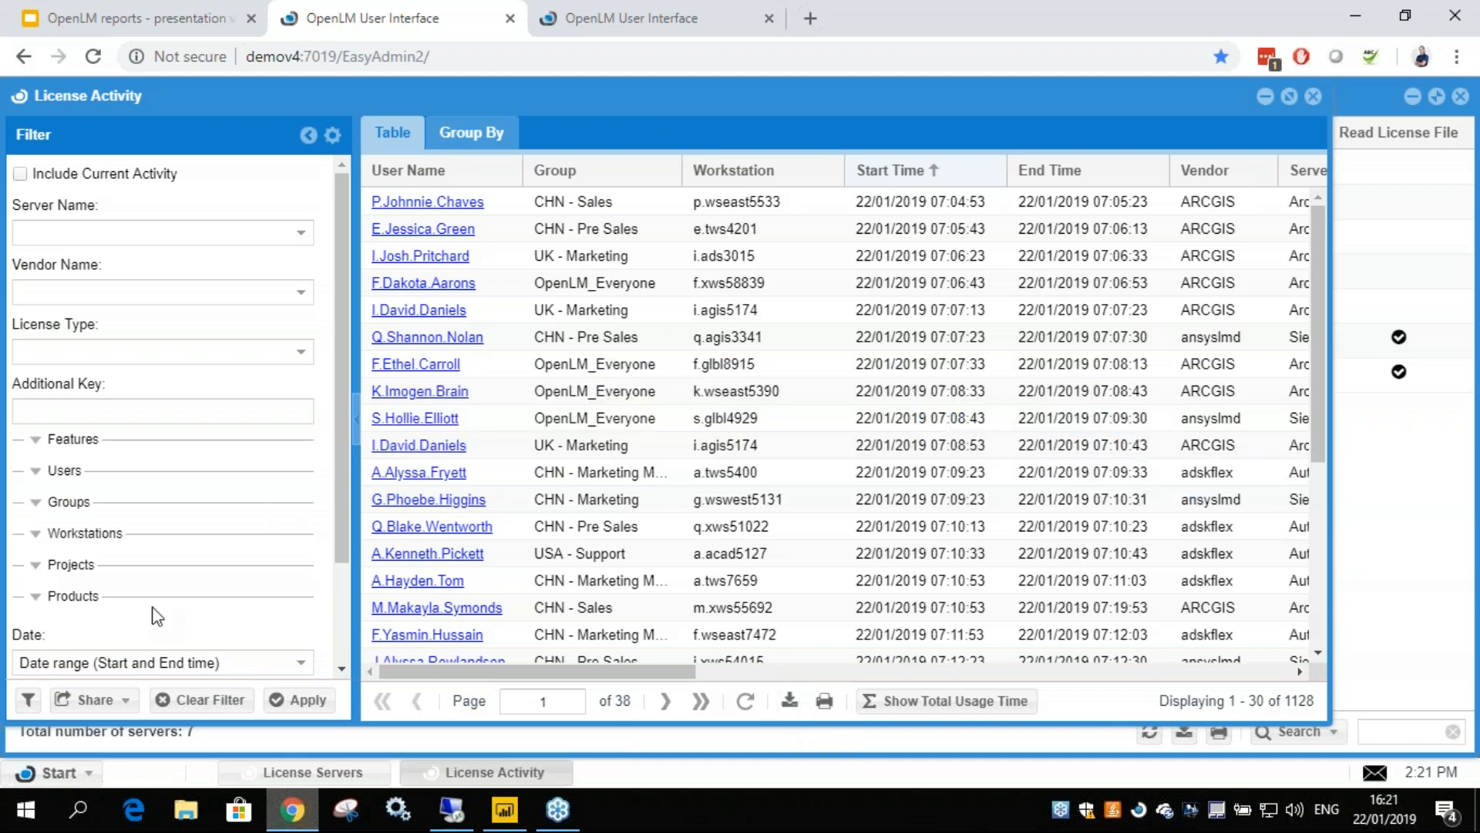
# - Examine the Schedule Report form for License Activity, including its recipients and frequency options, and close it
pyautogui.click(127, 702)
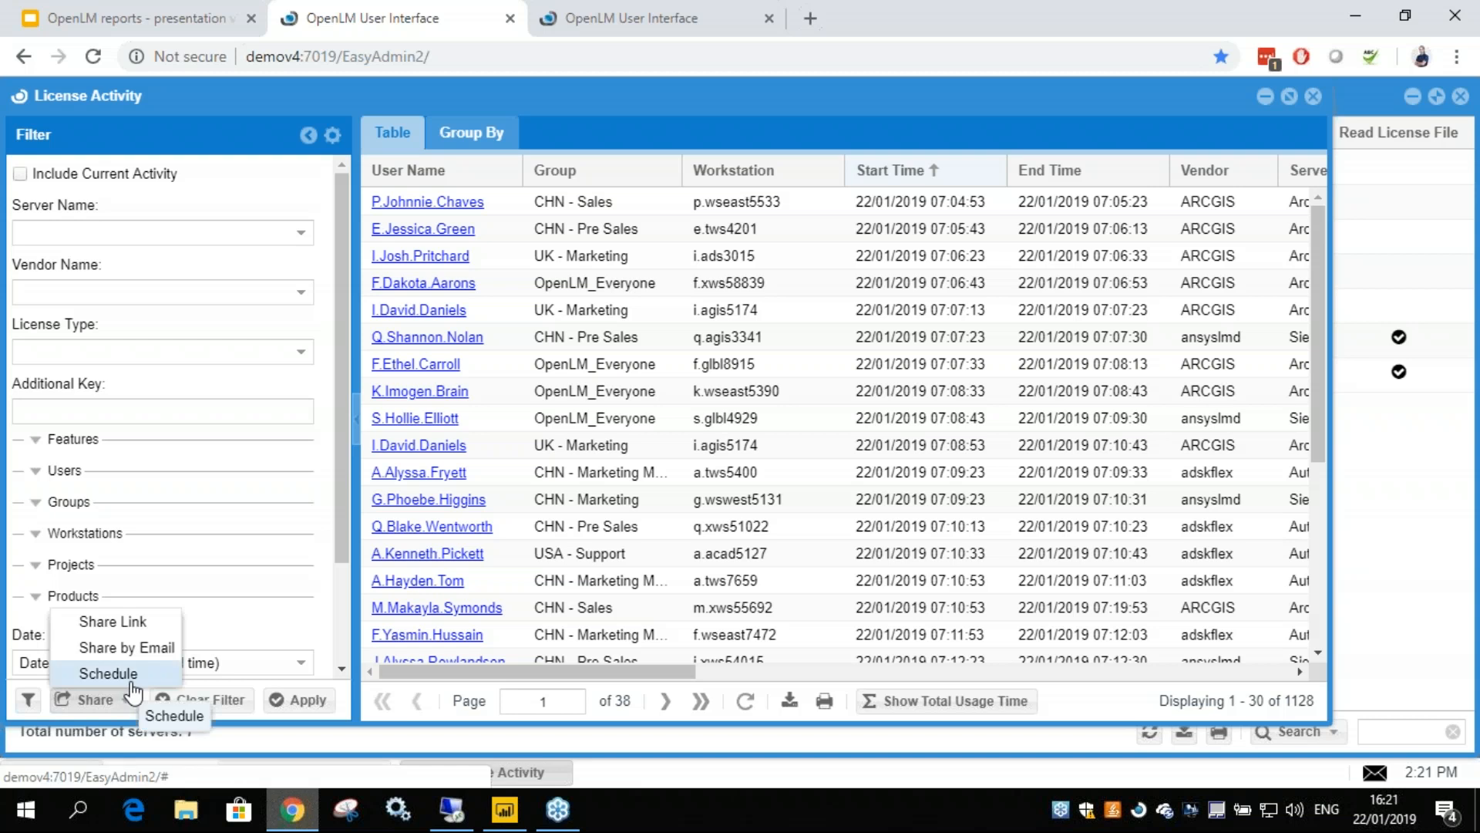
pyautogui.click(132, 684)
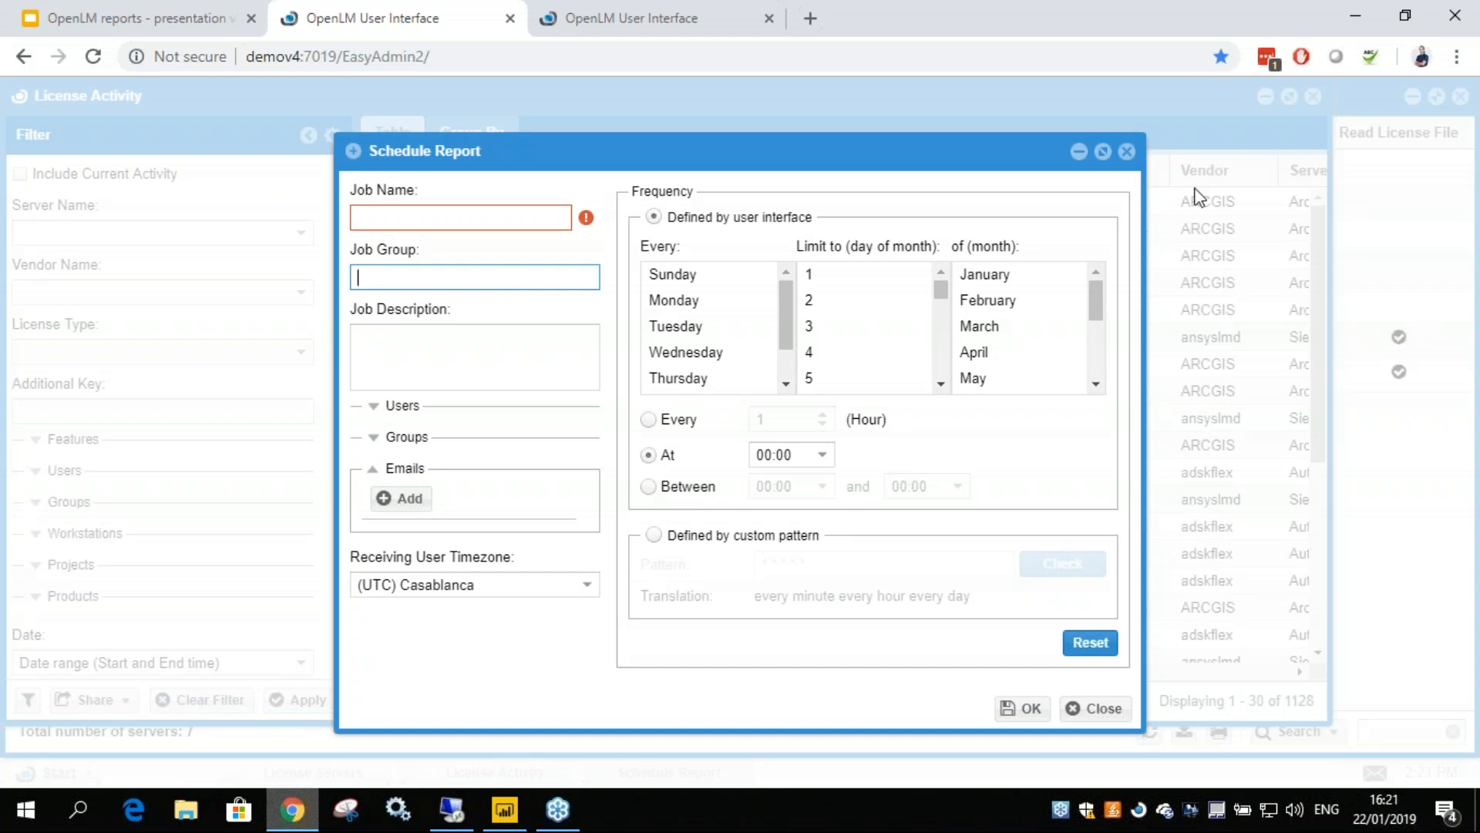
pyautogui.click(1127, 152)
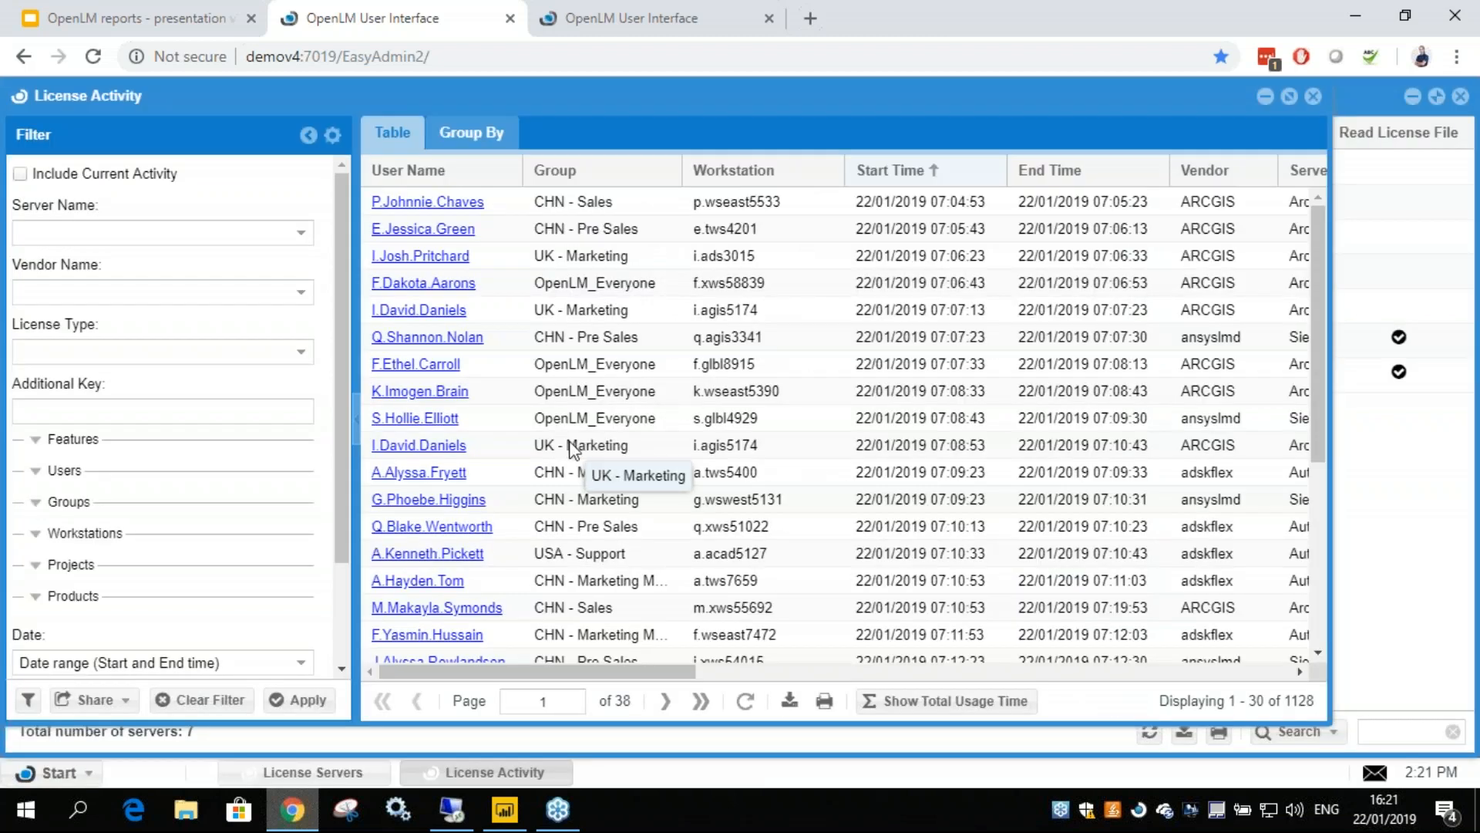
# - Open the Administration window of the demov4 OpenLM interface
pyautogui.click(116, 699)
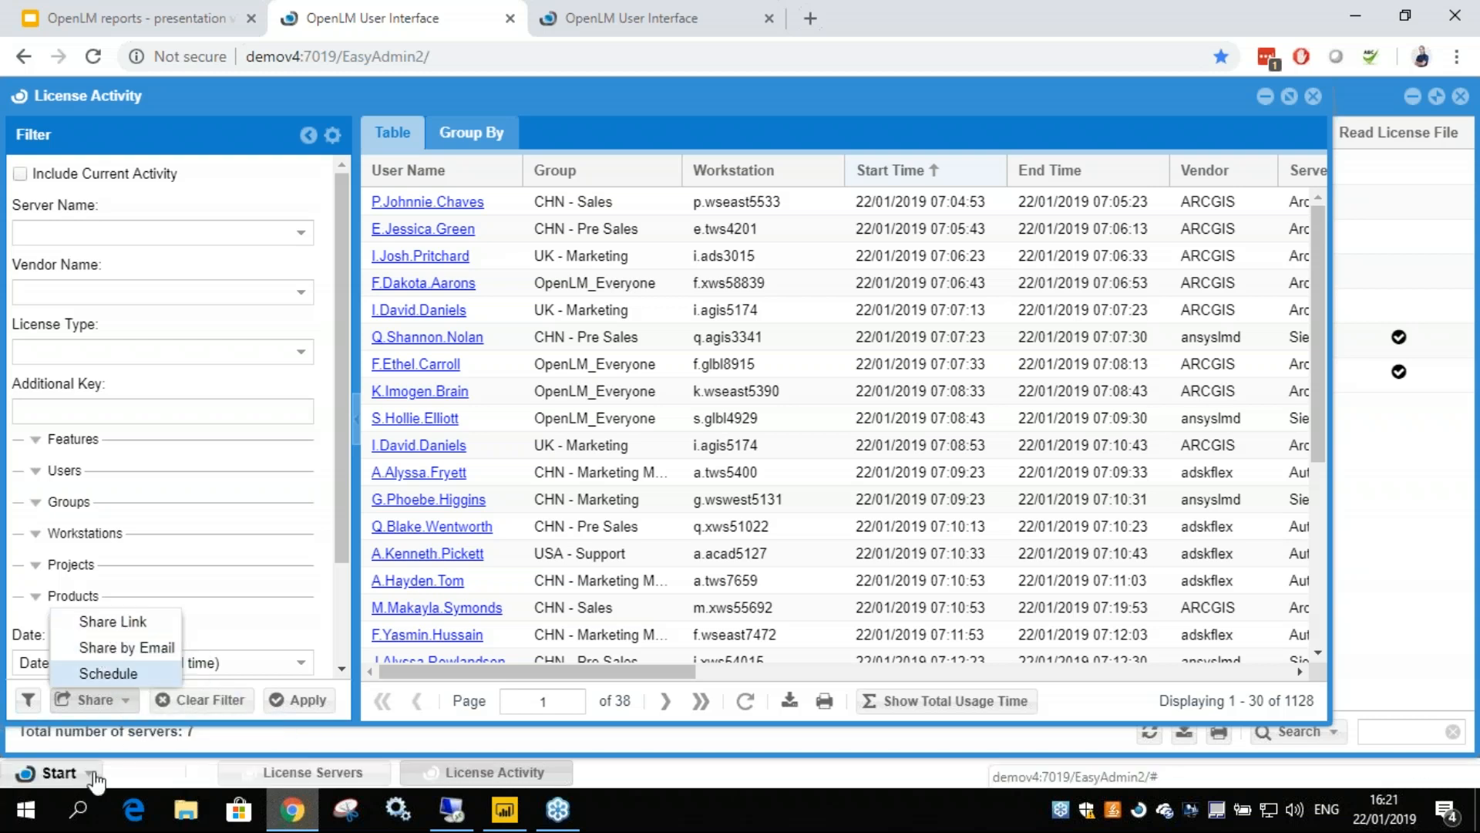
pyautogui.click(78, 775)
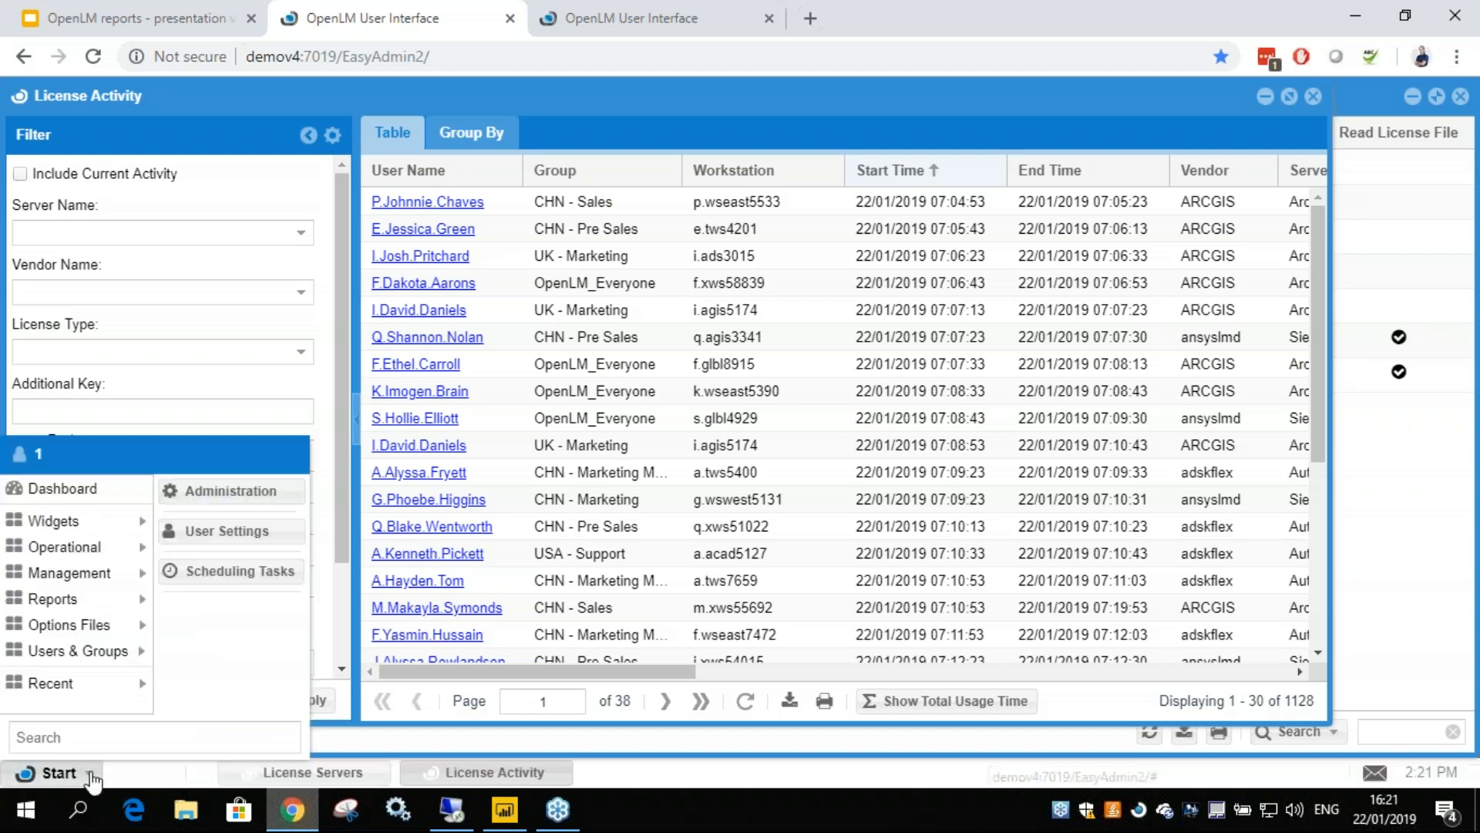
pyautogui.click(265, 489)
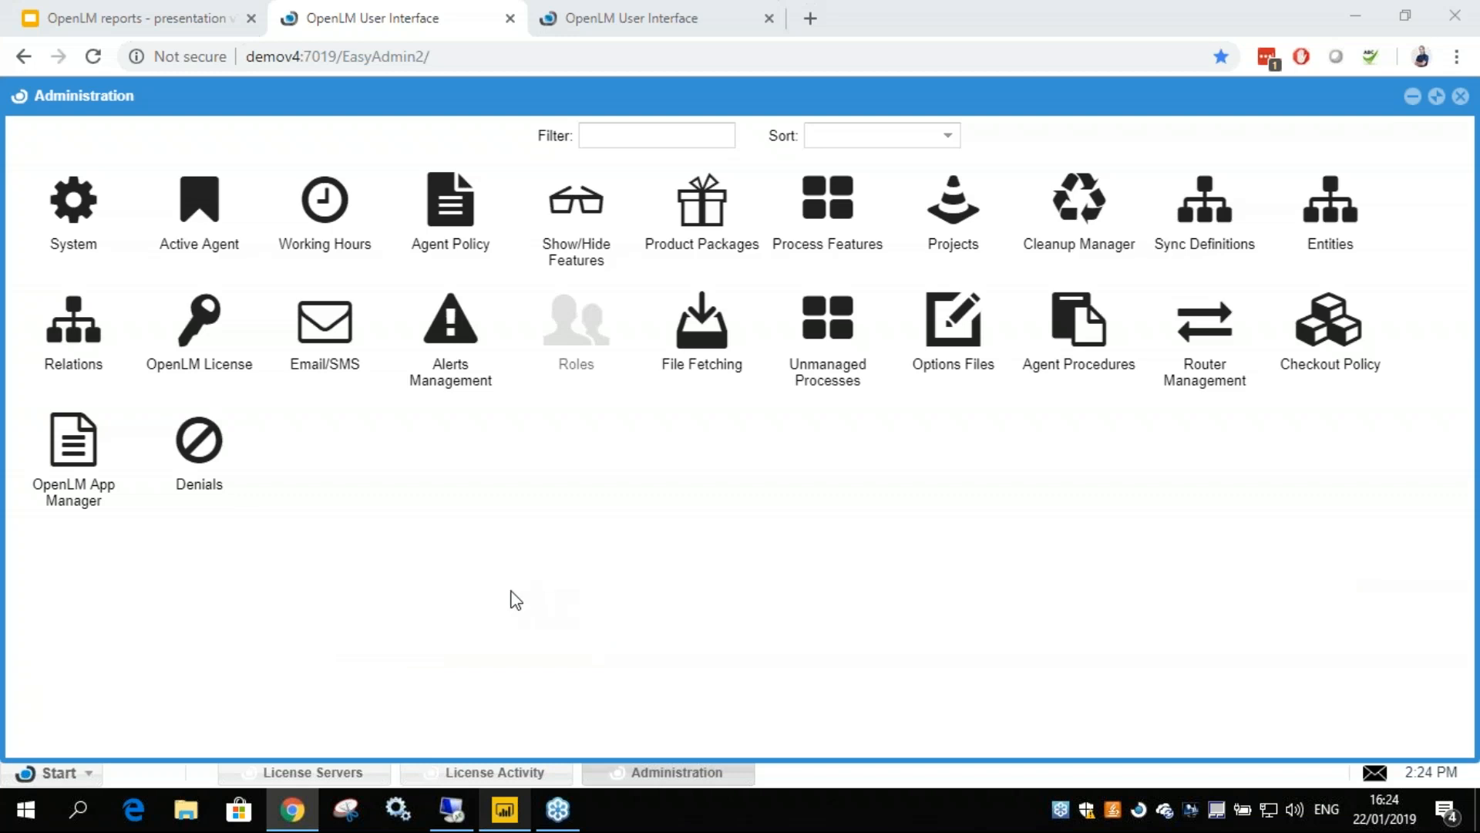
# - Return to the 10.0.0.162 OpenLM interface and show the Server_2 Denials report in table view
pyautogui.click(571, 17)
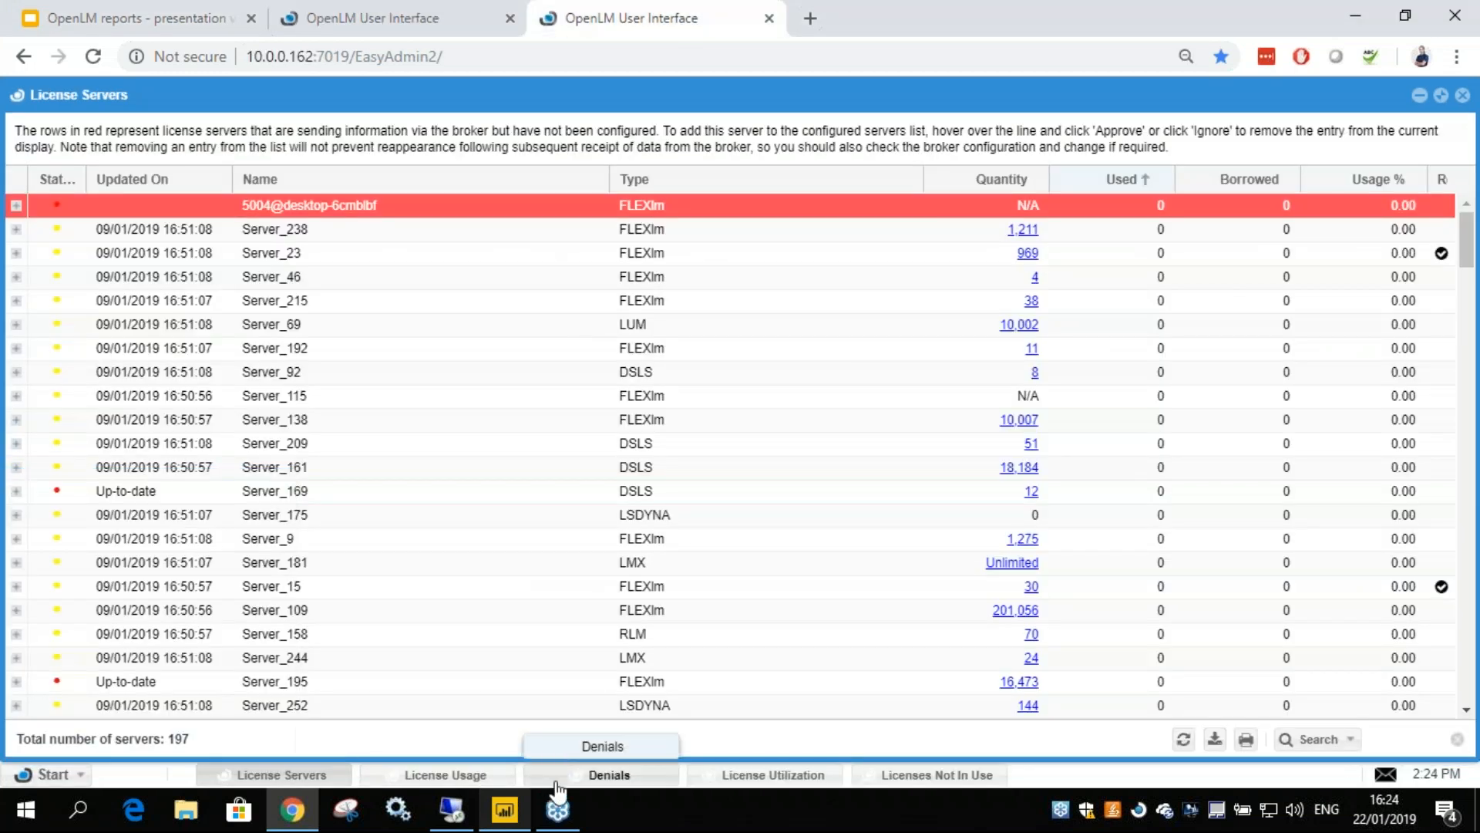
pyautogui.click(609, 774)
pyautogui.click(831, 417)
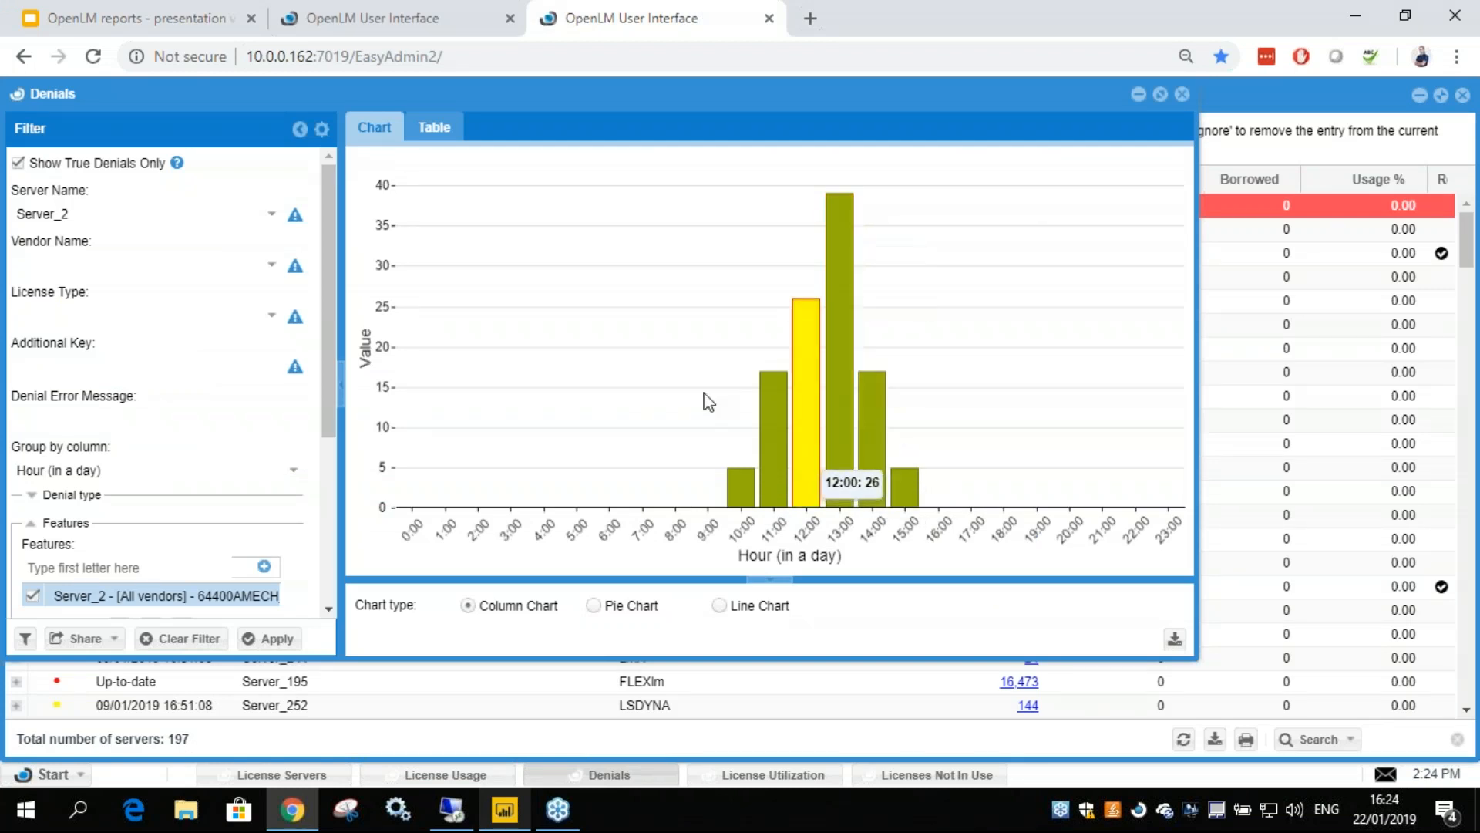
pyautogui.click(434, 131)
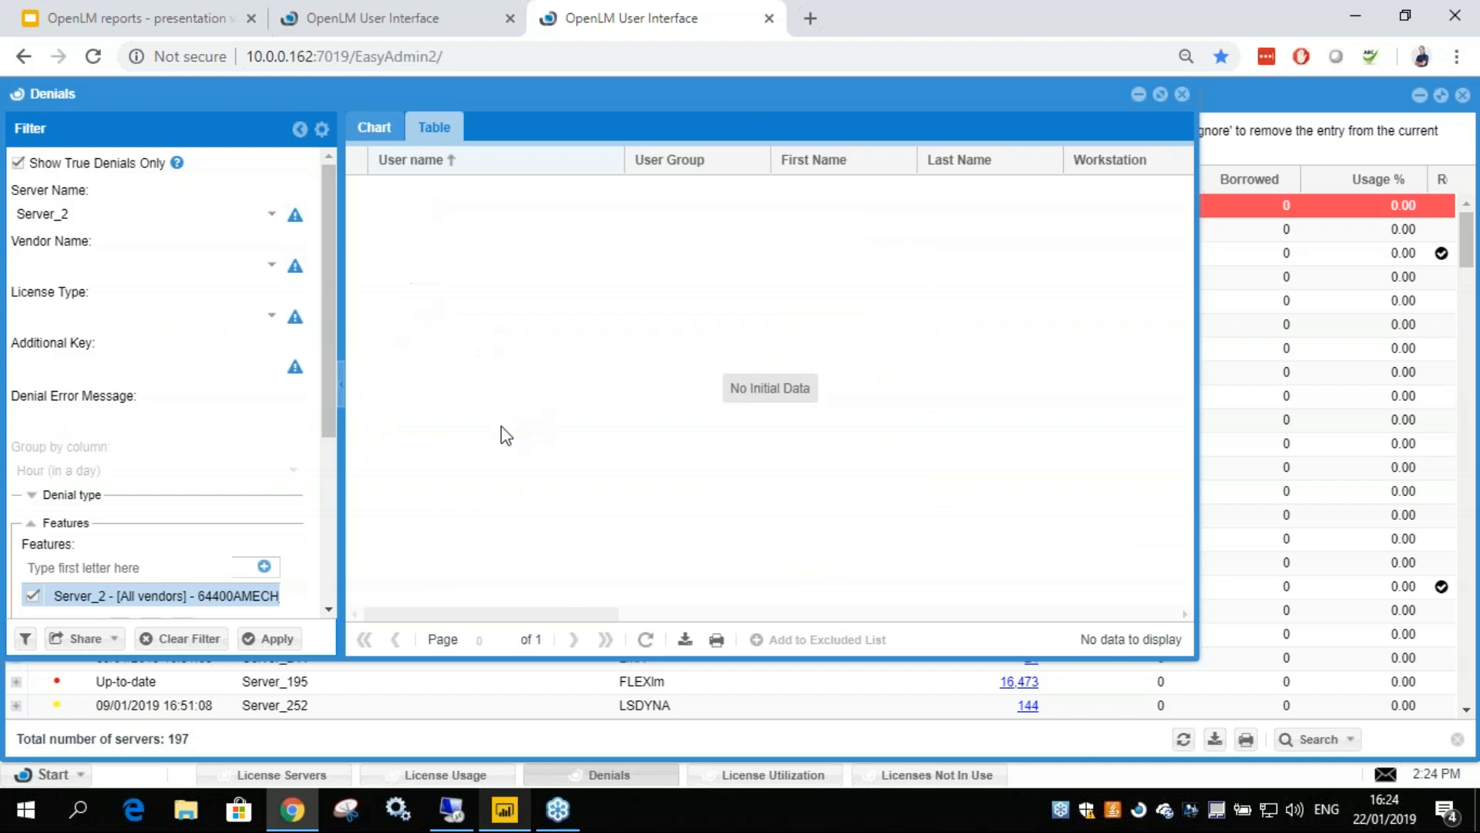
# - Apply the Server_2 filter to the Denials report, look through the denial records and show the chart grouped by hour of day
pyautogui.click(287, 639)
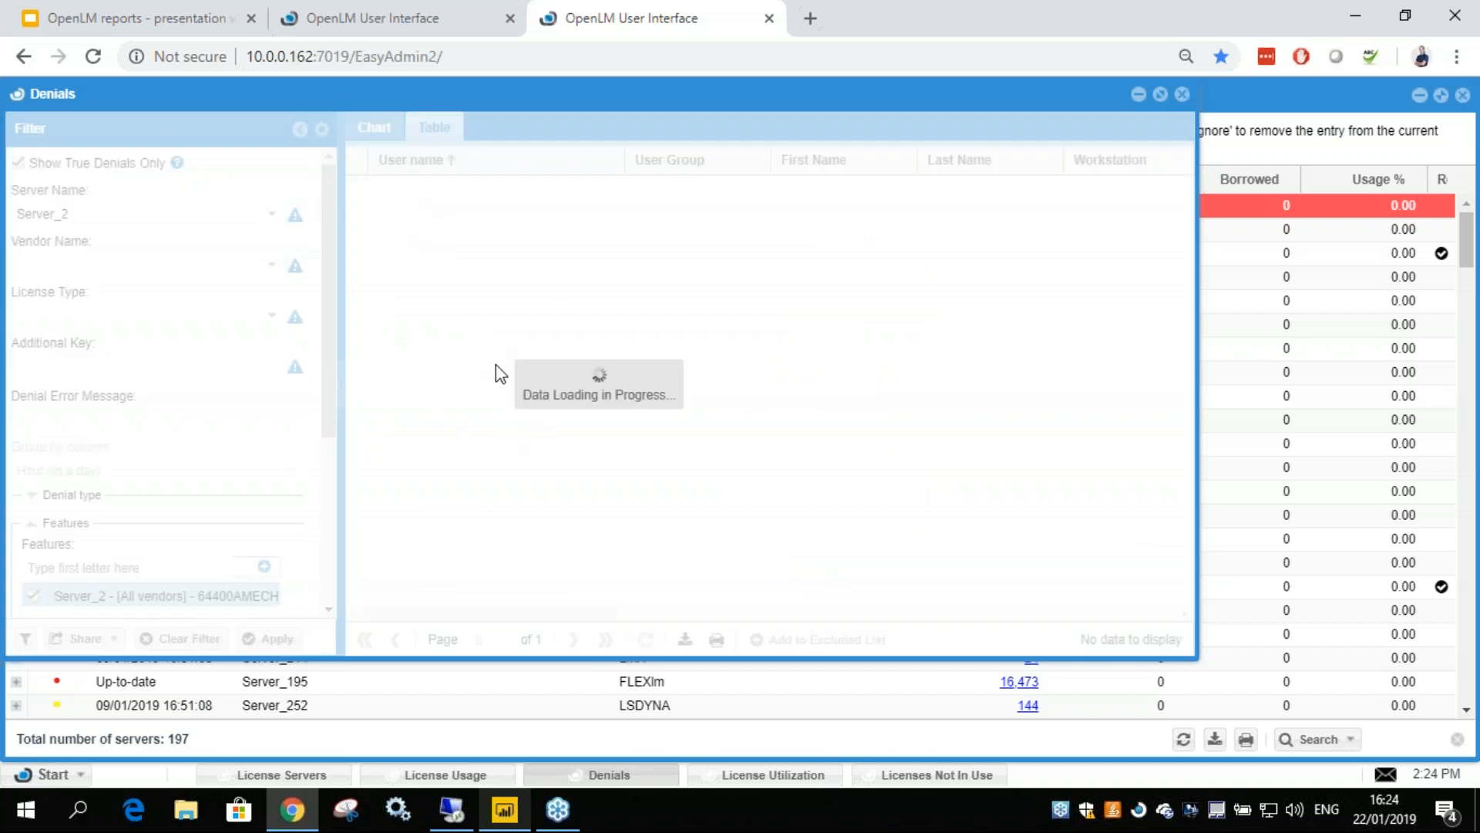
pyautogui.moveTo(614, 613); pyautogui.dragTo(473, 617)
pyautogui.scroll(-4, 776, 428)
pyautogui.scroll(4, 776, 428)
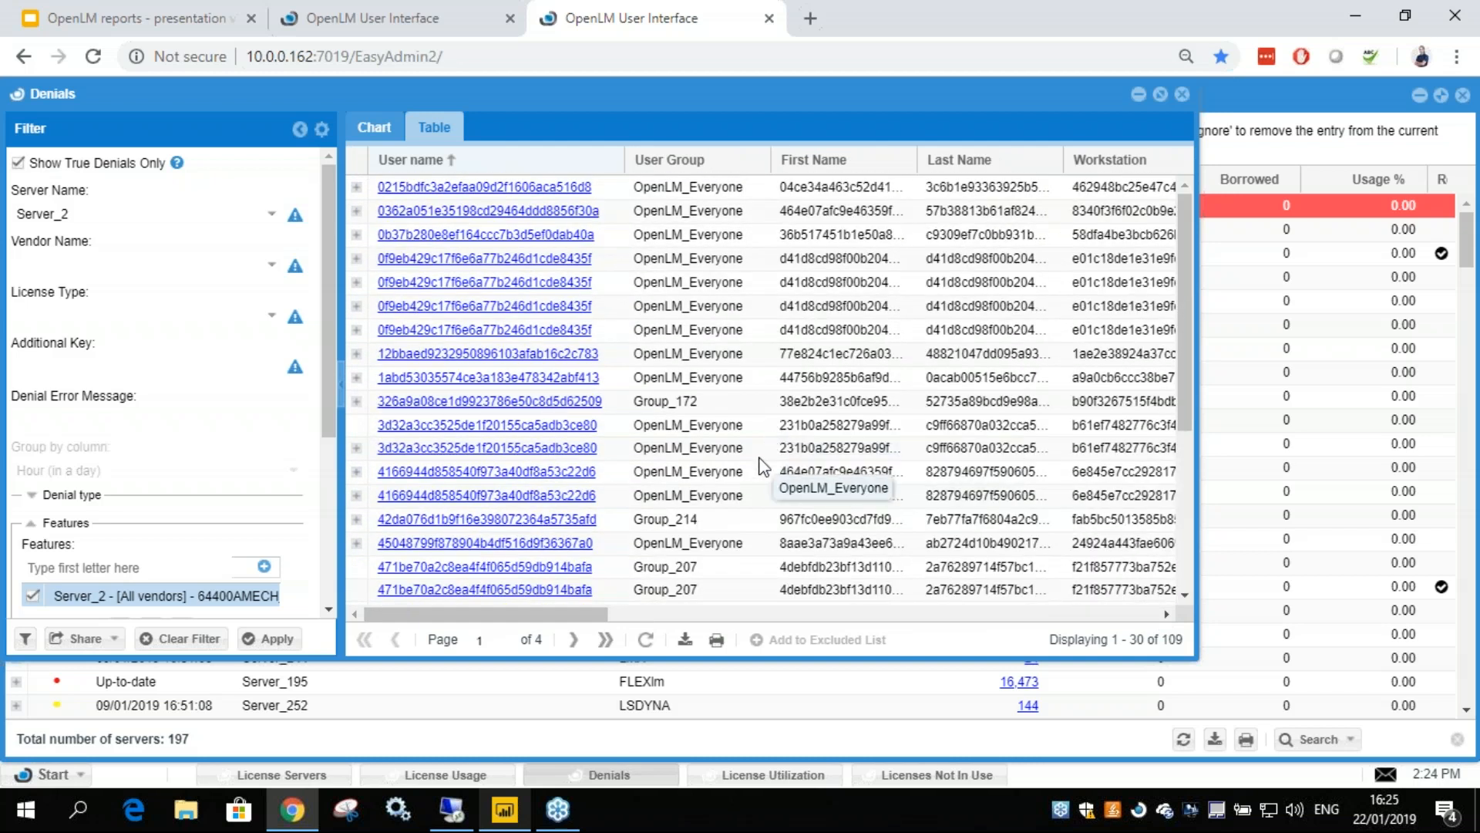
pyautogui.click(385, 131)
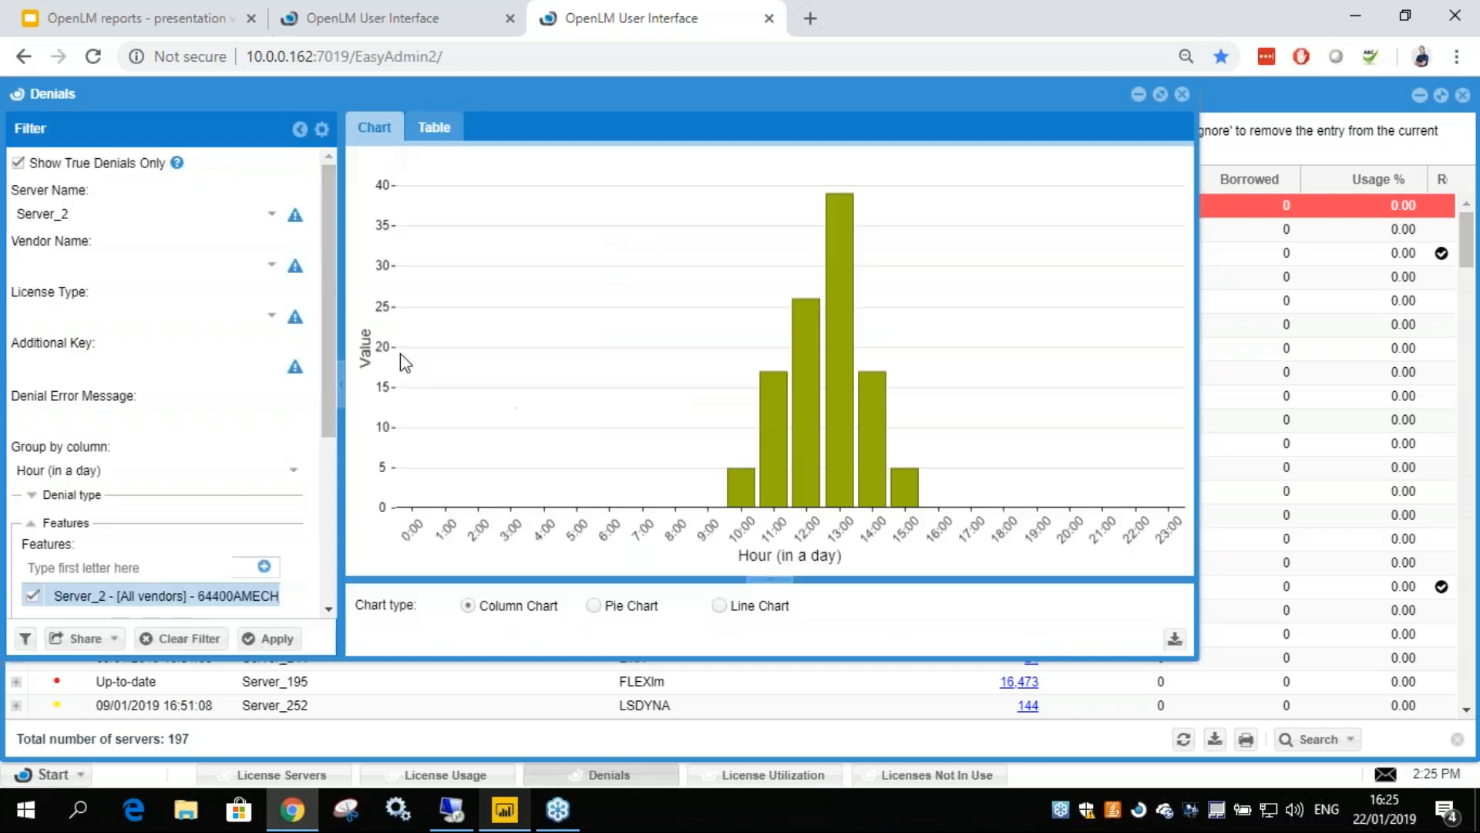
pyautogui.moveTo(831, 256)
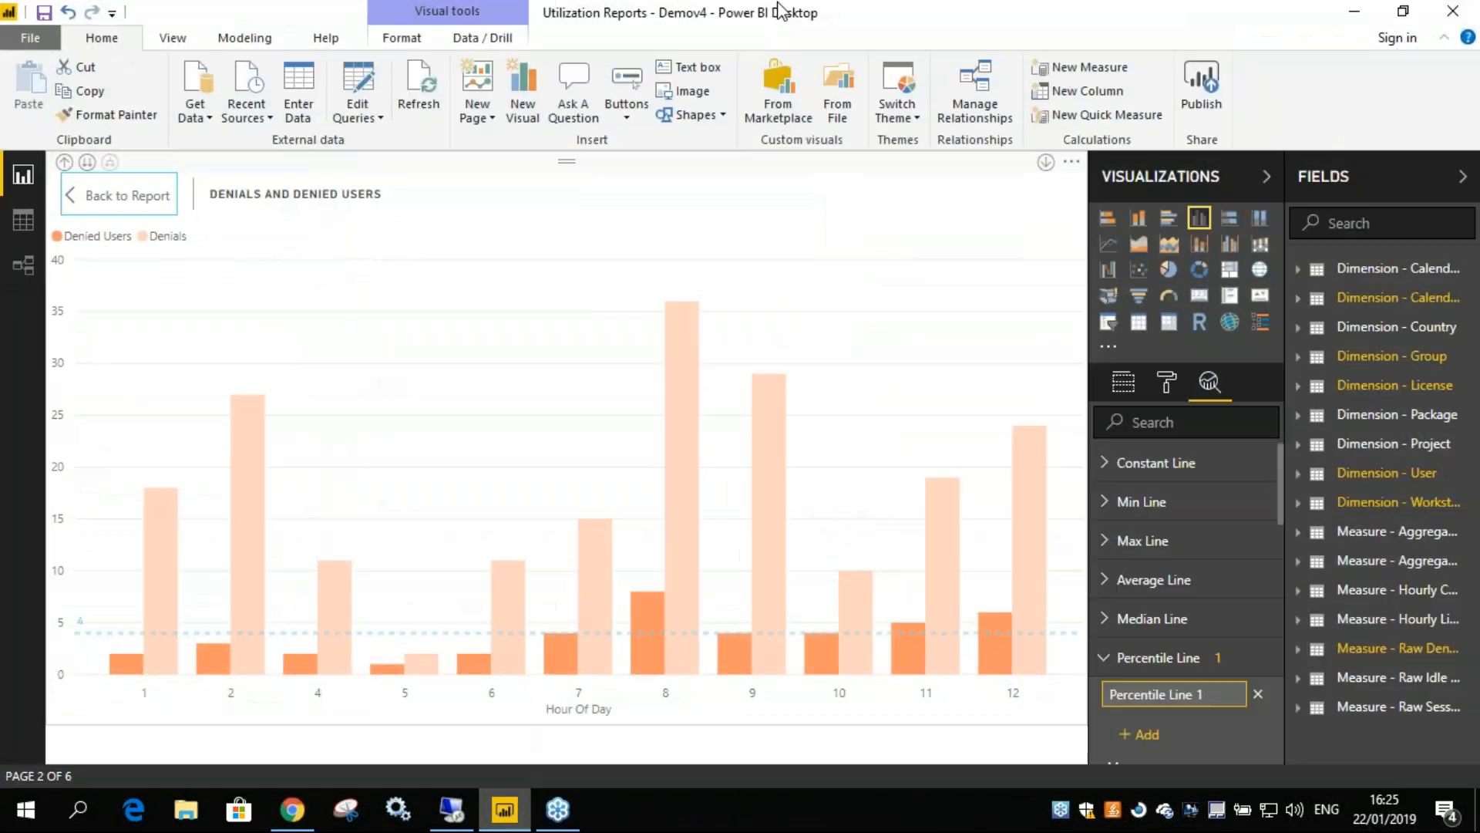
# - Switch to the Utilization Reports in Power BI Desktop and return from the enlarged Denials and Denied Users chart to the report page
pyautogui.click(88, 196)
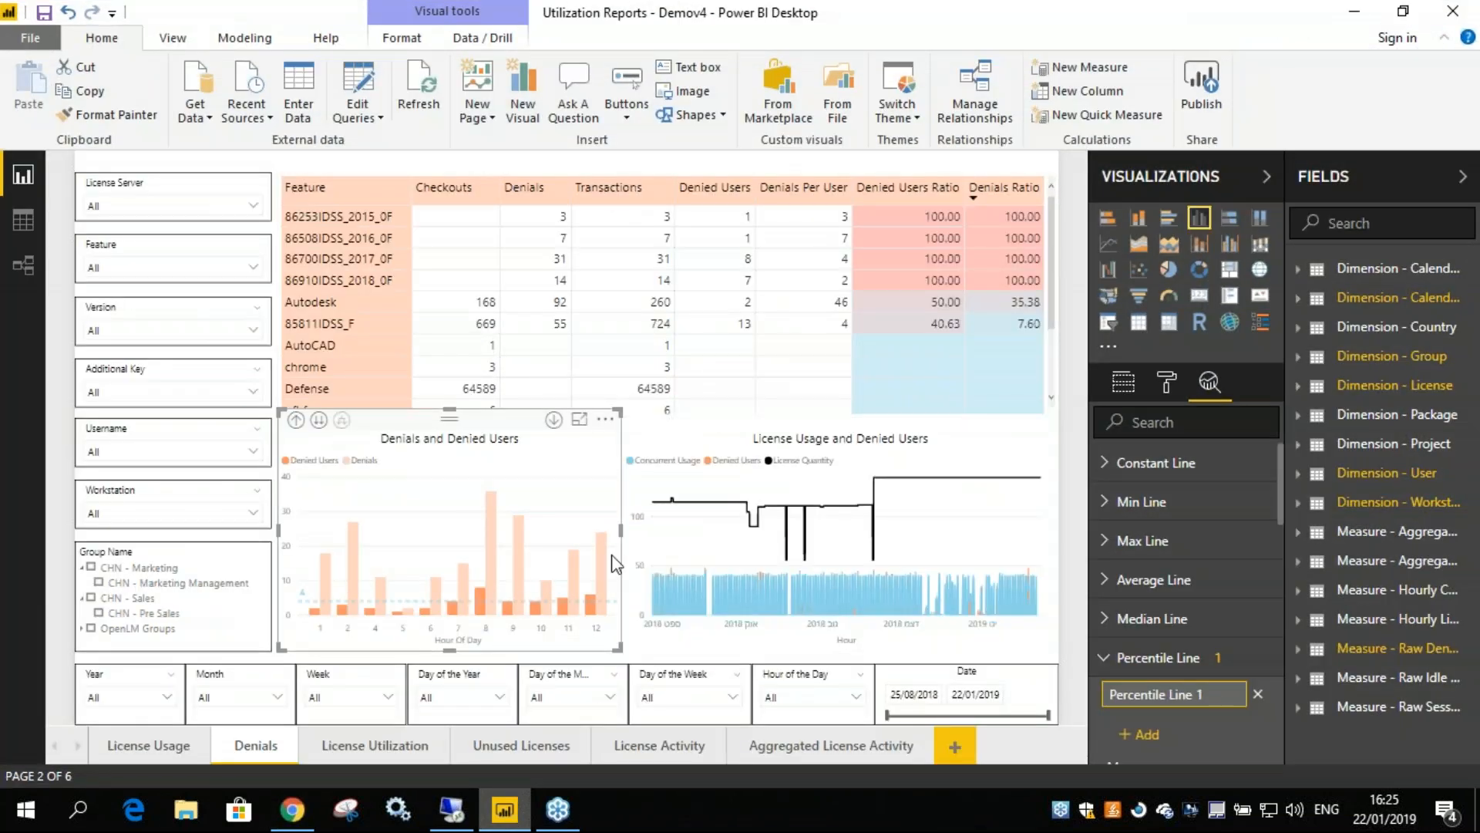
pyautogui.click(634, 552)
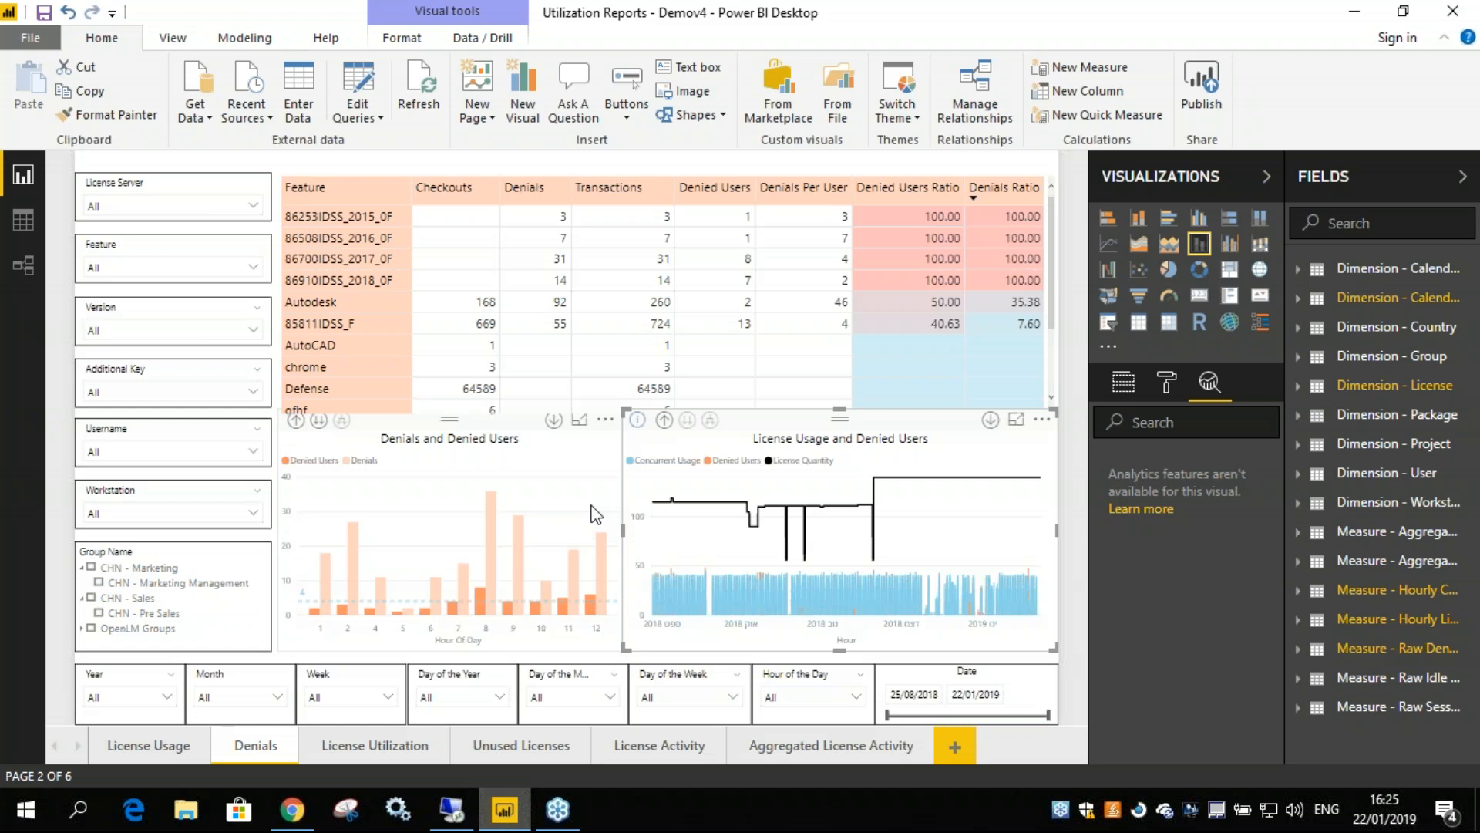
pyautogui.click(478, 442)
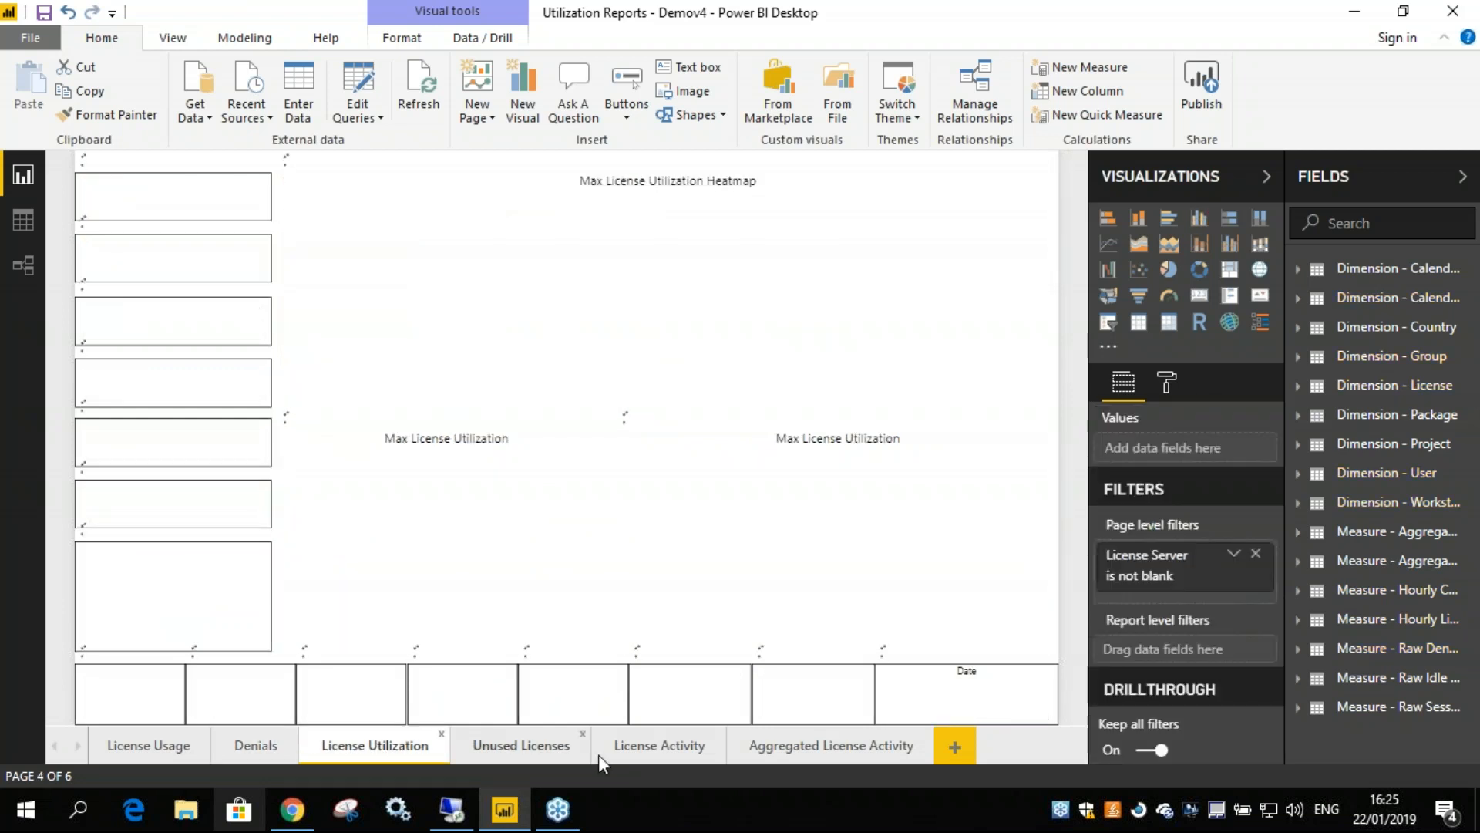
# - Look over the Unused Licenses report page, return to the Denials page and select the Denials and Denied Users chart
pyautogui.click(587, 751)
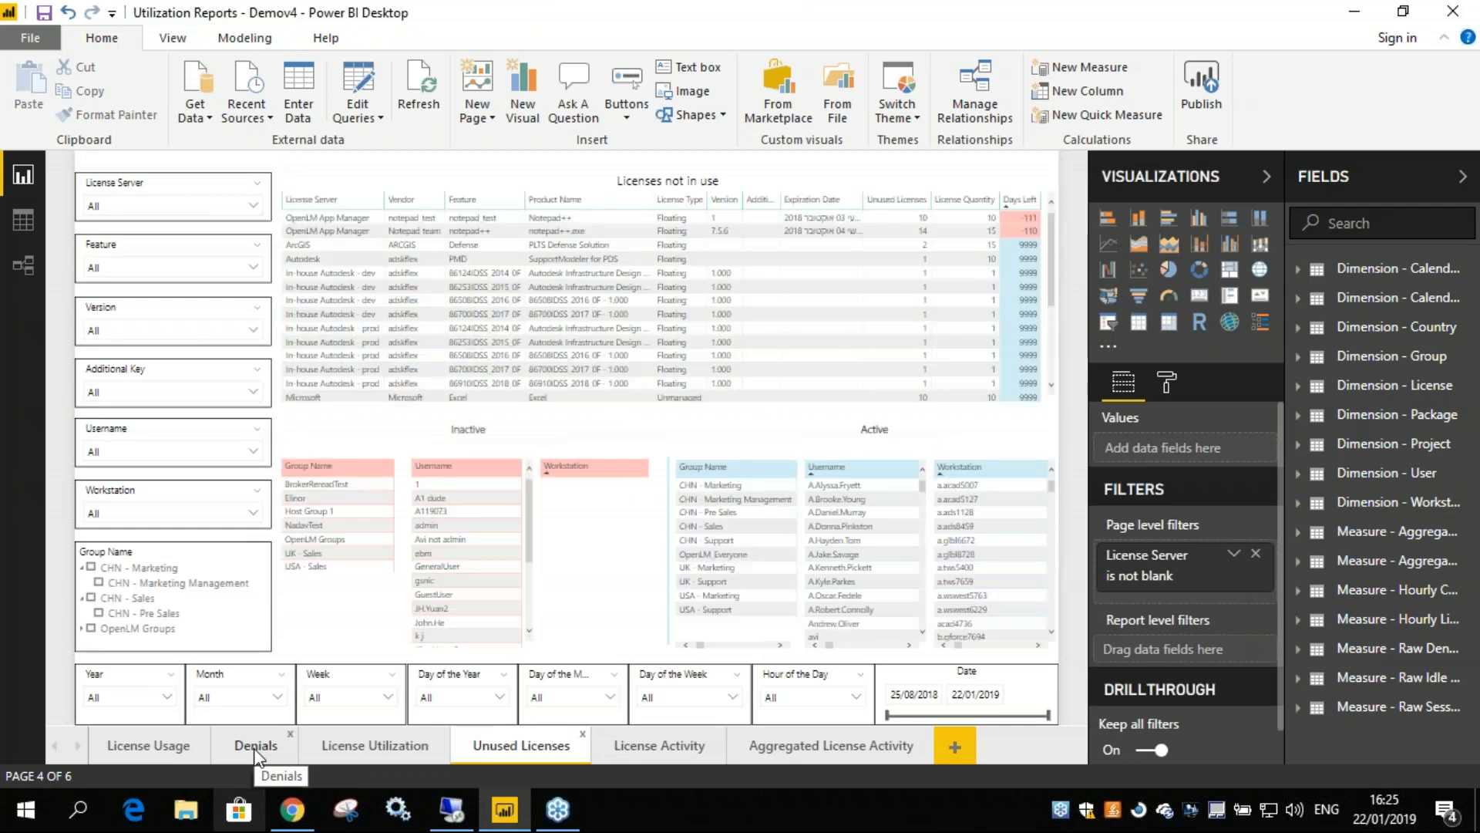
pyautogui.click(254, 747)
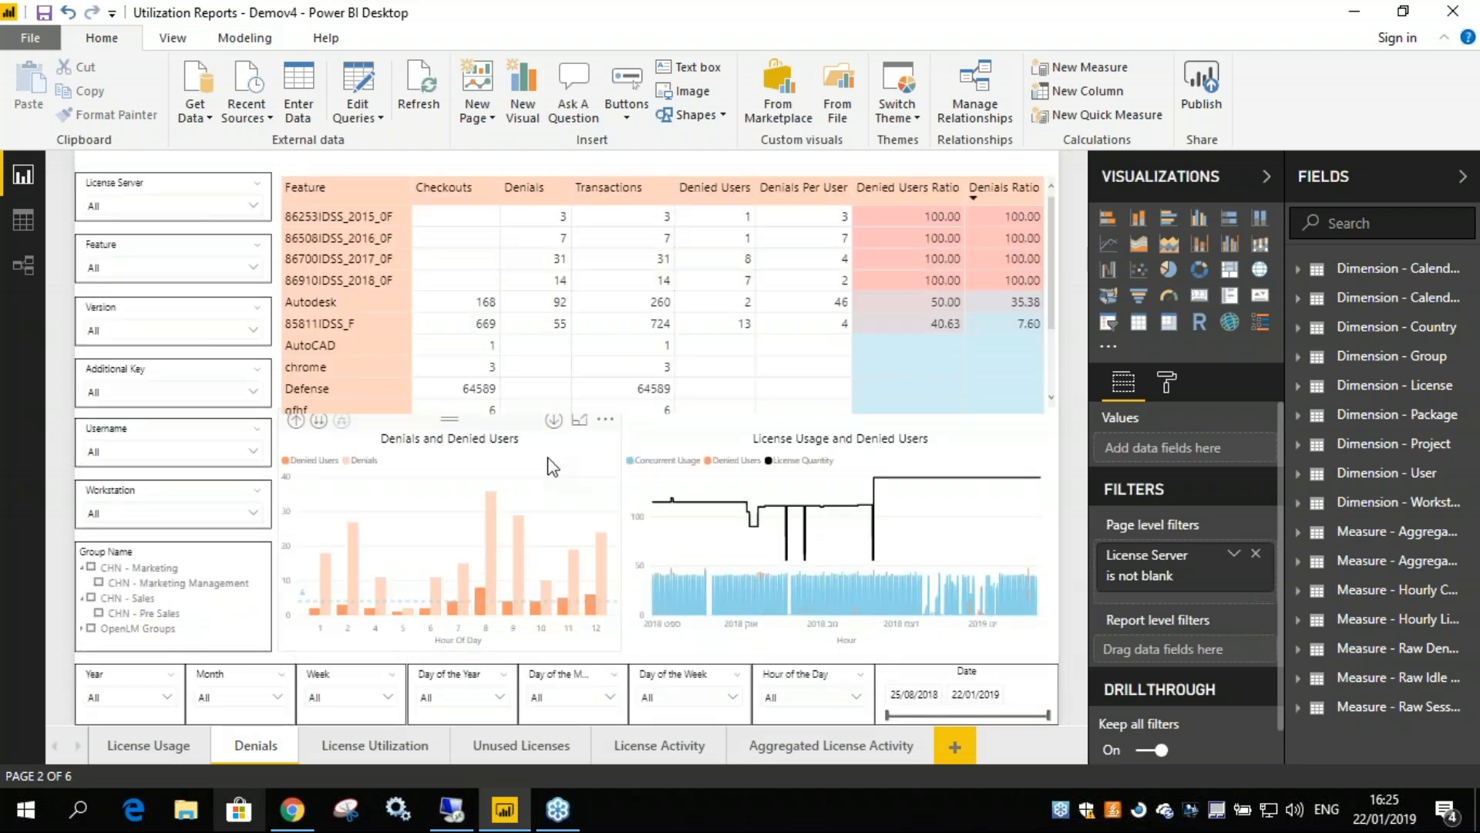
pyautogui.click(567, 463)
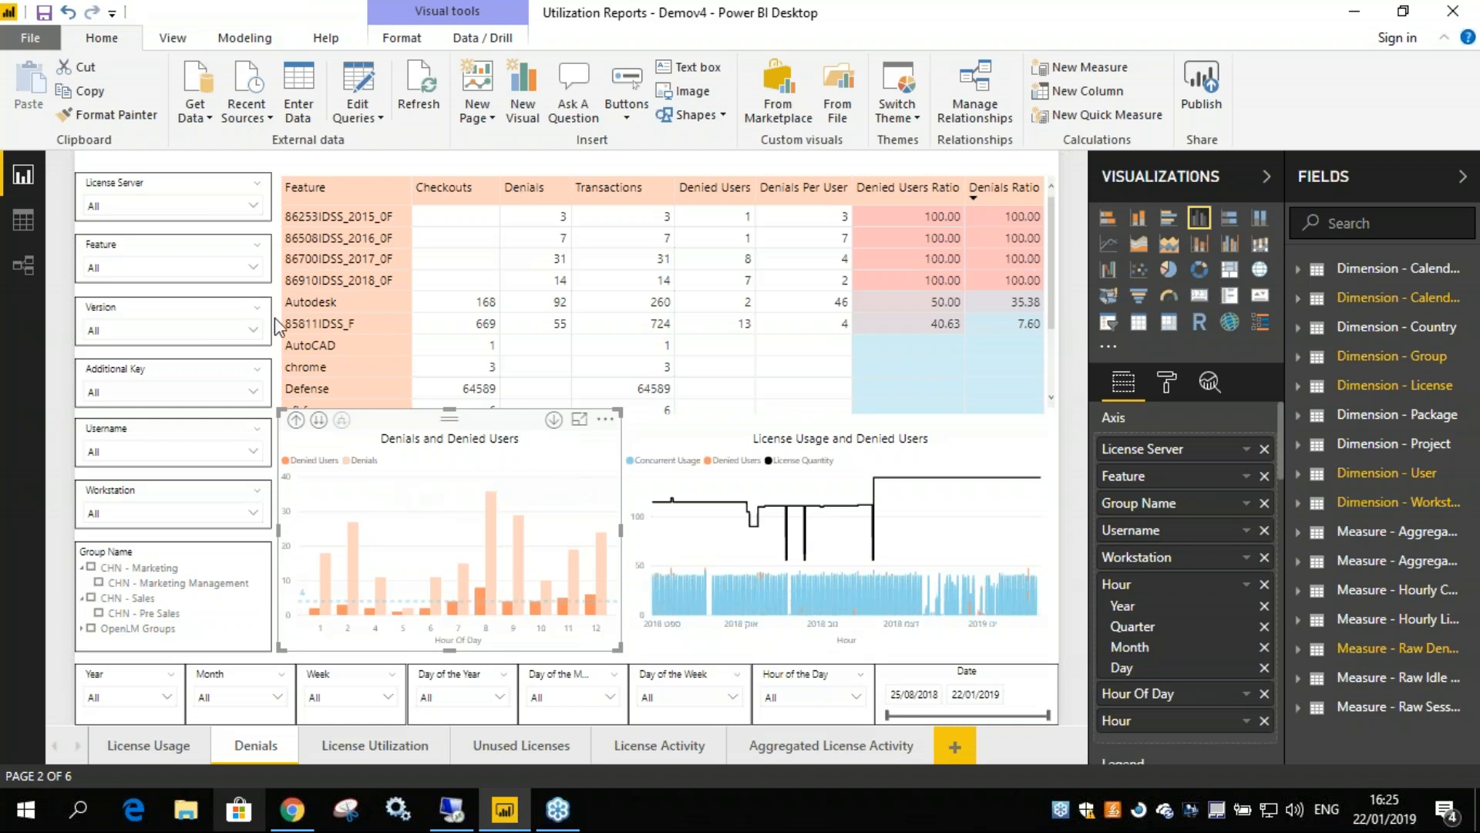
# - Filter the Denials page to license server In-house Autodesk - dev and feature 85811IDSS_F
pyautogui.click(249, 206)
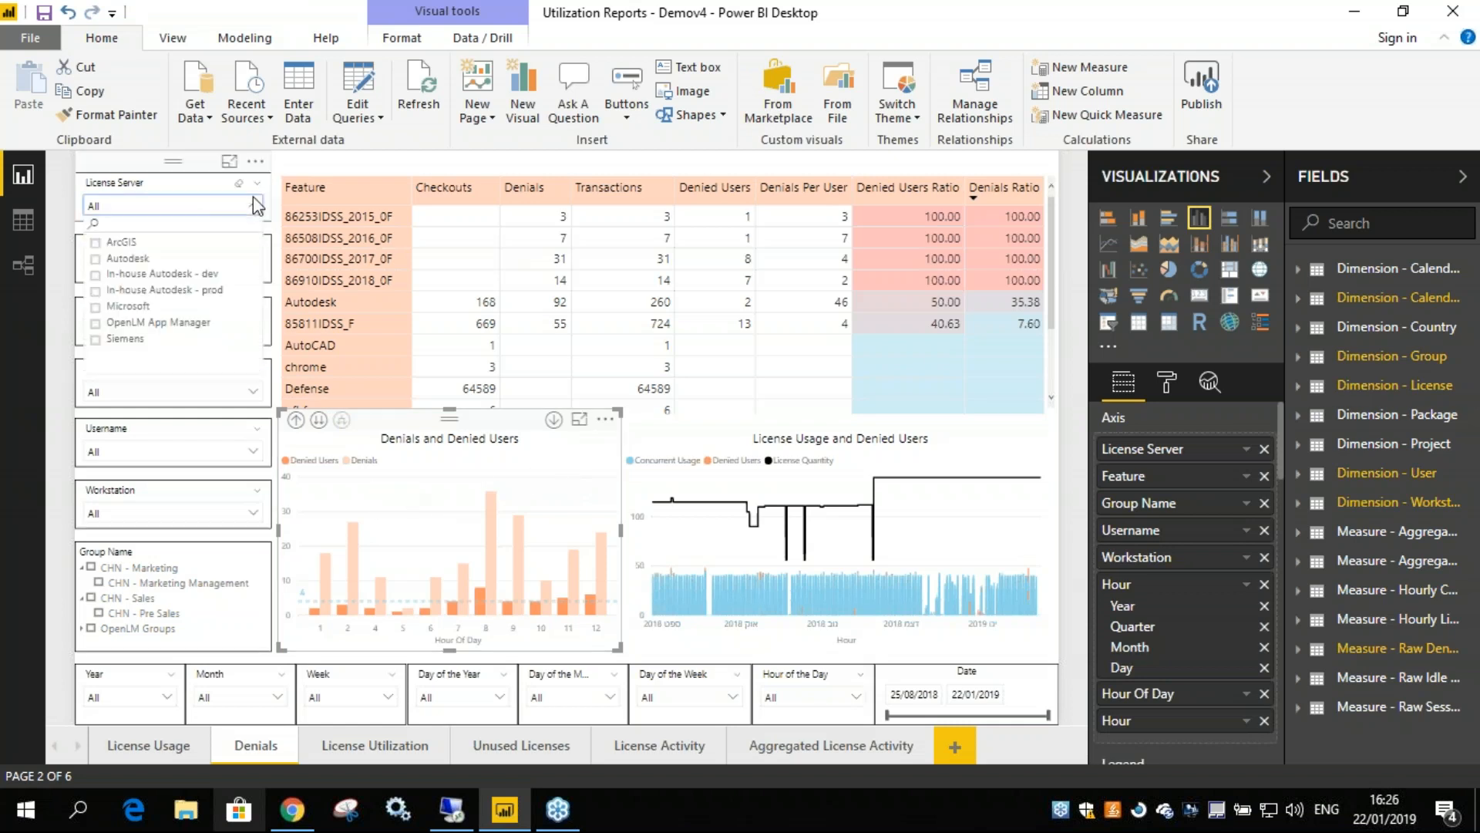
pyautogui.click(136, 275)
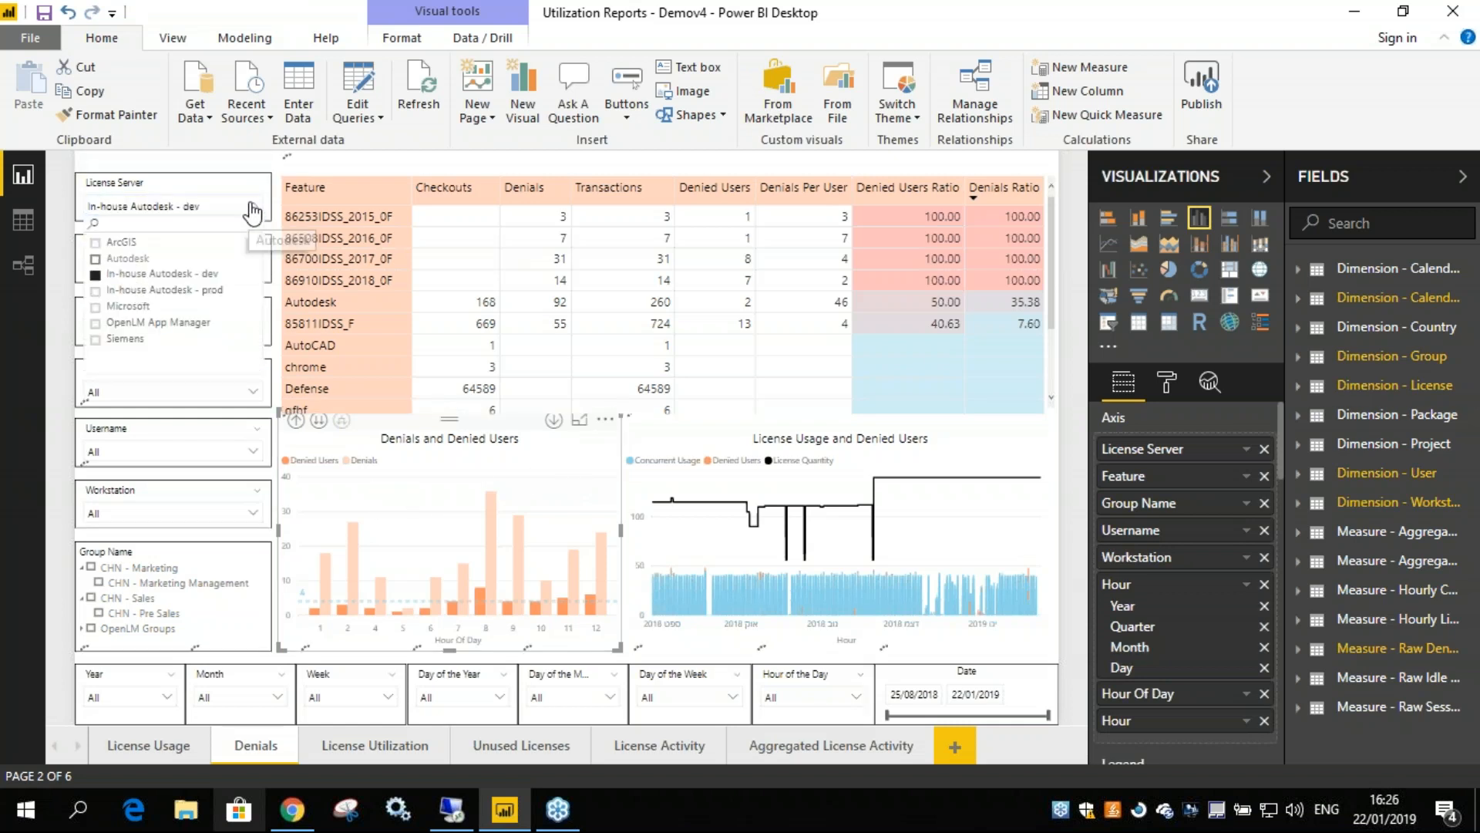
pyautogui.click(280, 282)
pyautogui.click(254, 268)
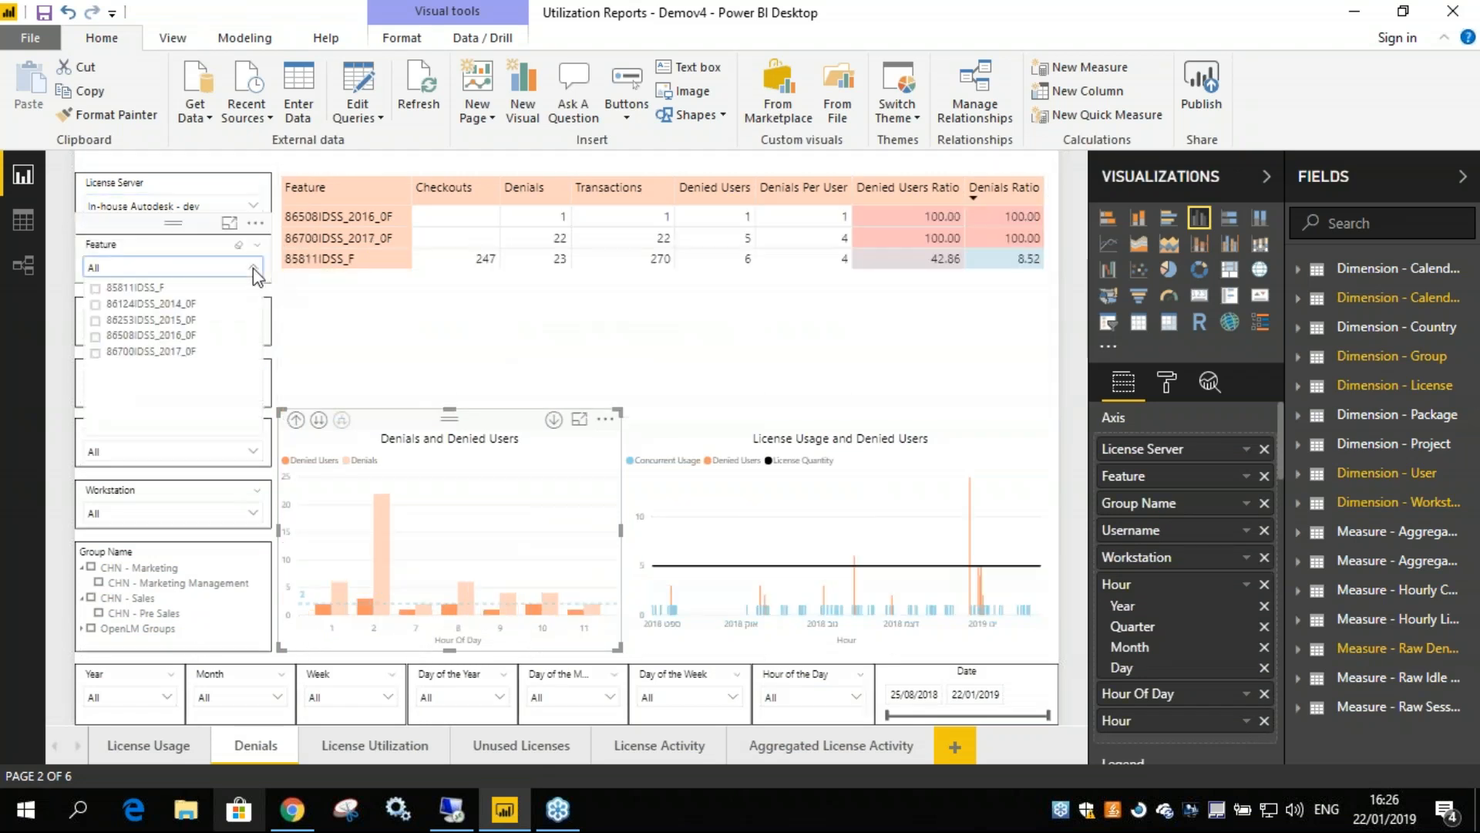
pyautogui.click(166, 289)
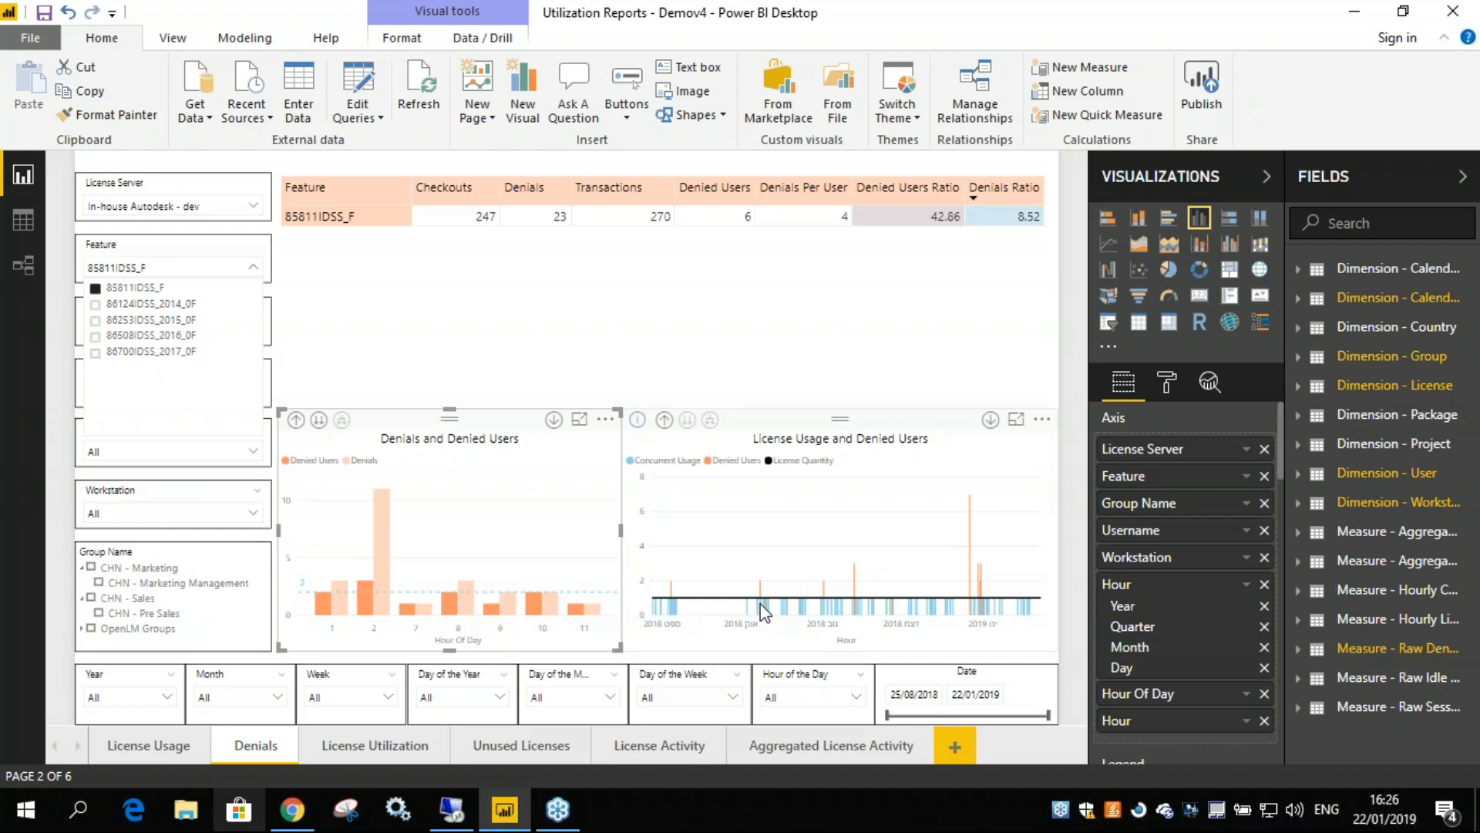
# - Inspect the License Usage and Denied Users chart, and enlarge the Denials and Denied Users chart to examine denials by hour of day
pyautogui.moveTo(767, 610)
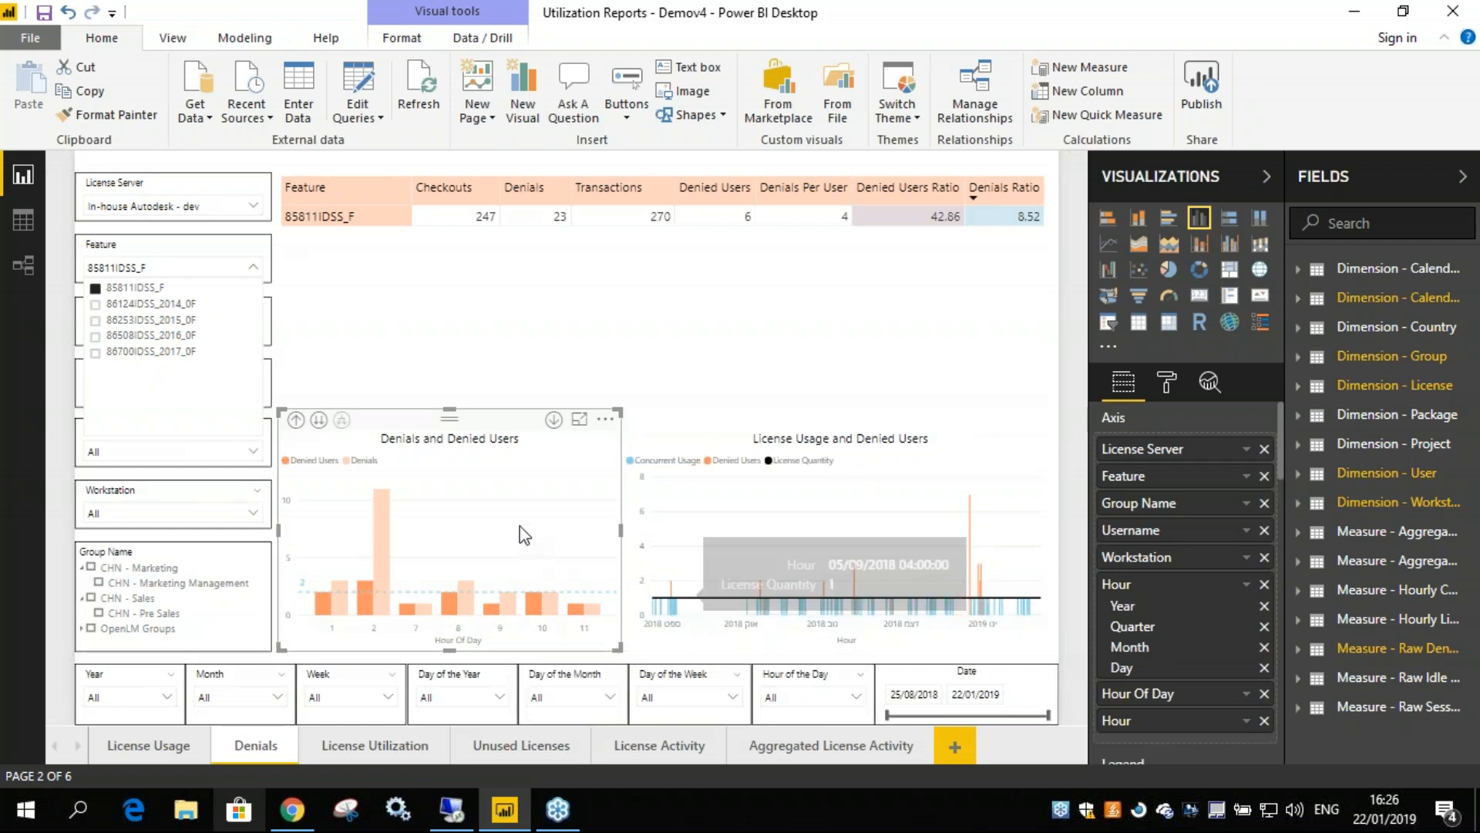
pyautogui.click(457, 433)
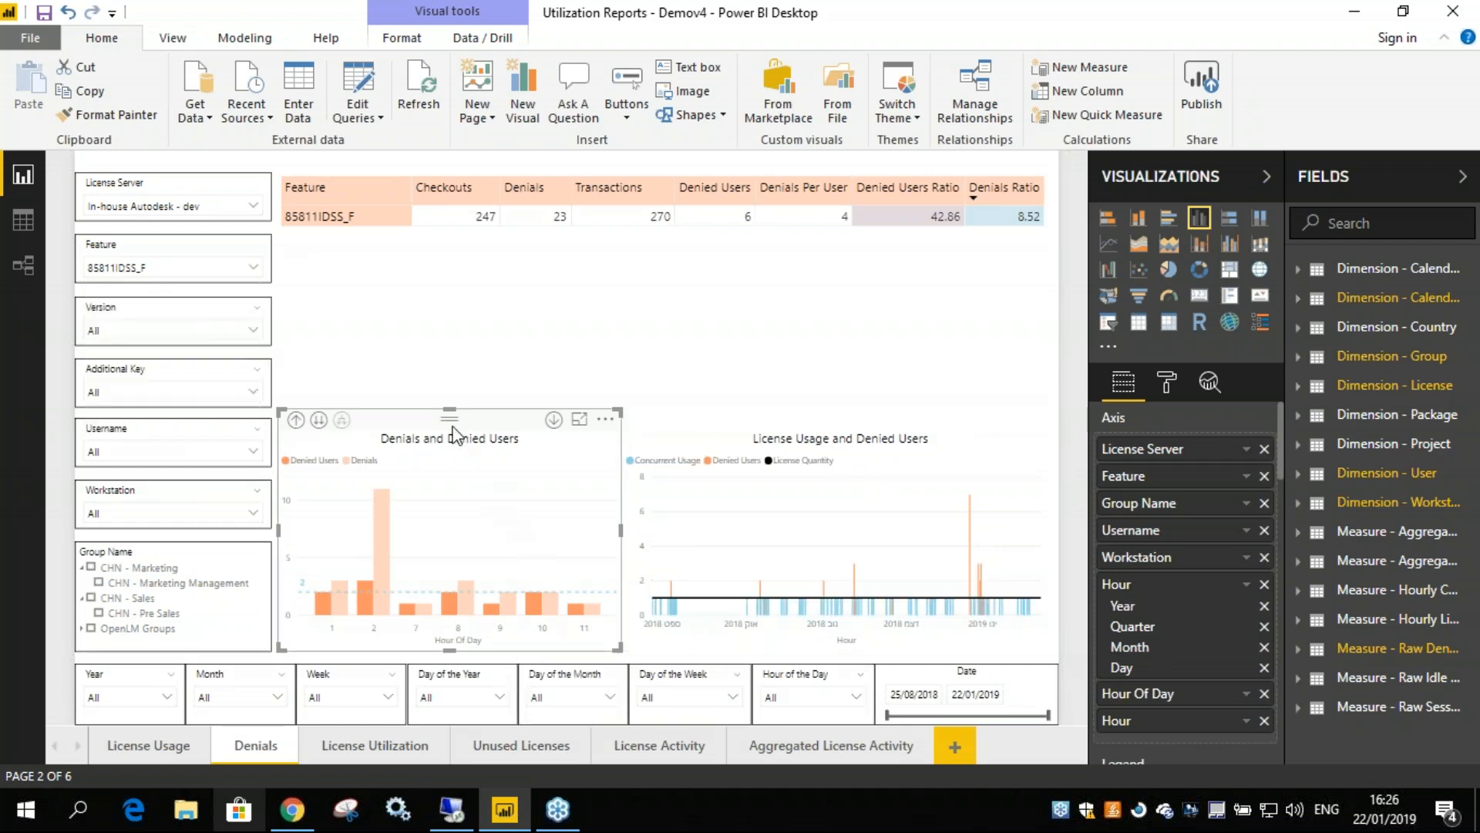
pyautogui.click(580, 421)
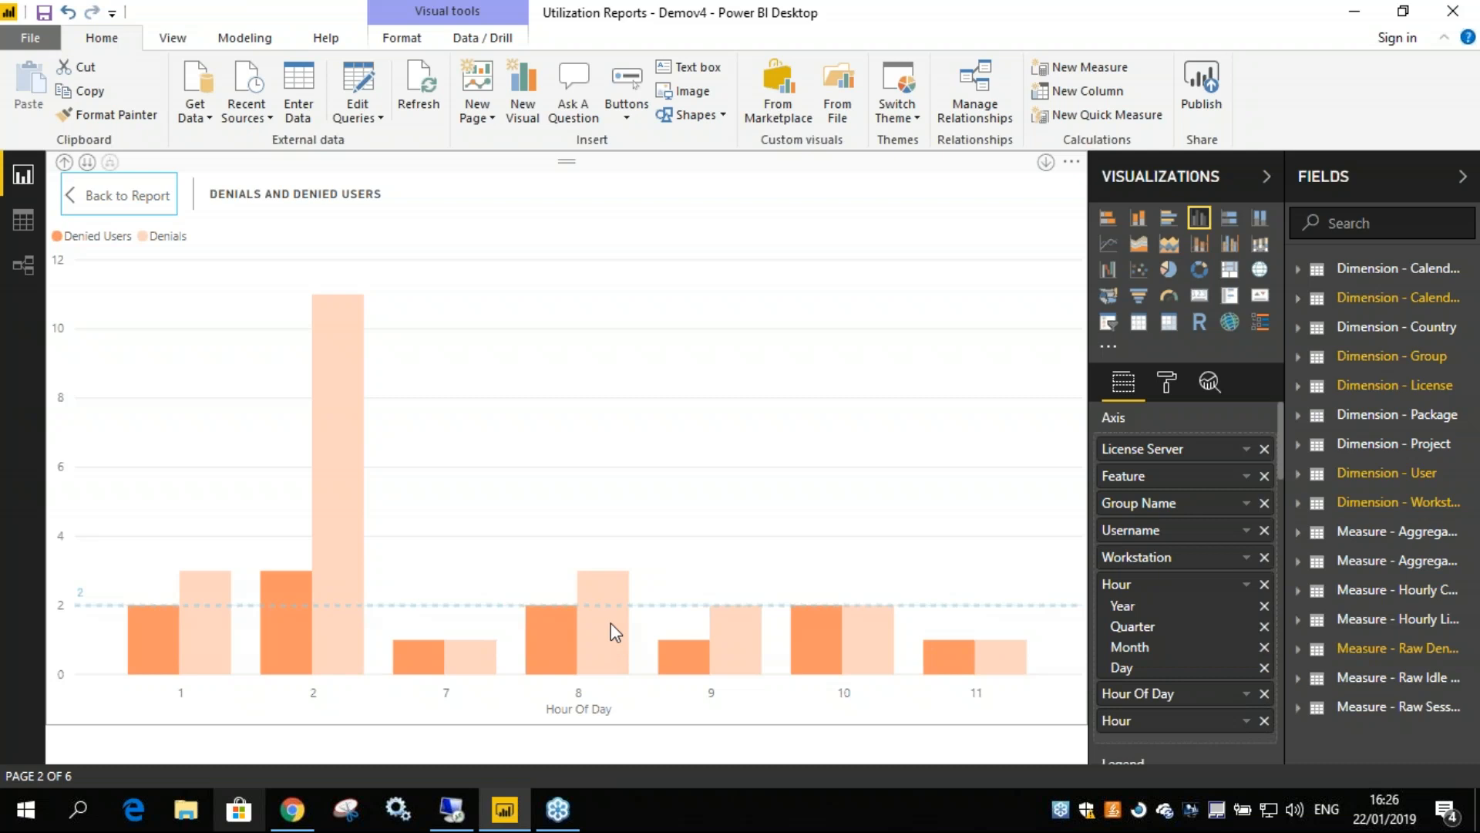
pyautogui.moveTo(346, 494)
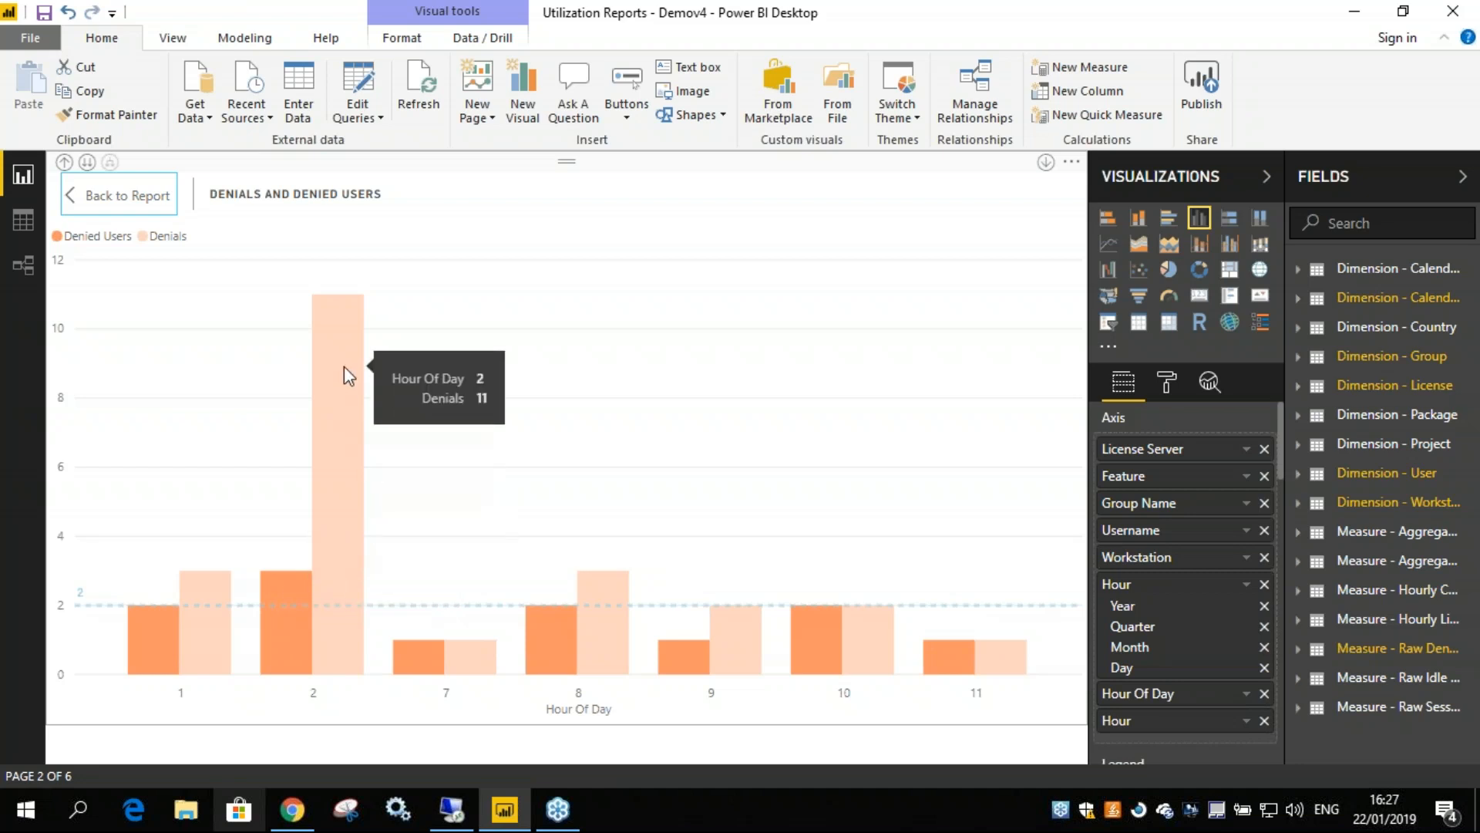
# - Drill the enlarged denials chart down to individual hours and back up through the day, month and quarter levels
pyautogui.click(87, 161)
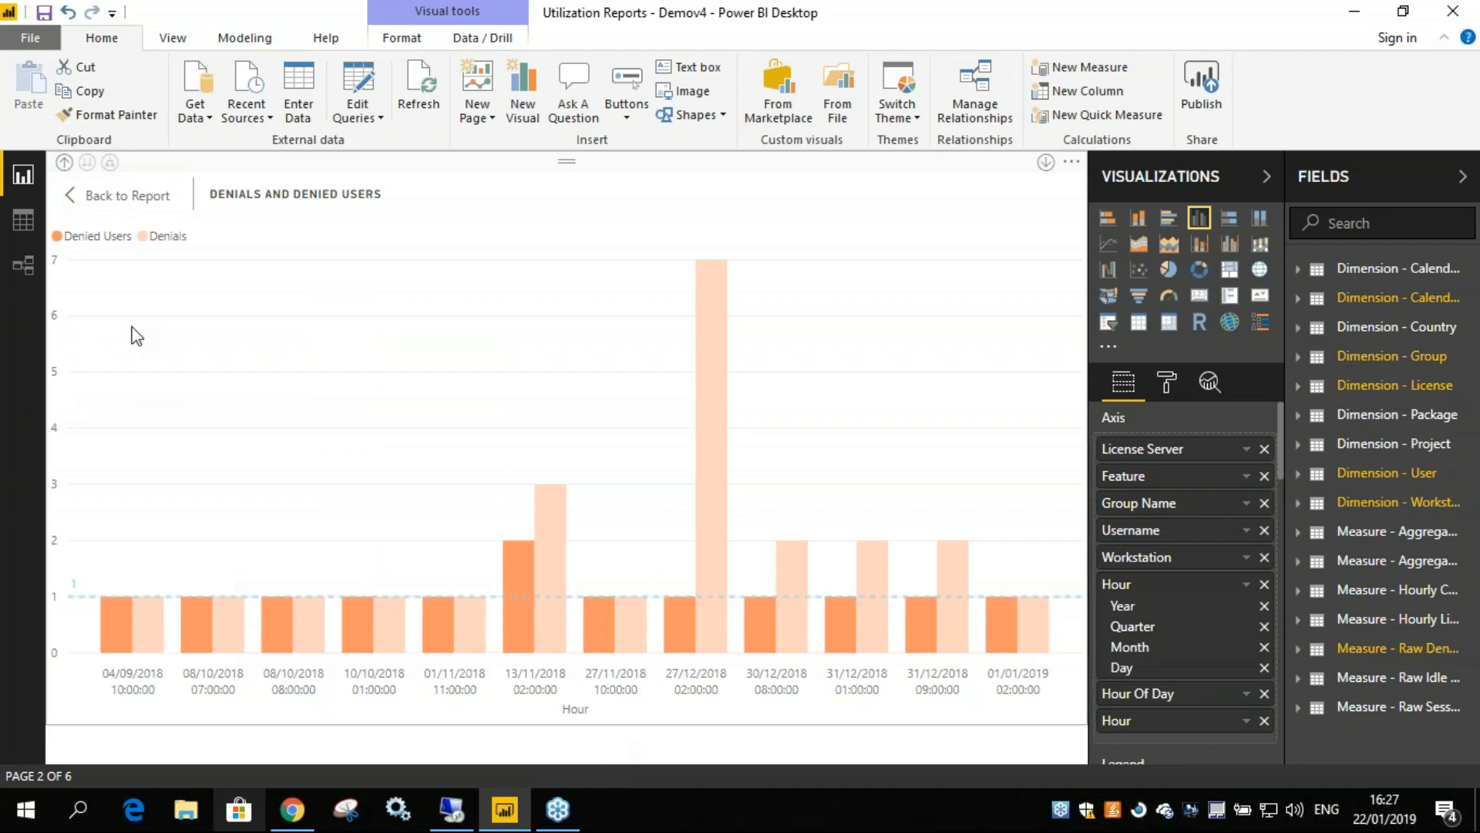
pyautogui.click(65, 163)
pyautogui.click(65, 163)
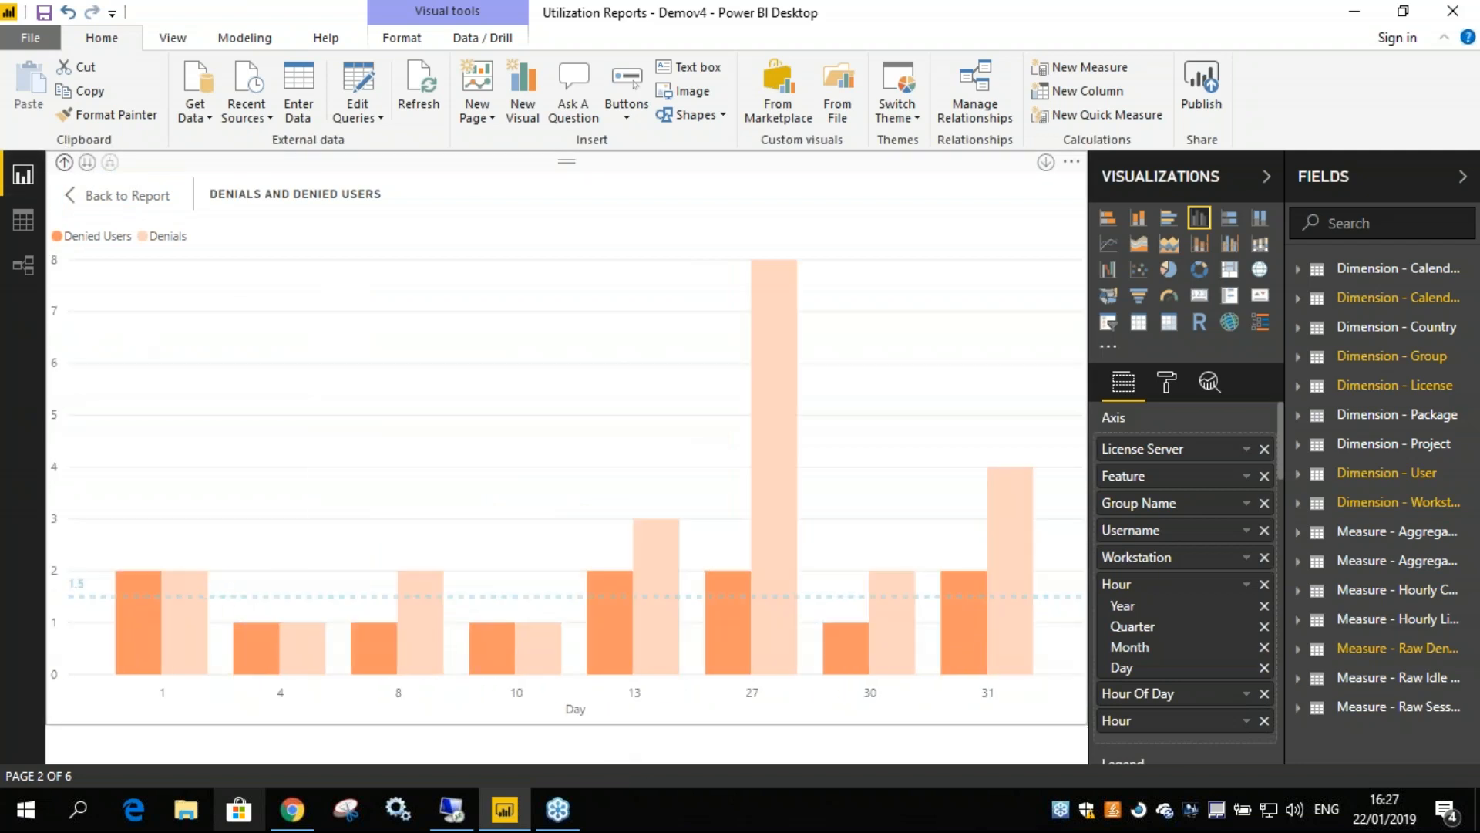
pyautogui.click(64, 162)
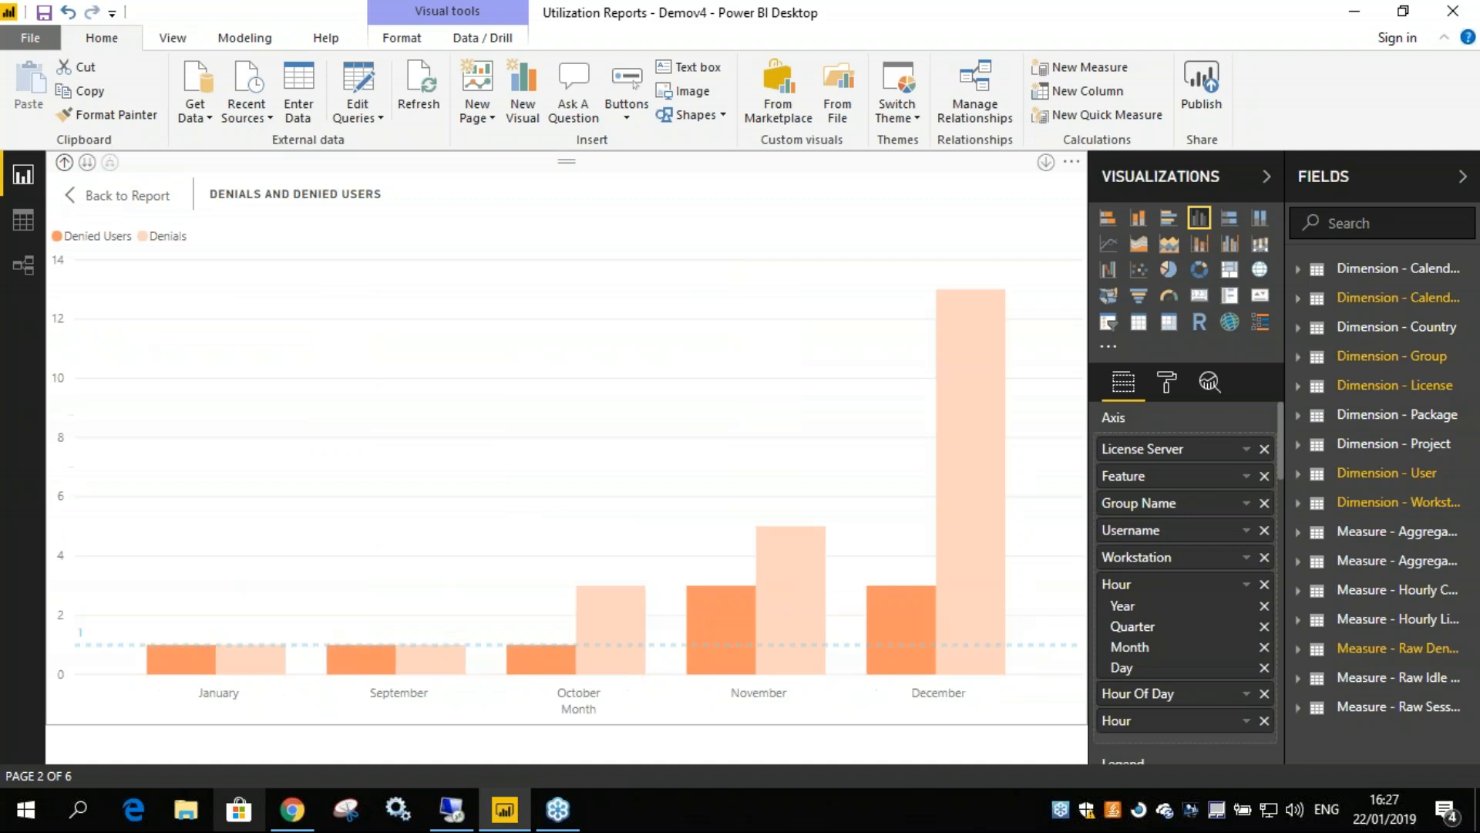
pyautogui.click(65, 162)
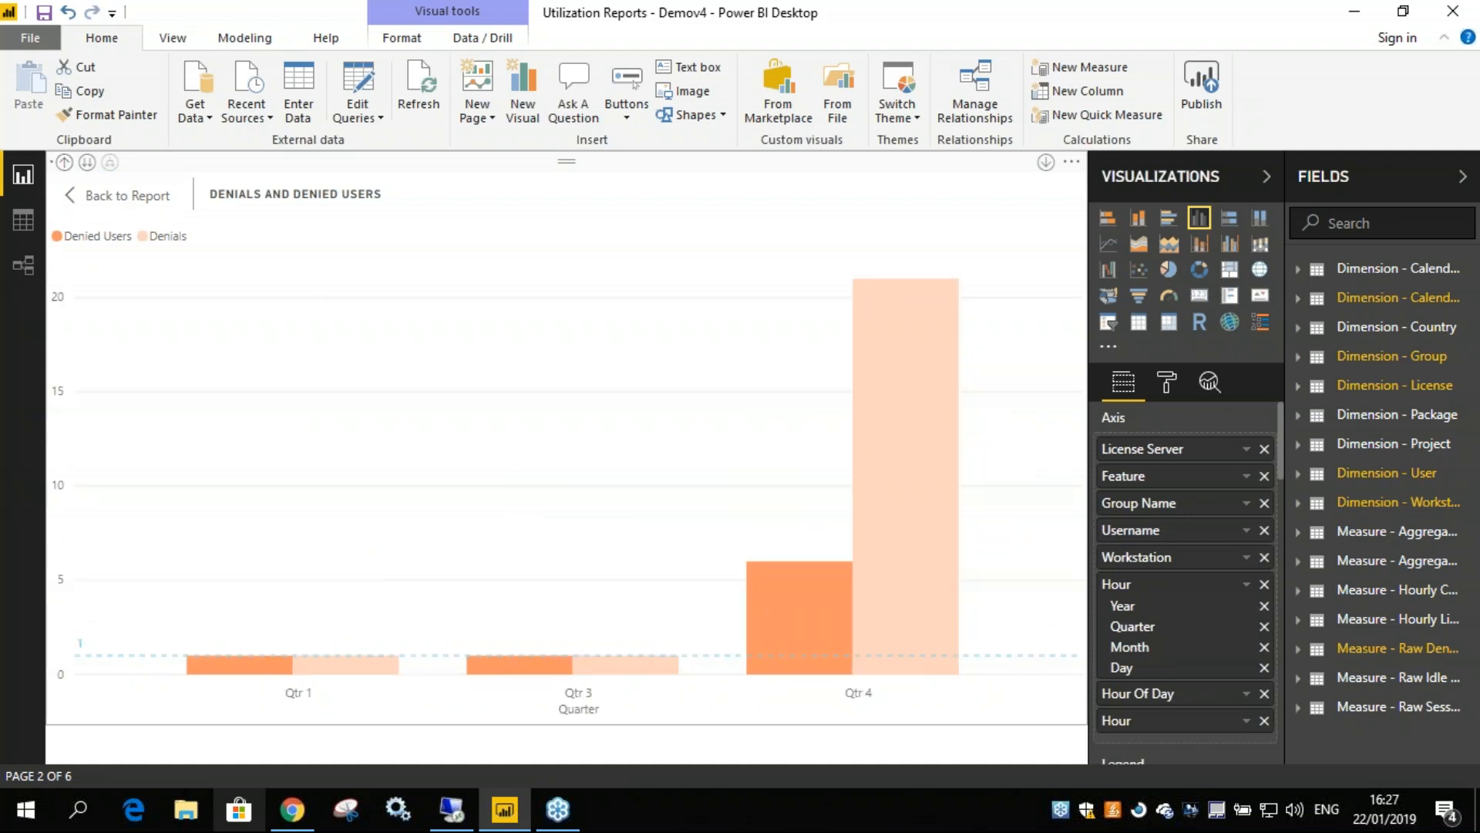
# - Drill the denials chart up through the workstation, group and feature levels to License Server, and return to the report page
pyautogui.click(65, 163)
pyautogui.click(65, 162)
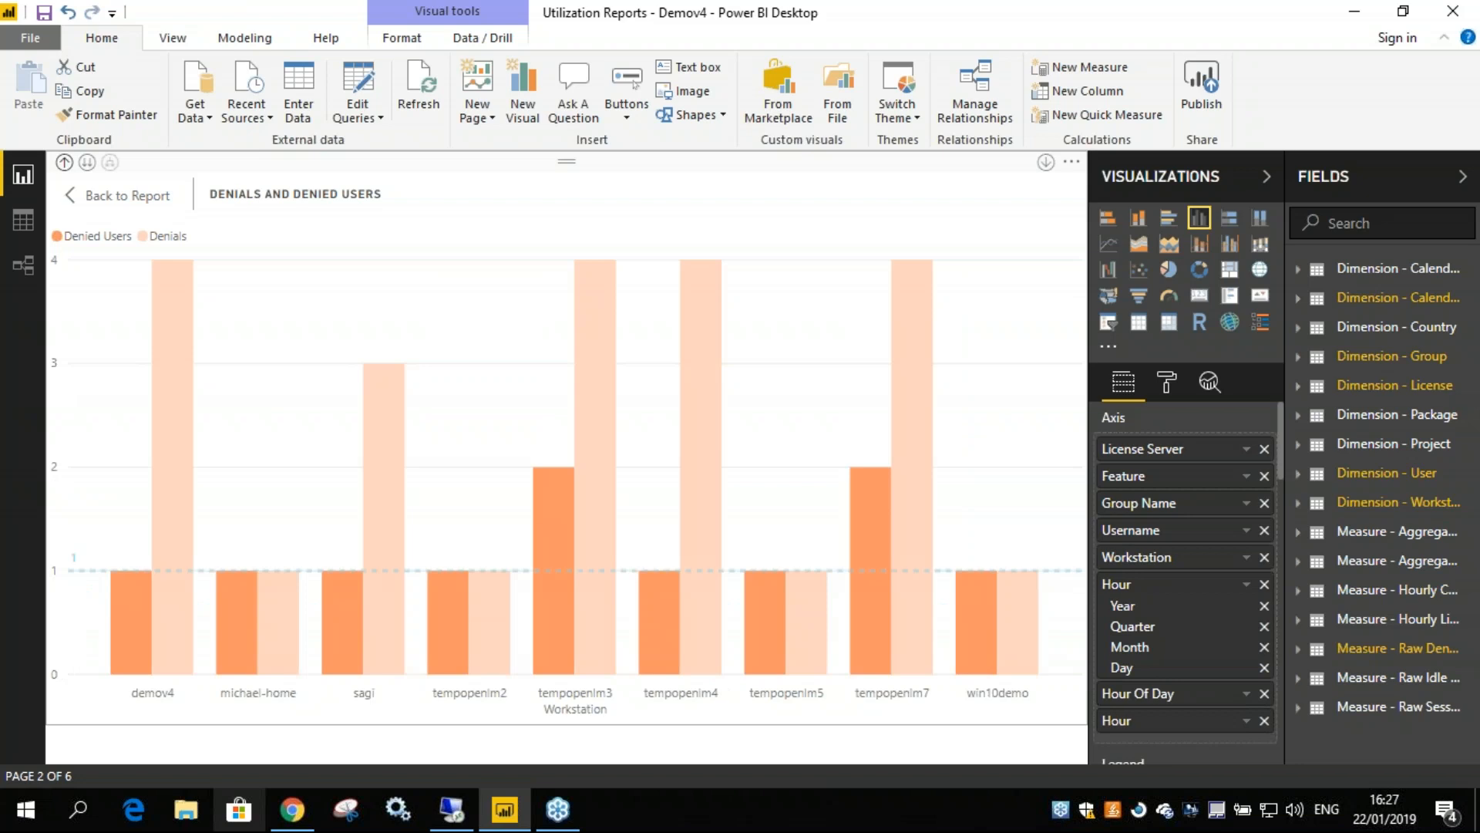
pyautogui.click(64, 162)
pyautogui.click(64, 162)
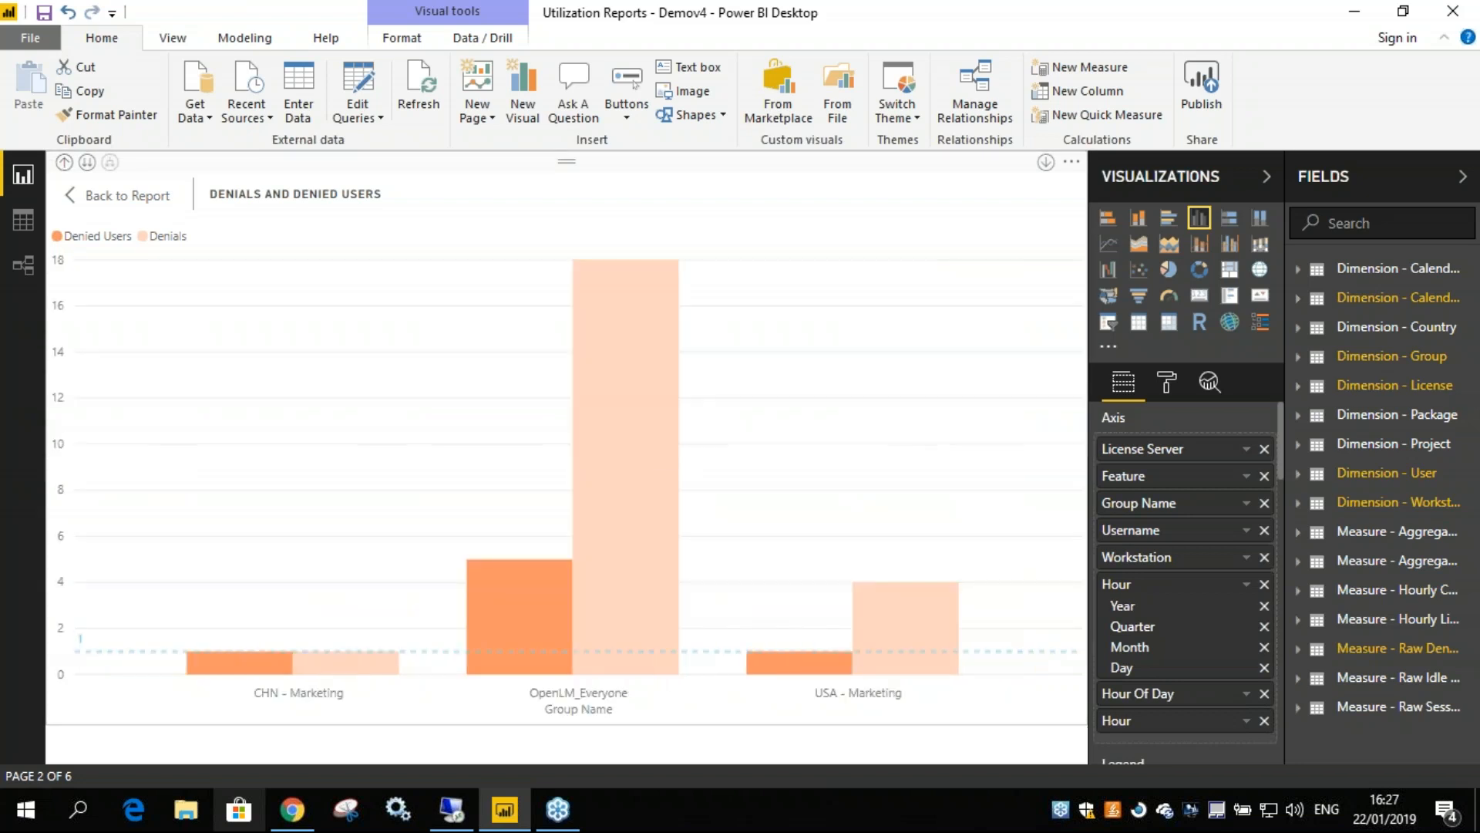
pyautogui.click(64, 162)
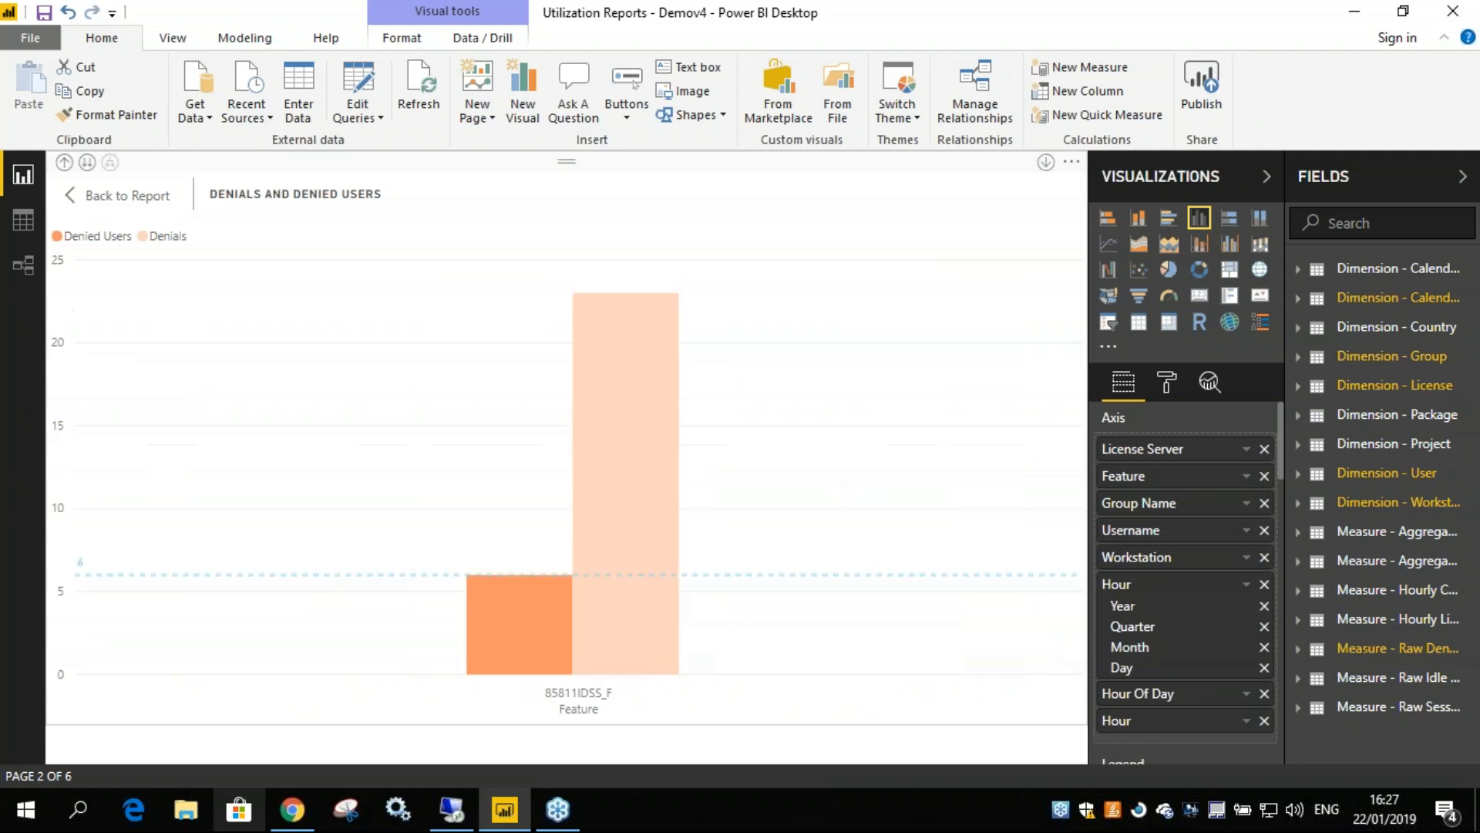
pyautogui.click(64, 162)
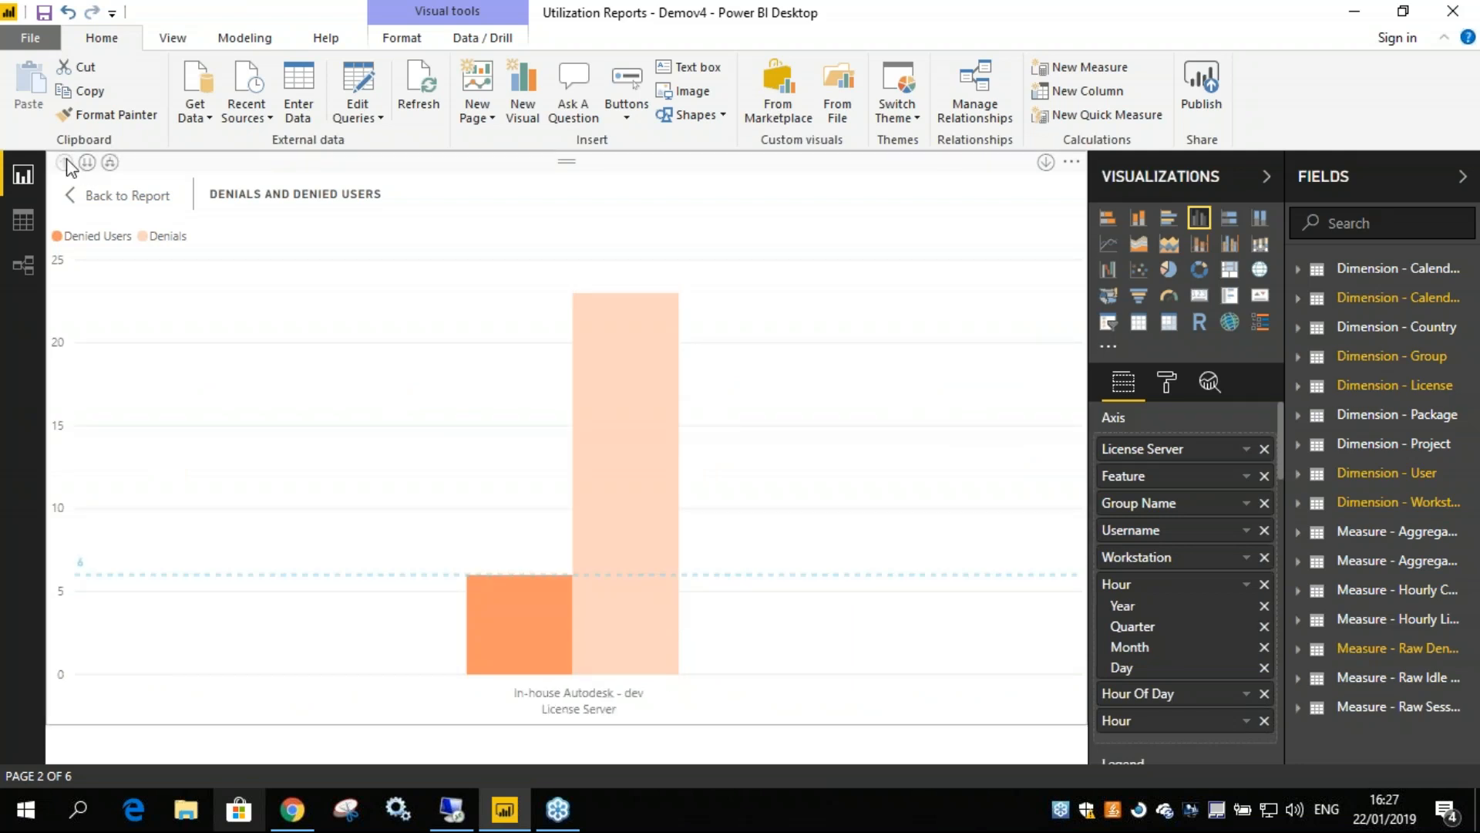
pyautogui.click(119, 199)
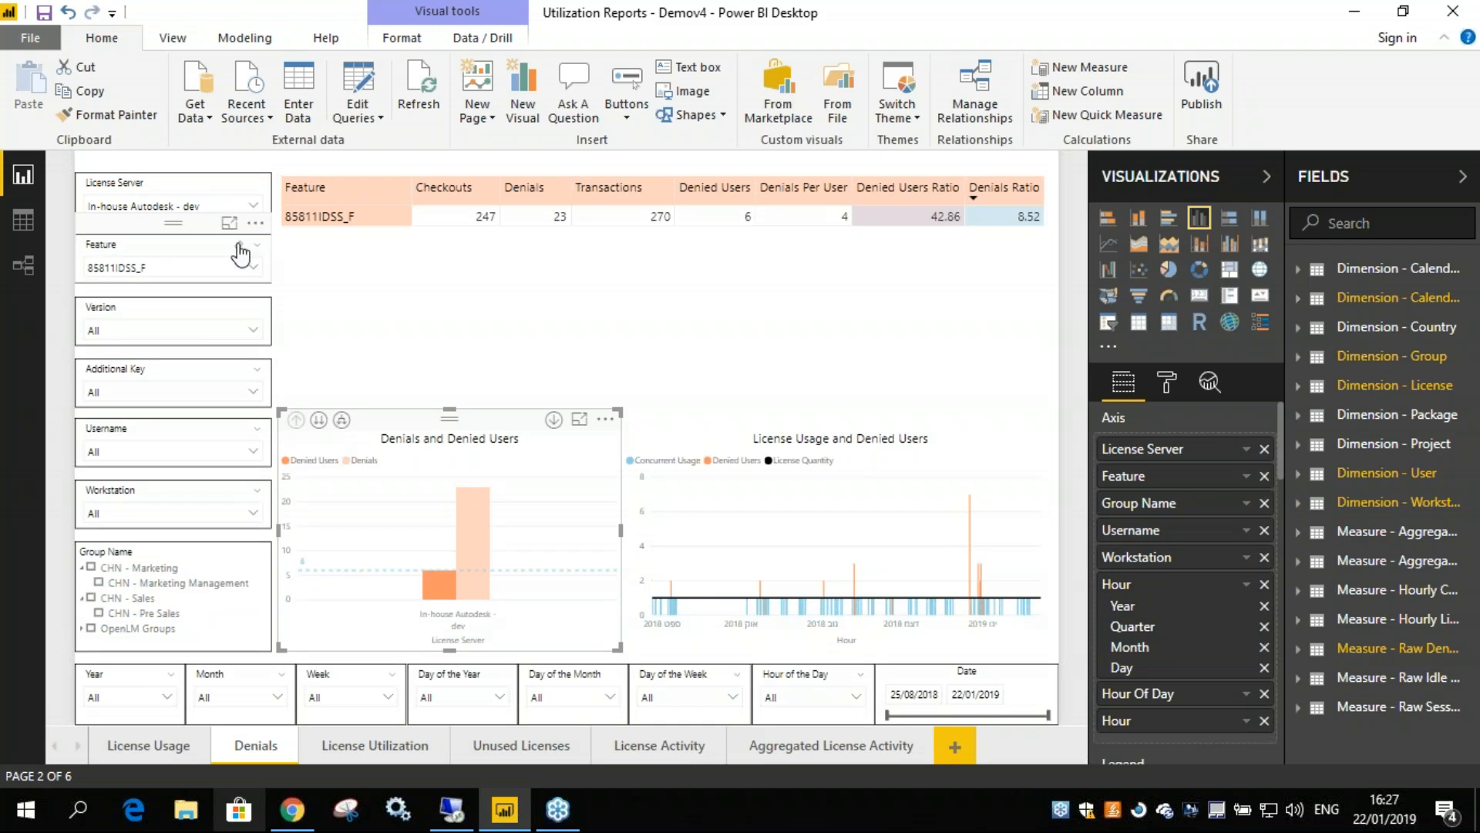
# - Clear the Feature and License Server filters and drill the Denials and Denied Users chart down to the Day level
pyautogui.click(240, 249)
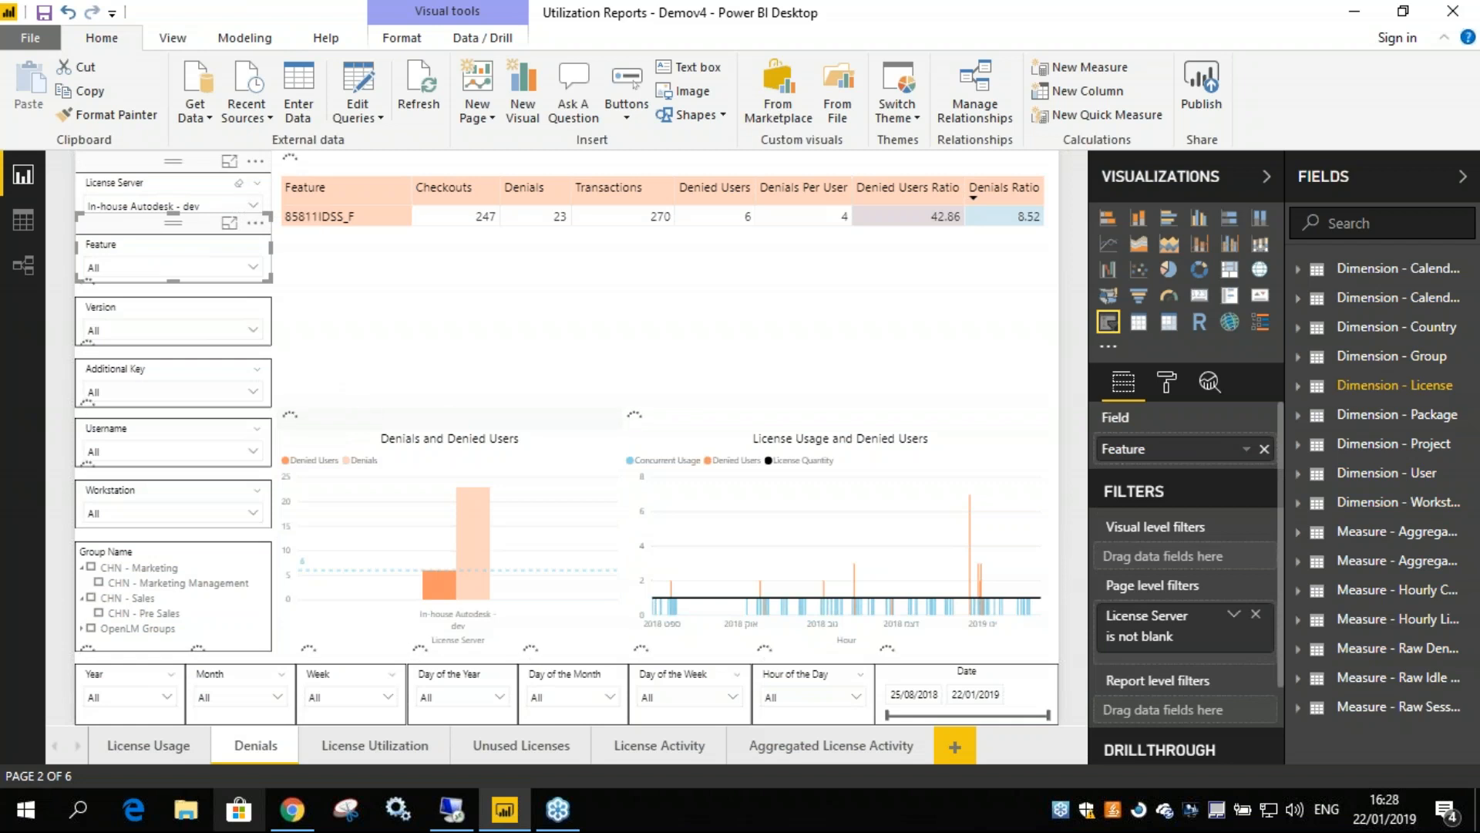
pyautogui.hotkey('ctrl', 'z')
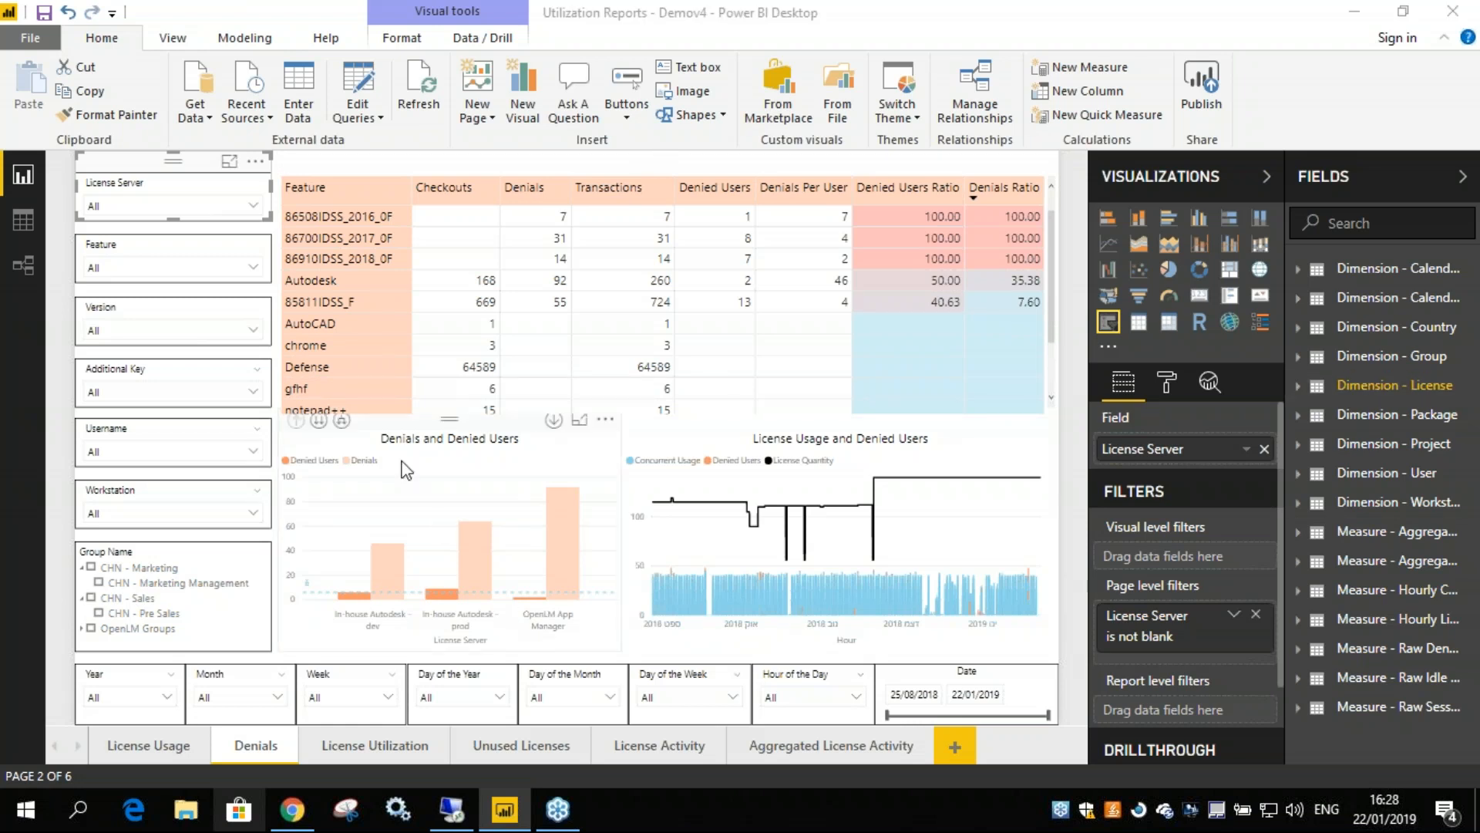
pyautogui.click(321, 424)
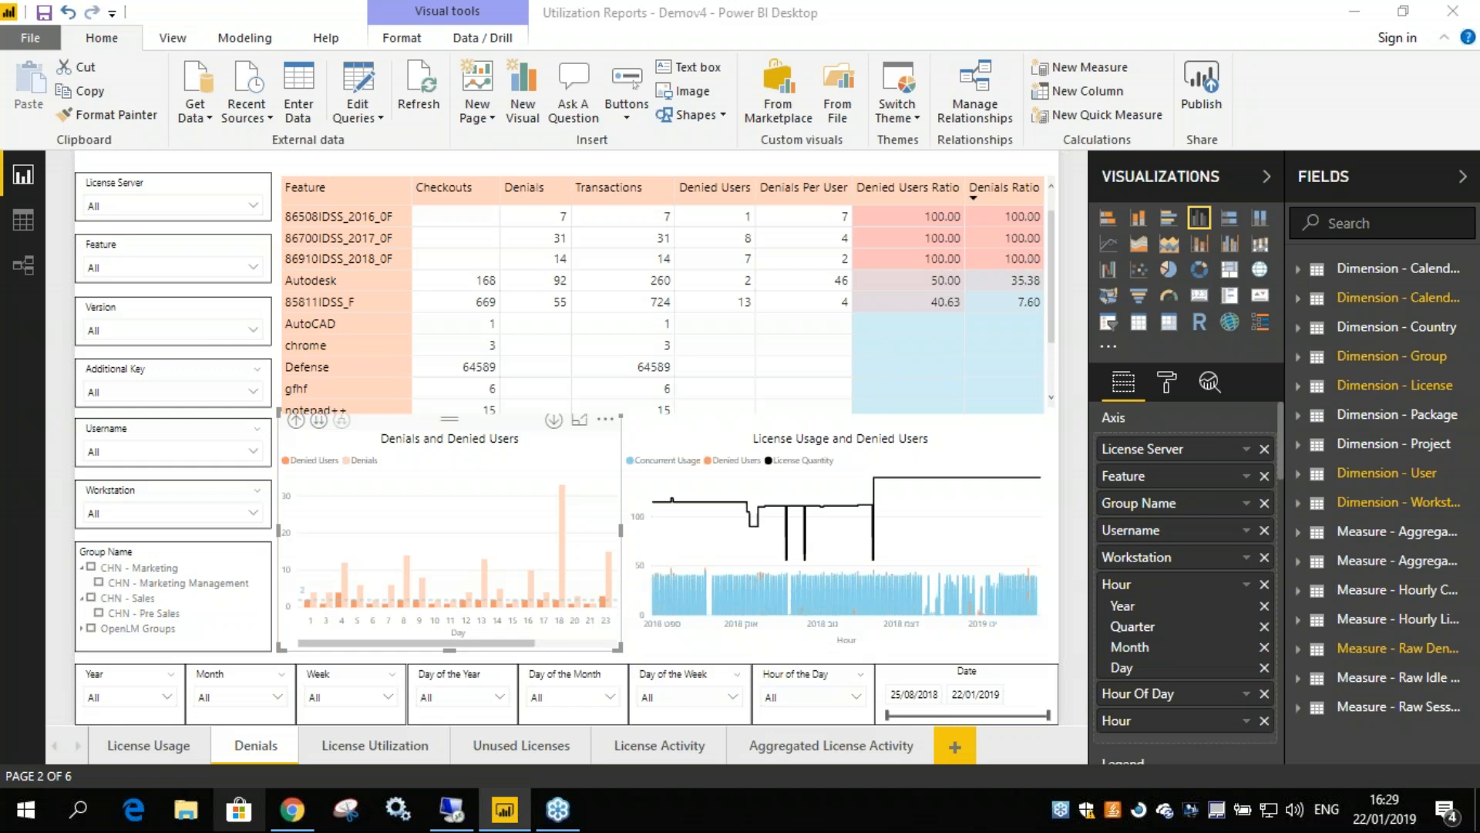
# - Return to the OpenLM Denials report in Chrome, open its report scheduling form and close it
pyautogui.click(291, 809)
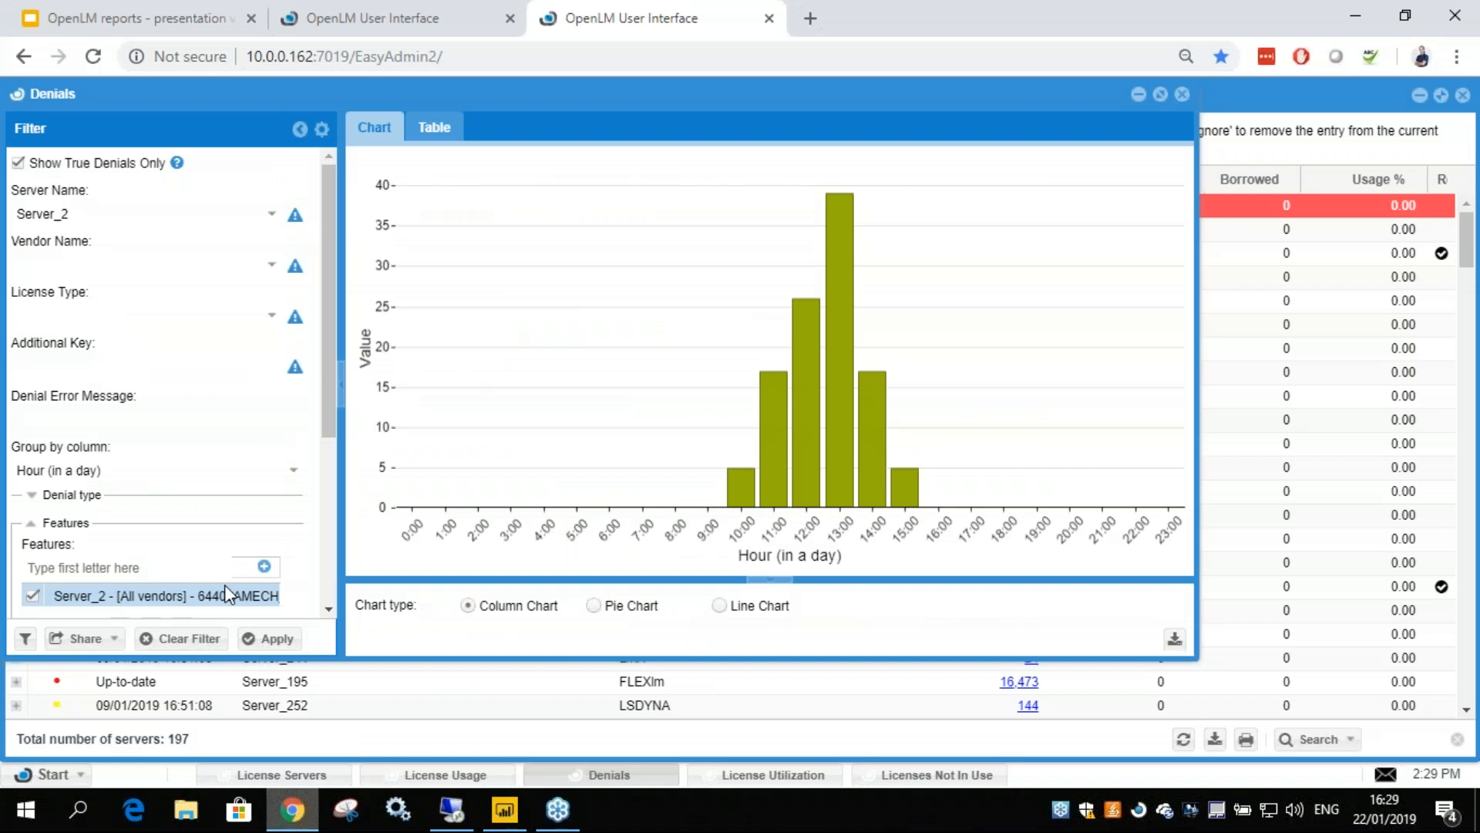
pyautogui.click(86, 638)
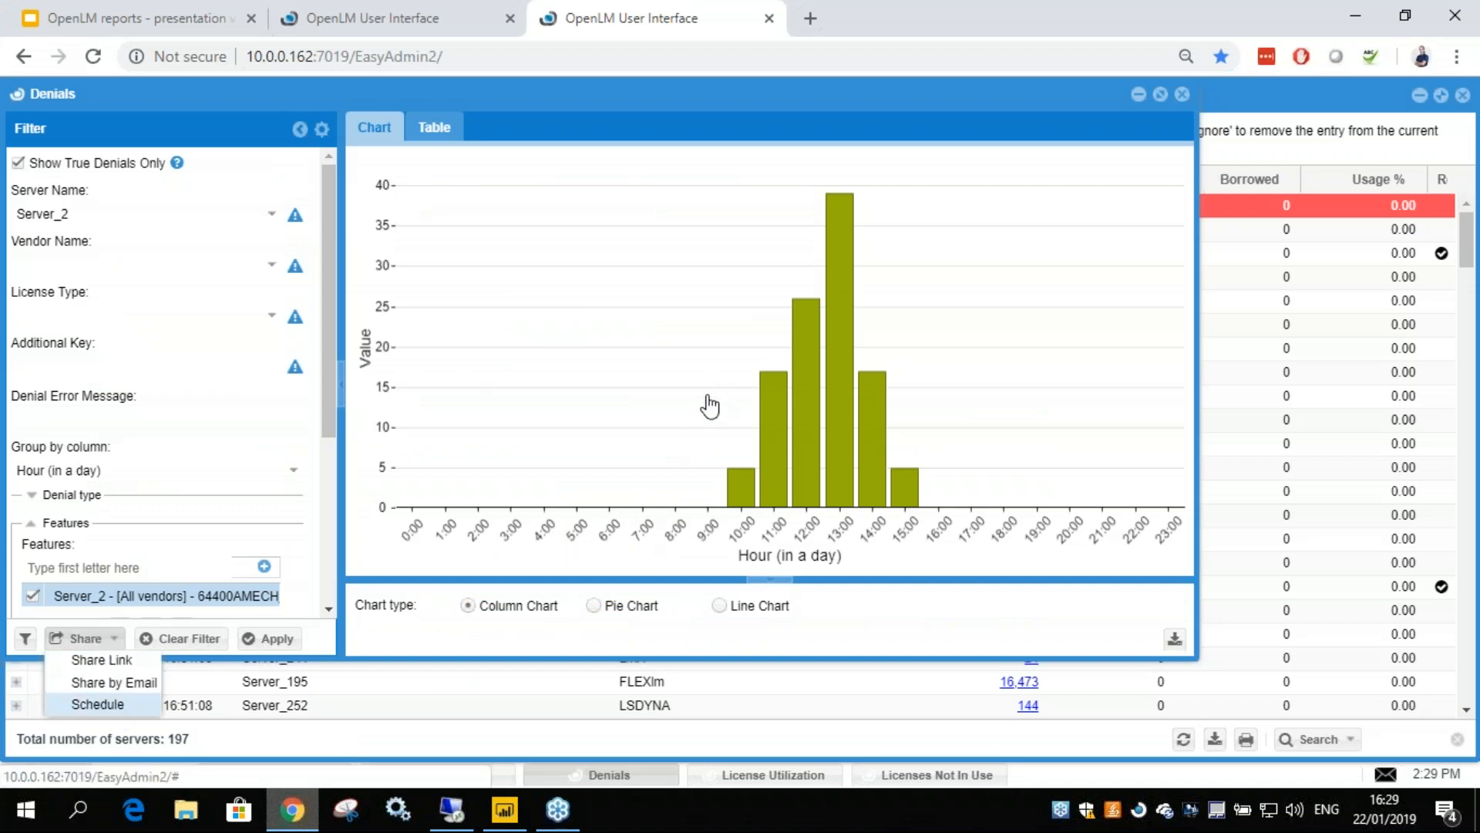
pyautogui.click(1094, 182)
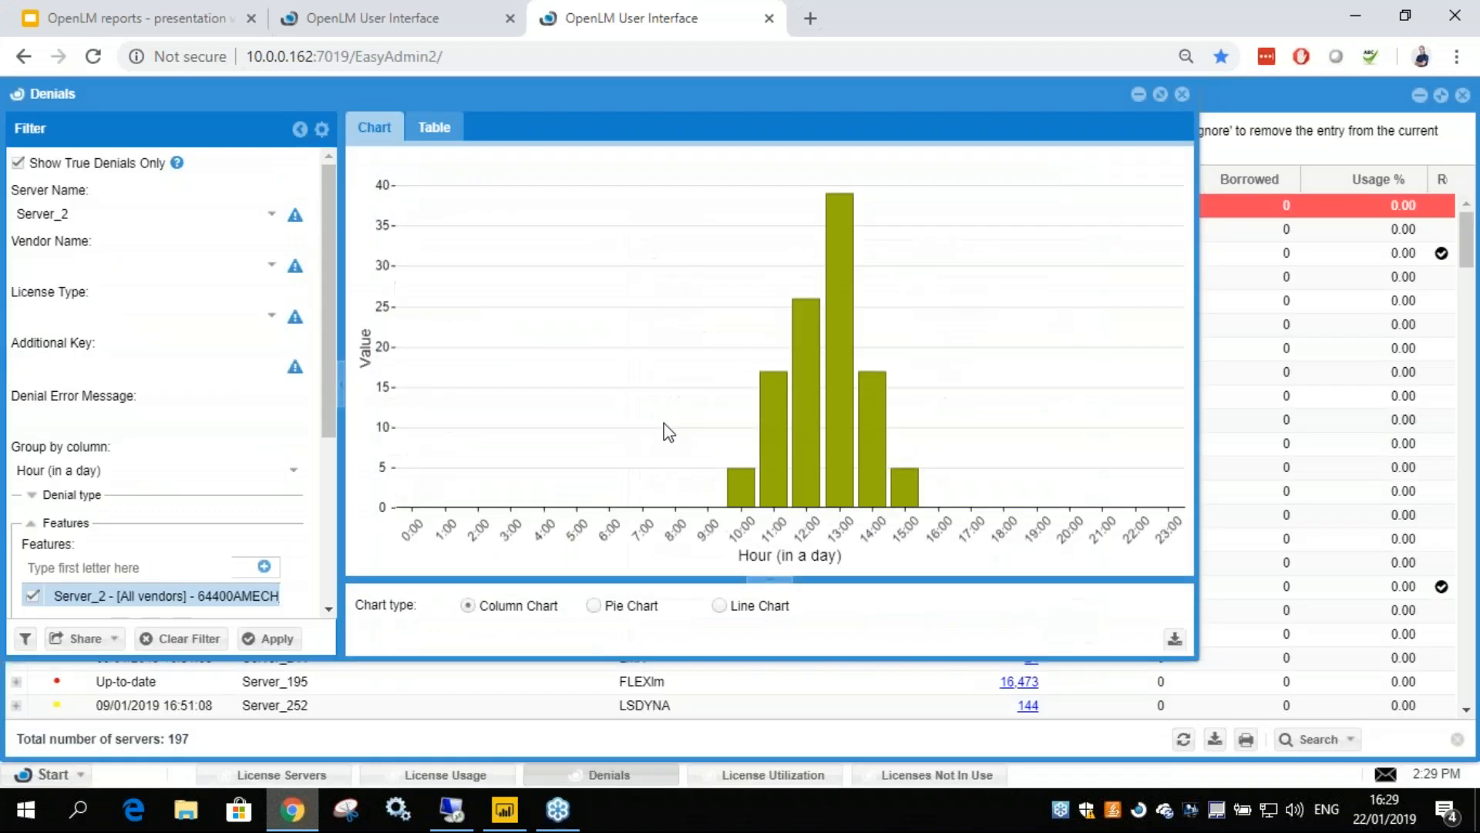